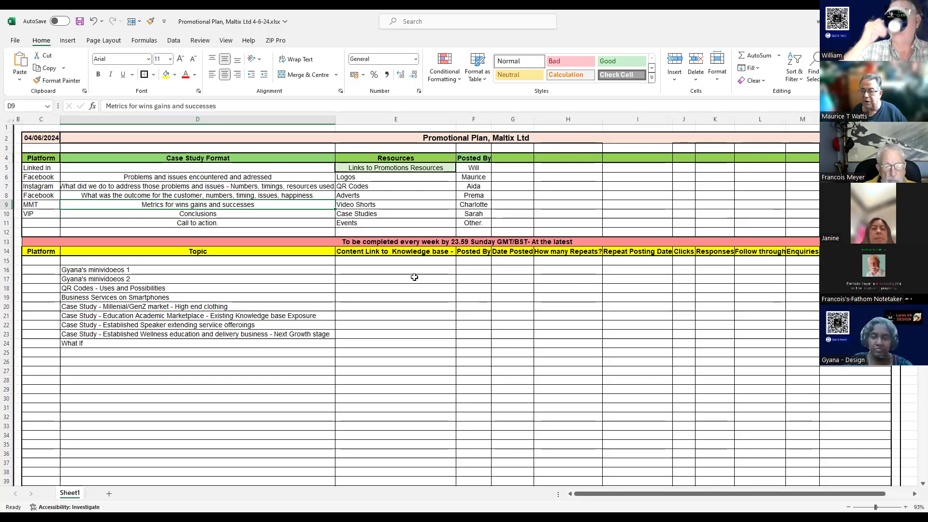
# Step: Apply a thick outside border around the yellow header row of the posting table, C14:N14
pyautogui.moveTo(43, 252); pyautogui.dragTo(822, 264)
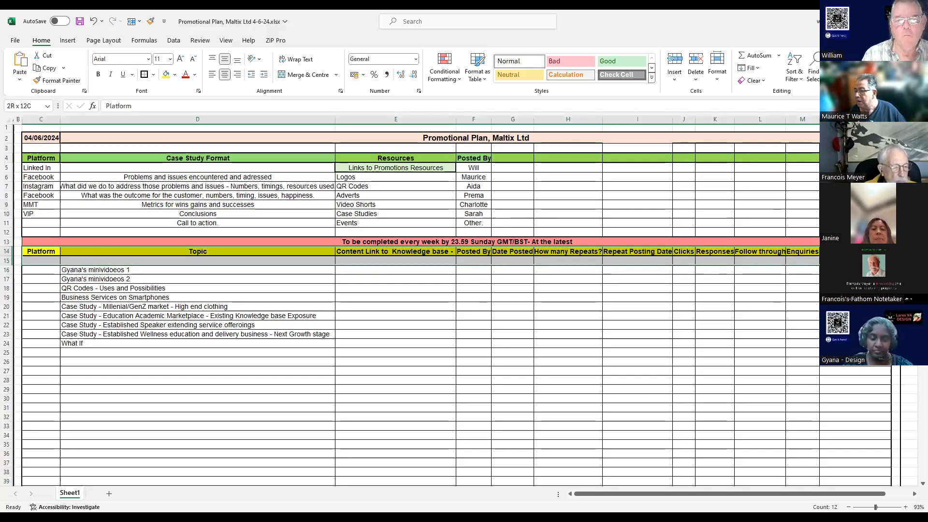
pyautogui.moveTo(894, 261); pyautogui.dragTo(872, 252)
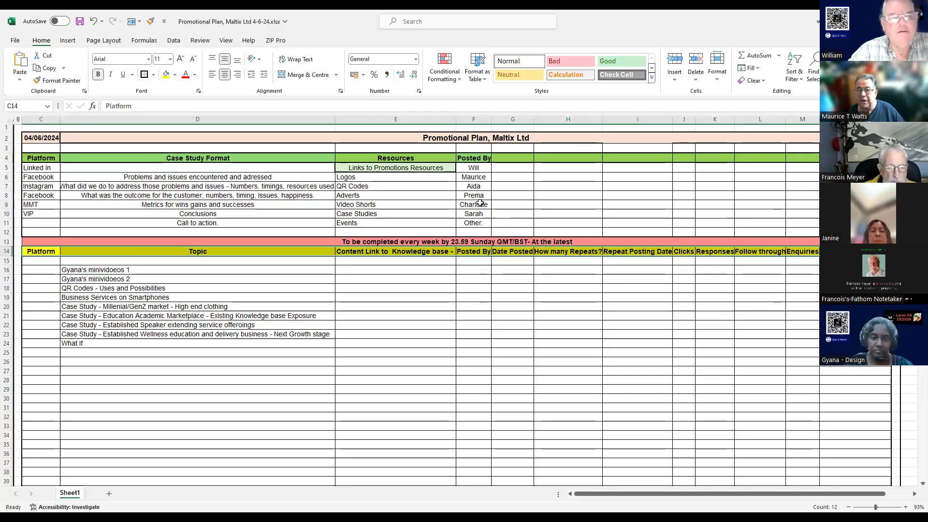
pyautogui.click(143, 73)
pyautogui.click(541, 325)
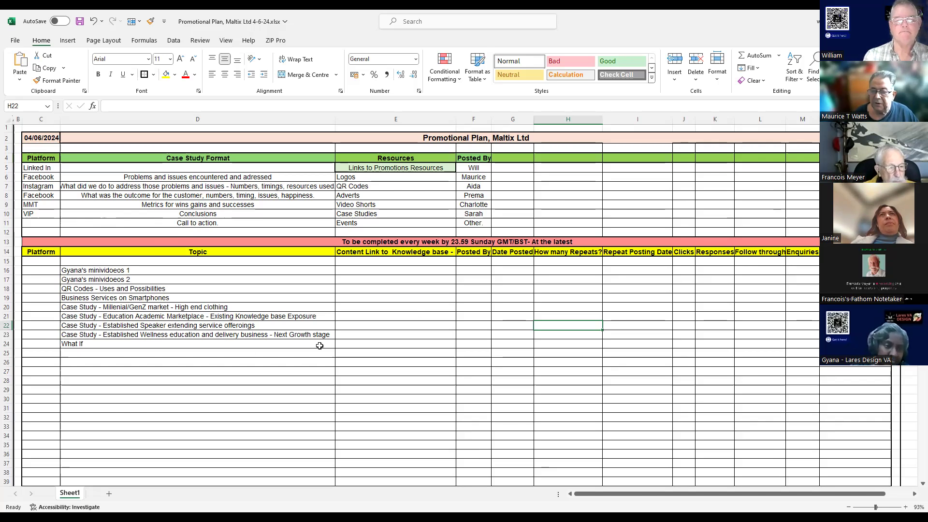
# Step: Move the topic list in D16:D26 down so that it starts at D29
pyautogui.click(77, 271)
pyautogui.moveTo(77, 270); pyautogui.dragTo(77, 363)
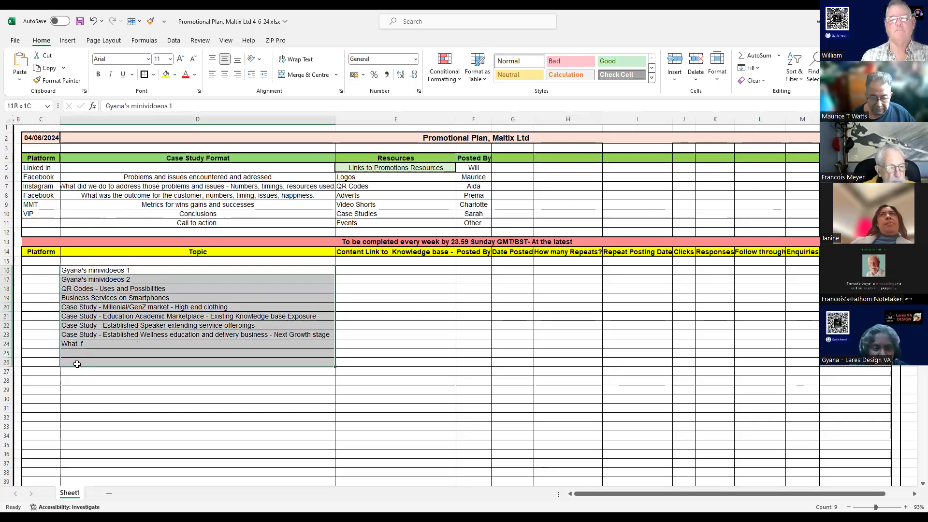
pyautogui.hotkey('ctrl', 'c')
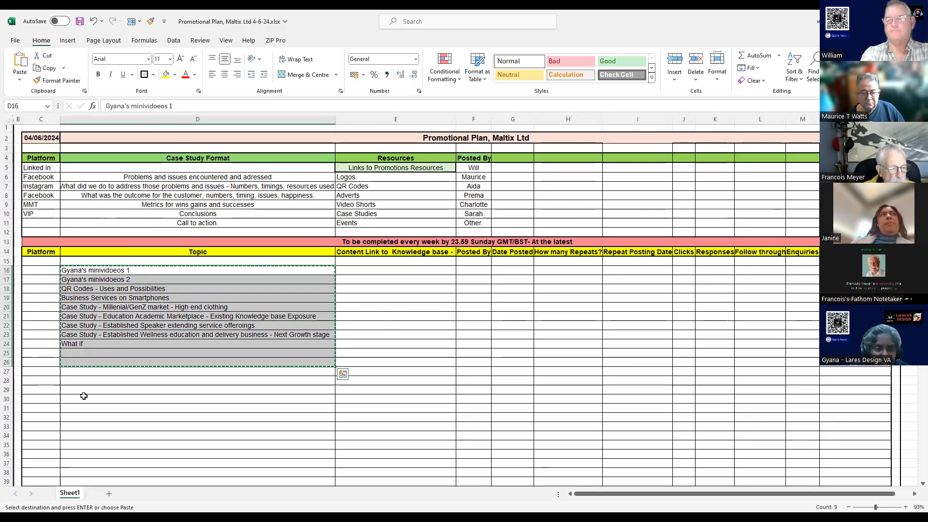
pyautogui.click(80, 392)
pyautogui.hotkey('ctrl', 'v')
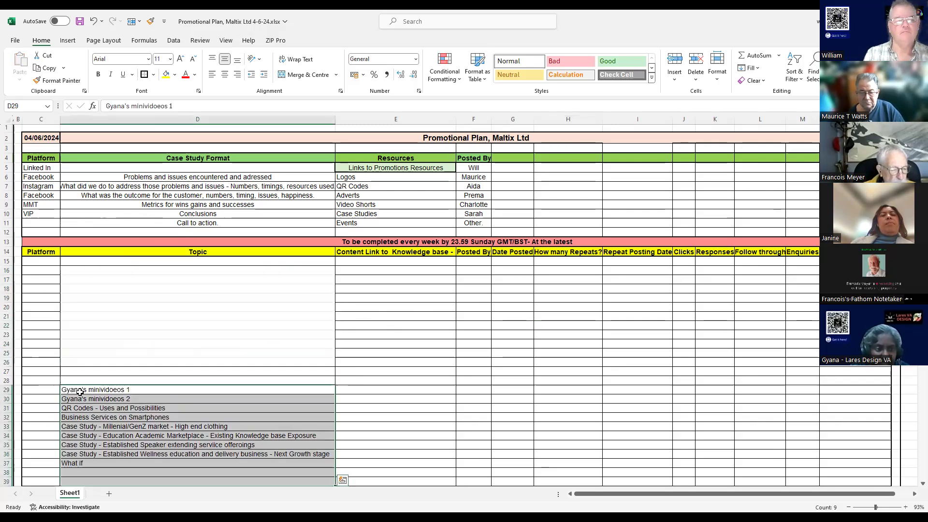
# Step: Apply all borders to the emptied Topic cells D16:D28
pyautogui.moveTo(74, 270); pyautogui.dragTo(86, 381)
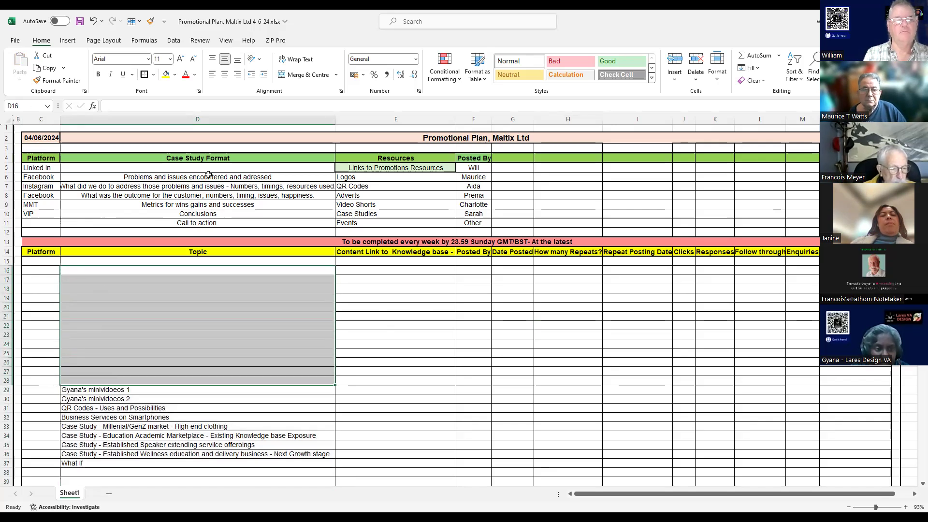
pyautogui.click(153, 75)
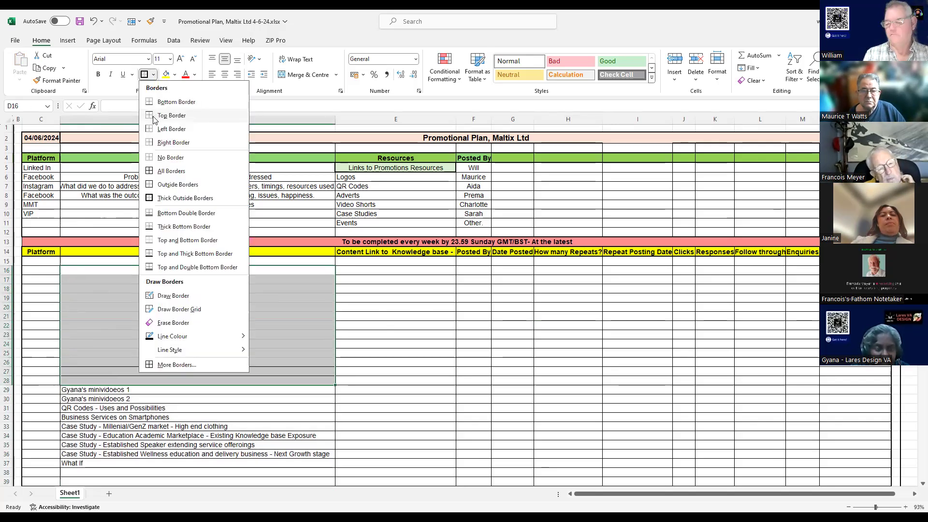
pyautogui.click(164, 171)
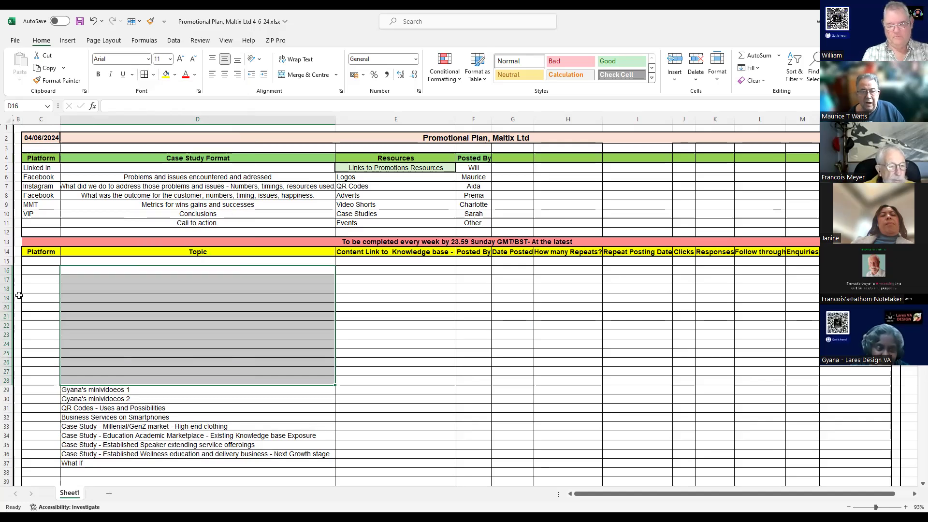
# Step: Copy the Linked In platform entry from C5 into the Platform cell C16
pyautogui.click(34, 271)
pyautogui.click(35, 167)
pyautogui.hotkey('ctrl', 'c')
pyautogui.click(35, 271)
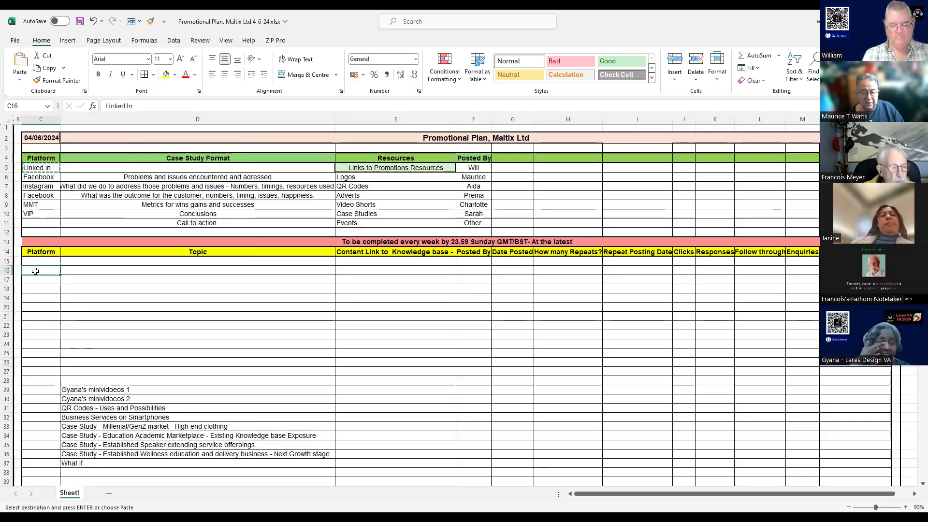
pyautogui.hotkey('ctrl', 'v')
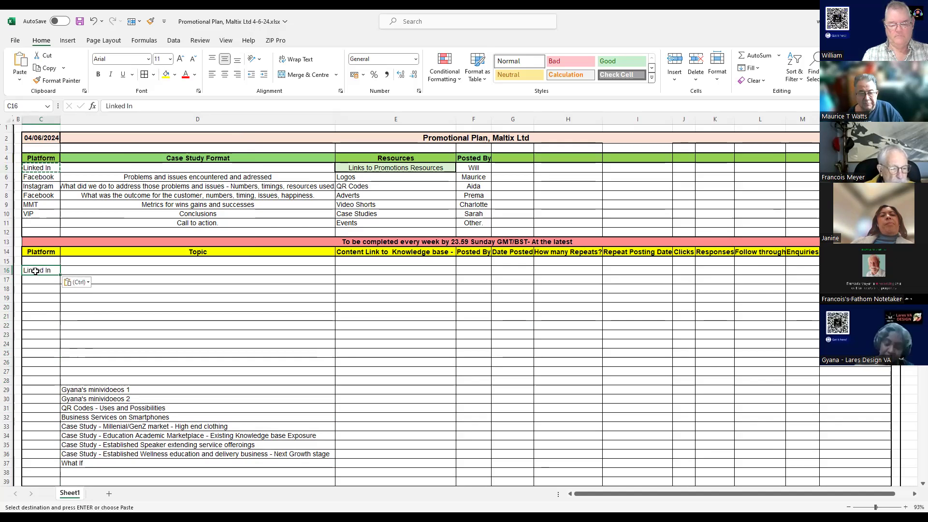
# Step: Copy the first minividoeos topic from D29 into the Topic cell D16
pyautogui.click(75, 390)
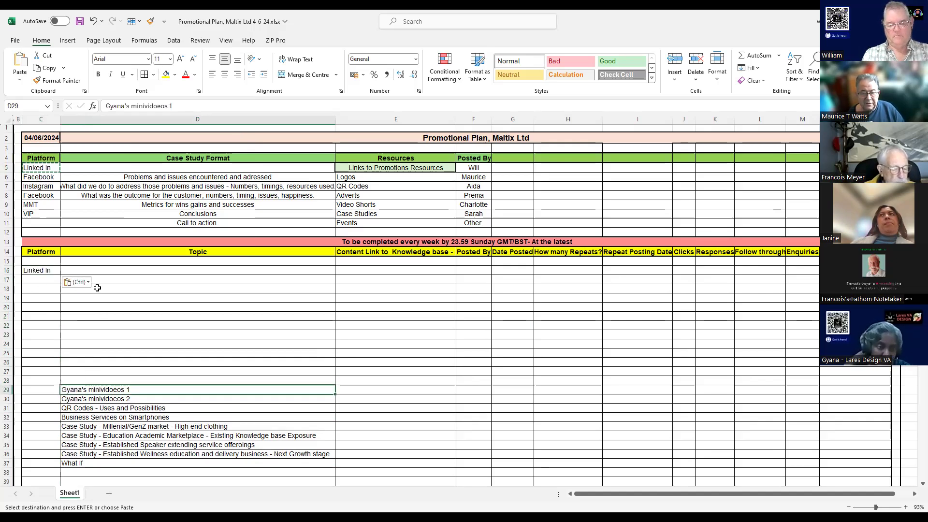
pyautogui.click(91, 272)
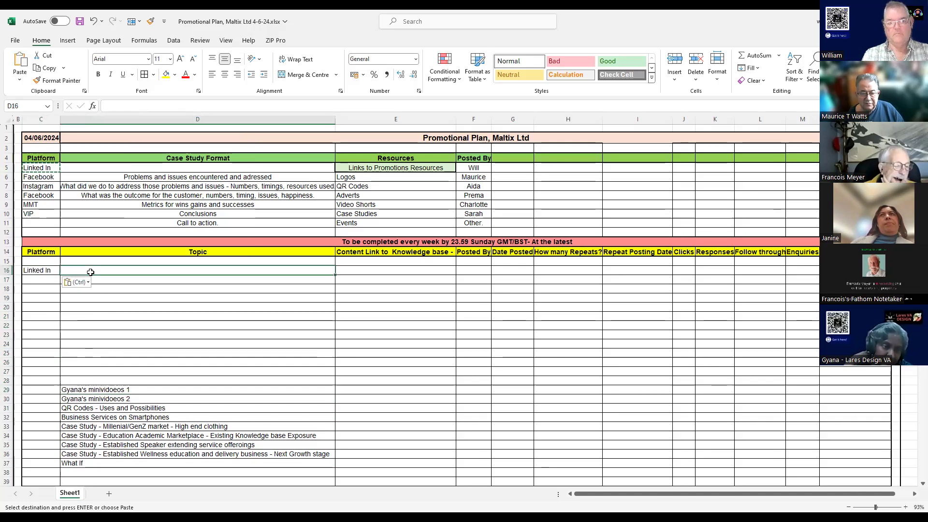
pyautogui.click(80, 388)
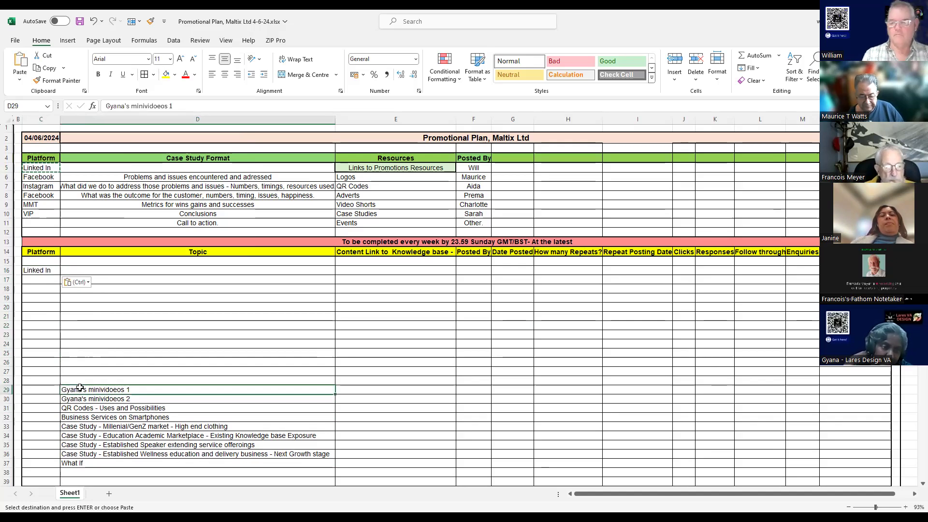
pyautogui.hotkey('ctrl', 'c')
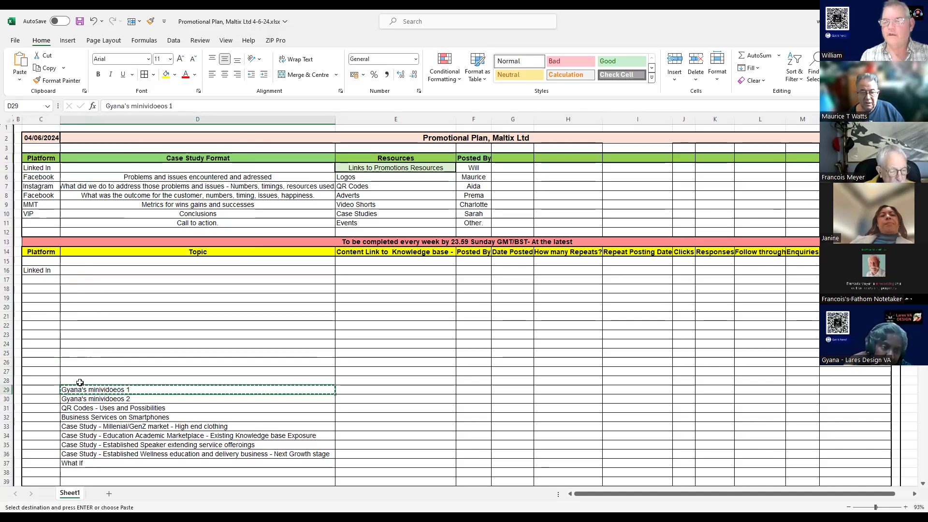
pyautogui.click(101, 269)
pyautogui.hotkey('ctrl', 'v')
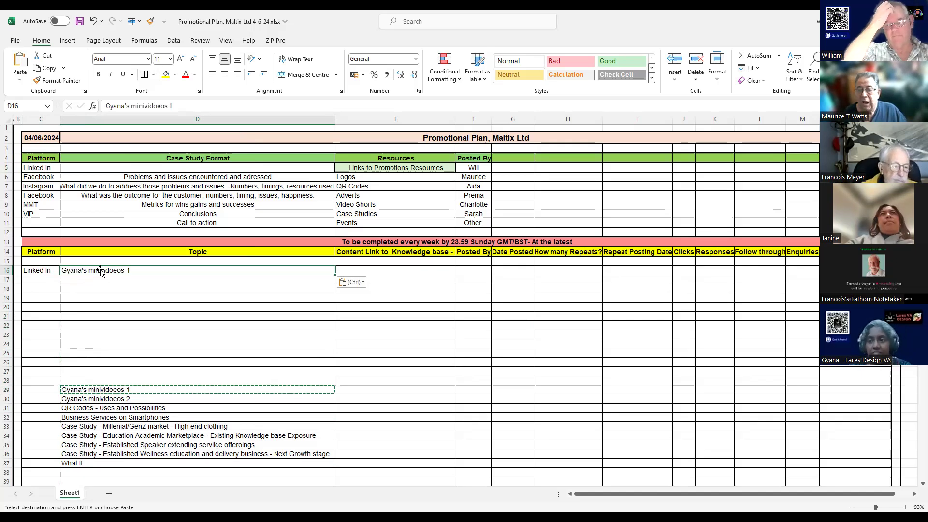
# Step: Enter ??? as the content link in E16 and the date 5-6-24 in F16
pyautogui.click(370, 268)
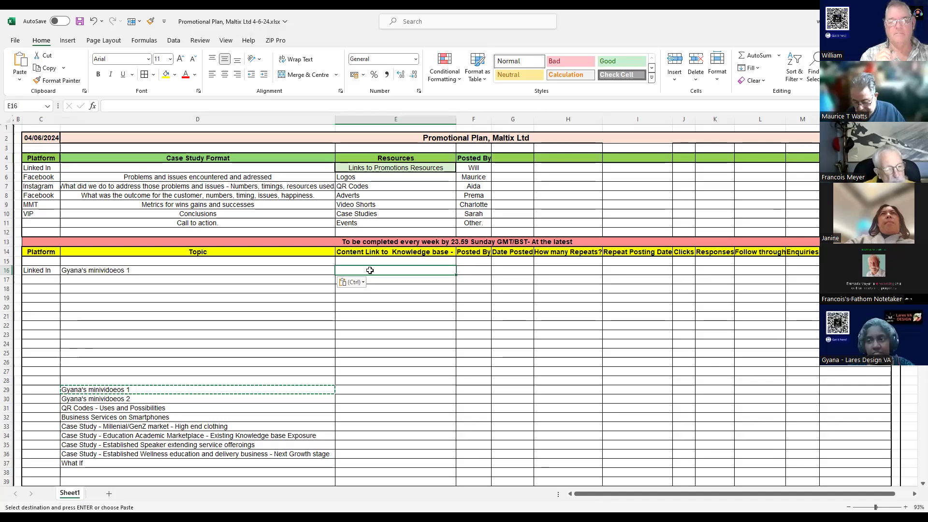
pyautogui.write('???')
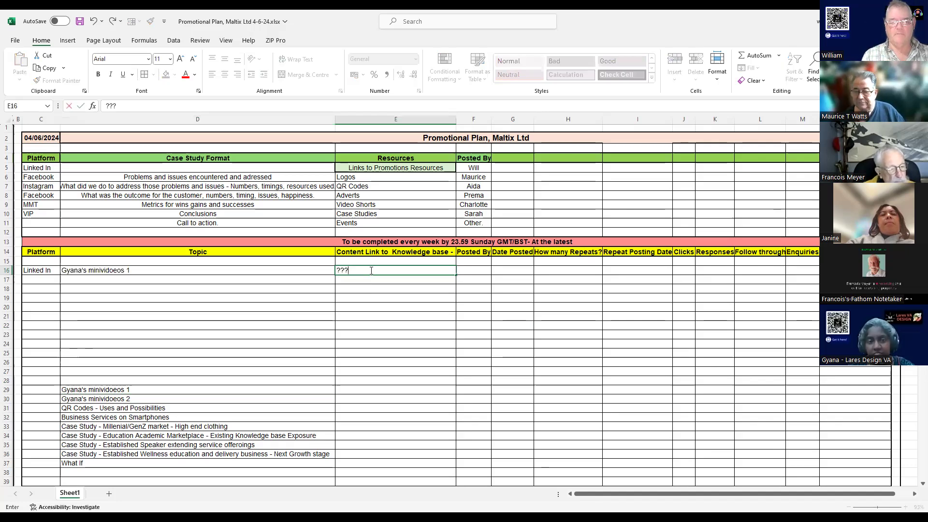
pyautogui.click(475, 271)
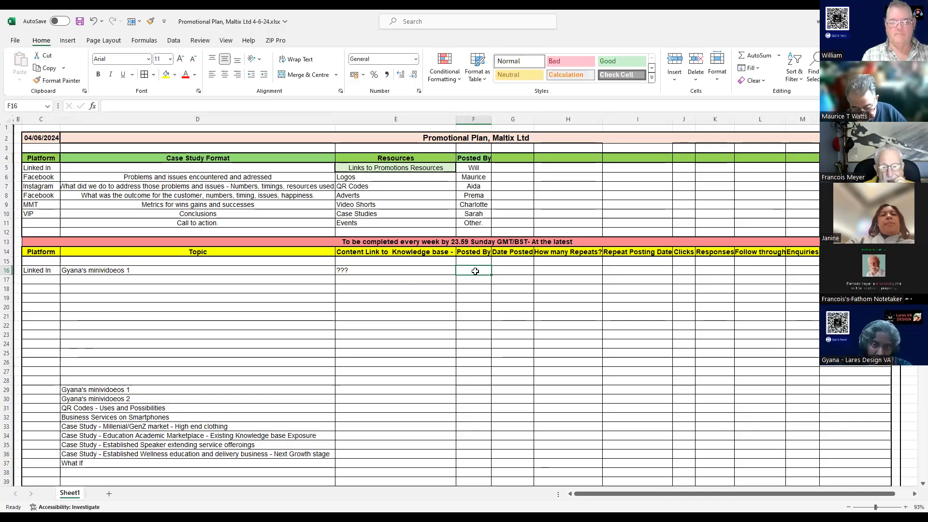
pyautogui.write('5-6-24')
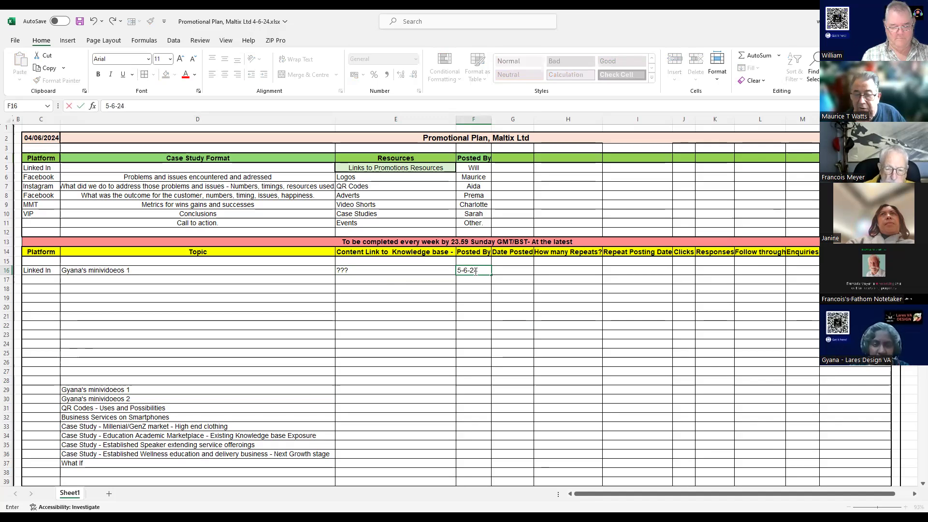
pyautogui.press('Return')
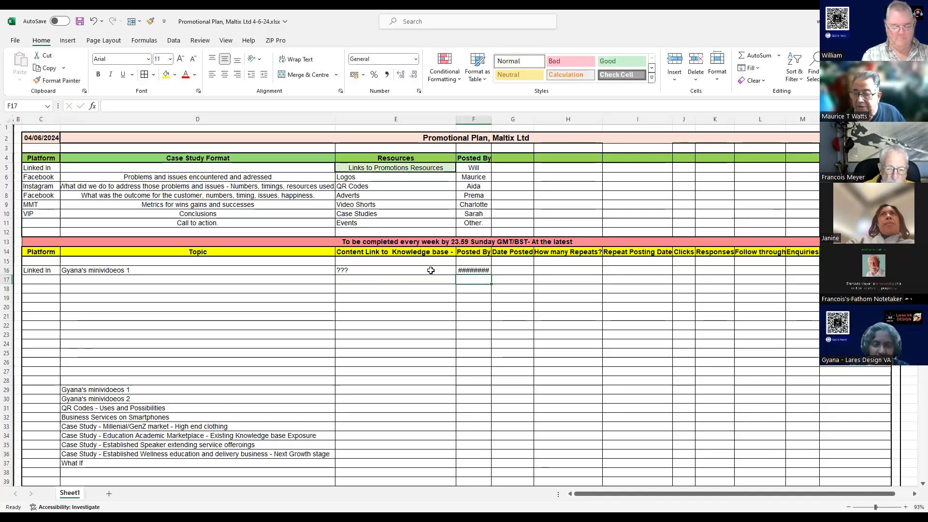
# Step: Format the date in F16 with the *14/03/2012 date type and widen column F to fit it
pyautogui.rightClick(470, 270)
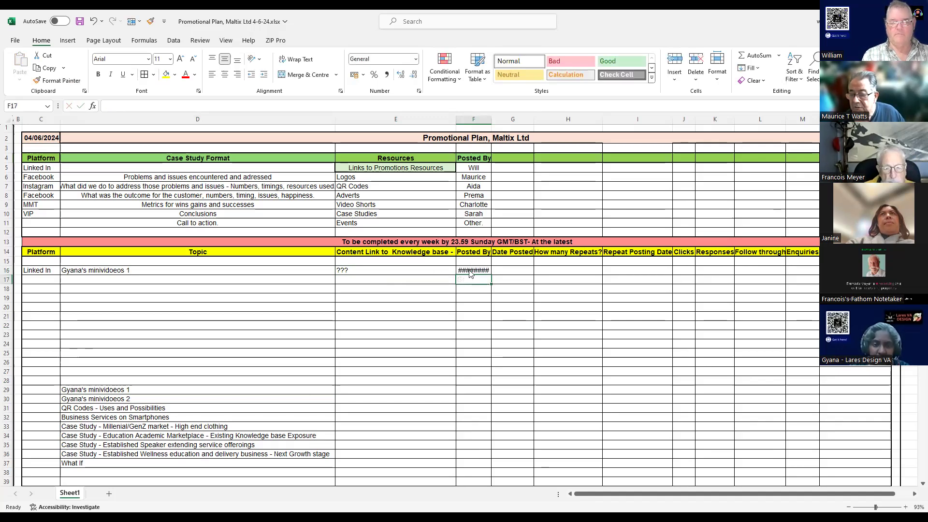
pyautogui.click(487, 436)
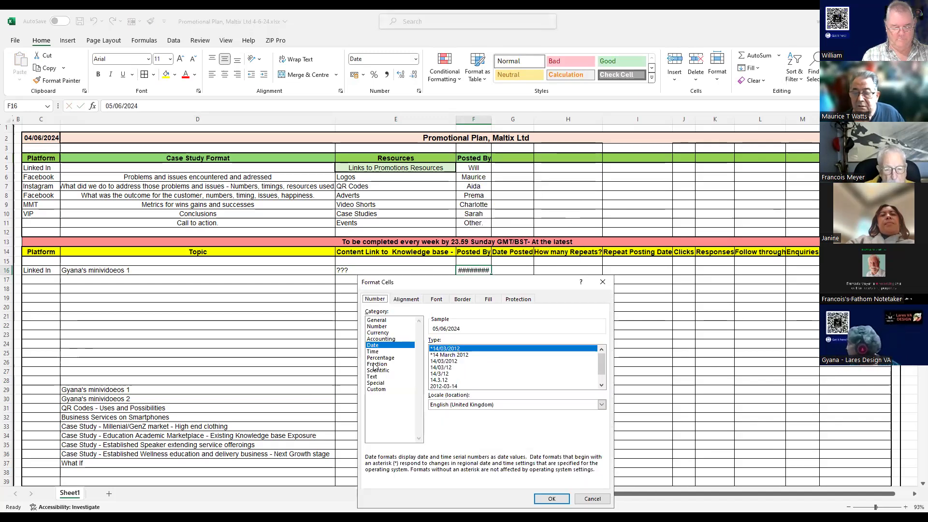
pyautogui.click(439, 350)
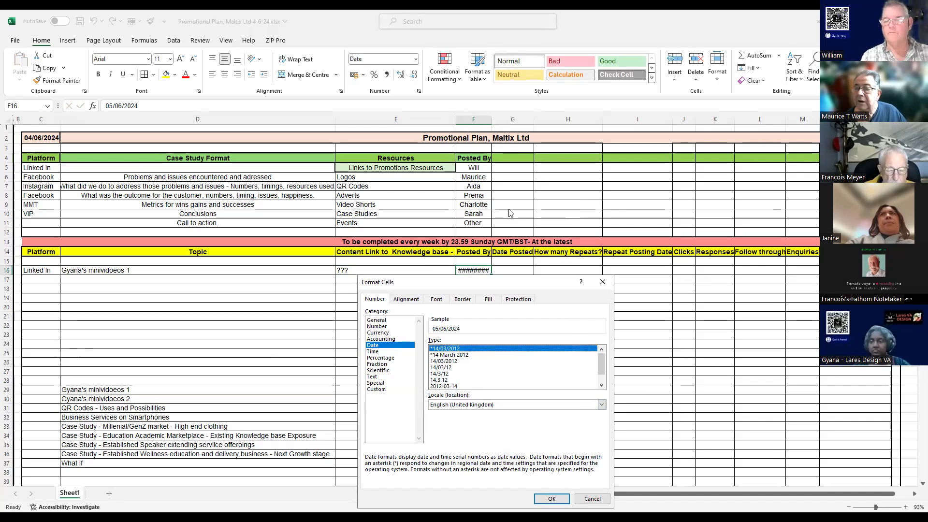
pyautogui.press('Return')
pyautogui.click(490, 120)
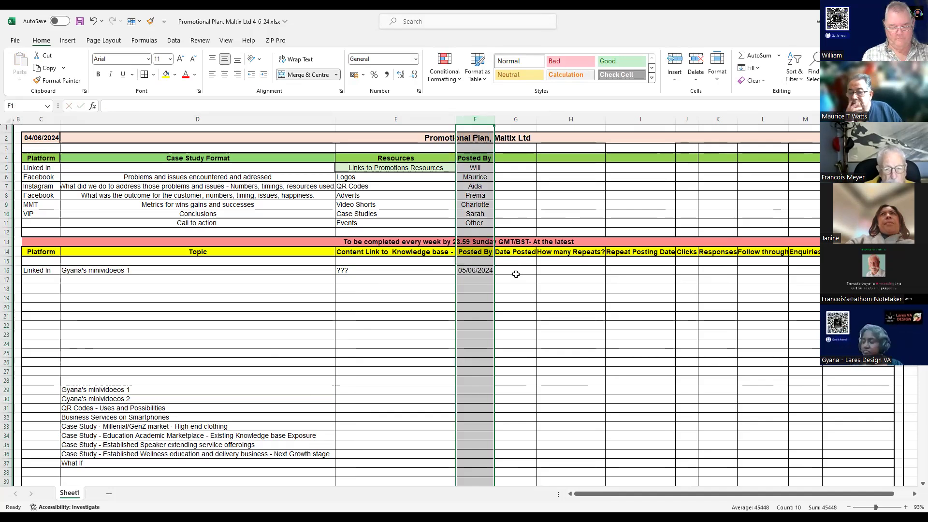
# Step: Move the date from F16 to the Date Posted cell G16 and enter the poster's initials in F16
pyautogui.click(477, 269)
pyautogui.hotkey('ctrl', 'c')
pyautogui.click(525, 270)
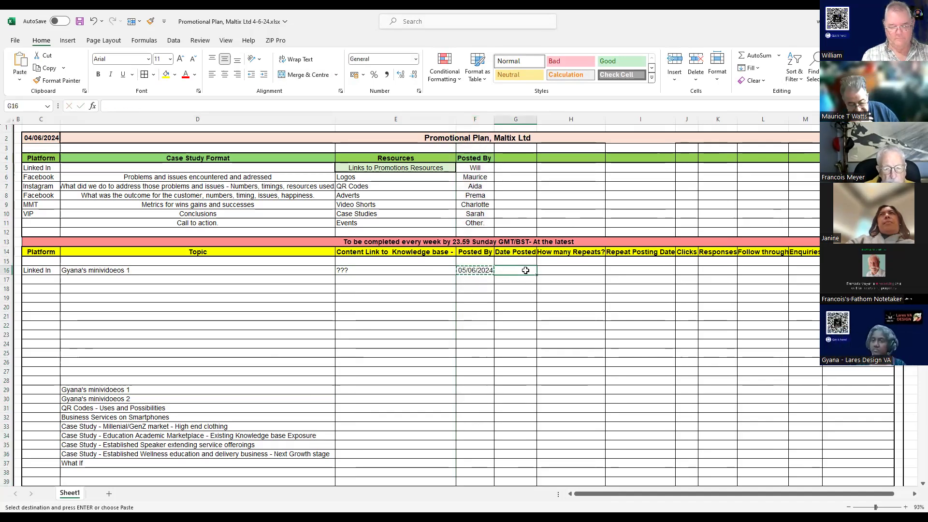
pyautogui.hotkey('ctrl', 'v')
pyautogui.click(479, 272)
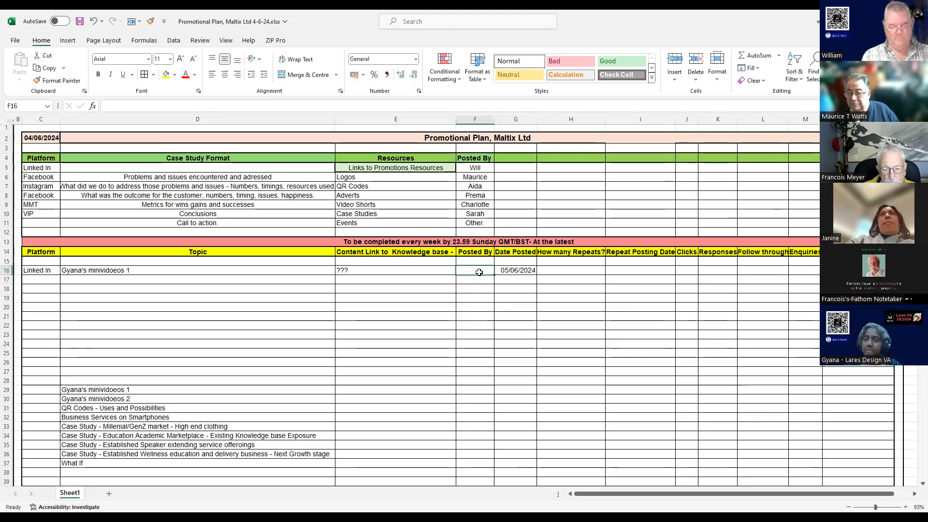
pyautogui.write('MTW')
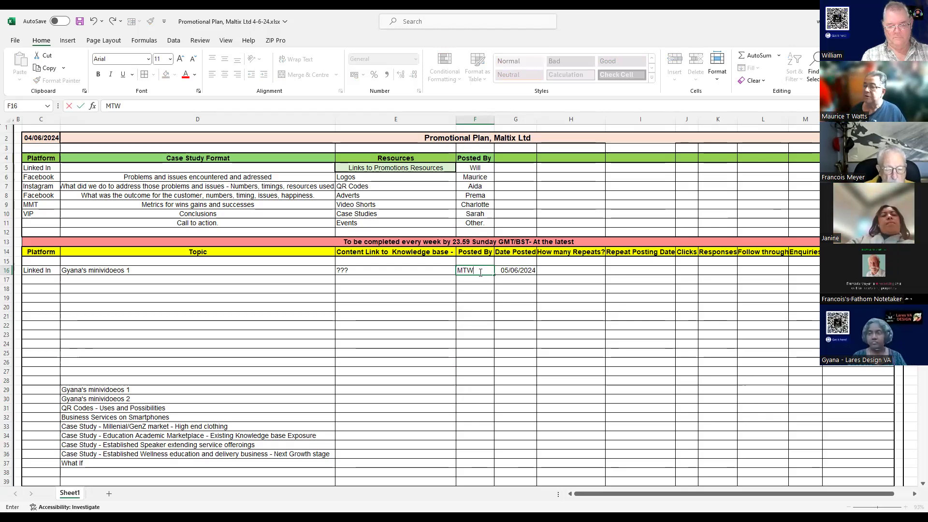
# Step: Enter 3 as the number of repeats in H16 and 12-6-24 as the repeat posting date in I16
pyautogui.click(566, 271)
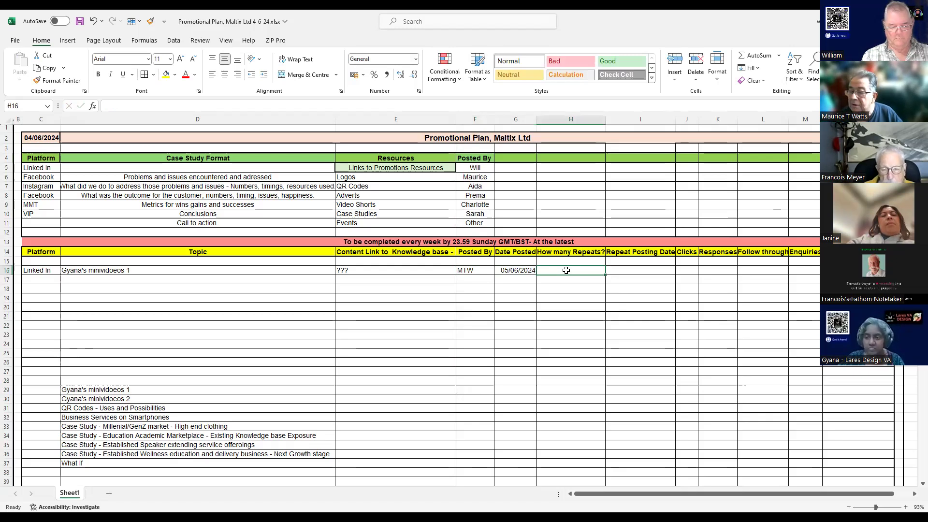
pyautogui.write('3')
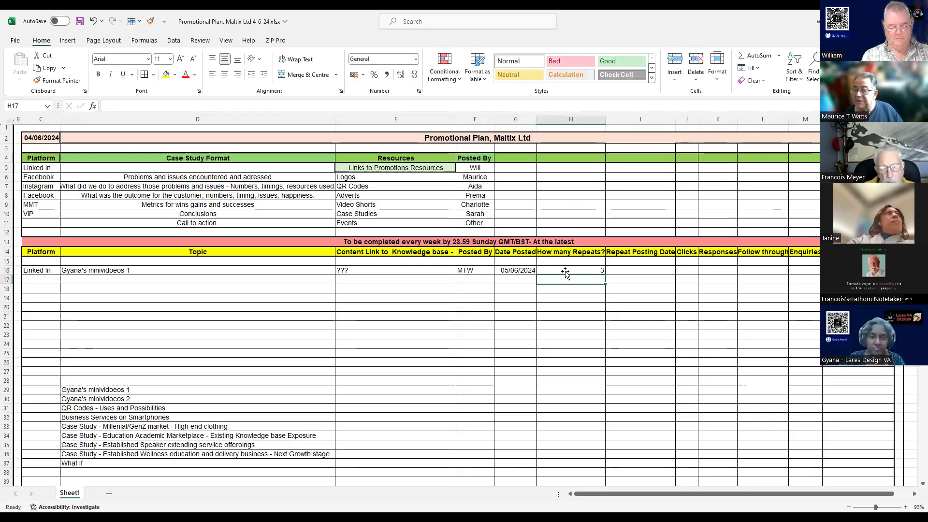
pyautogui.click(618, 269)
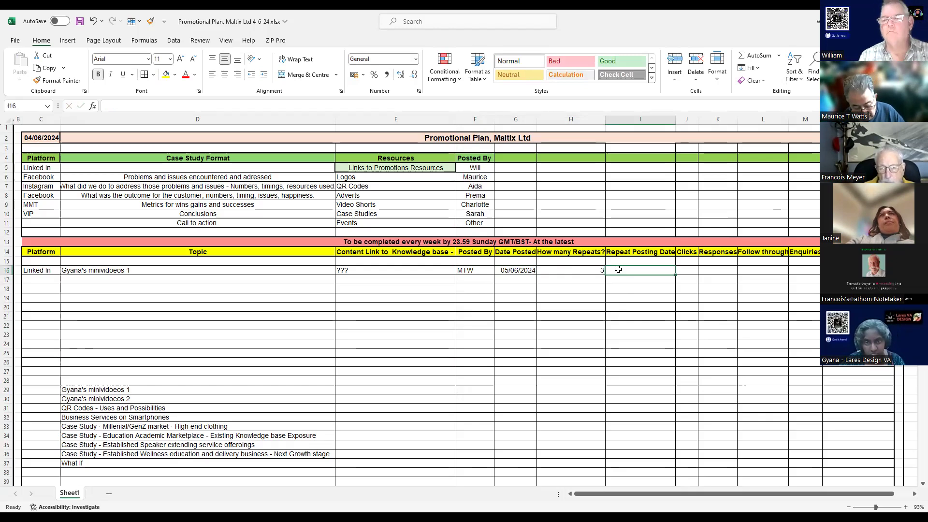
pyautogui.write('12-6-24')
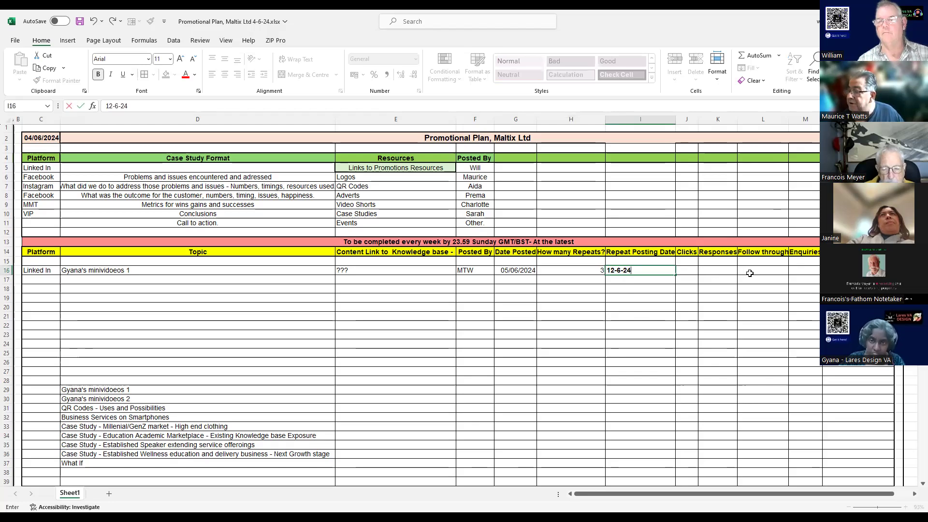
# Step: Enter Business in cell N16 of the sample Linked In row, correcting its spelling
pyautogui.click(851, 271)
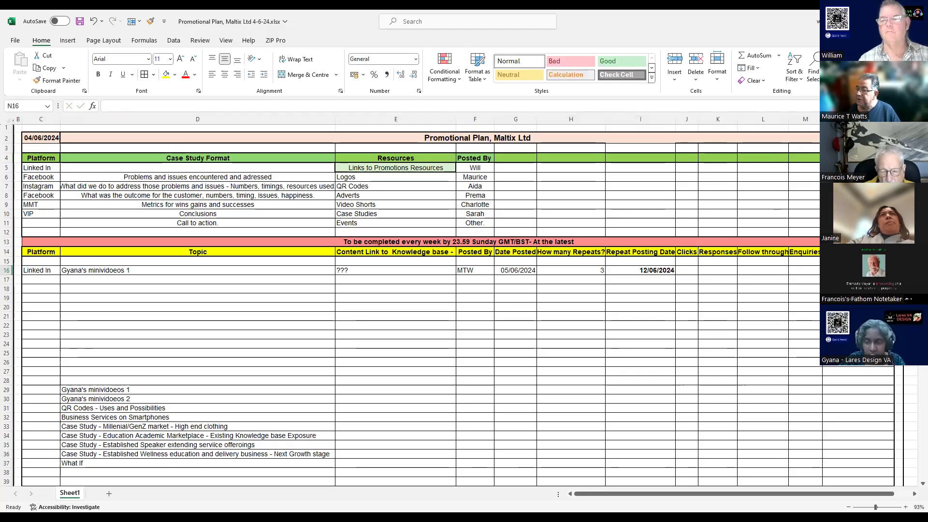
pyautogui.write('Busioness')
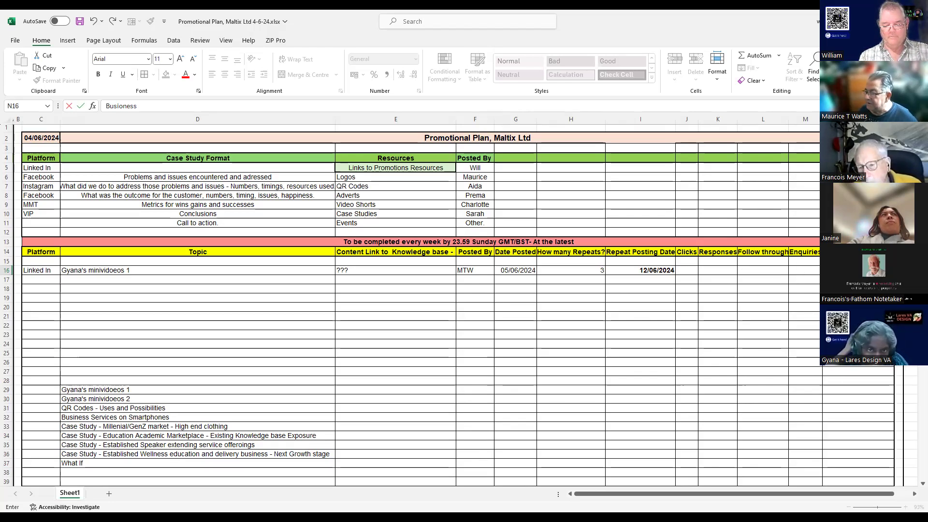
pyautogui.click(840, 270)
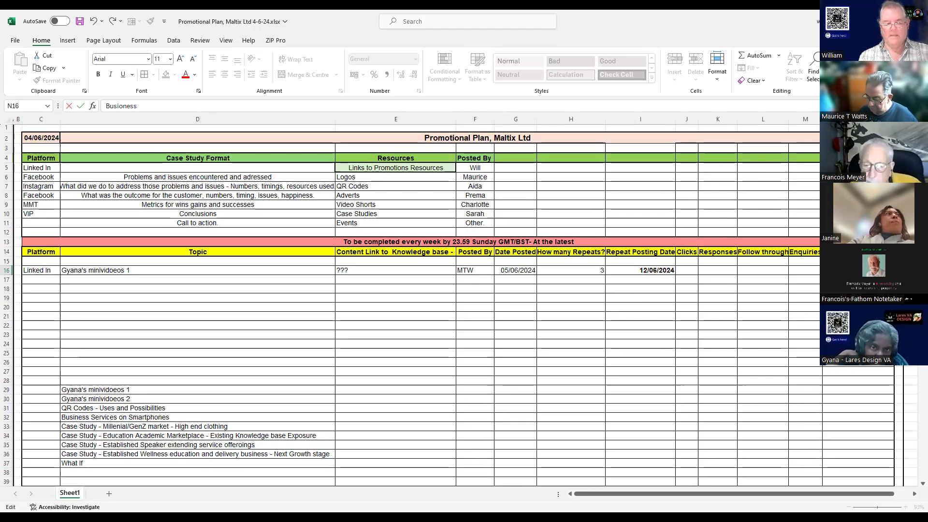
pyautogui.press('BackSpace')
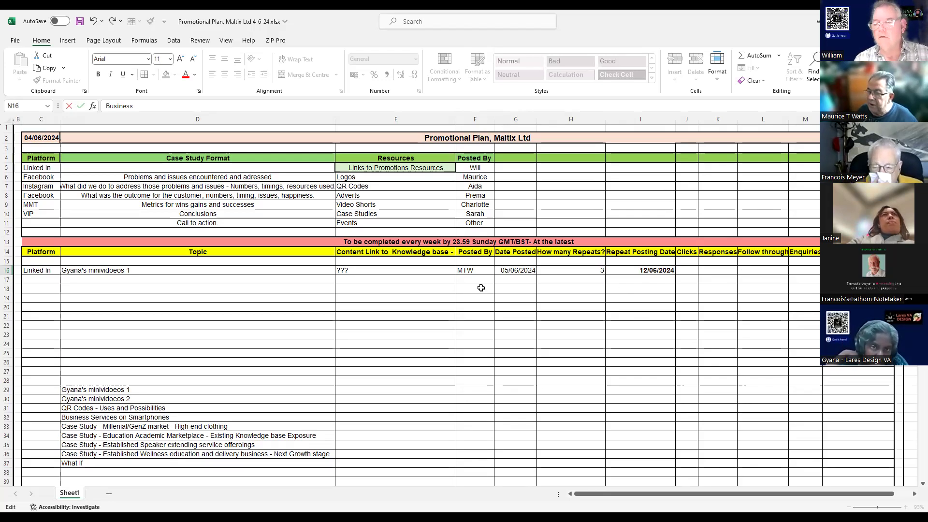
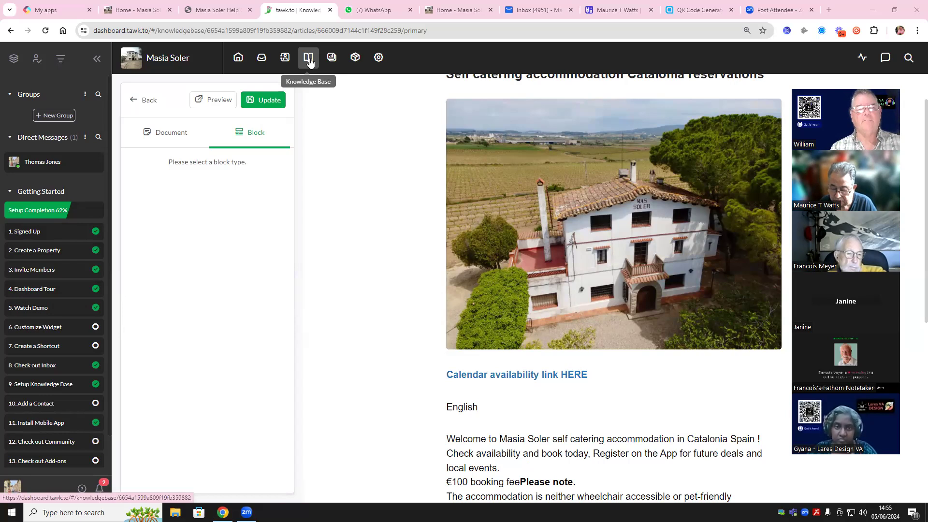
# Step: Switch to the tawk.to dashboard, log out of the current account and sign in with another account's saved e-mail and password
pyautogui.scroll(-1, 52, 321)
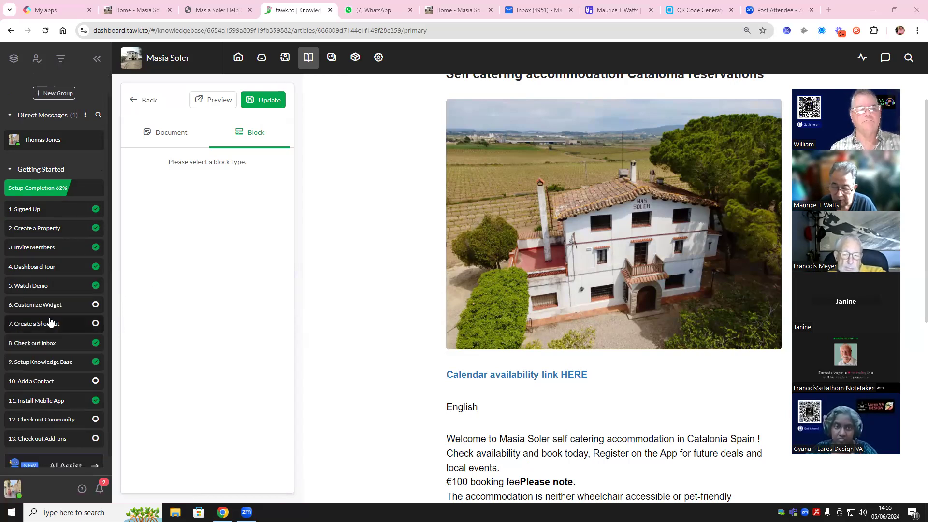
pyautogui.click(8, 494)
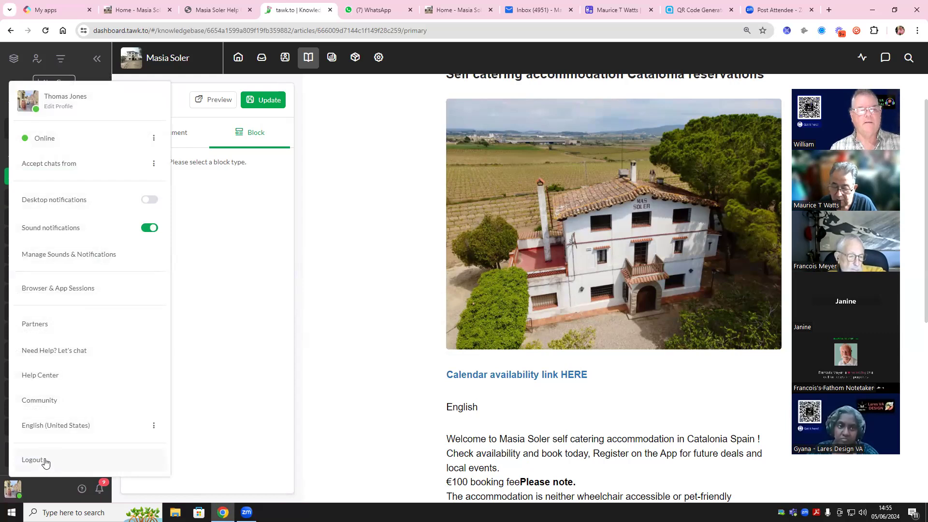
pyautogui.click(44, 460)
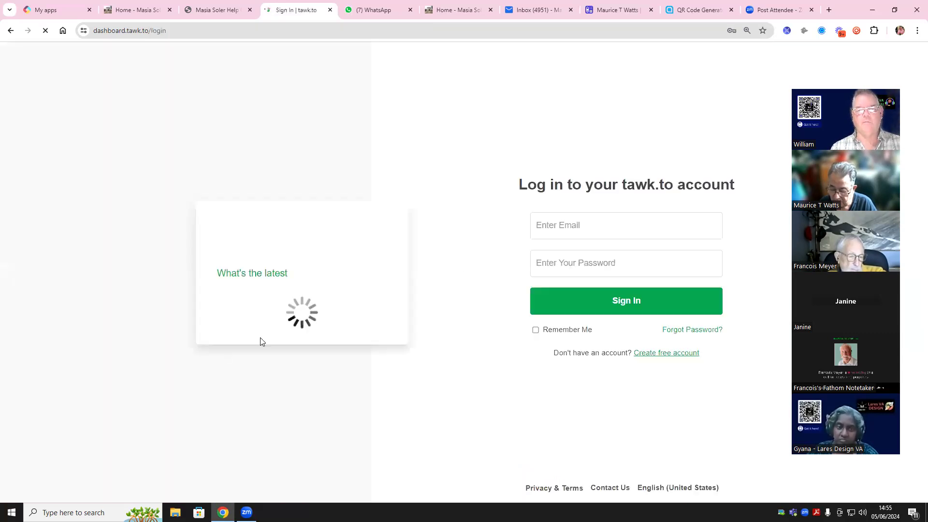
pyautogui.click(637, 230)
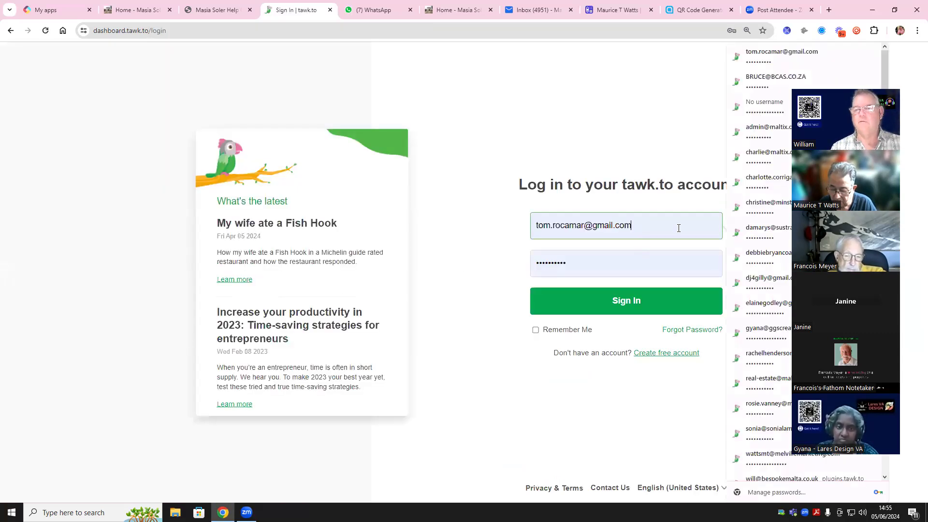
pyautogui.click(763, 156)
pyautogui.click(597, 300)
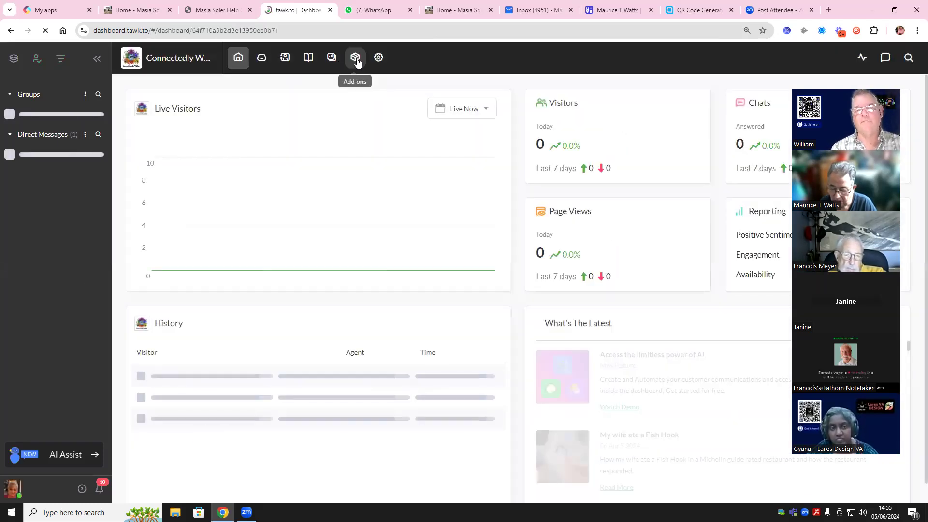
# Step: Switch to the Maltix property and open the settings of its AI Assist add-on
pyautogui.click(164, 63)
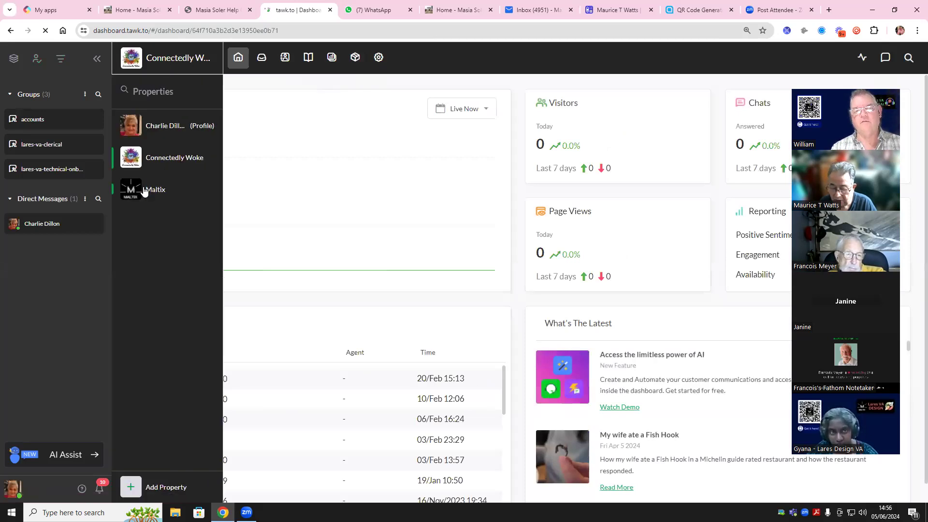
pyautogui.click(143, 189)
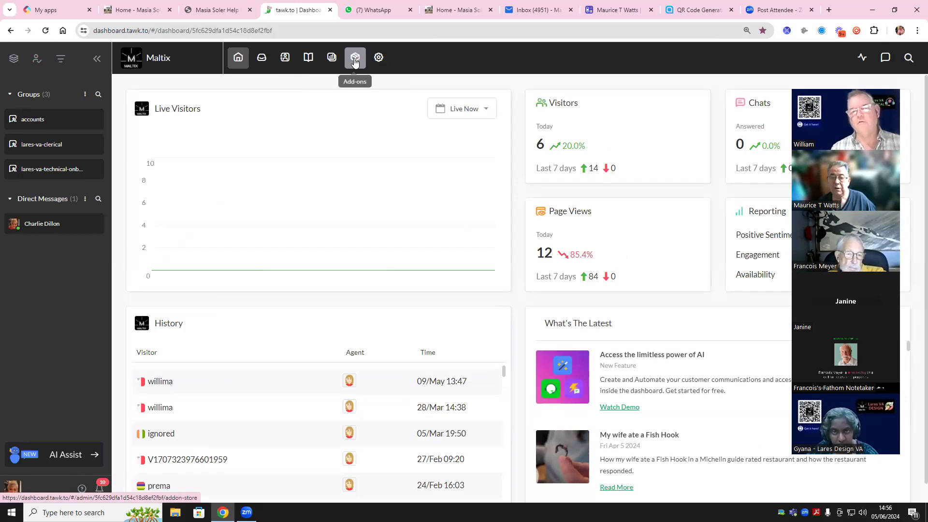
pyautogui.click(355, 60)
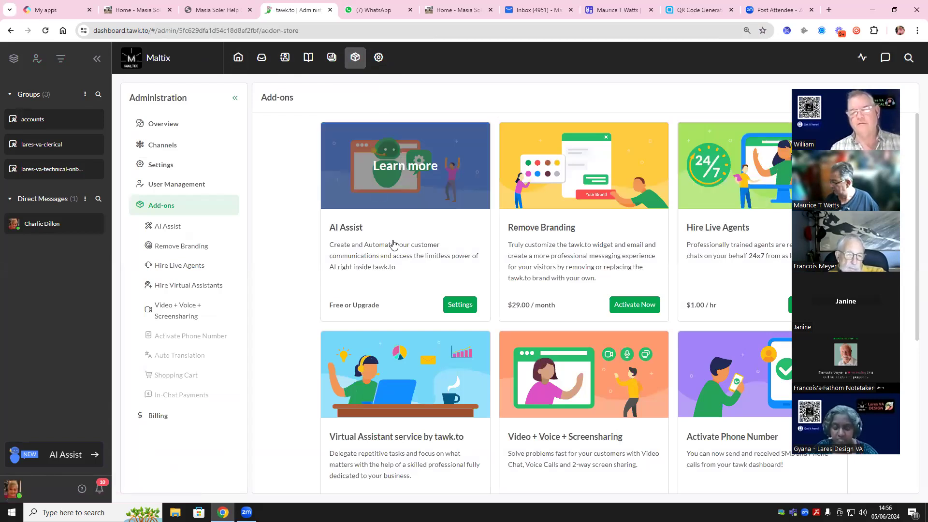
pyautogui.click(459, 306)
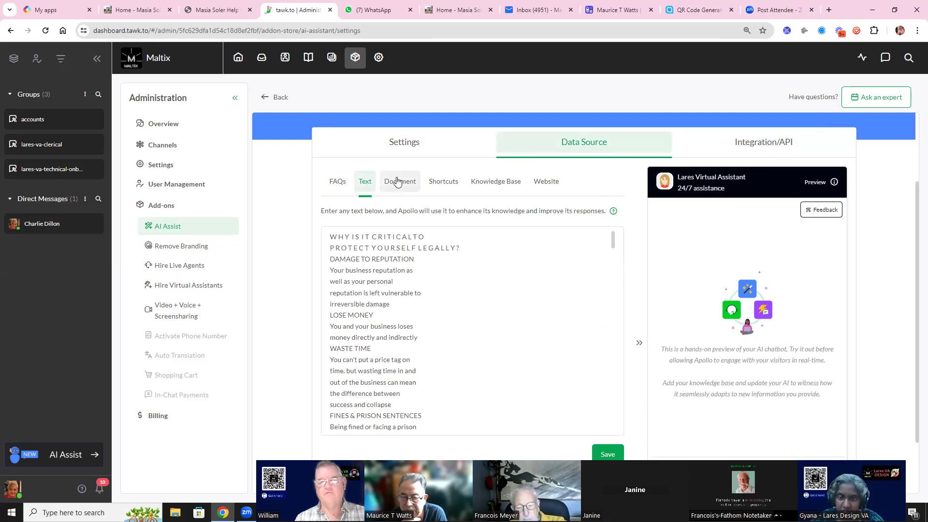
# Step: Review the AI Assist Document, Shortcuts, Knowledge Base and Website data sources and the Integration/API tools, and return to the add-ons overview
pyautogui.click(397, 183)
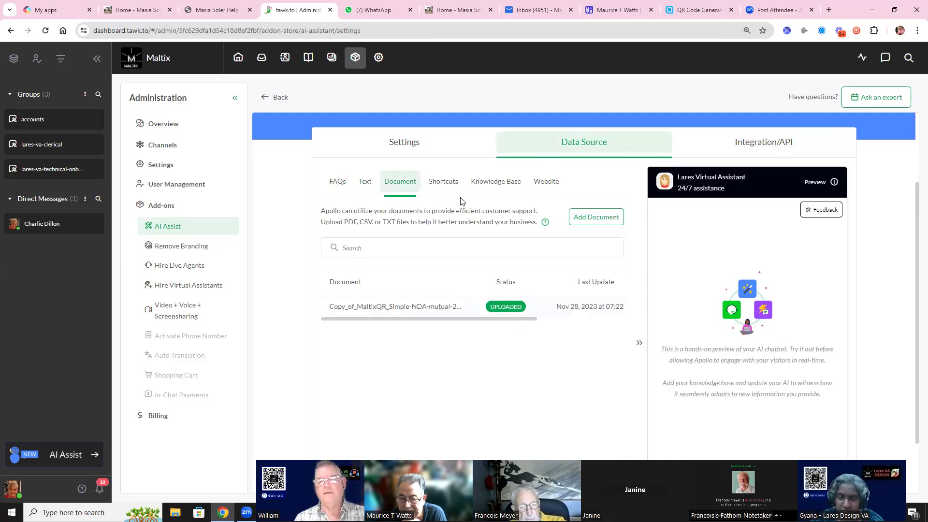
pyautogui.click(443, 190)
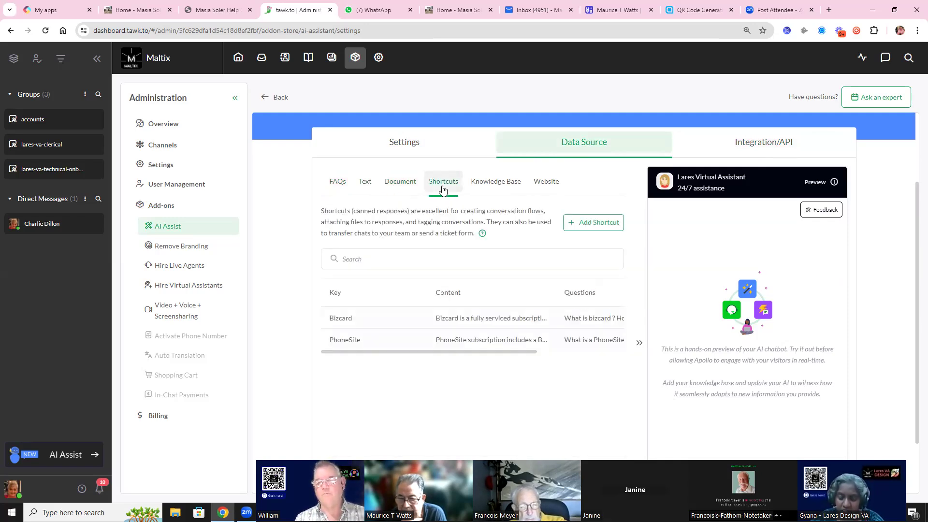
pyautogui.click(500, 187)
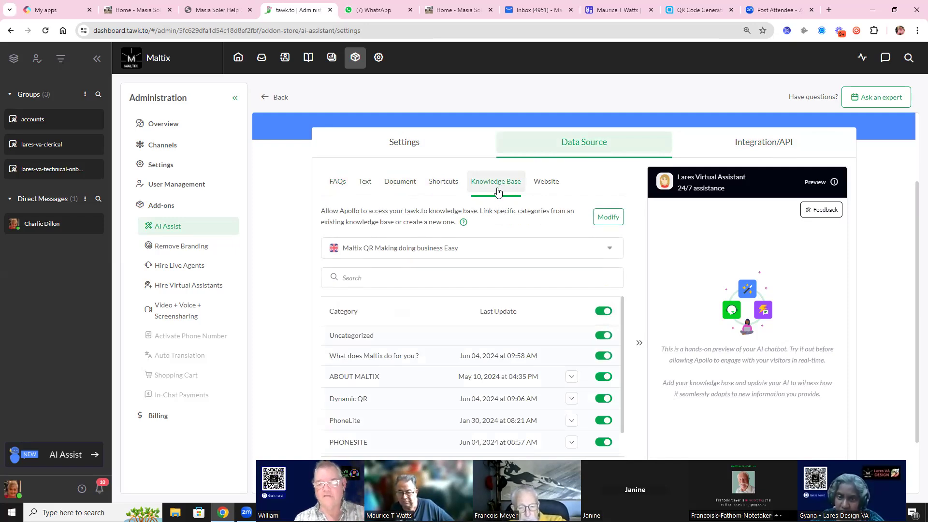
pyautogui.click(546, 181)
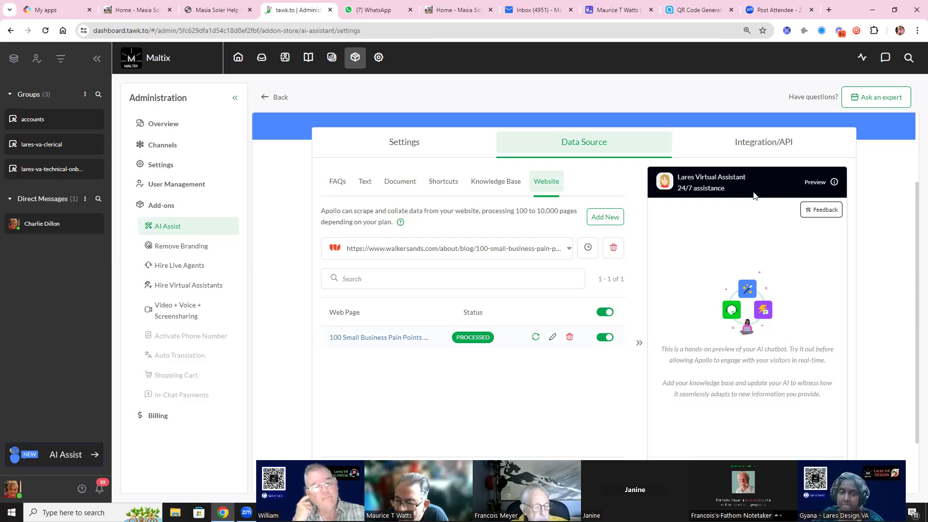
pyautogui.click(767, 143)
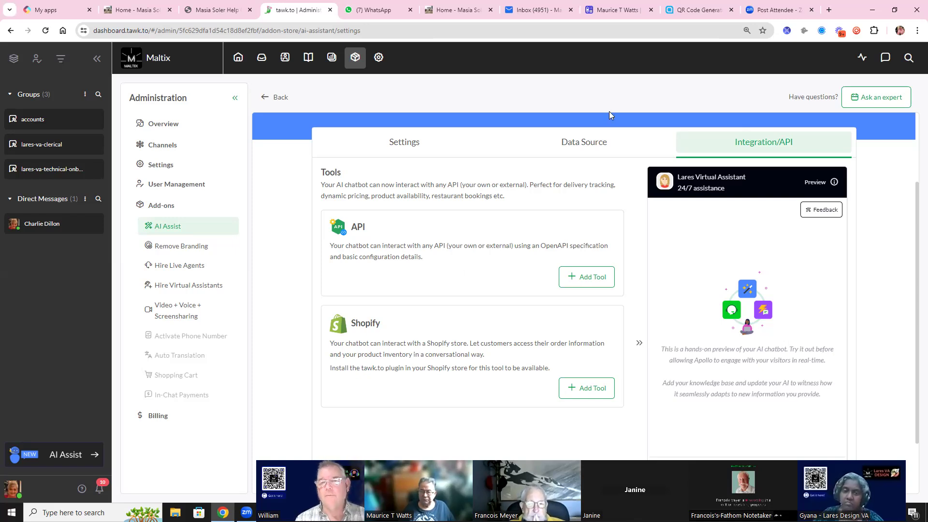
pyautogui.click(273, 98)
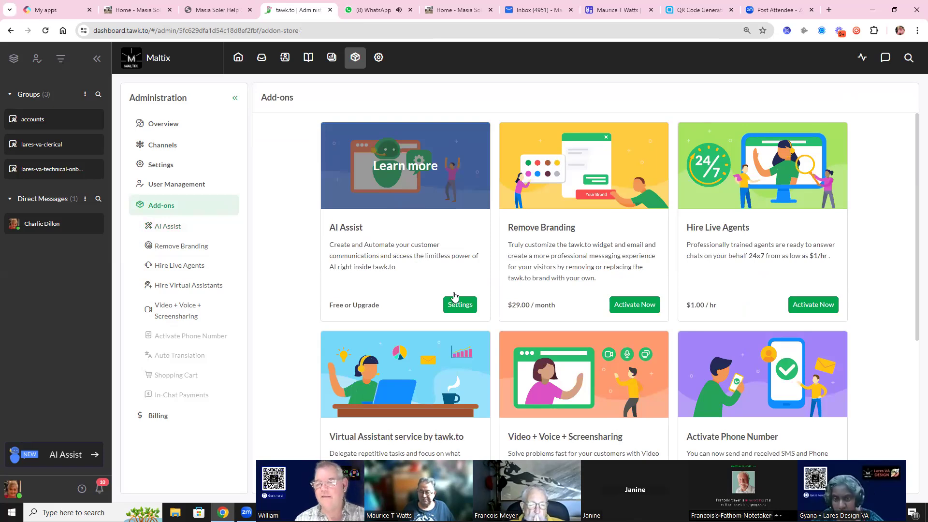
# Step: Search the Maltix Knowledge Base articles for button
pyautogui.click(310, 64)
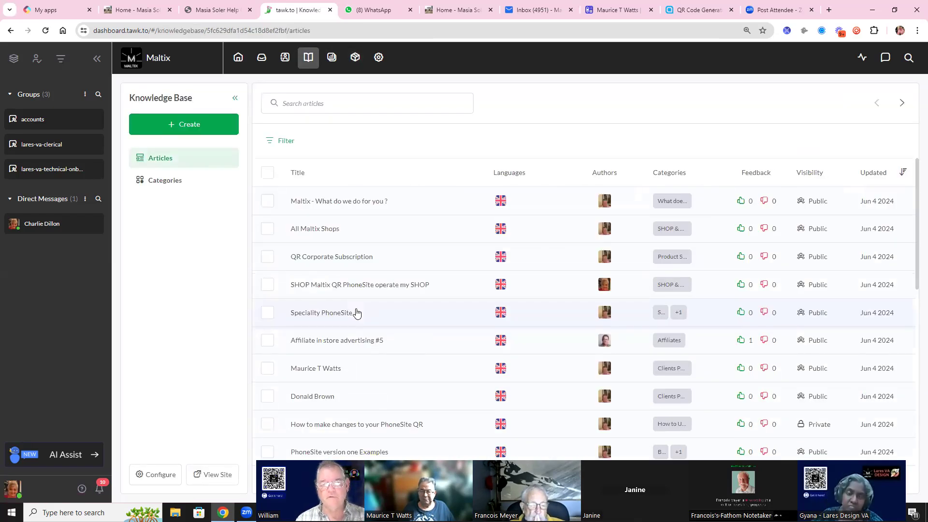
pyautogui.click(345, 99)
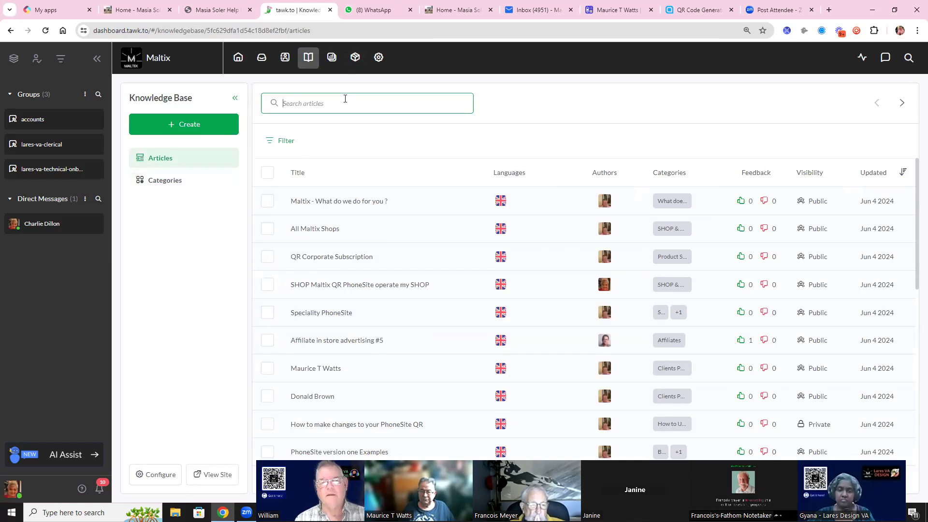
pyautogui.write('butto')
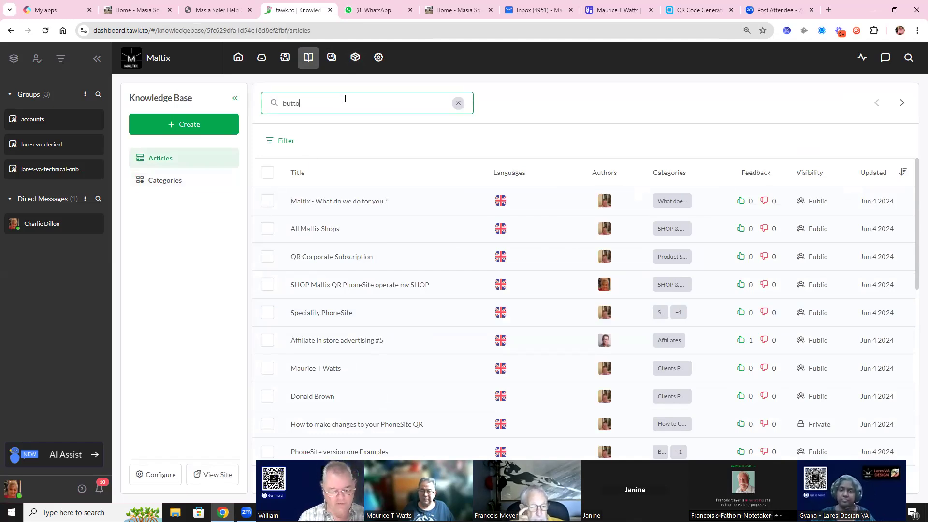
pyautogui.write('n')
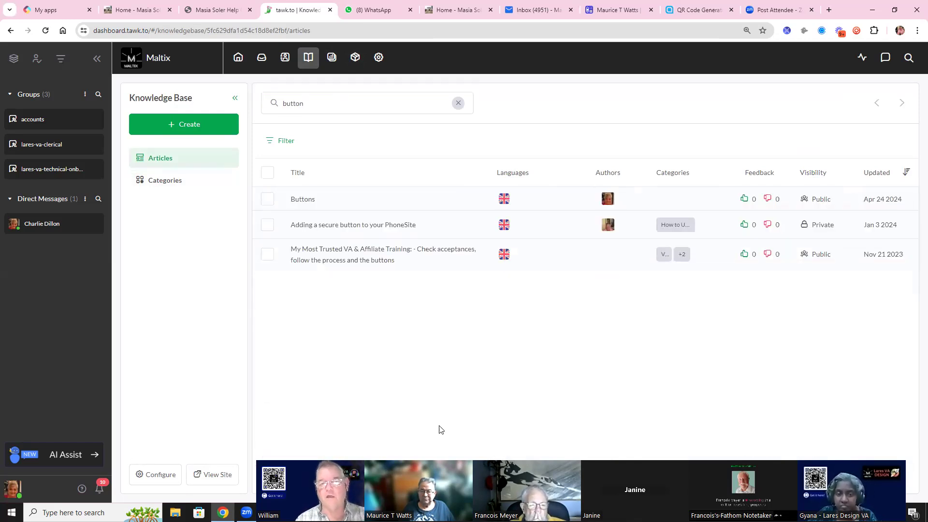
# Step: Open the Buttons article, look through its buttons and images, and show the image options for The Grand Hotel Survey button
pyautogui.click(399, 209)
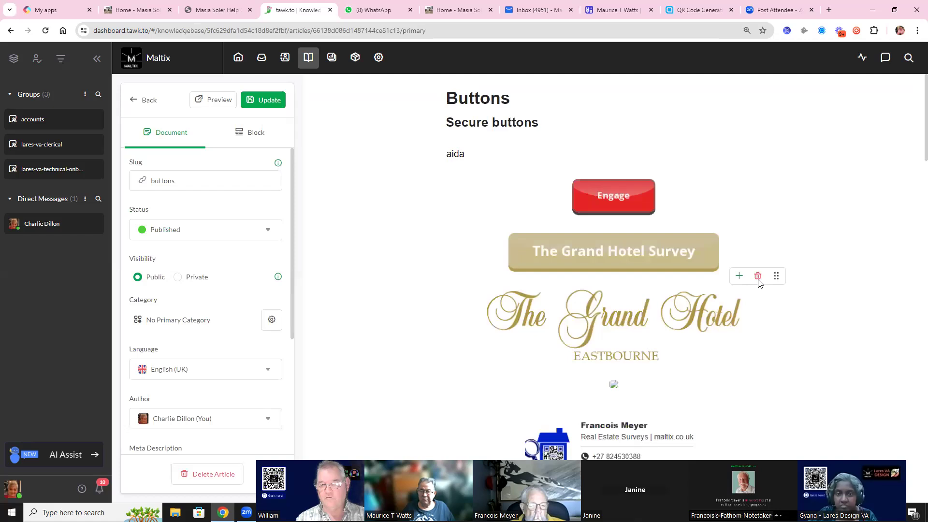
pyautogui.scroll(-15, 824, 269)
pyautogui.scroll(-10, 831, 324)
pyautogui.scroll(7, 818, 319)
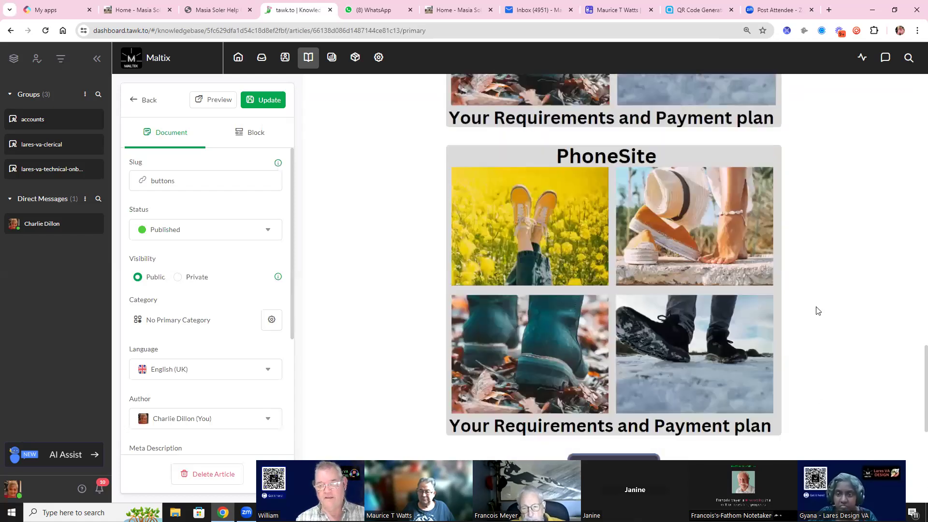
pyautogui.scroll(15, 814, 299)
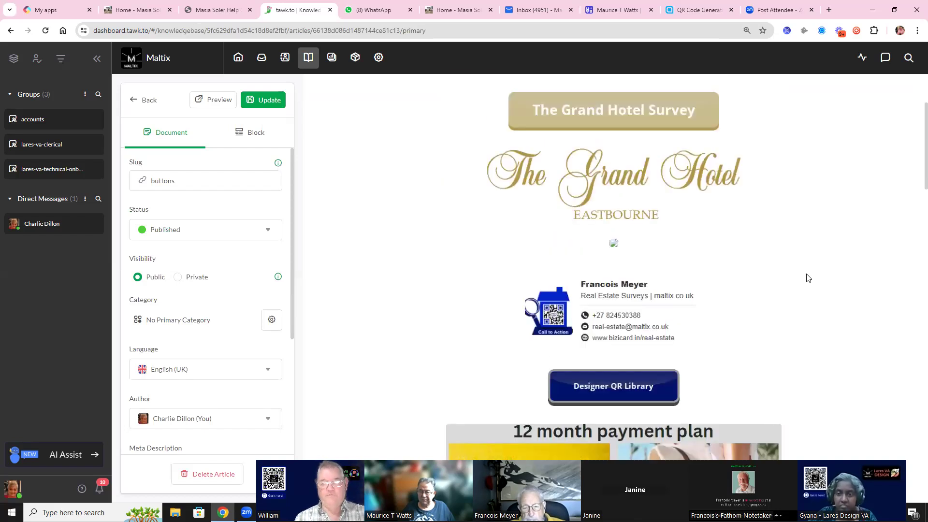
pyautogui.scroll(3, 808, 278)
pyautogui.rightClick(637, 251)
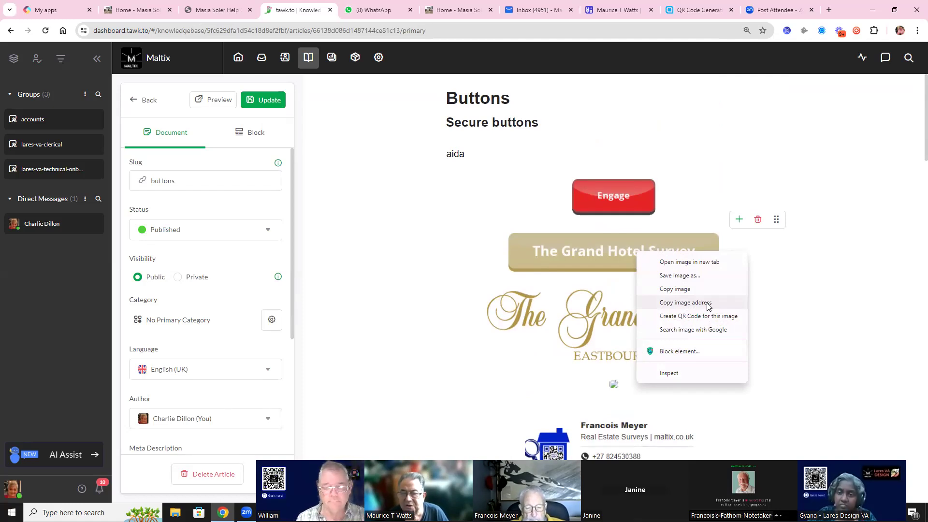
# Step: Leave the Buttons article, discarding its changes, and clear the article search
pyautogui.click(145, 100)
pyautogui.click(145, 102)
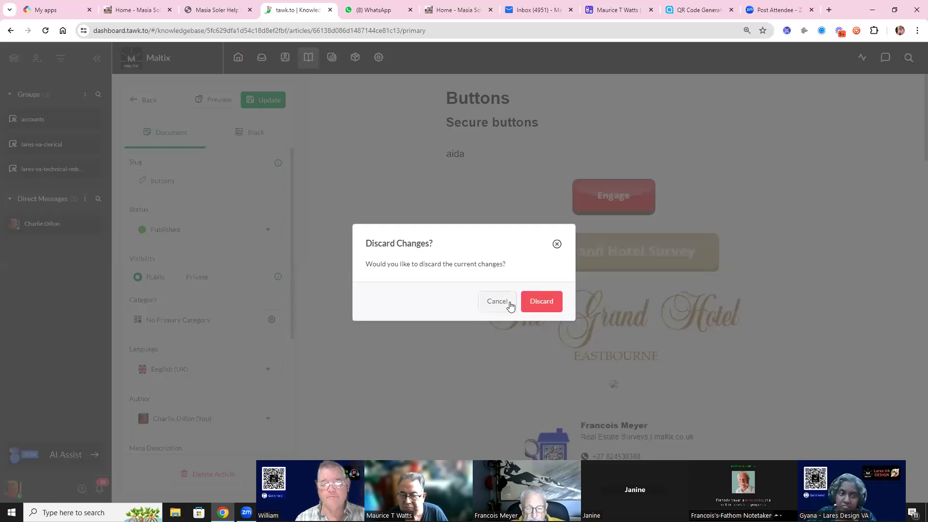
pyautogui.click(549, 308)
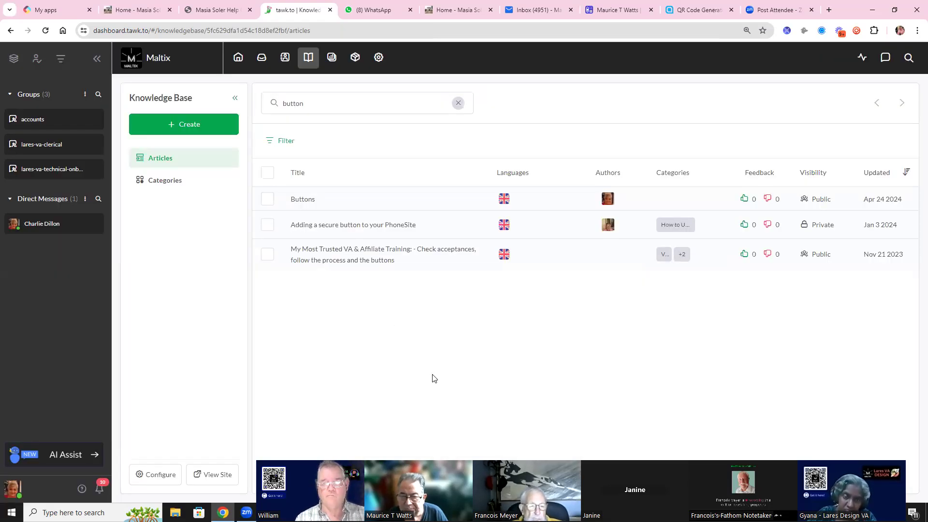
pyautogui.click(460, 104)
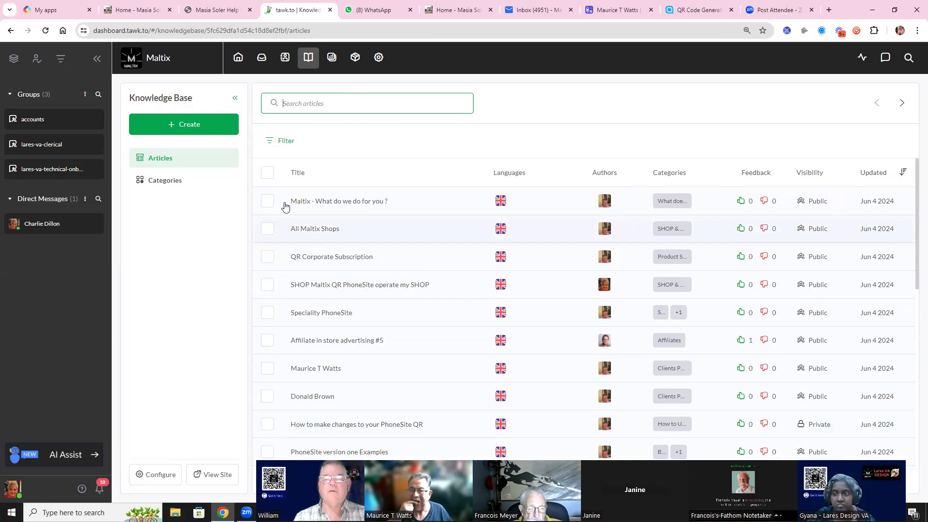
# Step: Close the Masia Soler Help page and both Masia Soler home pages in the browser
pyautogui.click(249, 10)
pyautogui.click(169, 10)
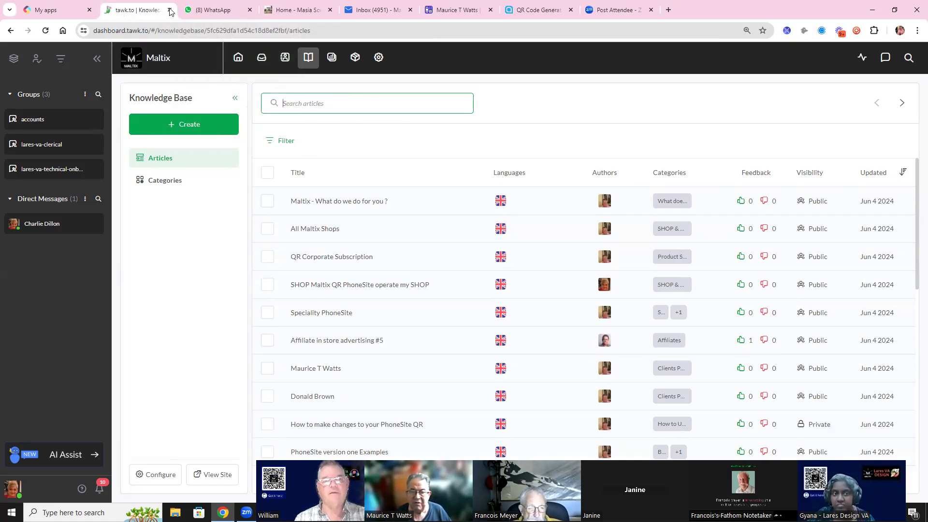
pyautogui.click(330, 9)
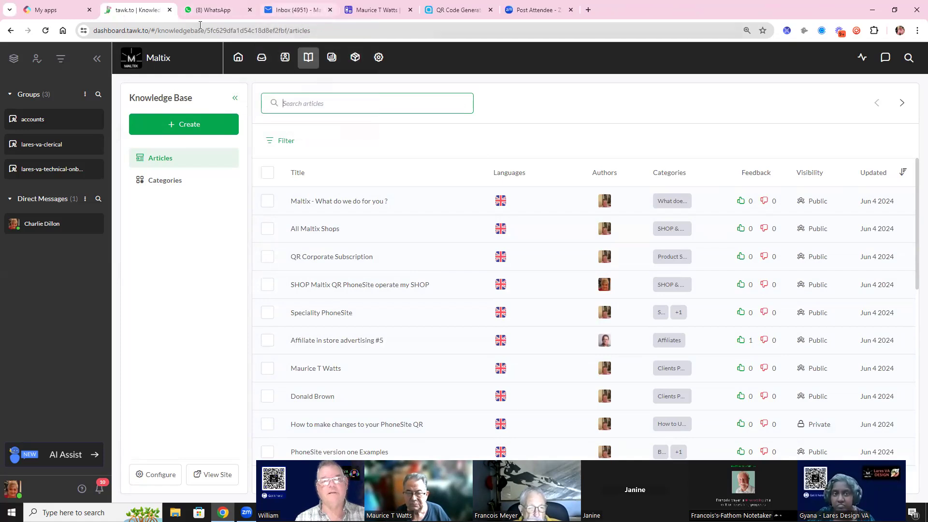
# Step: Show the Knowledge Base channel settings in the Maltix administration and open its public help site, maltix.tawk.help
pyautogui.click(379, 62)
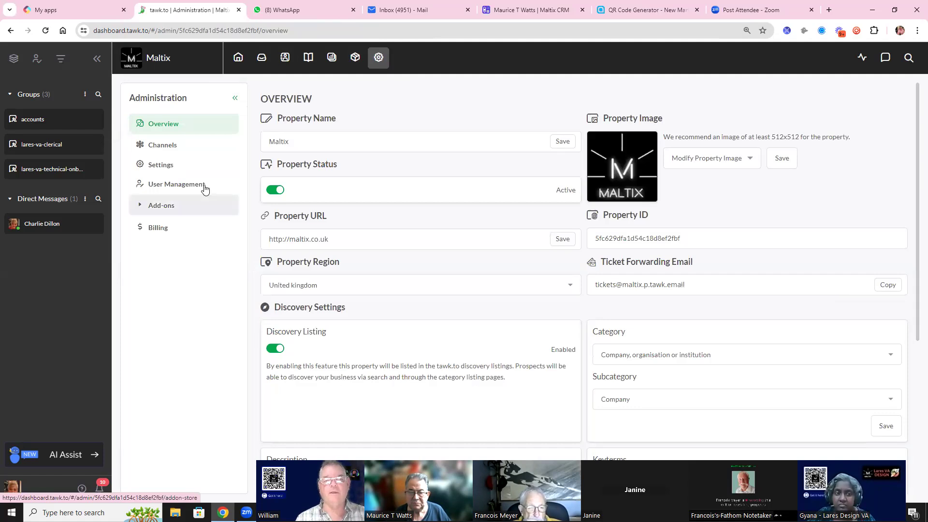
pyautogui.click(188, 171)
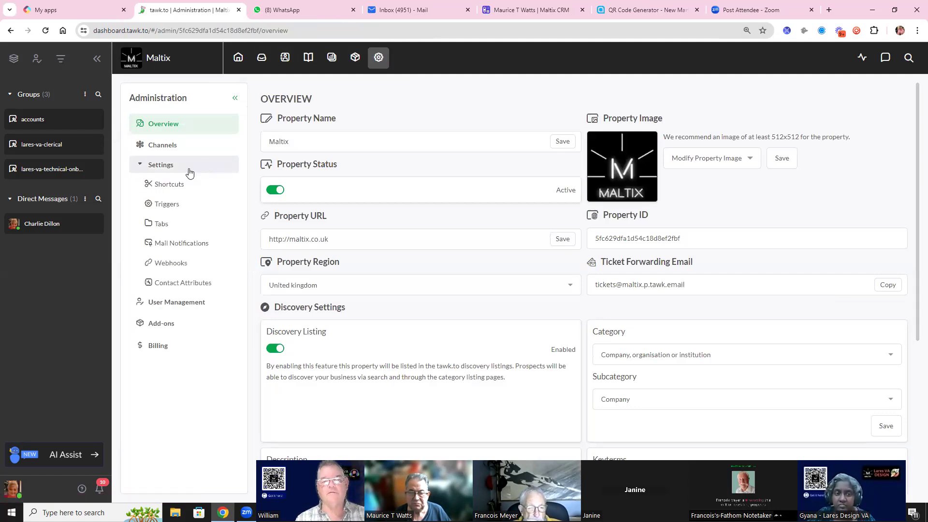
pyautogui.click(181, 146)
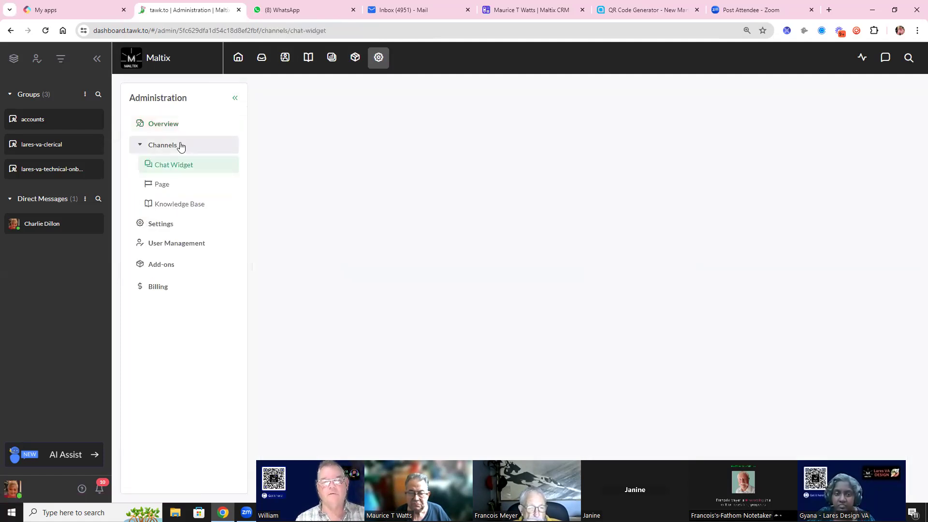
pyautogui.click(189, 205)
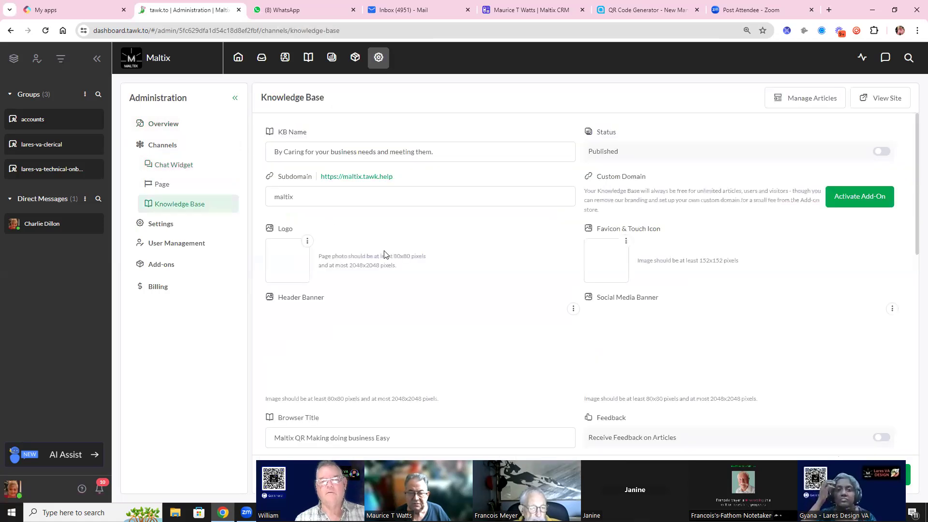
pyautogui.click(370, 180)
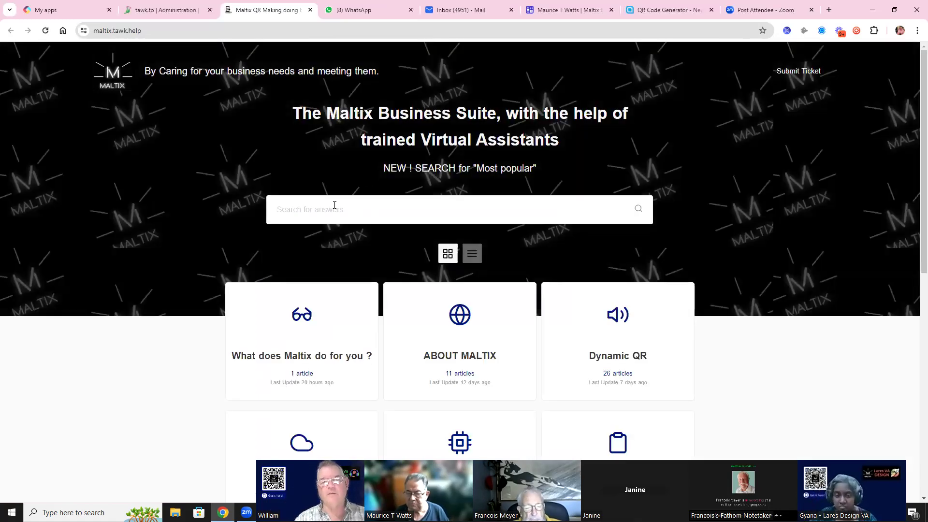
# Step: Search the public Maltix help site for button and look through the recent searches
pyautogui.click(450, 215)
pyautogui.write('b')
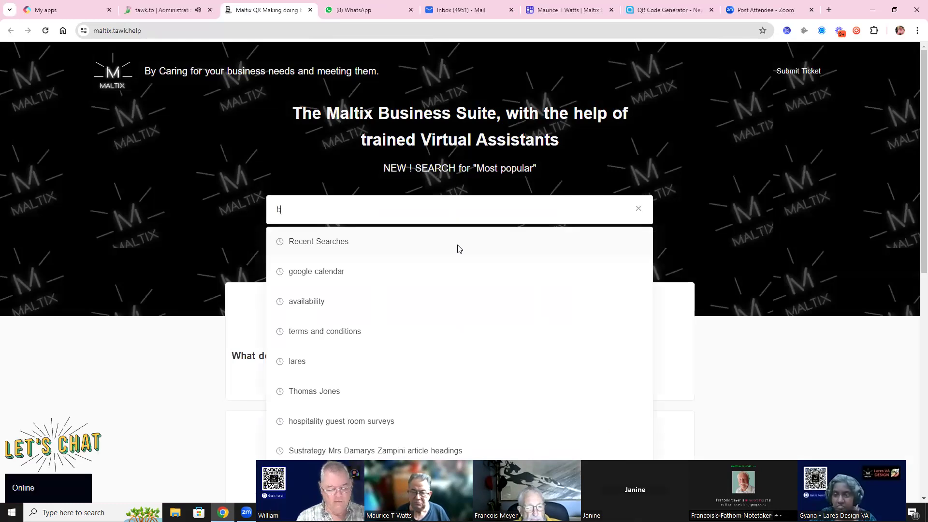
pyautogui.write('utton')
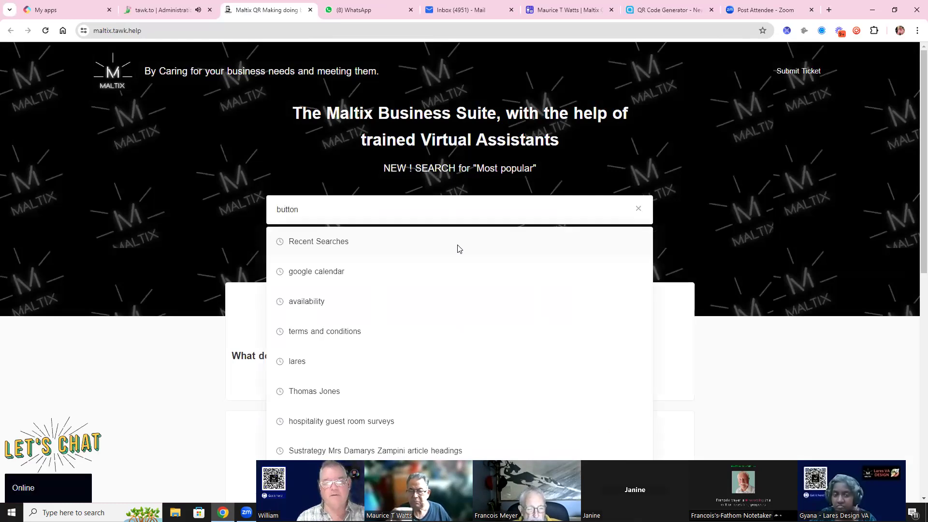
pyautogui.press('Return')
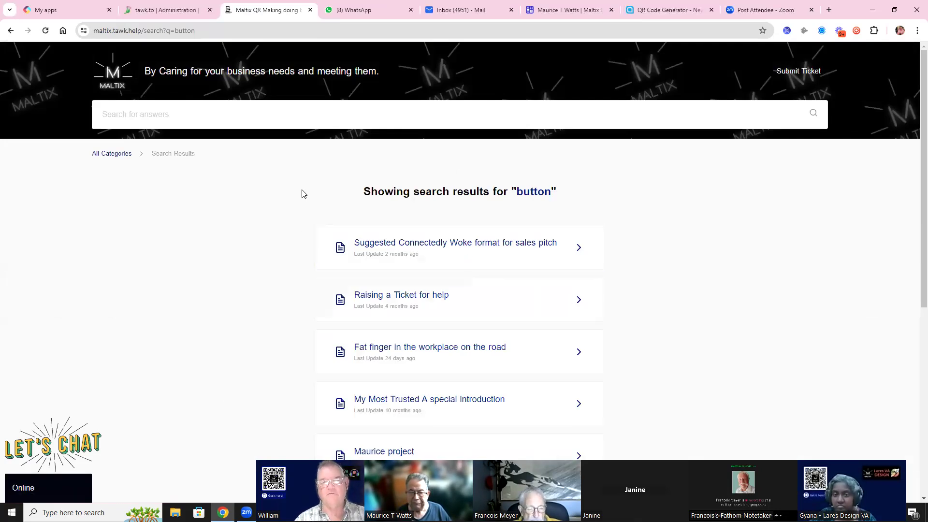
pyautogui.click(203, 110)
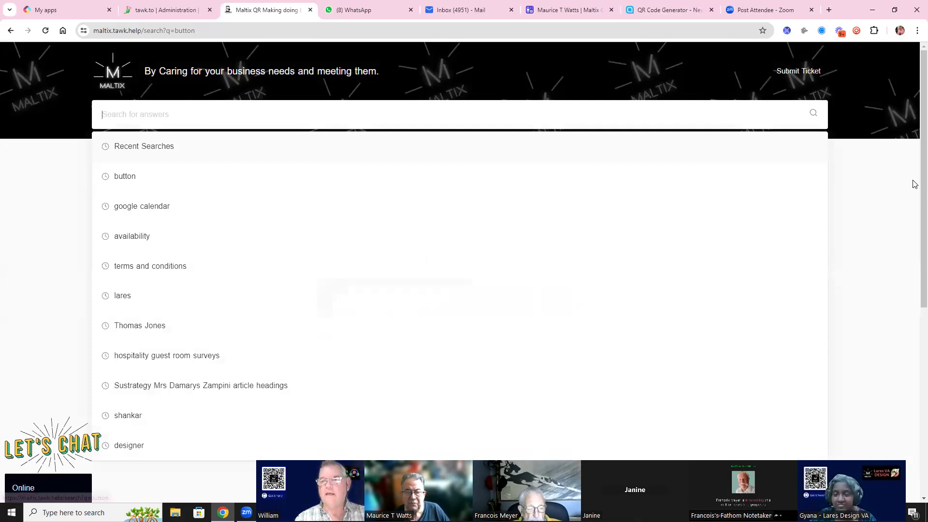
pyautogui.scroll(-4, 915, 242)
pyautogui.scroll(4, 912, 231)
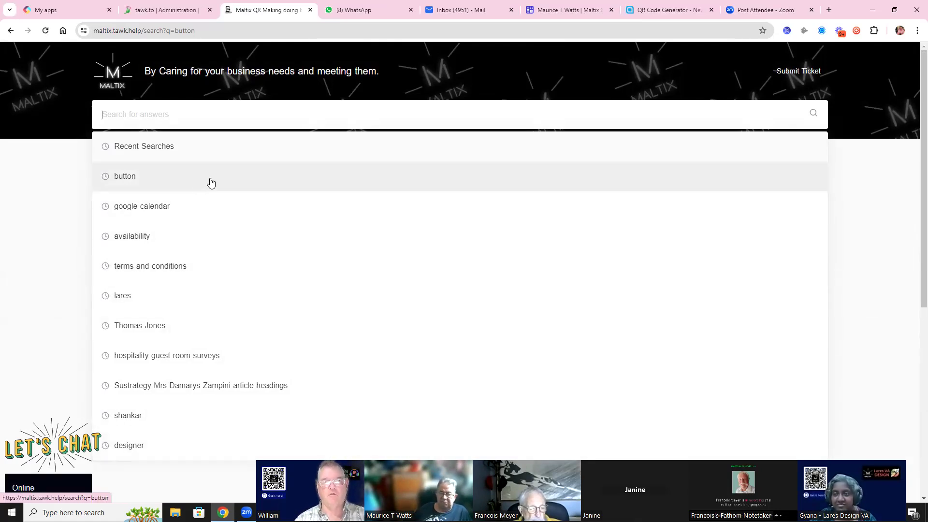
# Step: Search the public help site for phonelite and open the PhoneLite Speciality article
pyautogui.click(170, 15)
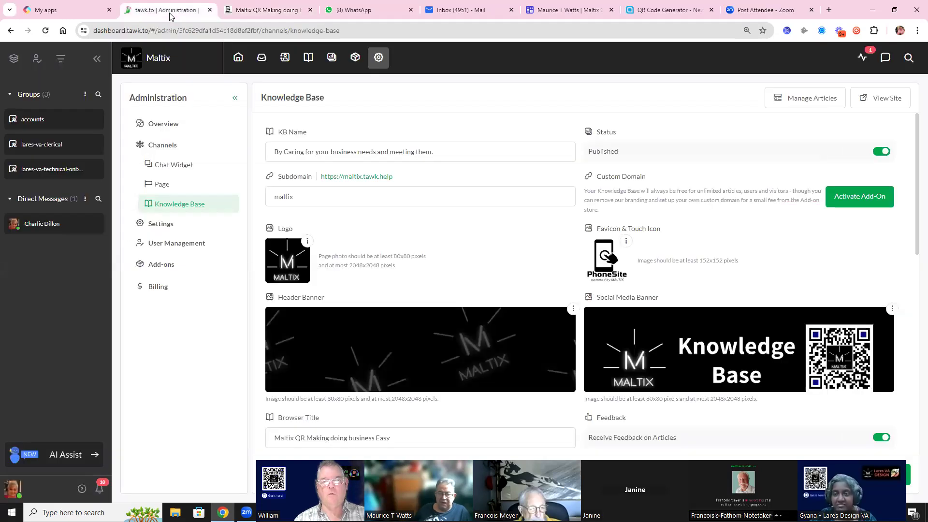
pyautogui.click(265, 10)
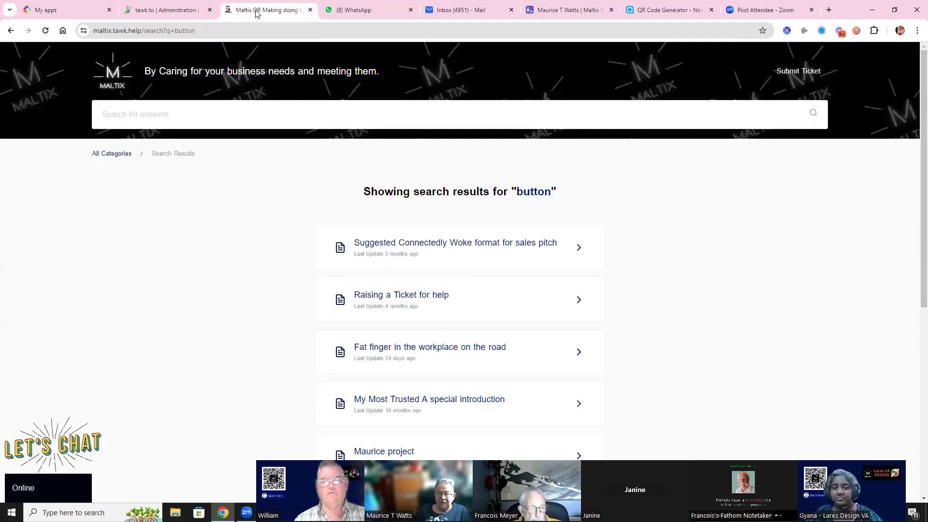
pyautogui.click(250, 112)
pyautogui.write('phonelite')
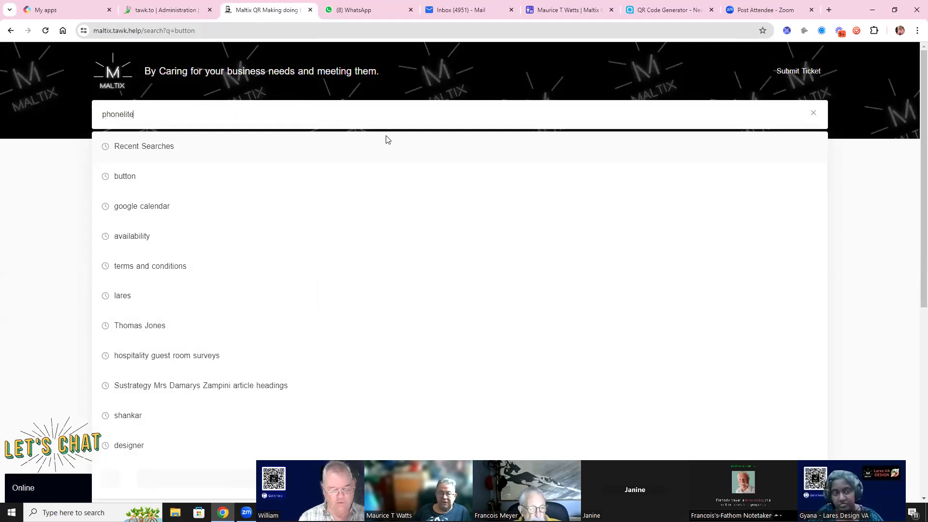
pyautogui.press('Return')
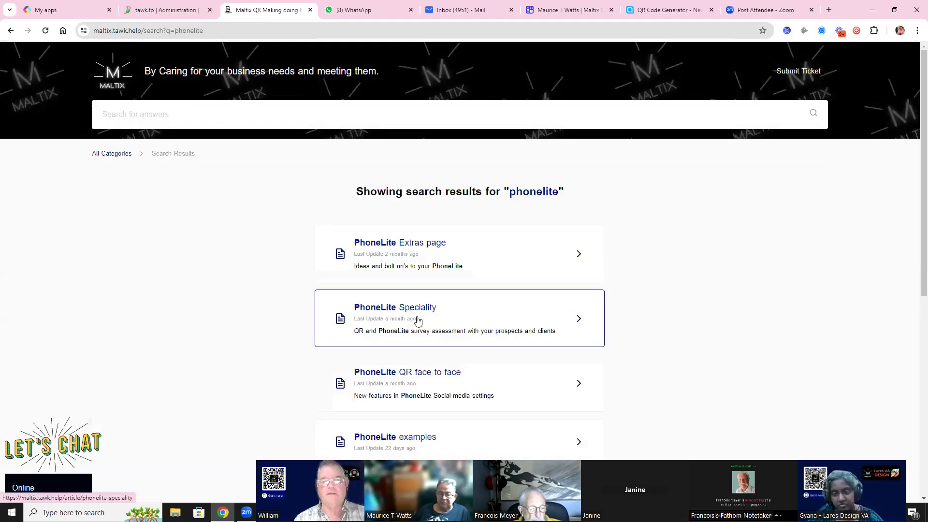
pyautogui.click(425, 319)
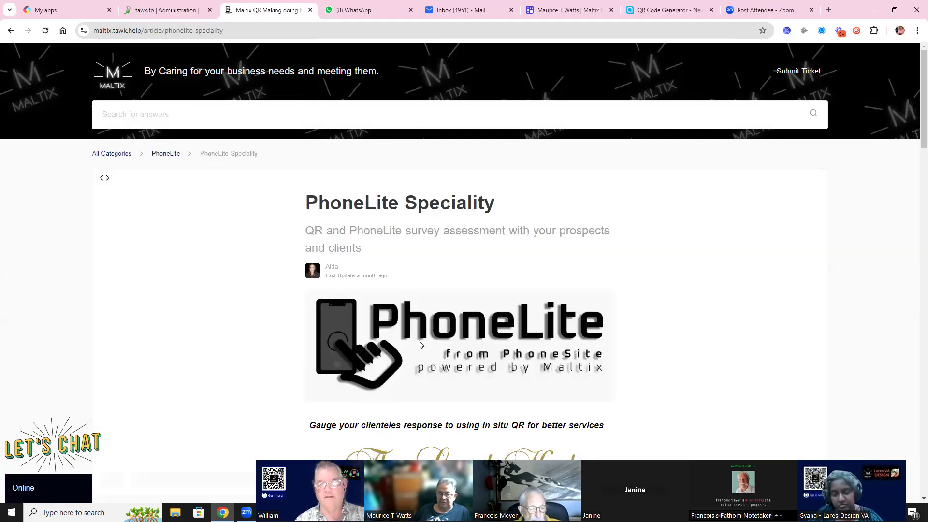
# Step: Copy the PhoneLite Speciality title from the public article and search the dashboard's Knowledge Base articles for it
pyautogui.moveTo(498, 210); pyautogui.dragTo(304, 206)
pyautogui.hotkey('ctrl', 'c')
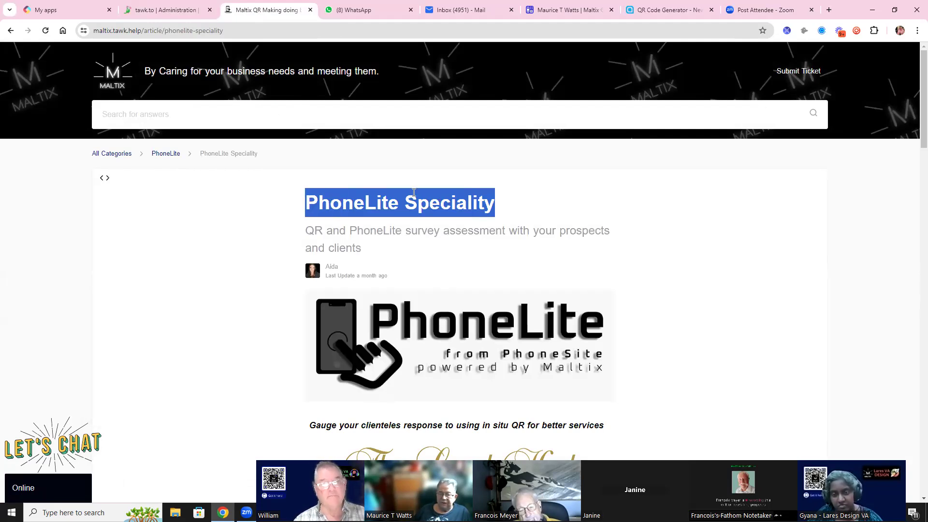
pyautogui.click(167, 13)
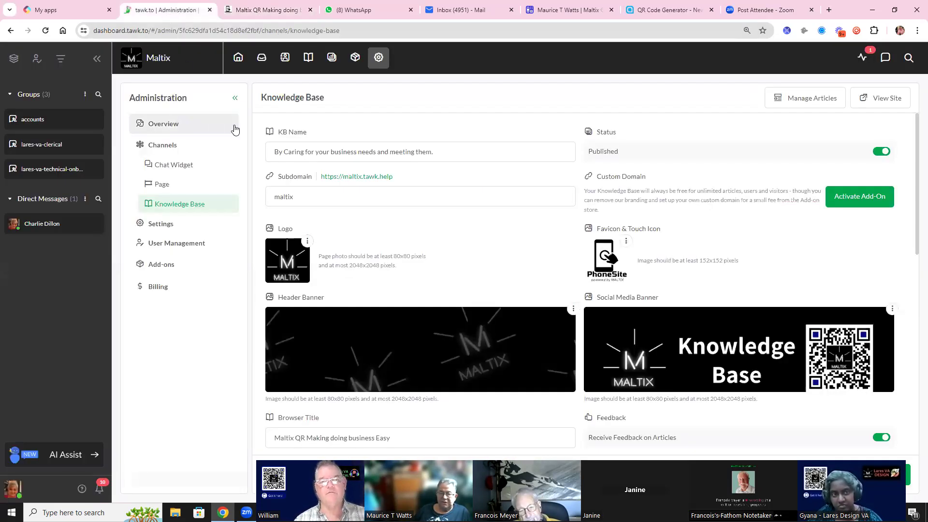
pyautogui.click(309, 57)
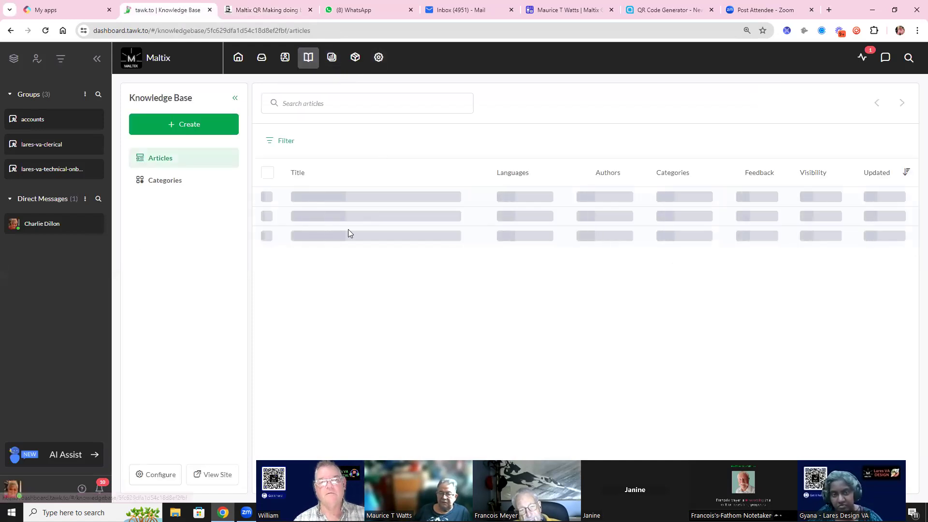
pyautogui.click(349, 106)
pyautogui.hotkey('ctrl', 'v')
pyautogui.press('Return')
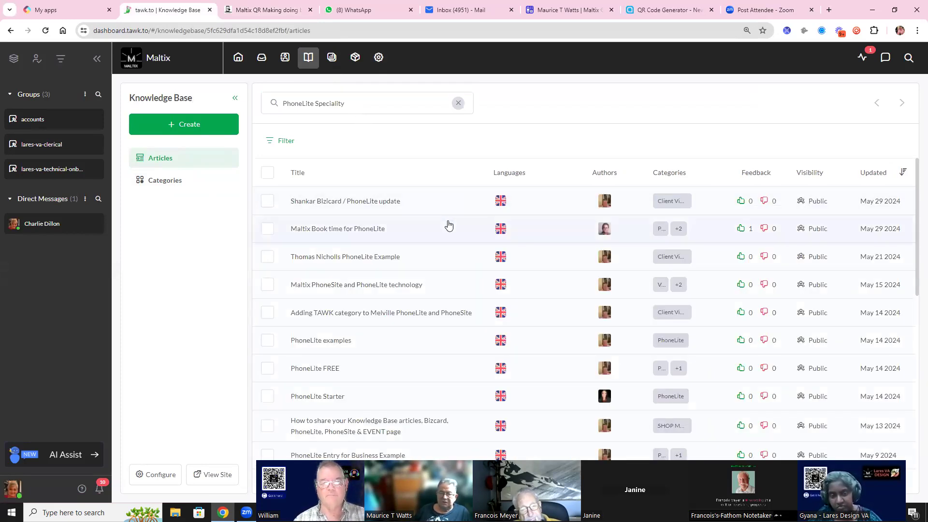
pyautogui.scroll(-2, 445, 246)
pyautogui.scroll(-3, 448, 247)
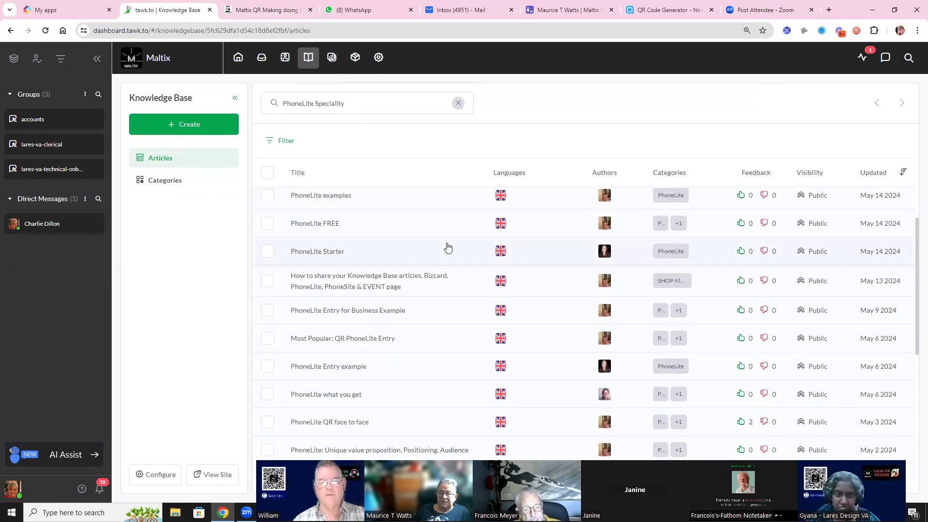
# Step: Shorten the Knowledge Base article search to Speciality
pyautogui.moveTo(315, 103); pyautogui.dragTo(275, 107)
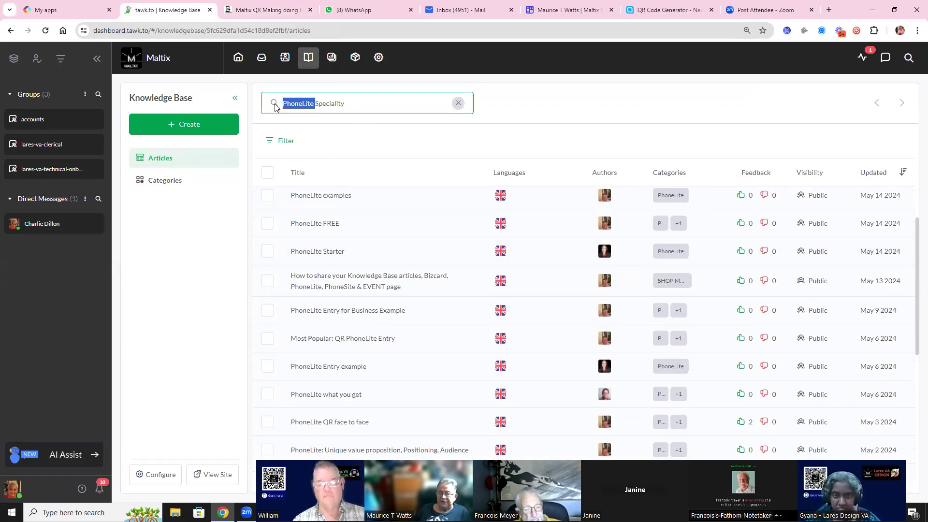
pyautogui.press('BackSpace')
pyautogui.press('Return')
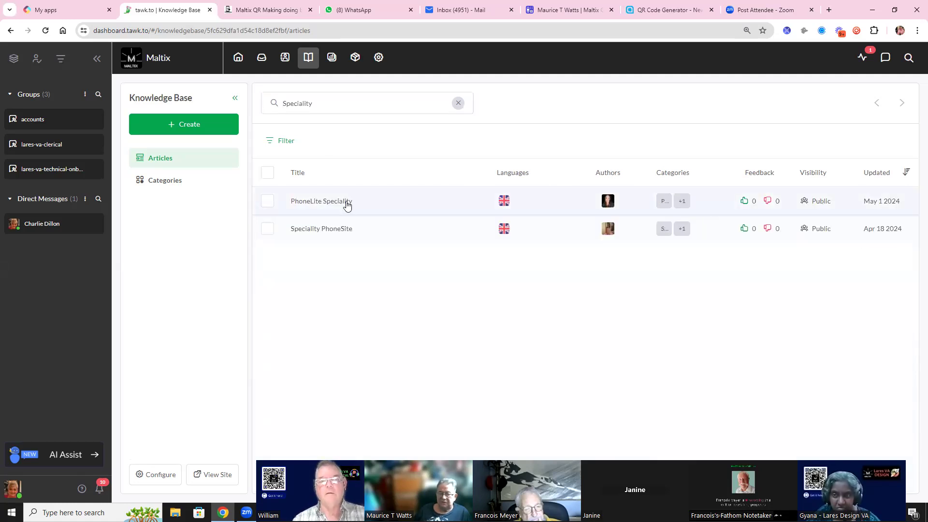
# Step: Return to the public PhoneLite Speciality article and go from it to the help site's overview of all categories
pyautogui.click(262, 11)
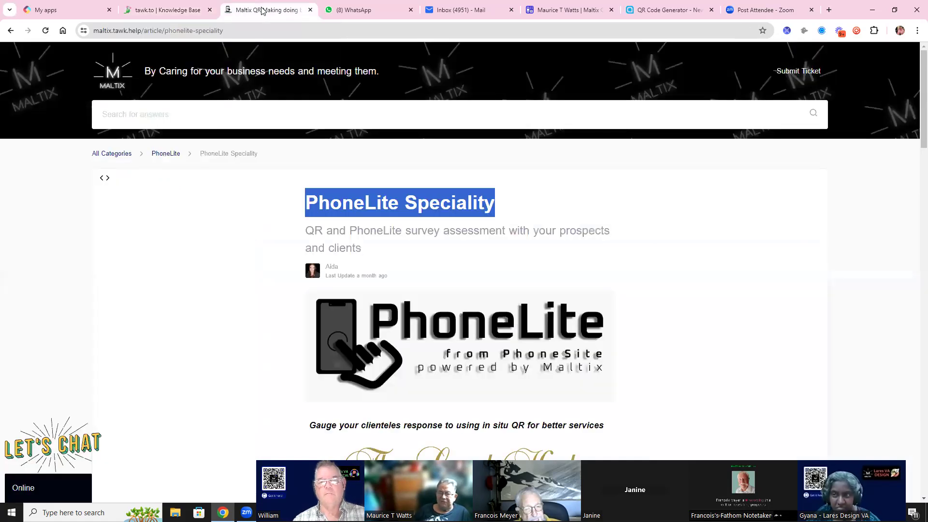
pyautogui.moveTo(923, 143); pyautogui.dragTo(913, 81)
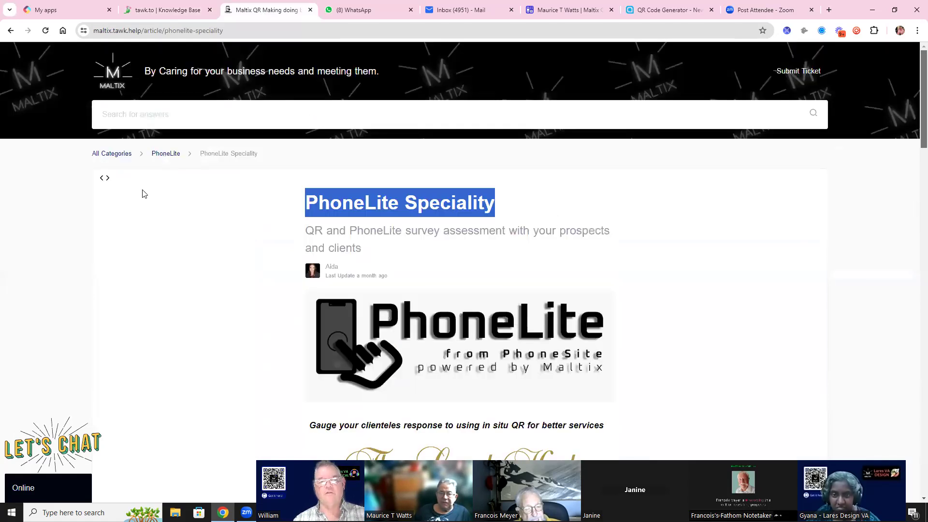
pyautogui.click(116, 154)
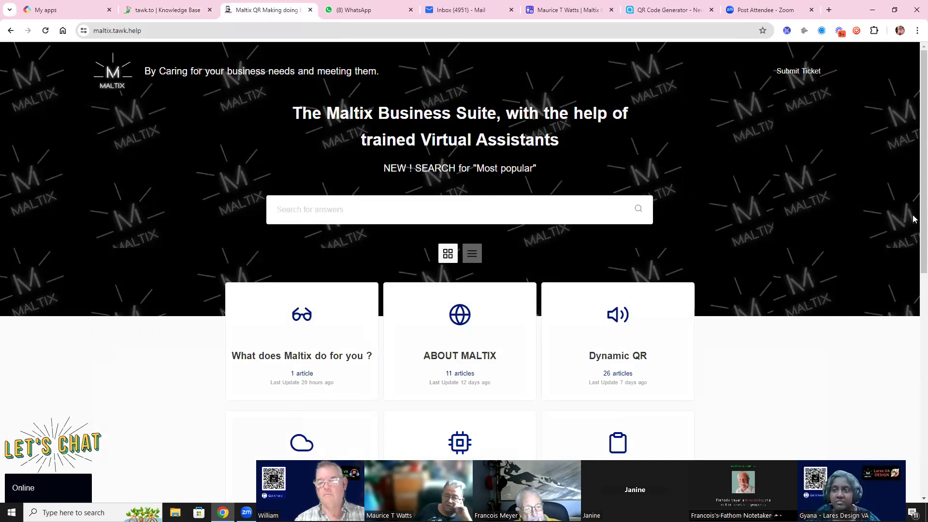
pyautogui.scroll(-1, 913, 227)
pyautogui.scroll(-1, 914, 281)
pyautogui.scroll(3, 594, 135)
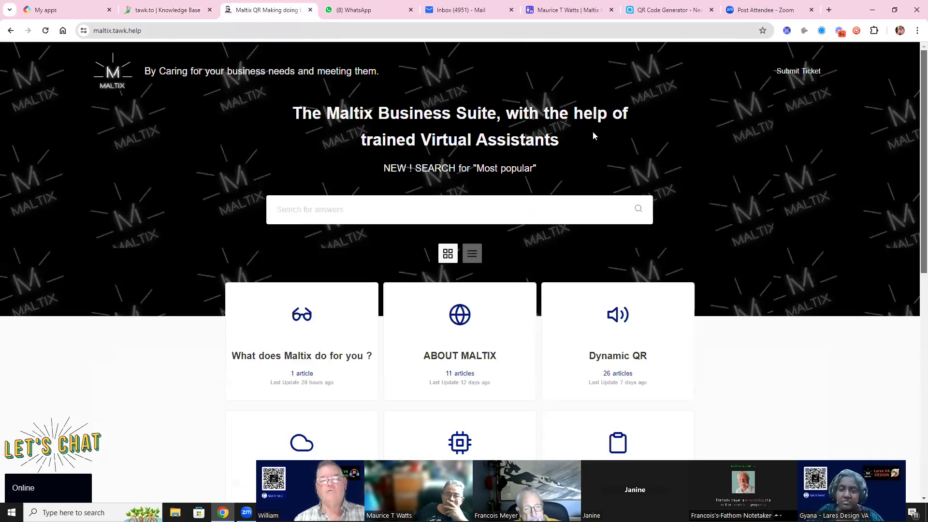
pyautogui.hotkey('ctrl', 'l')
pyautogui.hotkey('ctrl', 'c')
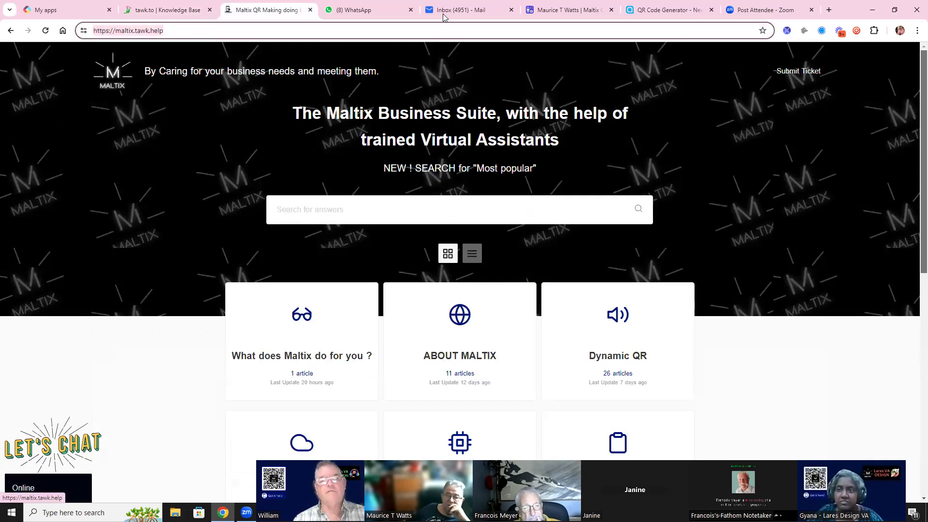
pyautogui.click(360, 9)
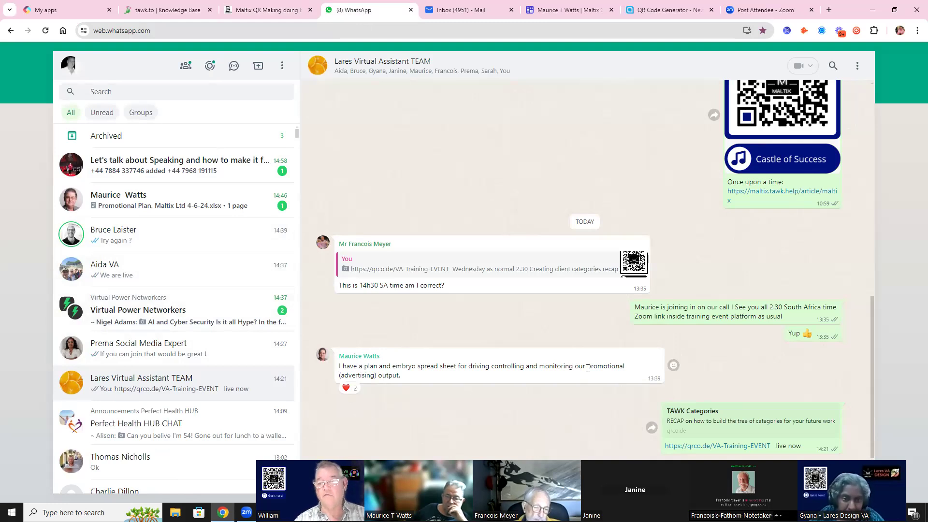
pyautogui.moveTo(509, 511); pyautogui.dragTo(415, 112)
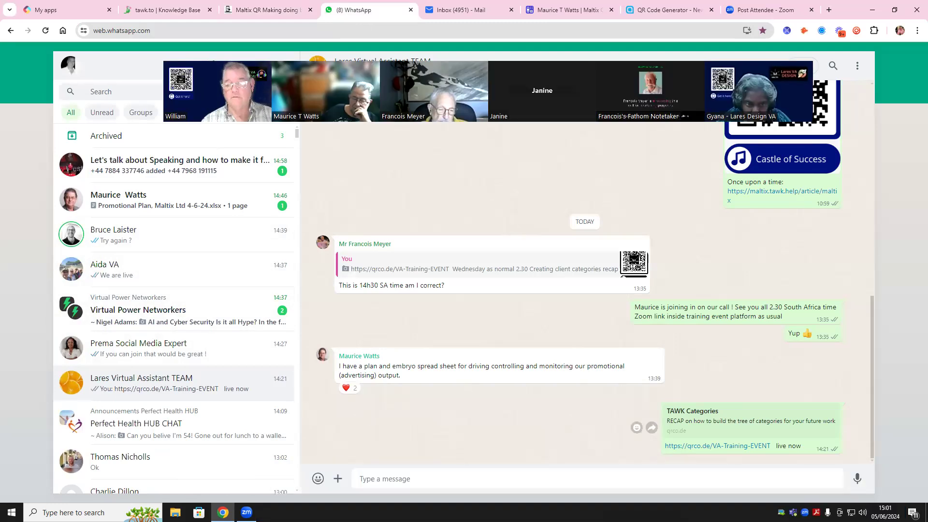
pyautogui.click(684, 476)
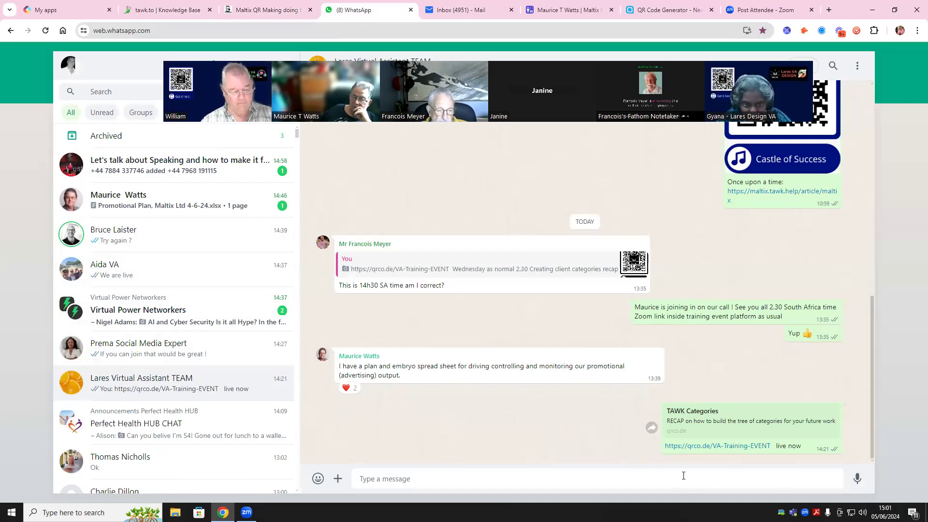
pyautogui.hotkey('ctrl', 'v')
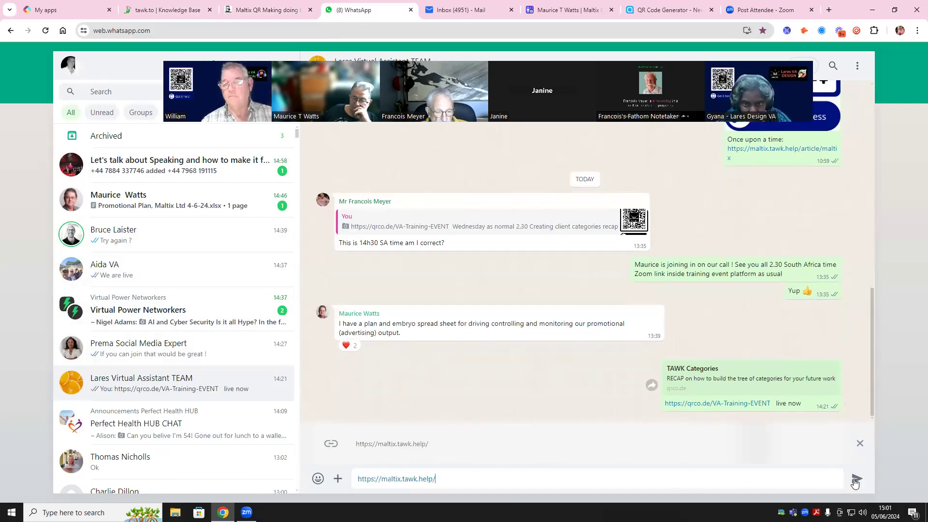
pyautogui.click(855, 478)
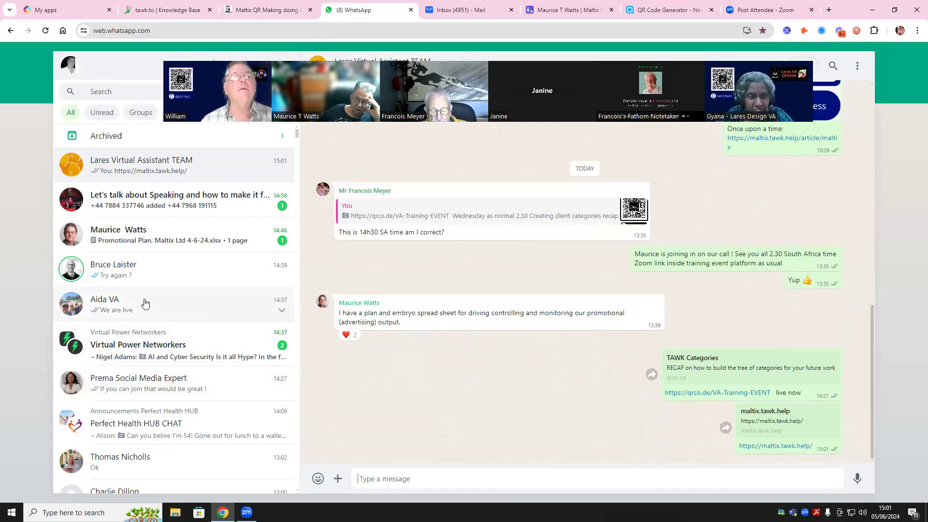
# Step: Show the public help home page and the dashboard's Speciality article results in turn, ending on the public page
pyautogui.click(250, 11)
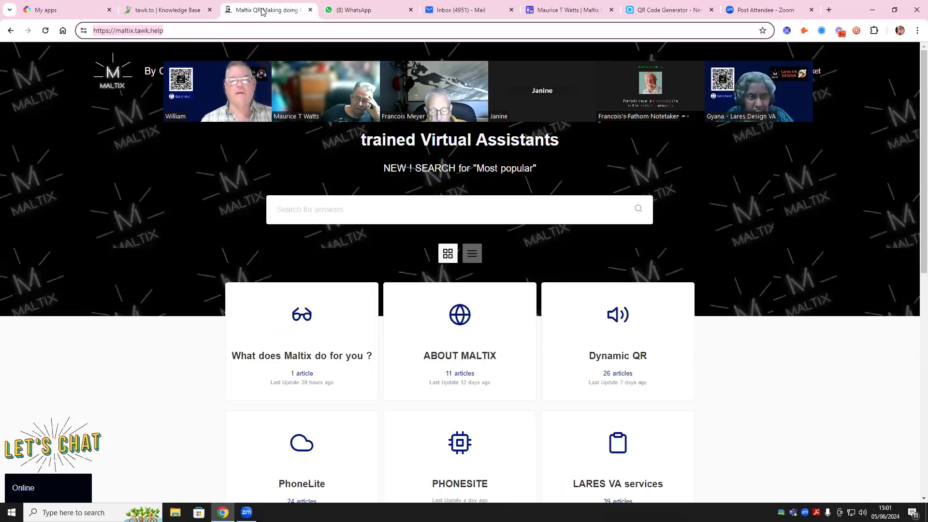
pyautogui.click(170, 10)
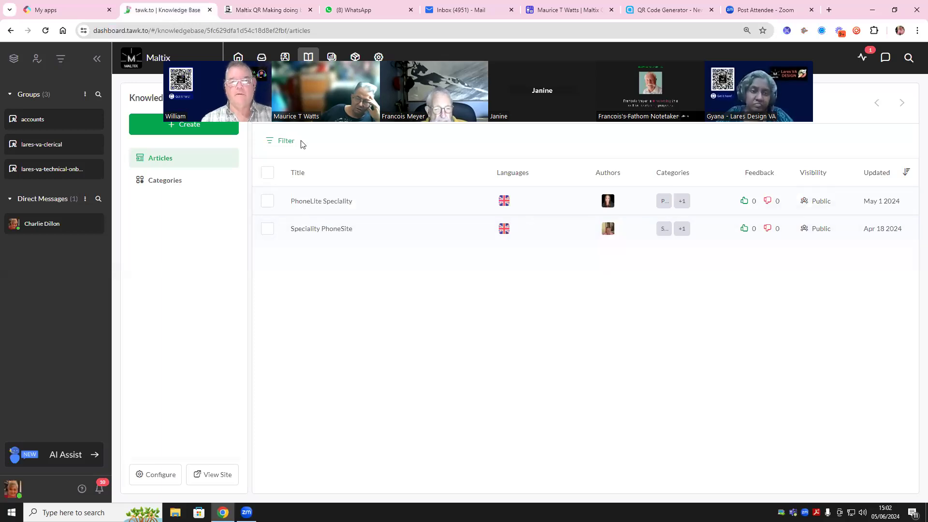
pyautogui.hotkey('ctrl', 'Tab')
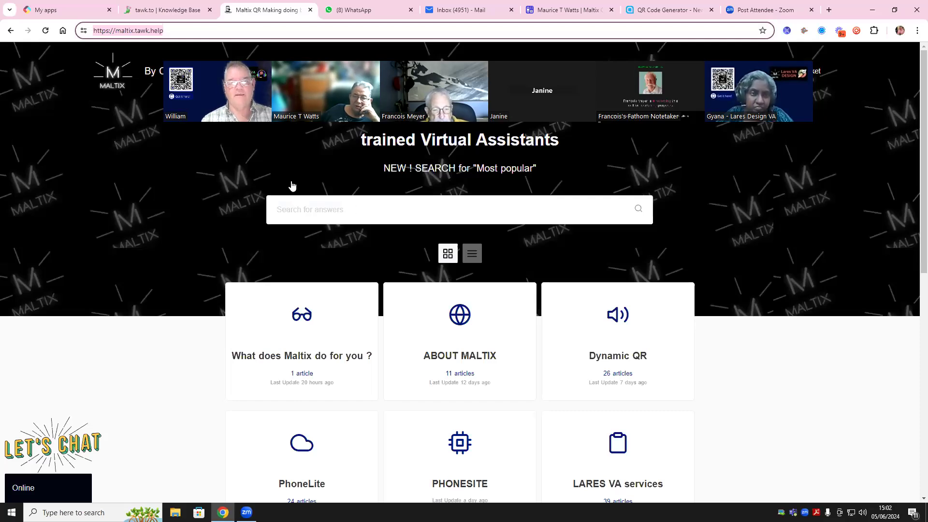
# Step: Look through the dashboard's PhoneLite Speciality article and compare it with the public help home page, ending on the article editor
pyautogui.hotkey('ctrl', 'shift', 'Tab')
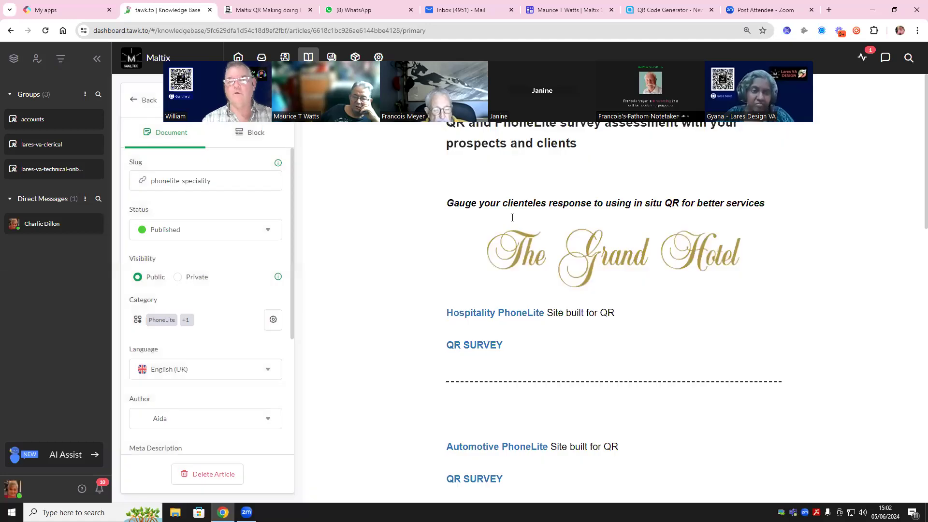
pyautogui.scroll(-10, 914, 188)
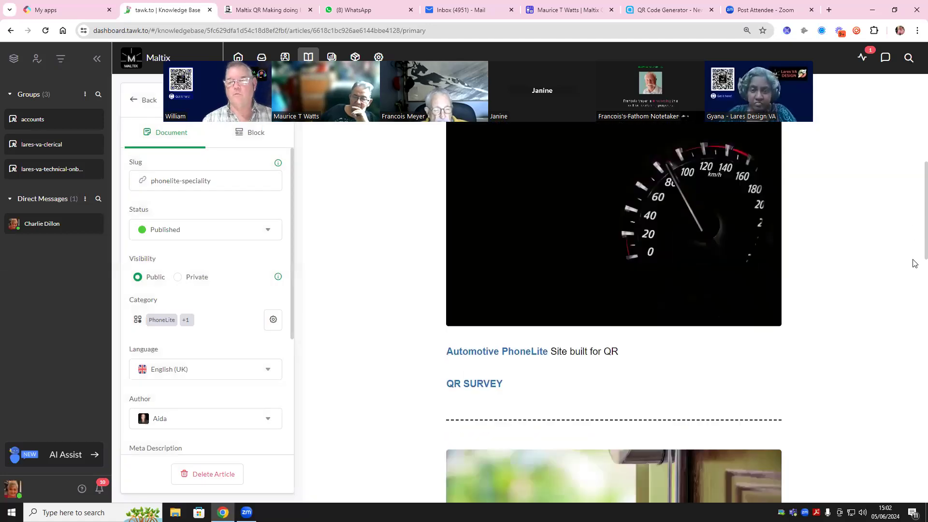
pyautogui.moveTo(914, 381); pyautogui.dragTo(915, 124)
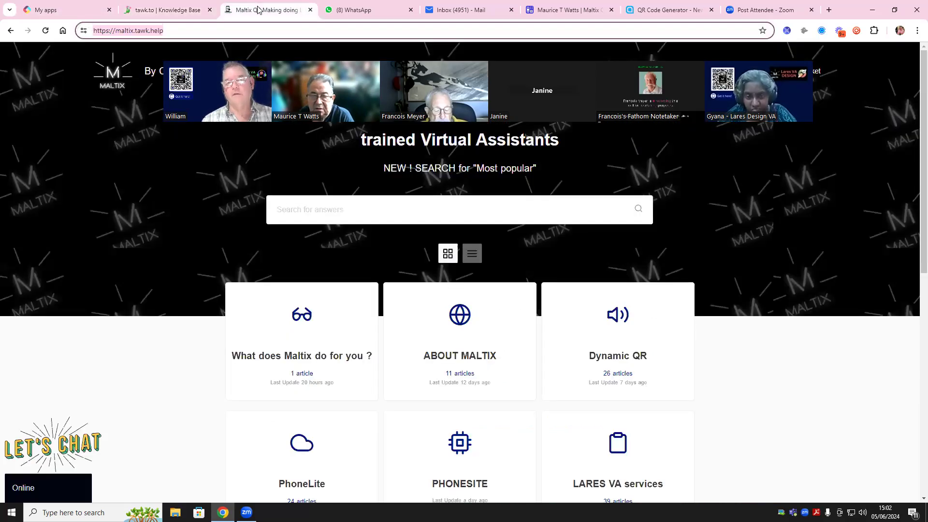
pyautogui.click(289, 17)
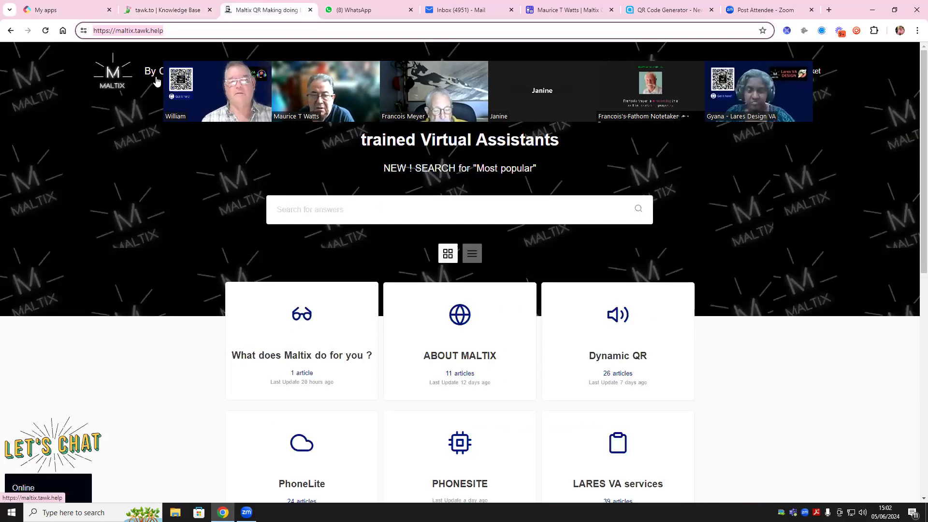
pyautogui.hotkey('ctrl', 'shift', 'Tab')
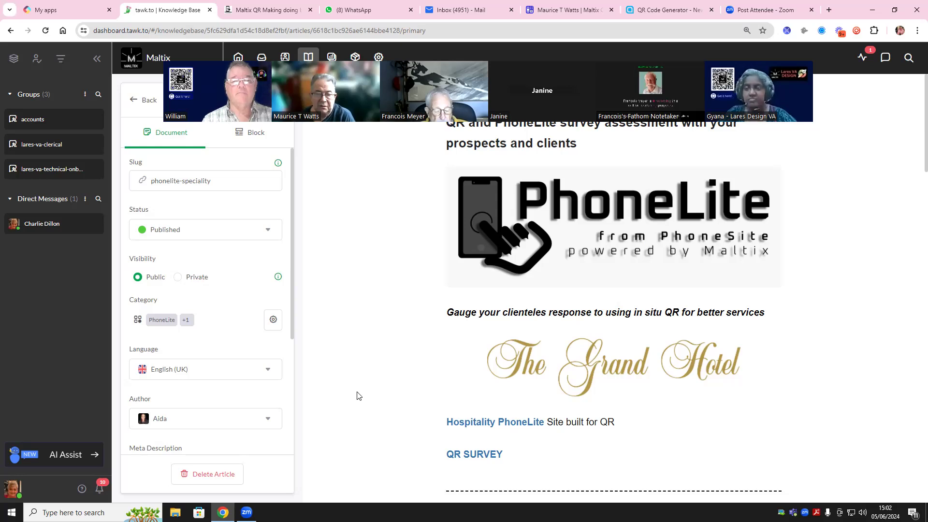
# Step: Log out of the current tawk.to account and sign in to the Melville Marketing account with its saved e-mail and password
pyautogui.click(11, 490)
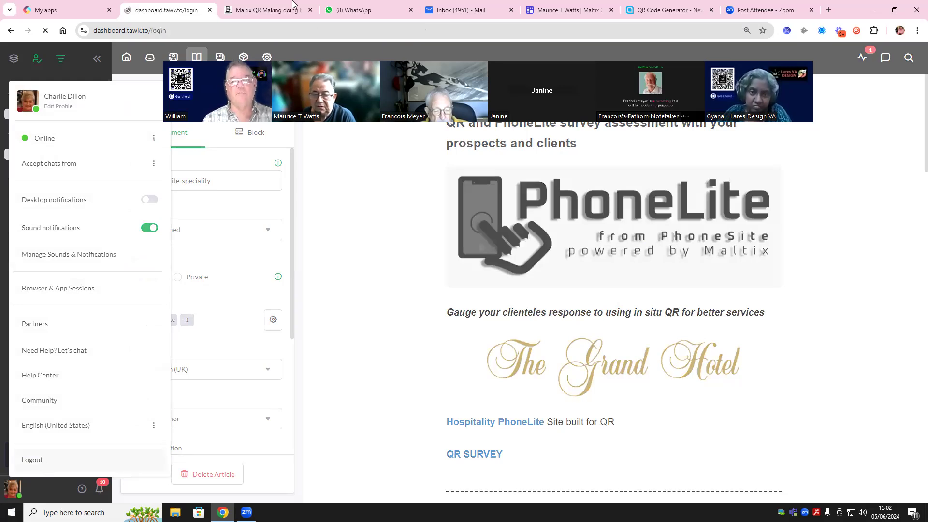
pyautogui.click(630, 225)
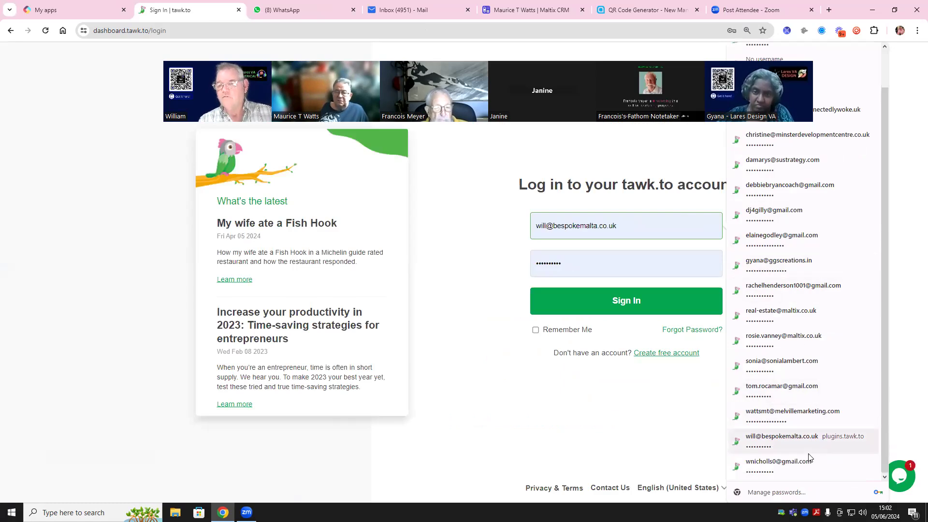
pyautogui.click(805, 417)
pyautogui.click(631, 299)
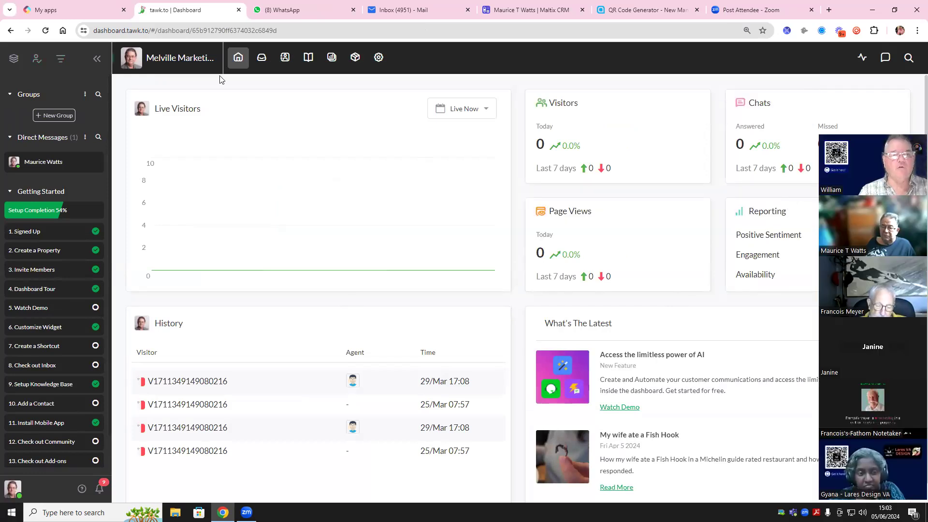
# Step: View Melville Marketing's Knowledge Base articles and categories, ending on the article list
pyautogui.click(309, 59)
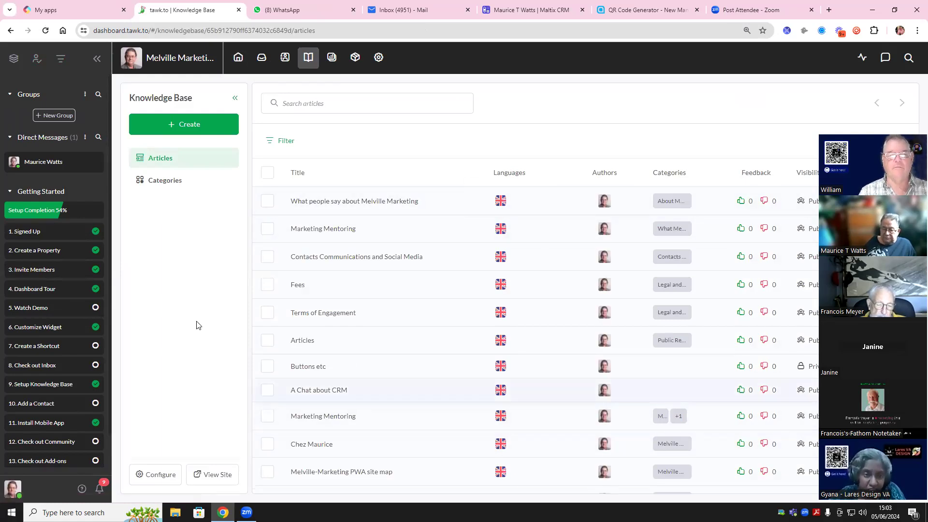
pyautogui.click(179, 182)
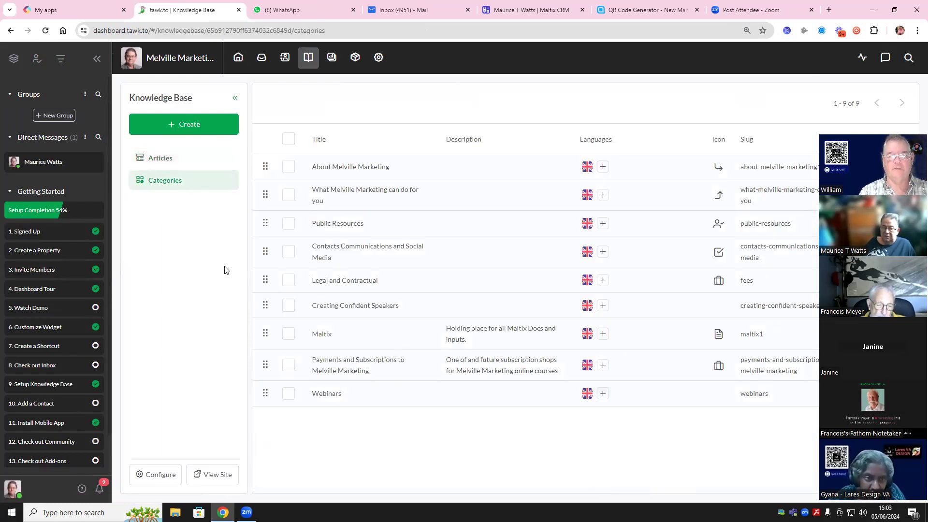
pyautogui.click(174, 163)
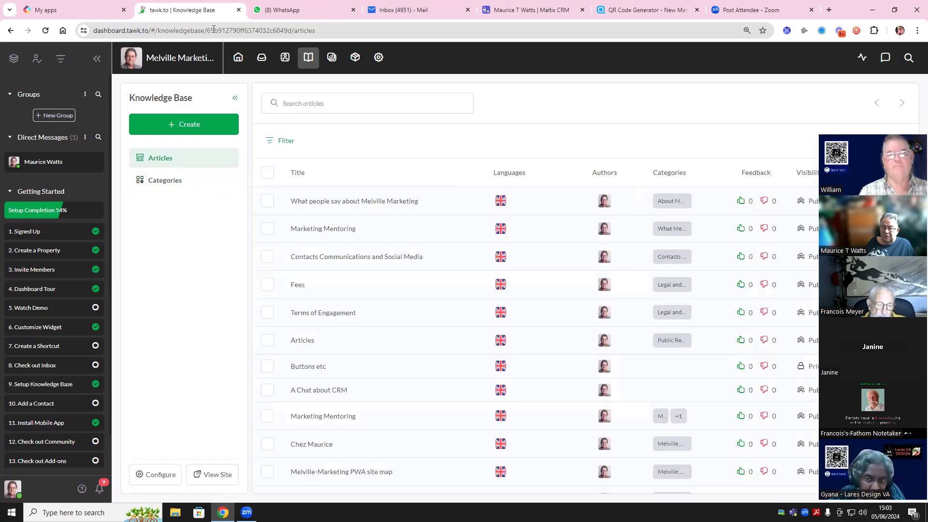
# Step: Visit Melville Marketing's public help site from its Knowledge Base channel settings and view the Articles page under Public Resources
pyautogui.click(379, 59)
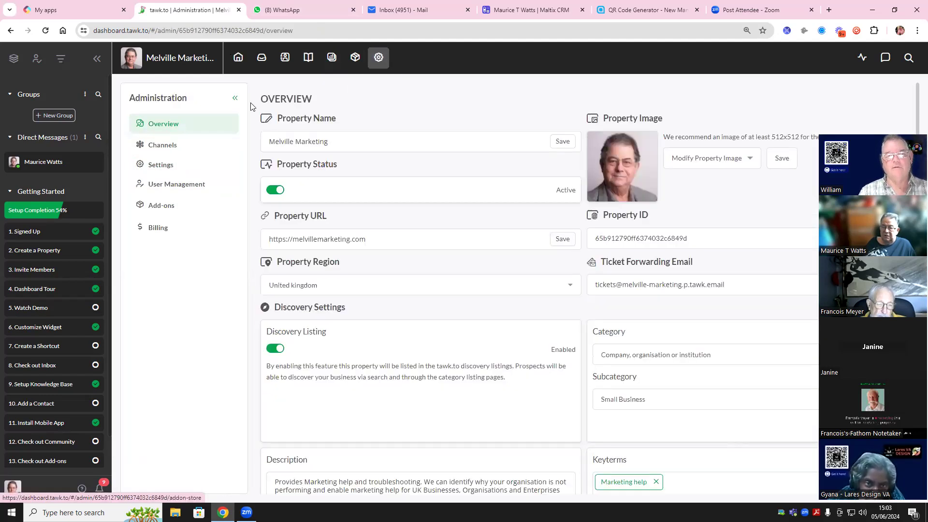
pyautogui.click(180, 147)
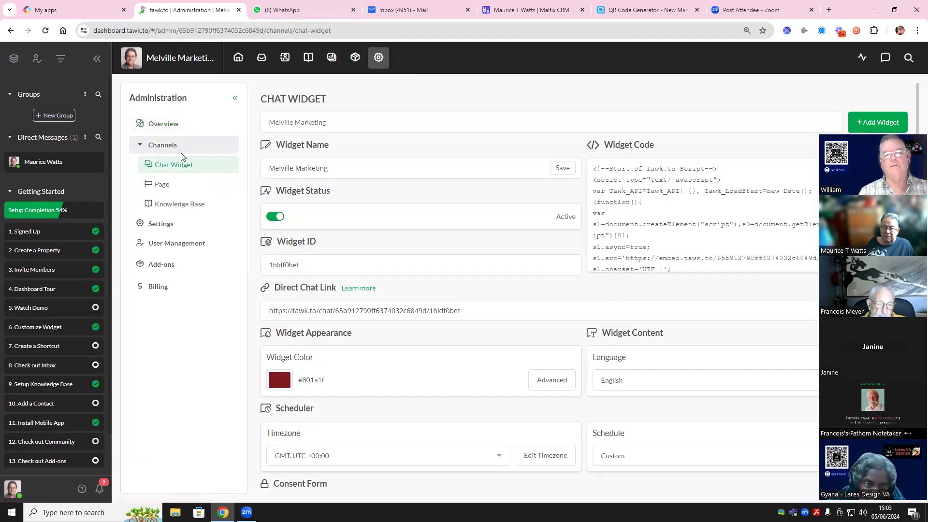
pyautogui.click(177, 206)
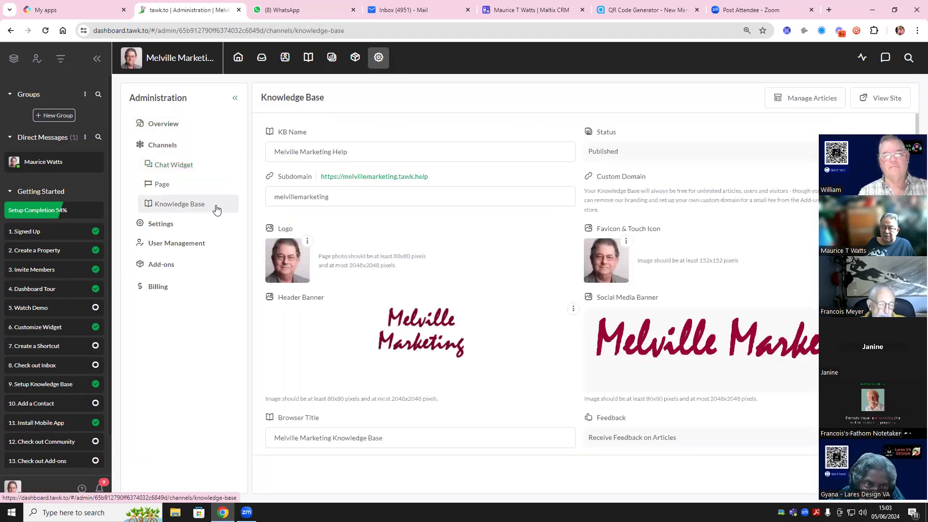
pyautogui.click(389, 180)
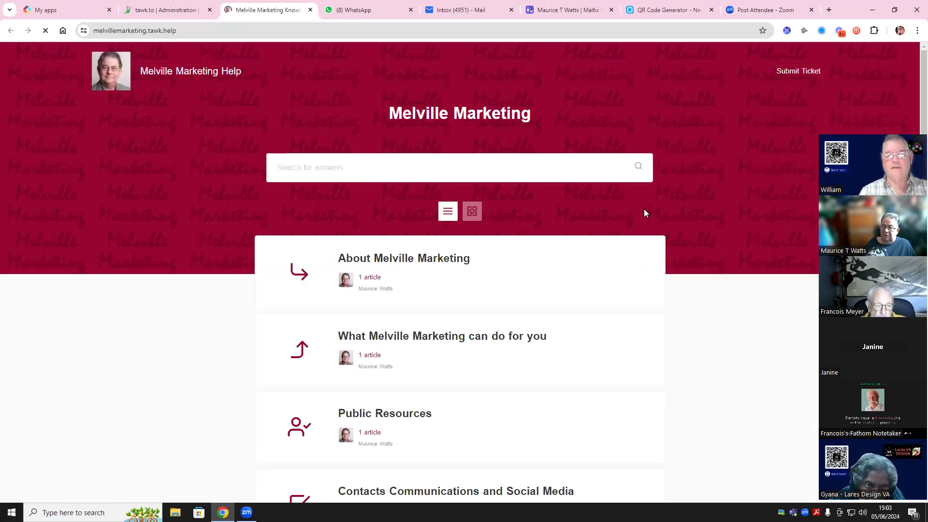
pyautogui.scroll(-1, 648, 211)
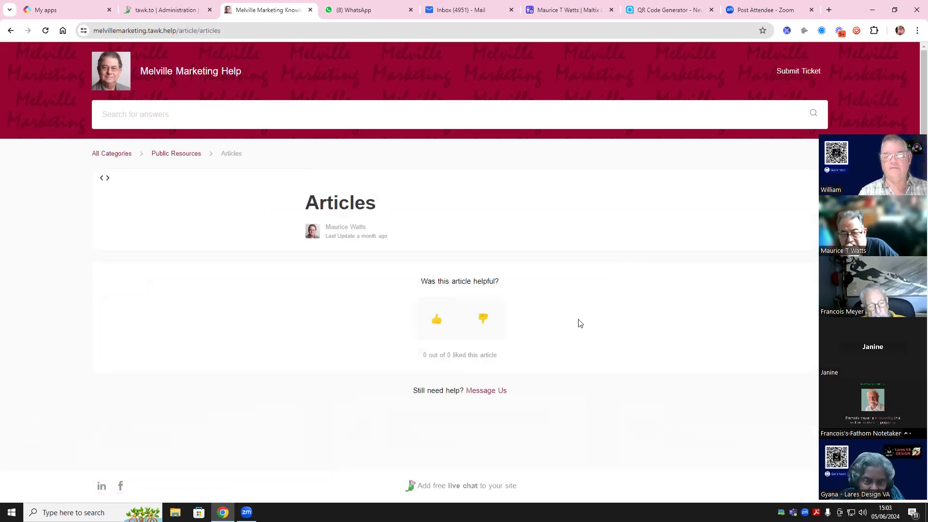
# Step: Search Melville Marketing's Knowledge Base in the dashboard for "articles" and open the Articles entry in the editor
pyautogui.click(163, 14)
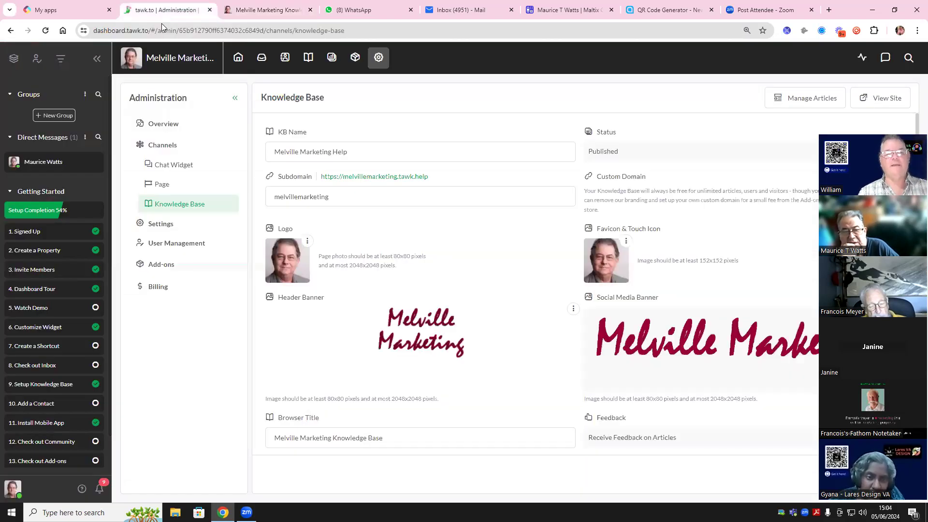
pyautogui.click(308, 60)
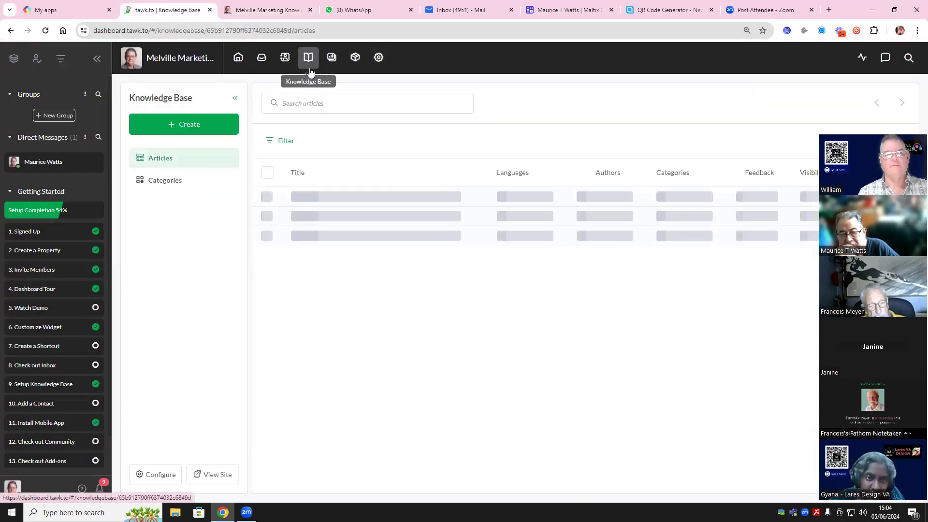
pyautogui.click(312, 104)
pyautogui.write('articles')
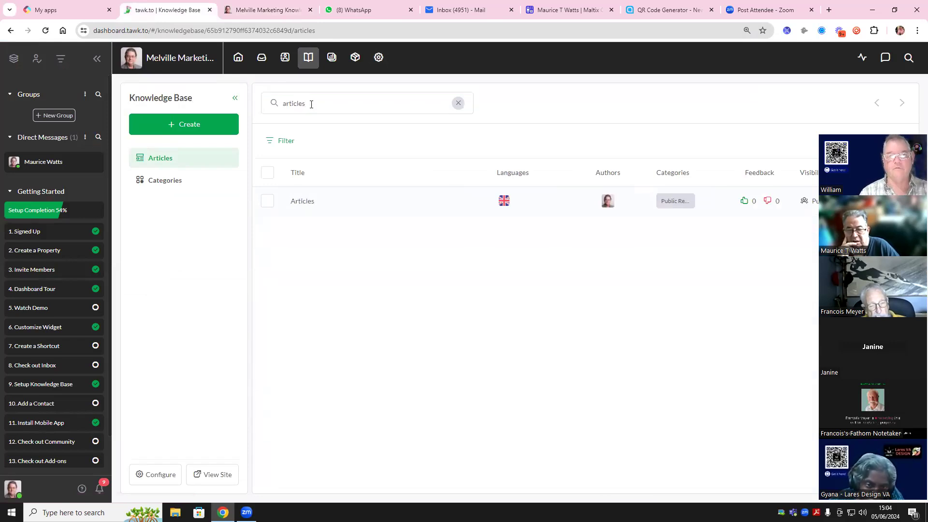
pyautogui.click(318, 206)
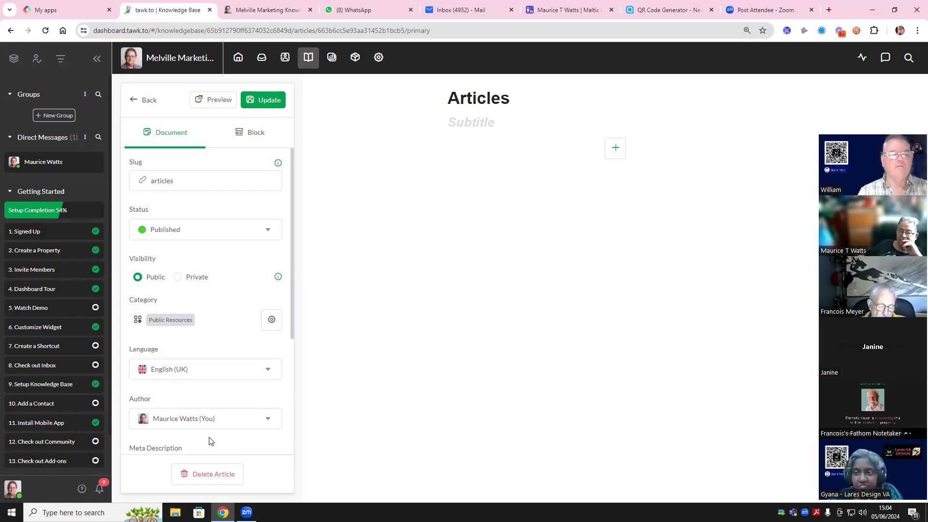
# Step: Log out of the Melville Marketing account and sign back in with the Maltix agent's saved e-mail and password
pyautogui.click(14, 491)
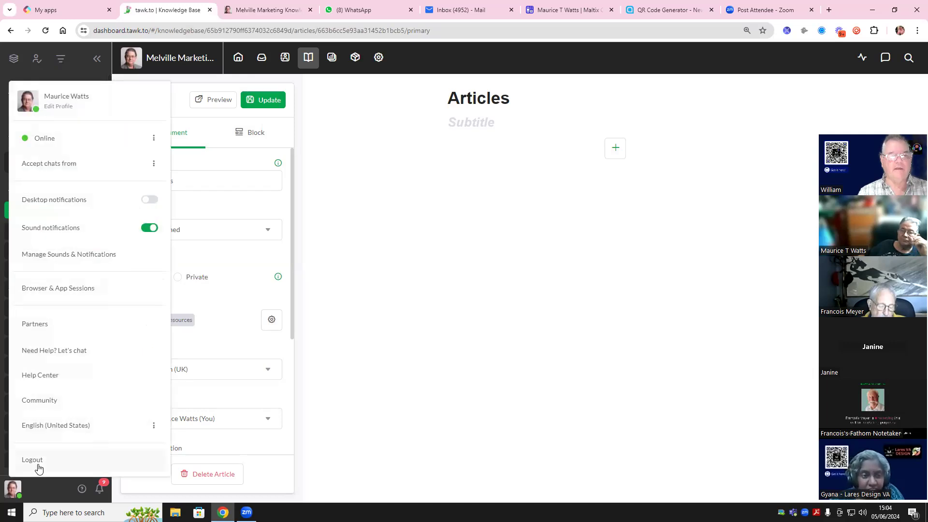
pyautogui.click(38, 463)
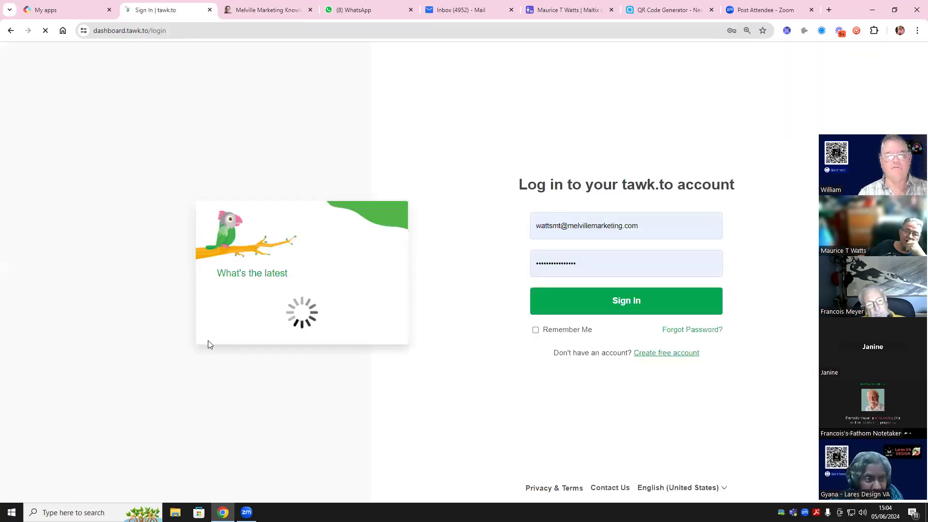
pyautogui.click(585, 228)
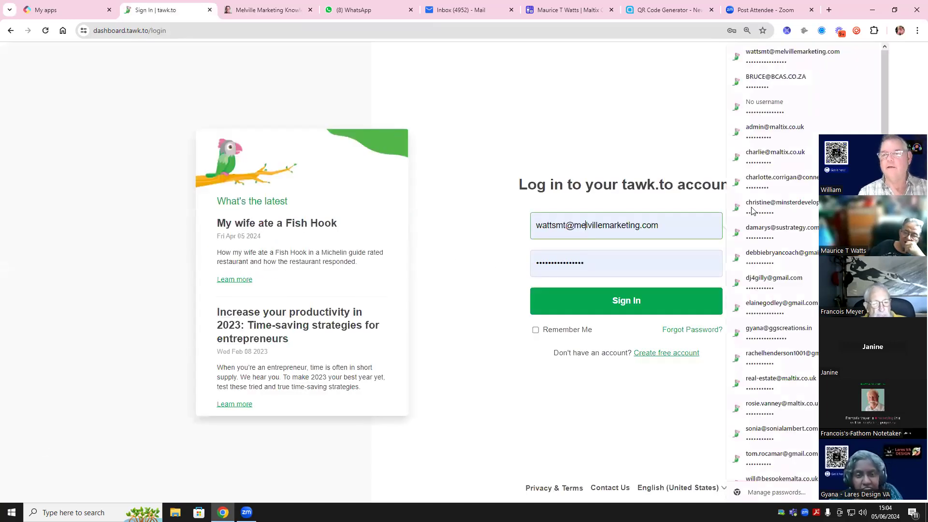
pyautogui.click(775, 156)
pyautogui.click(621, 302)
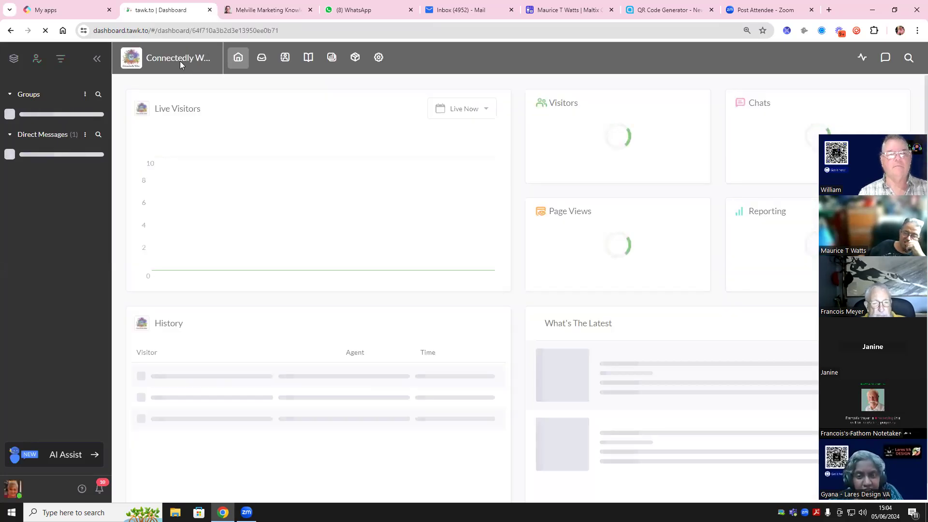
# Step: Switch from the Connectedly Woke property to Maltix and open its Knowledge Base articles
pyautogui.click(173, 72)
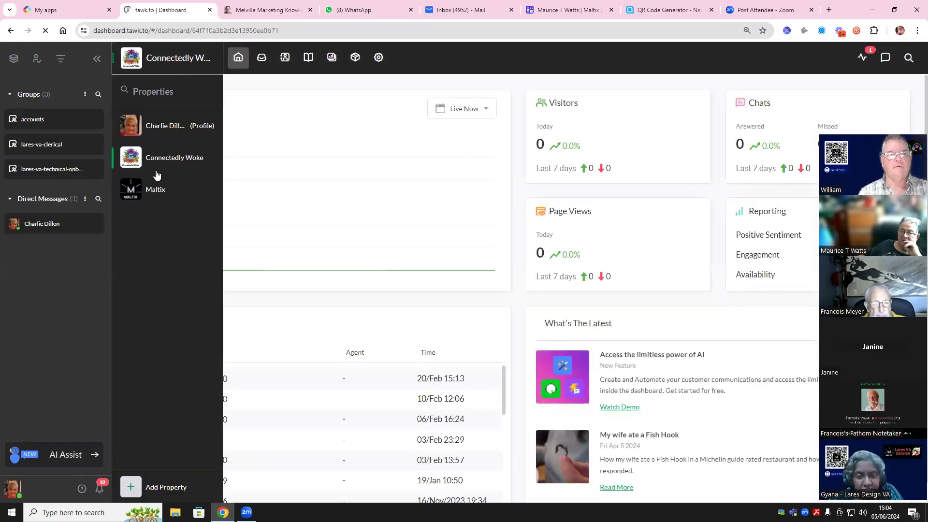
pyautogui.click(156, 187)
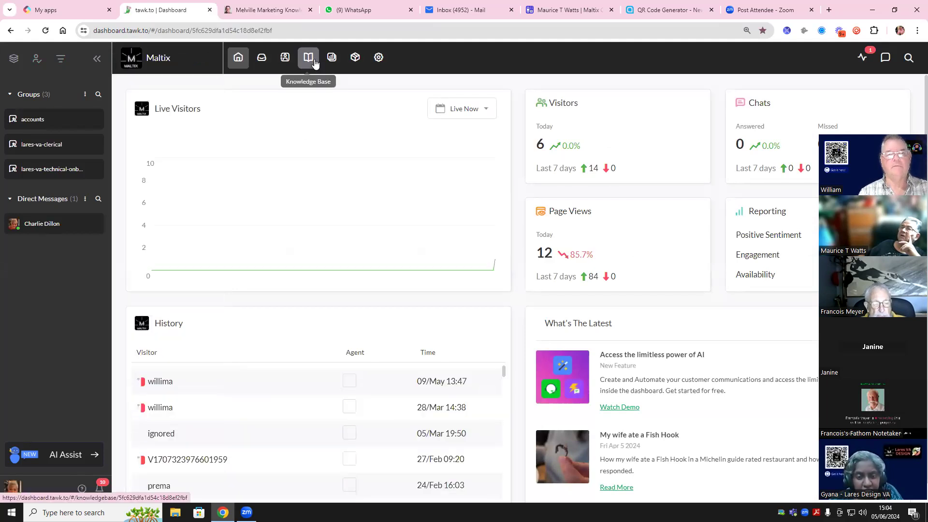
pyautogui.click(308, 57)
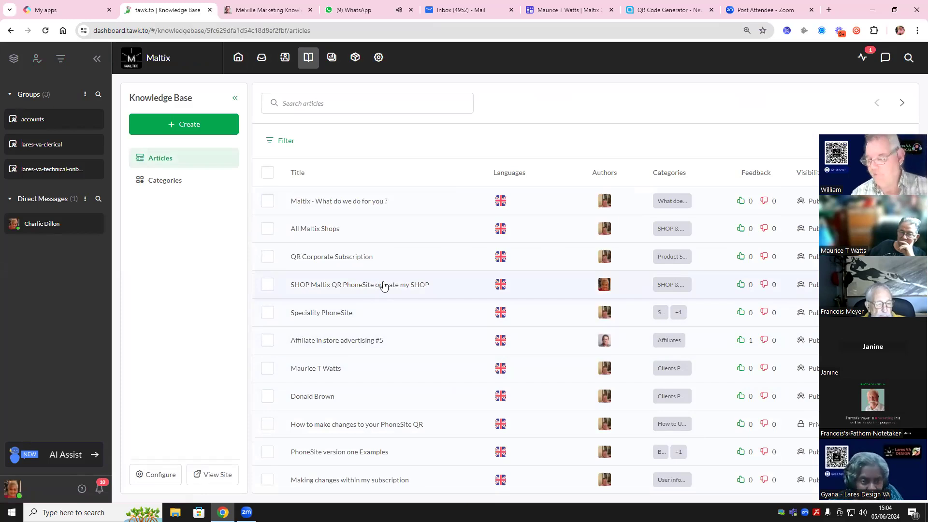
# Step: Create a new Knowledge Base article in Maltix and title it "new project"
pyautogui.click(199, 125)
pyautogui.click(175, 147)
pyautogui.click(517, 106)
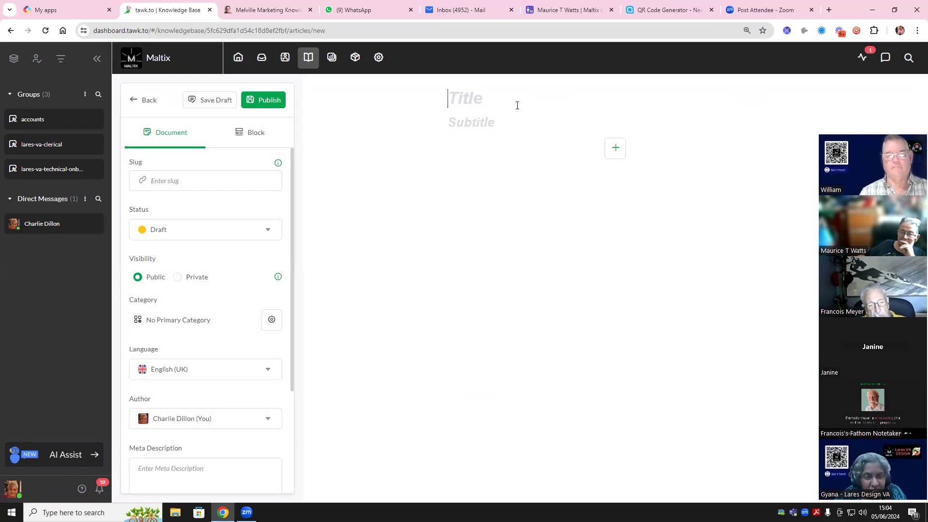
pyautogui.write('new p')
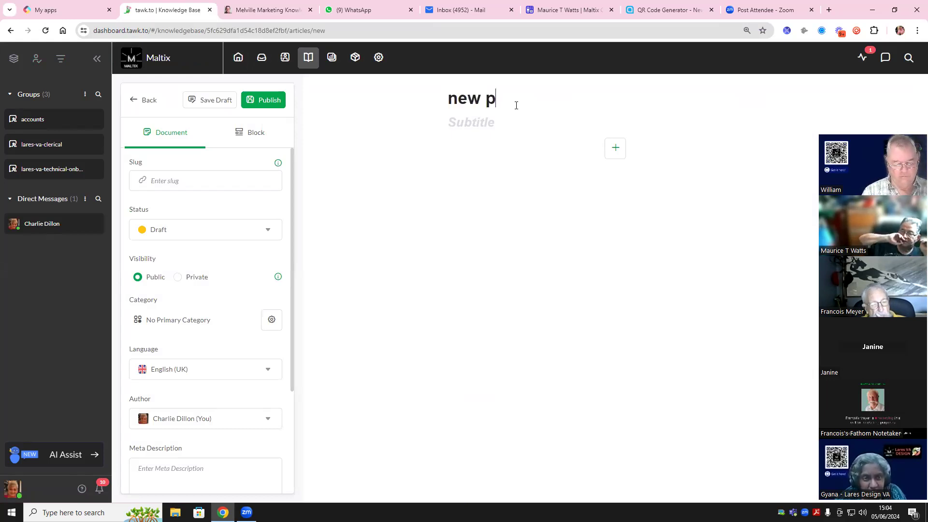
pyautogui.write('roject')
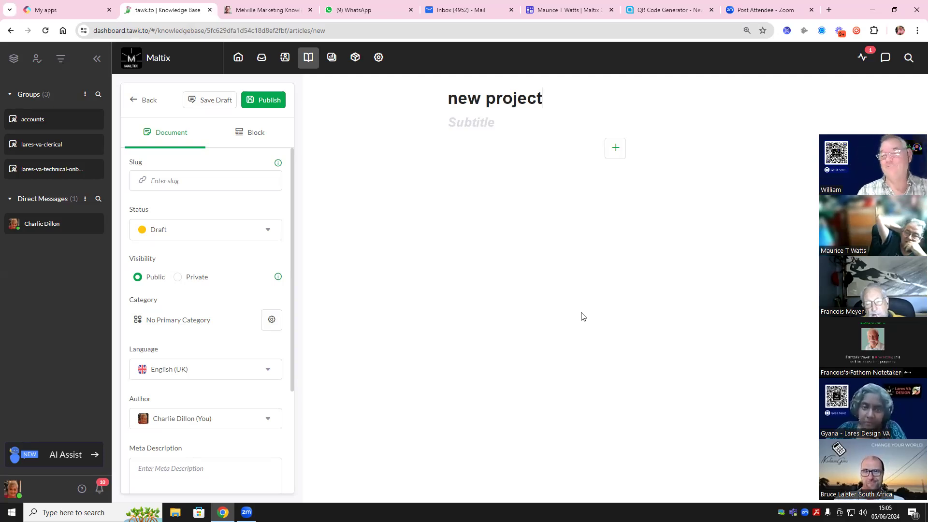
# Step: Set the new article's subtitle to "Dentist"
pyautogui.click(615, 149)
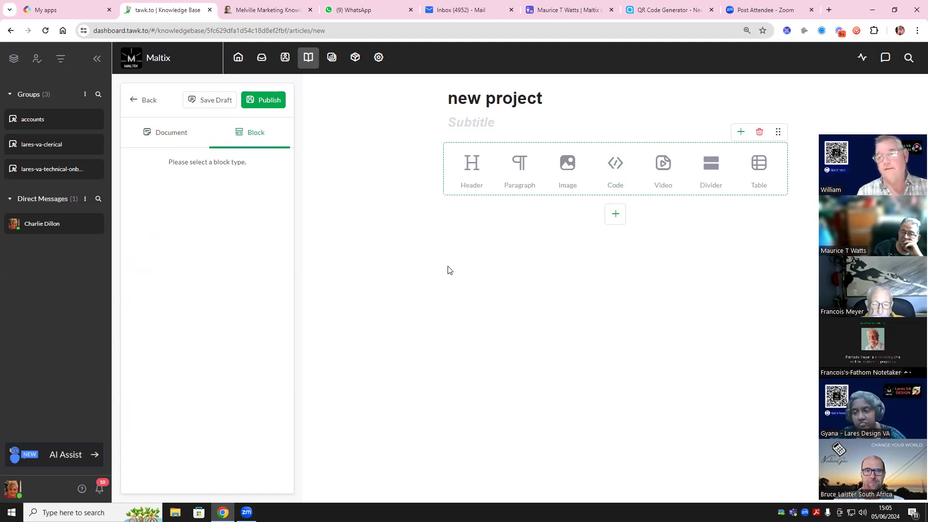
pyautogui.click(473, 122)
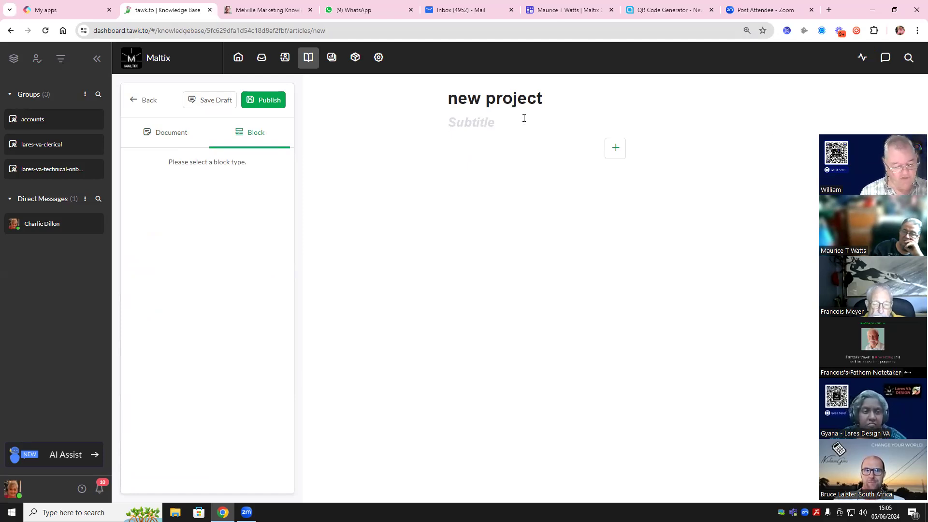
pyautogui.write('Dentist')
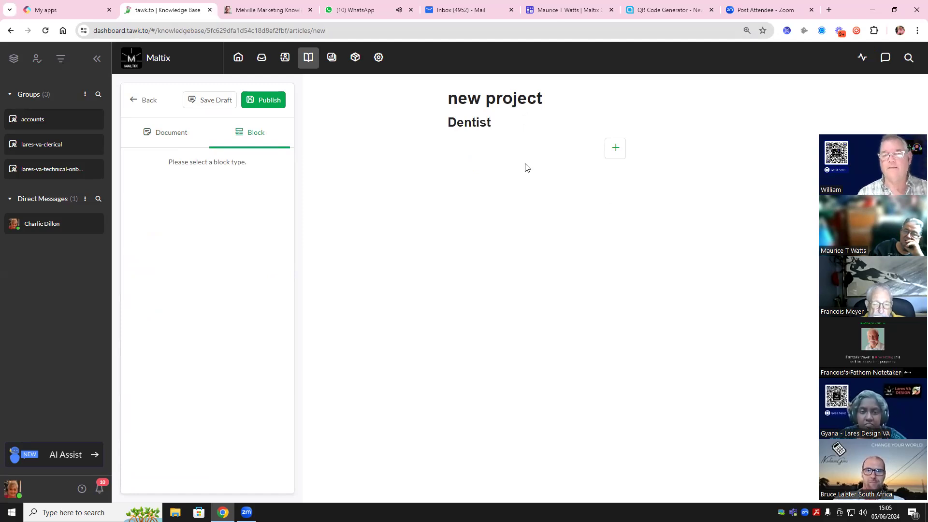
# Step: Add a paragraph block below the article's subtitle and place the text cursor in it
pyautogui.click(616, 148)
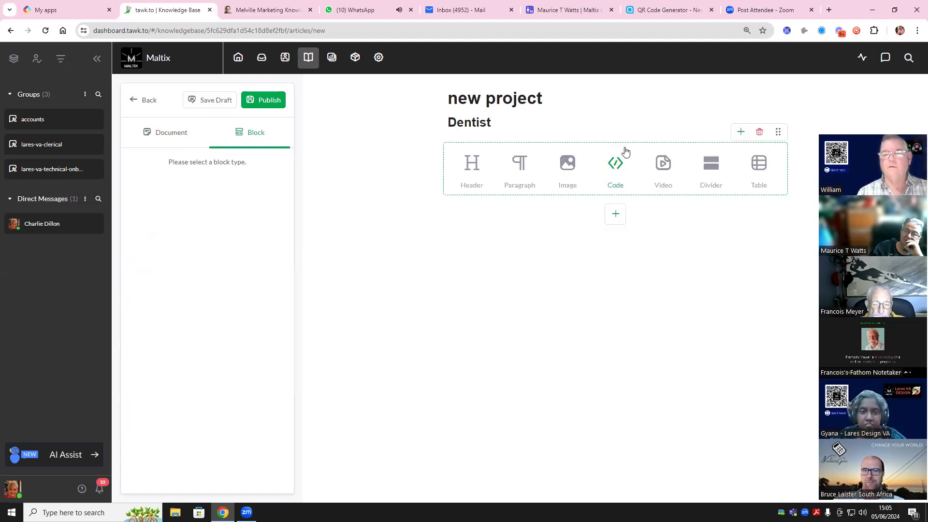
pyautogui.click(519, 166)
pyautogui.click(500, 154)
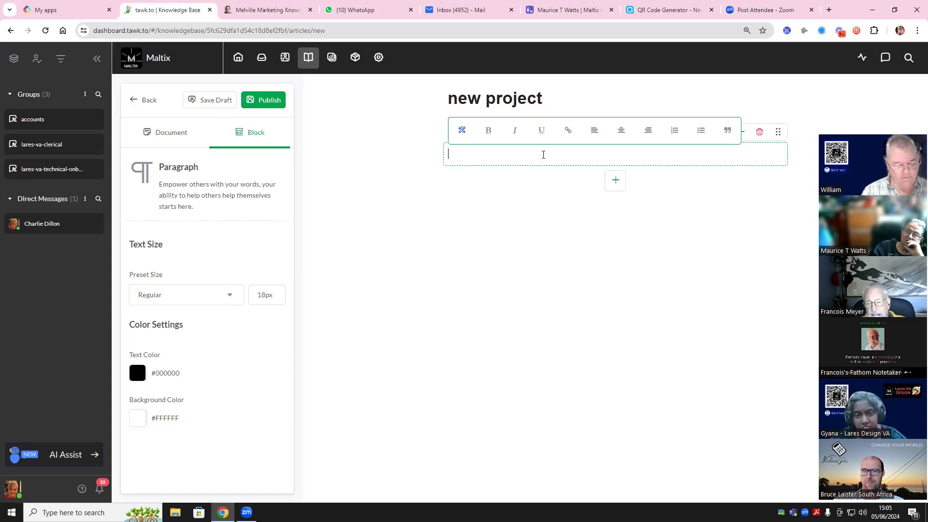
# Step: Enter "dentist keywords" in the paragraph block and extend the subtitle to "Dentist working doc"
pyautogui.write('dentist keywords')
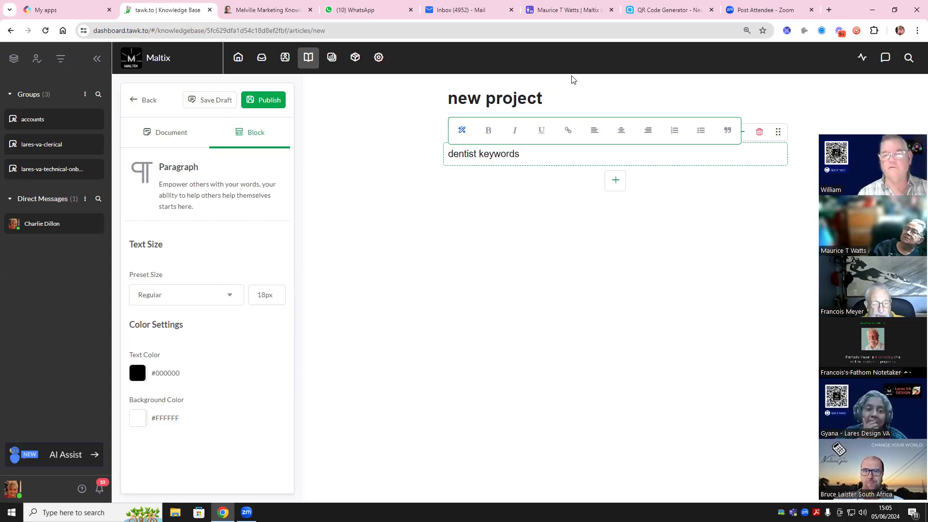
pyautogui.click(558, 99)
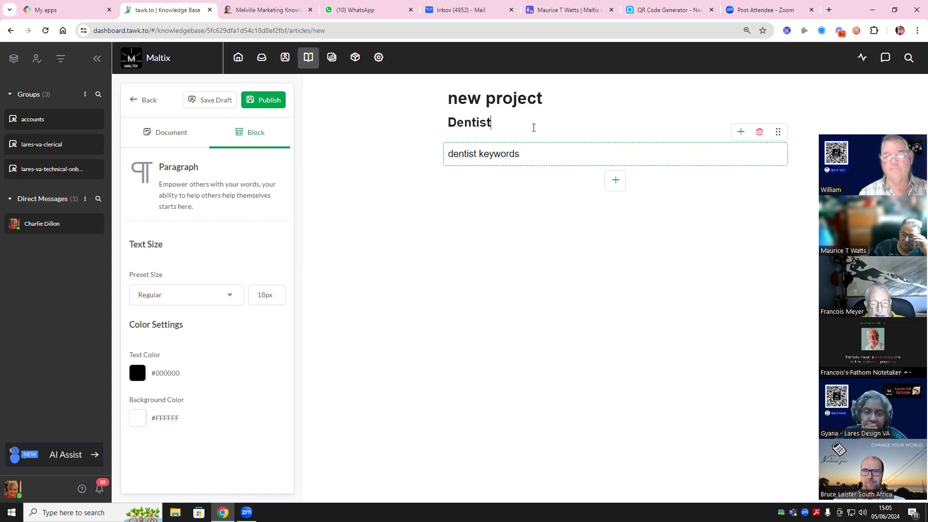
pyautogui.write('ng doc')
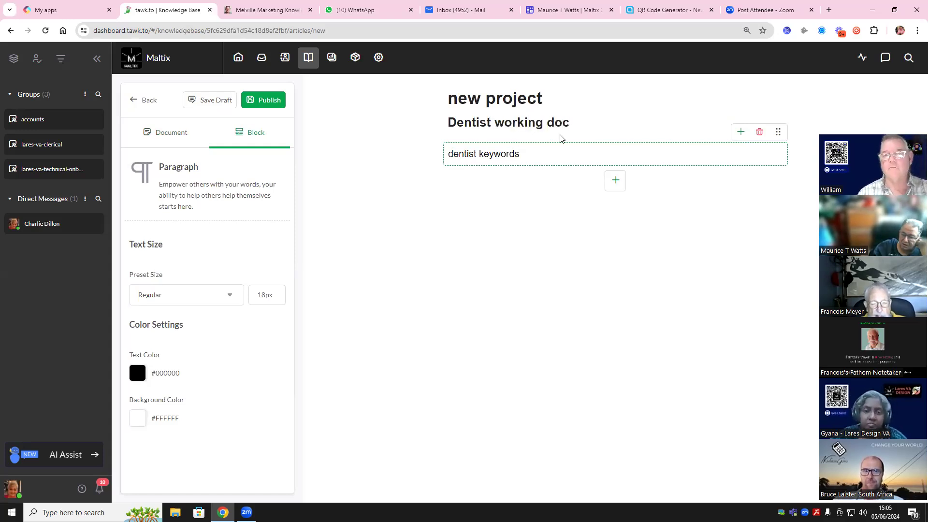
# Step: Set the article's status to Published in the document settings
pyautogui.click(172, 132)
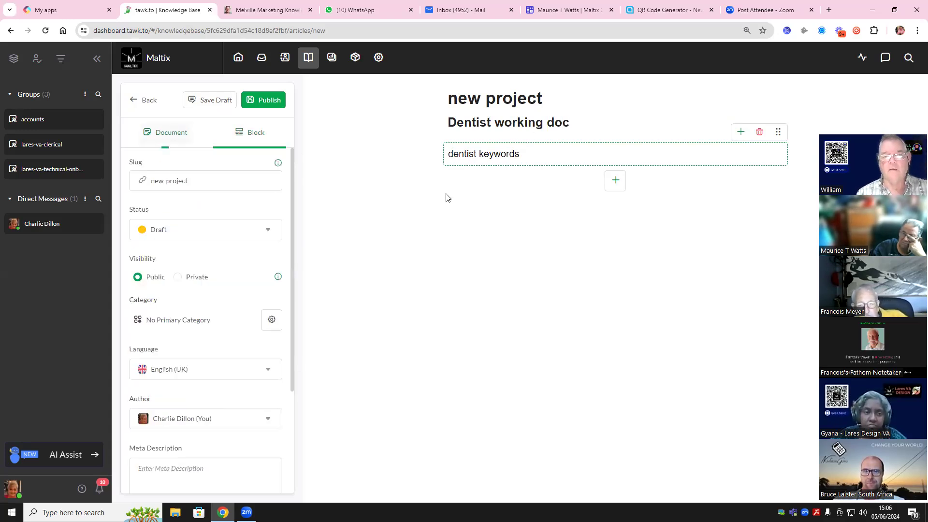
pyautogui.click(271, 234)
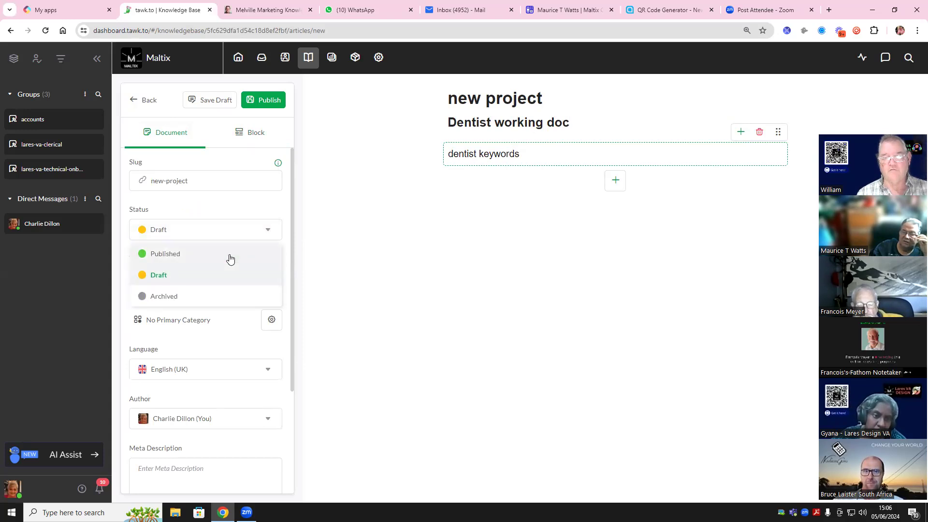
pyautogui.click(179, 255)
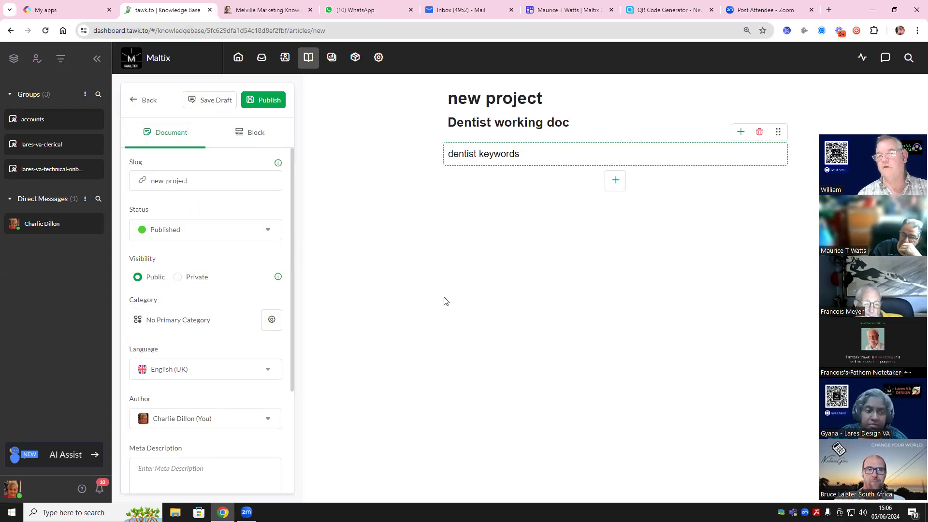
# Step: Put "Dentist" in front of the article title, correcting its spelling so the title reads "Dentist new project"
pyautogui.click(449, 99)
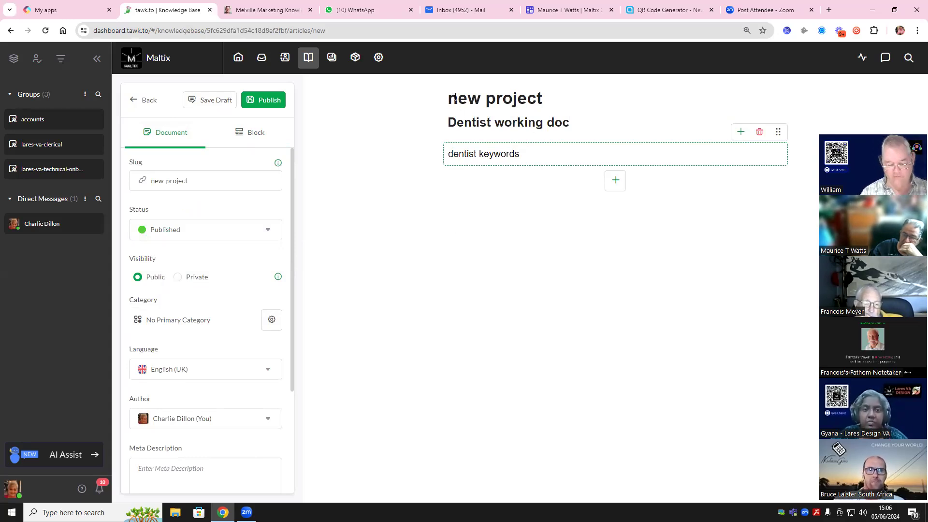
pyautogui.write('Dentisit')
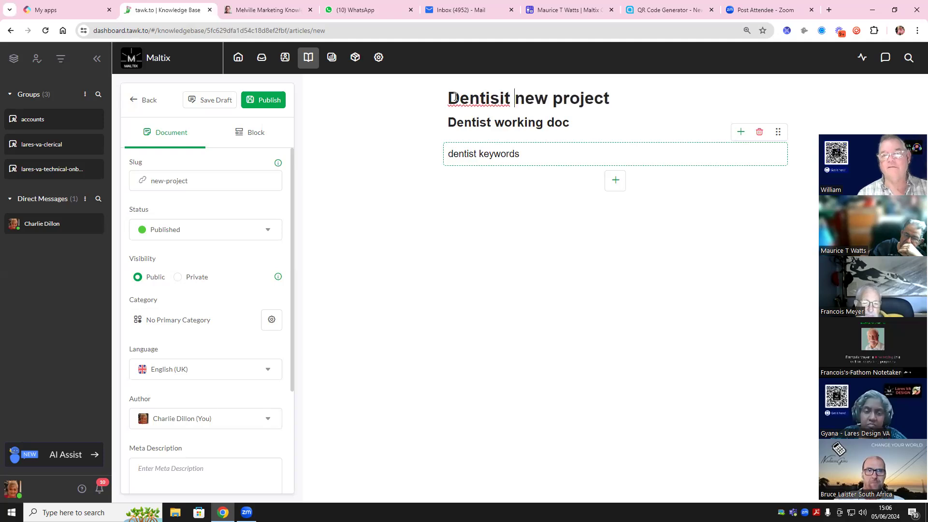
pyautogui.click(486, 99)
pyautogui.rightClick(487, 99)
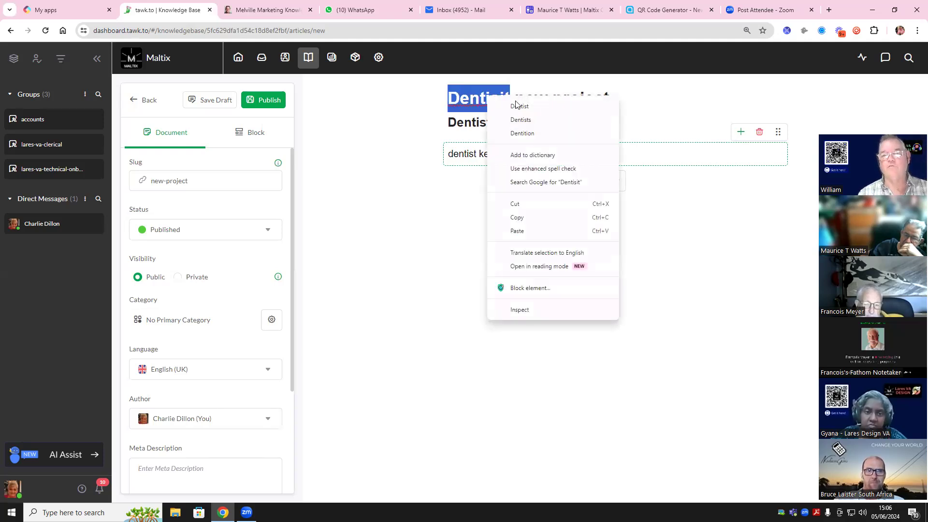
pyautogui.click(510, 106)
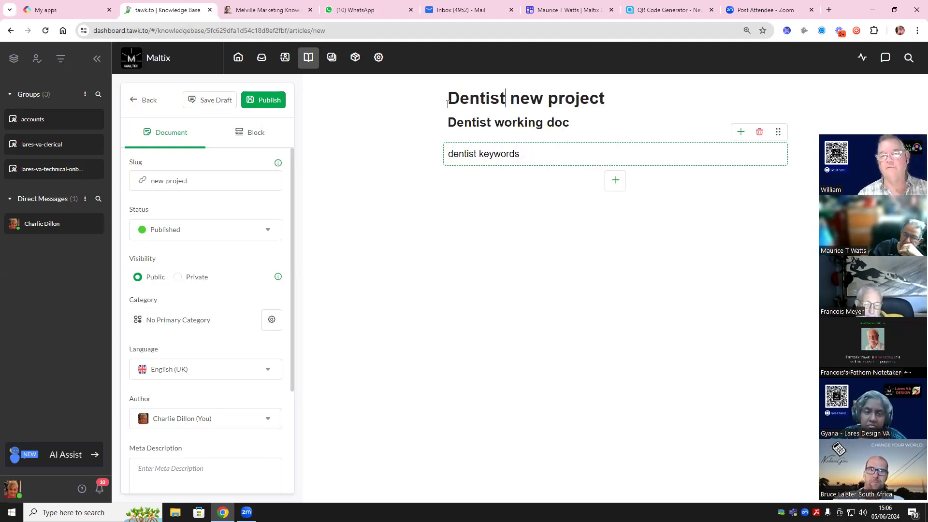
# Step: Try the prefix "#1345" in front of the article title and remove it again
pyautogui.write('#1345')
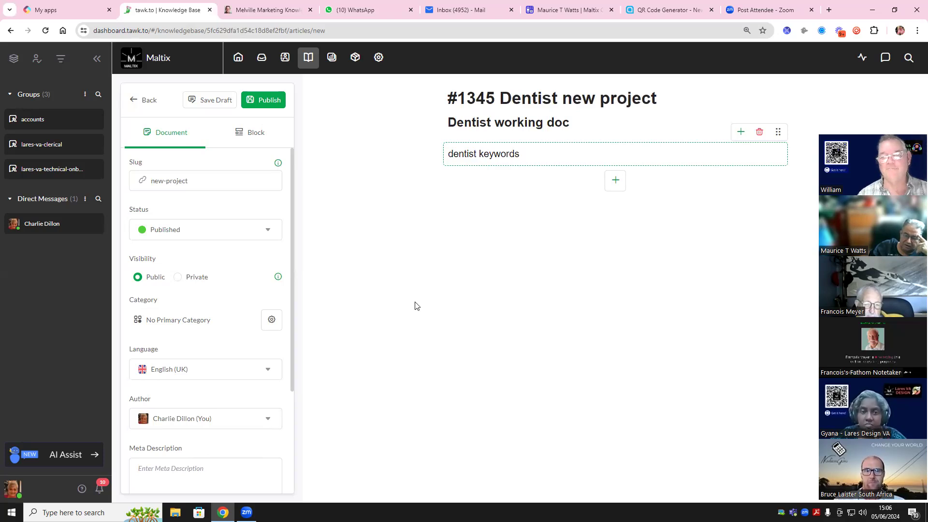
pyautogui.press('BackSpace')
pyautogui.press('BackSpace')
pyautogui.press('BackSpace')
pyautogui.press('BackSpace')
pyautogui.press('BackSpace')
pyautogui.press('BackSpace')
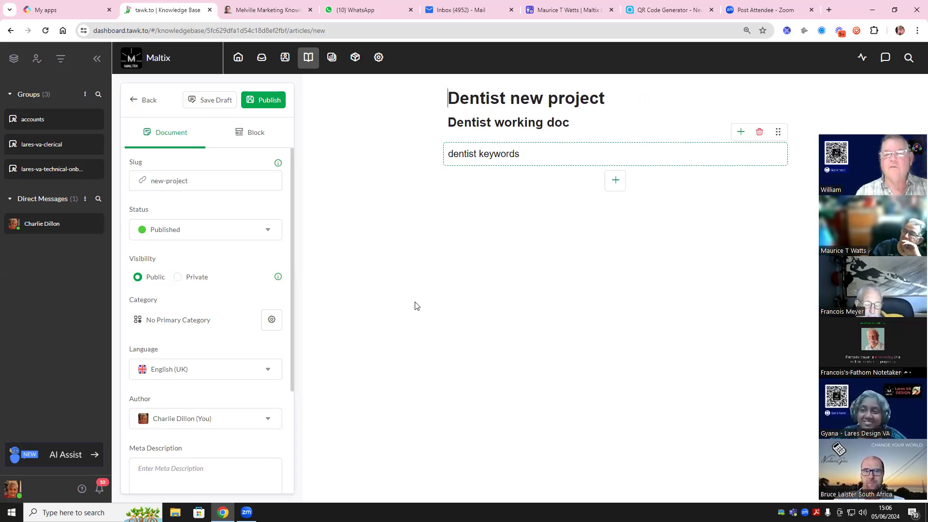
# Step: Reword the paragraph into the AI prompt "suggest UK dentist keywords"
pyautogui.click(449, 153)
pyautogui.write('suggest')
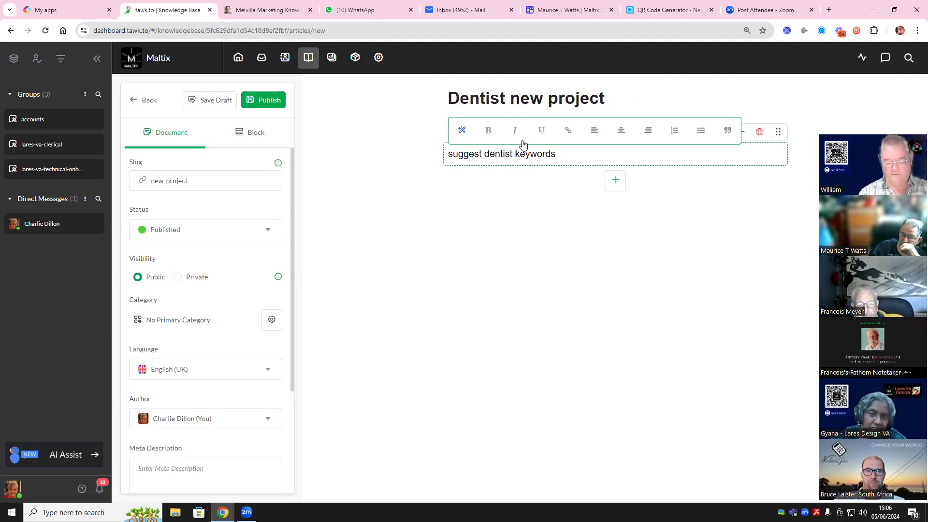
pyautogui.write('UK')
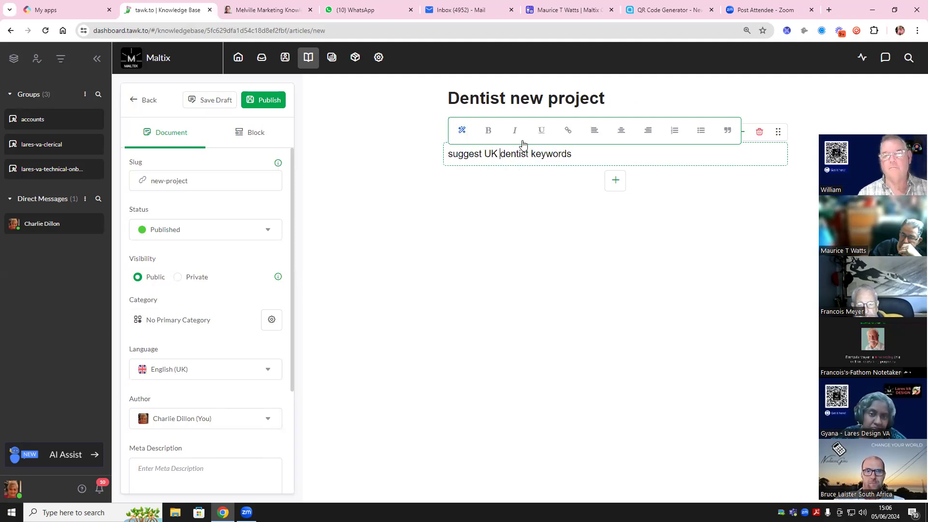
# Step: Run AI Assist on the whole "suggest UK dentist keywords" text and accept the generated keyword list
pyautogui.moveTo(564, 152); pyautogui.dragTo(448, 140)
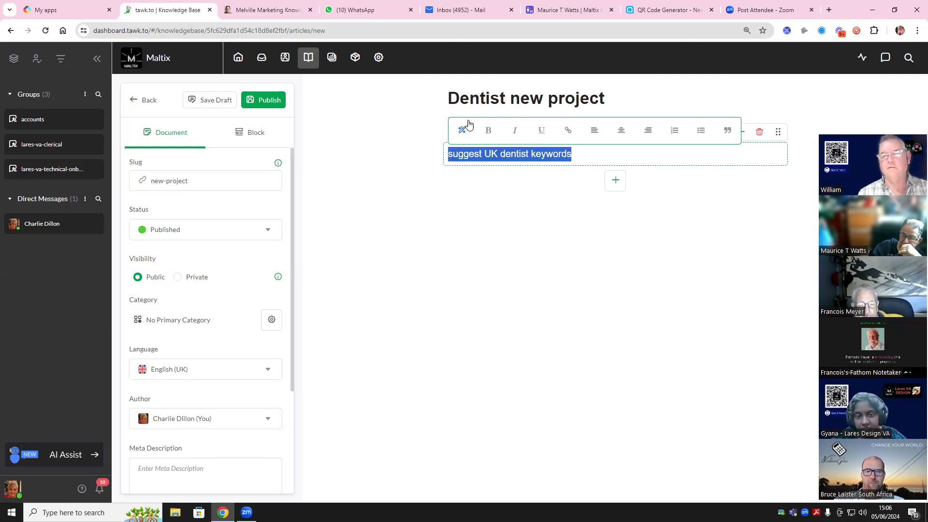
pyautogui.click(467, 126)
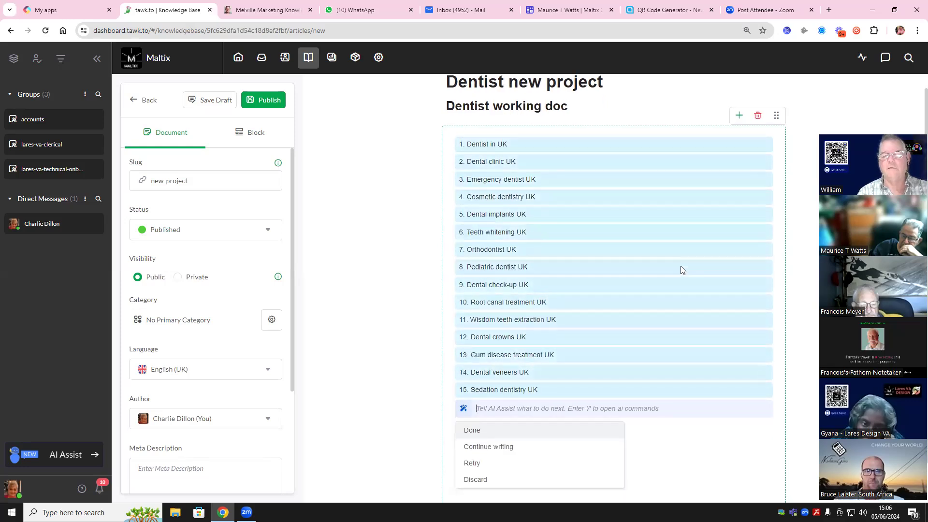
pyautogui.scroll(-1, 680, 270)
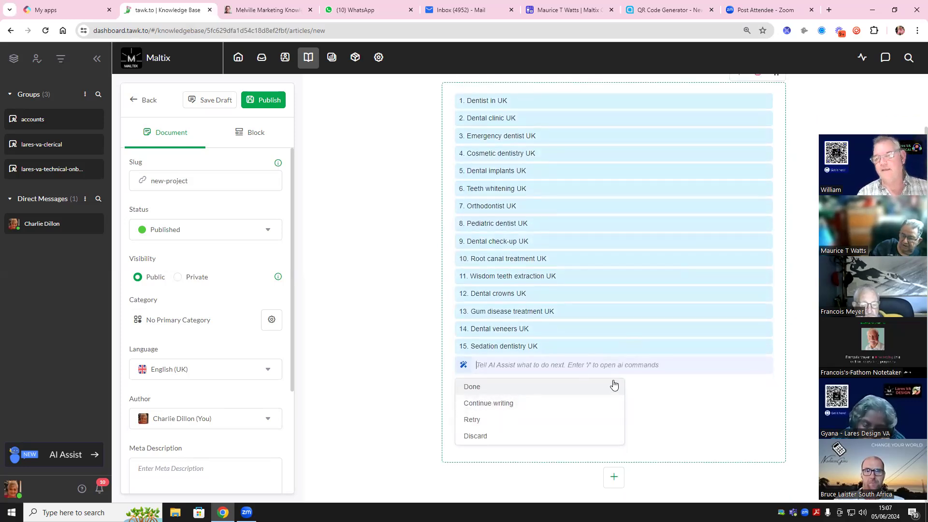
pyautogui.click(485, 388)
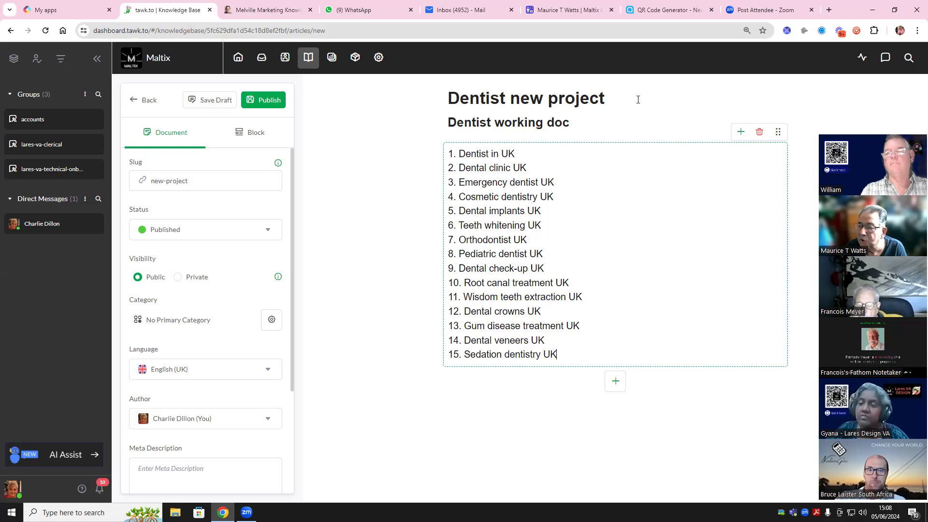
# Step: Insert a paragraph block above the keyword list containing the bold heading "keywords"
pyautogui.click(739, 132)
pyautogui.click(515, 169)
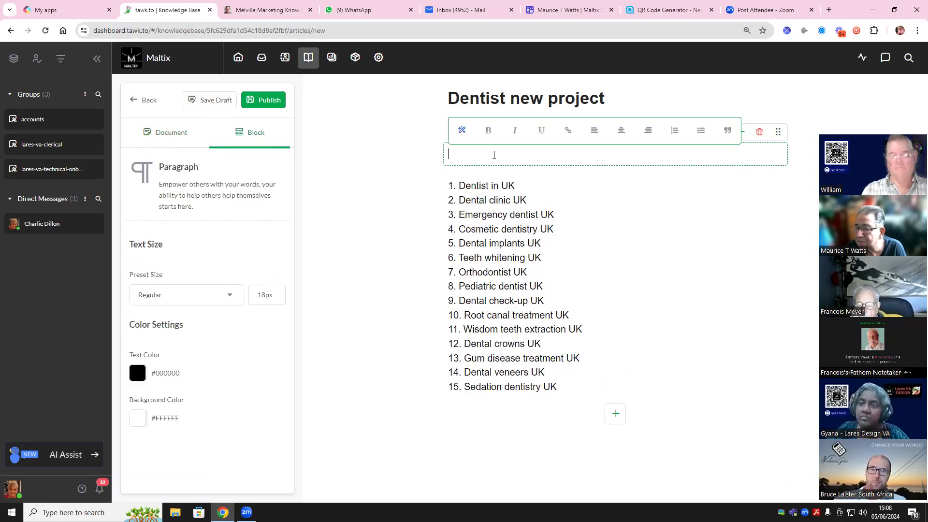
pyautogui.write('key')
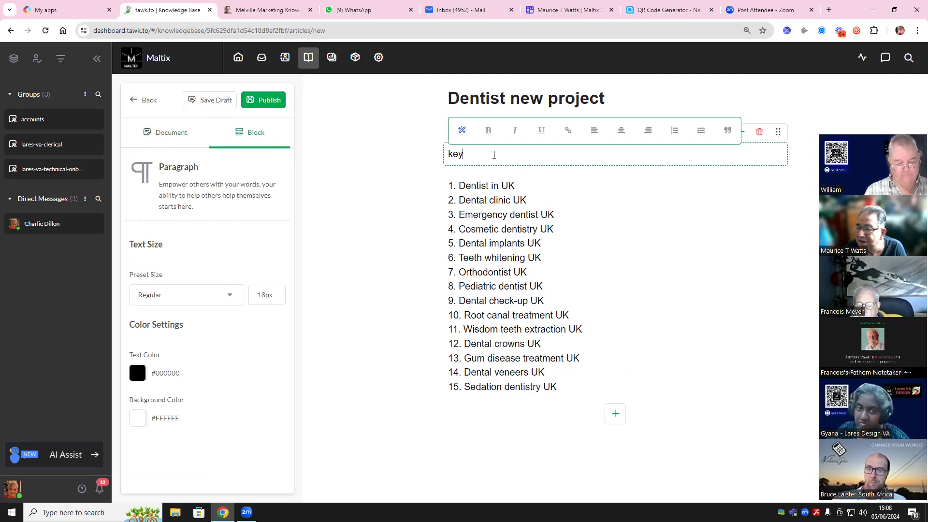
pyautogui.write('word')
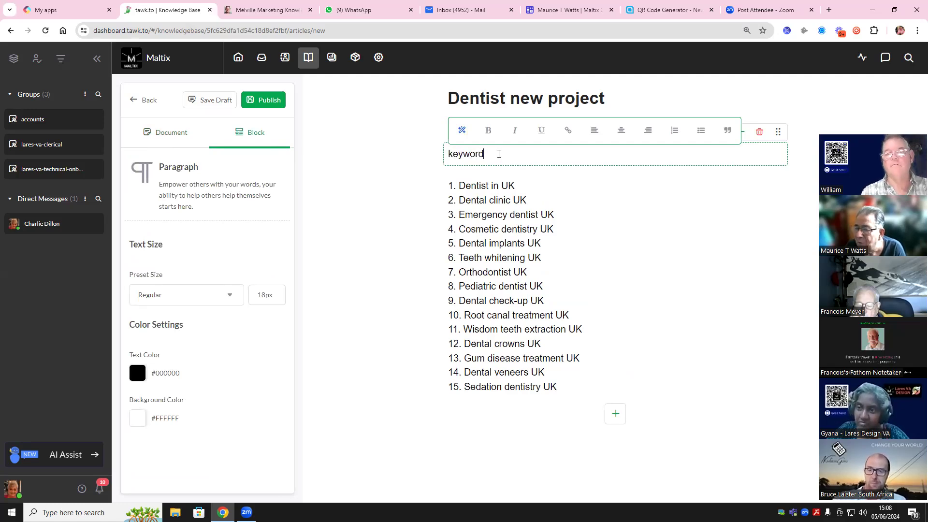
pyautogui.doubleClick(499, 153)
pyautogui.click(489, 130)
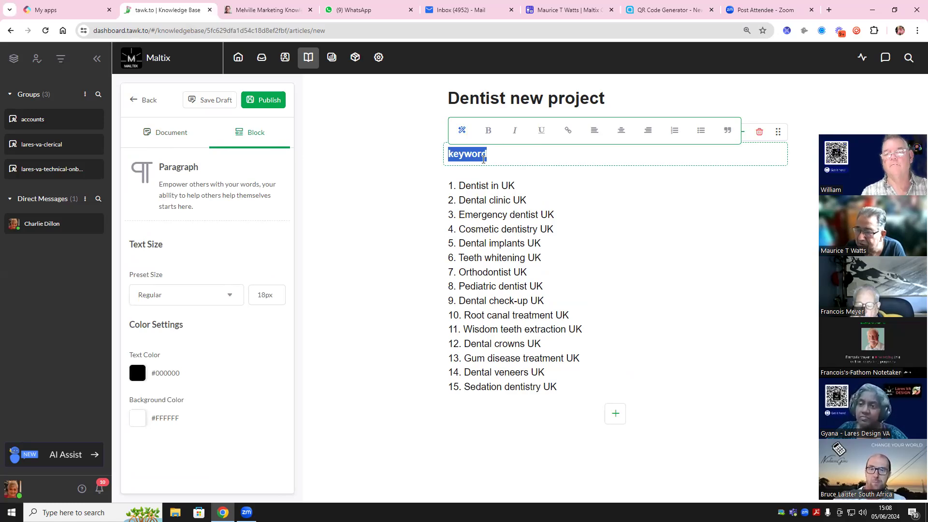
pyautogui.click(498, 155)
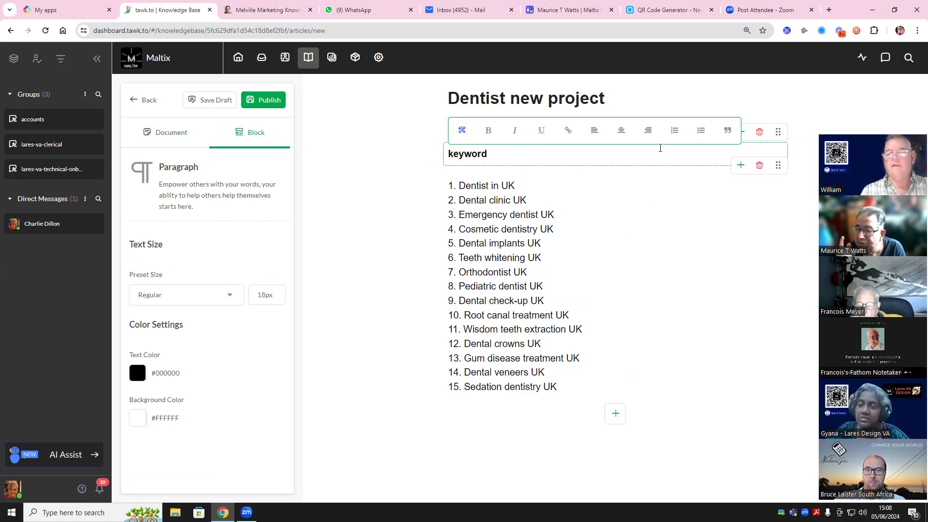
pyautogui.click(651, 100)
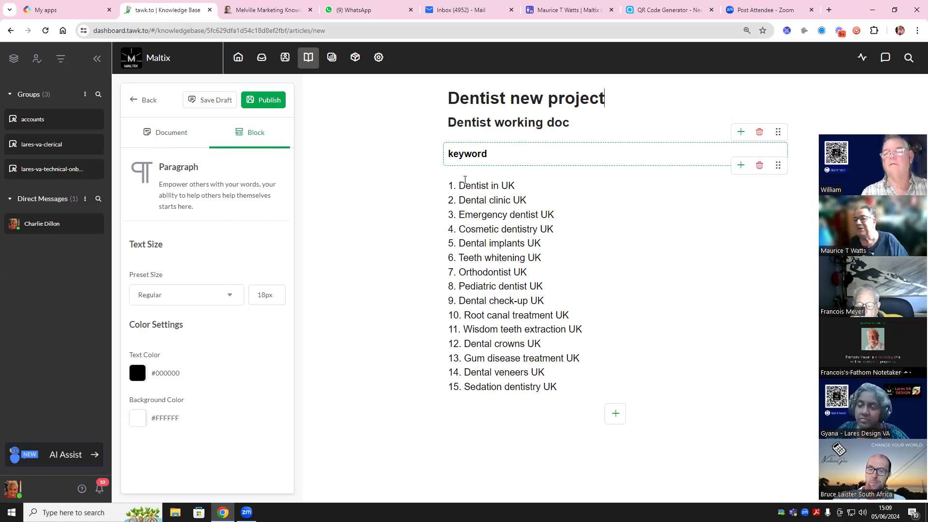
pyautogui.click(521, 165)
pyautogui.write('s')
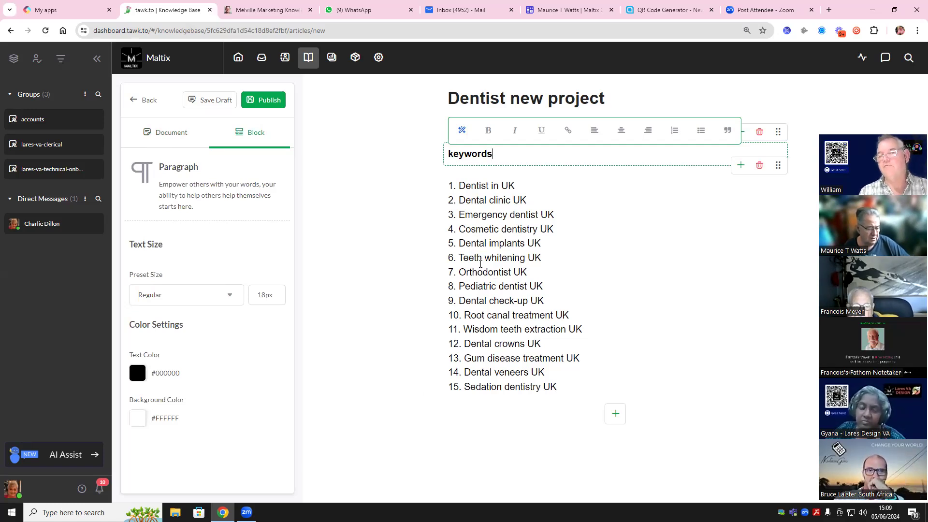
# Step: Highlight the "Cosmetic dentistry" and "Dental check-up" entries in the list as example keywords, and clear the selection
pyautogui.moveTo(459, 229); pyautogui.dragTo(536, 226)
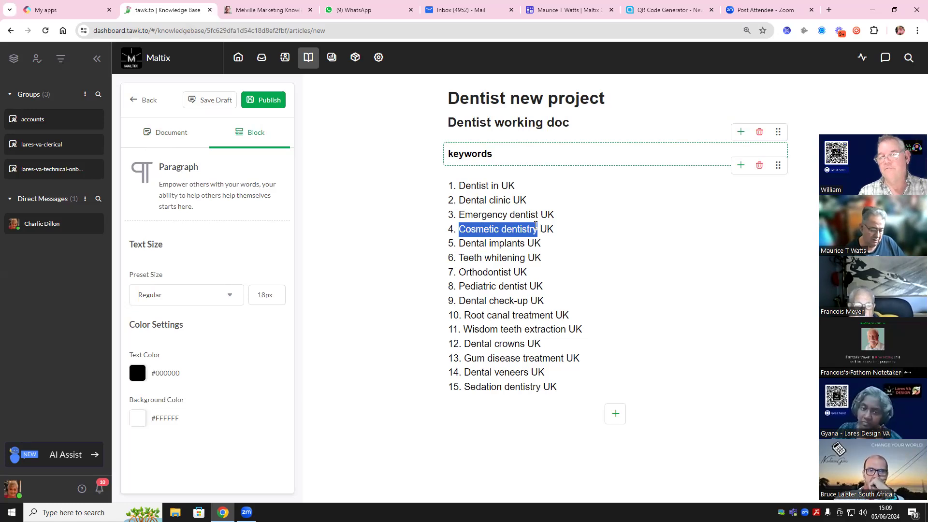
pyautogui.moveTo(531, 301); pyautogui.dragTo(458, 303)
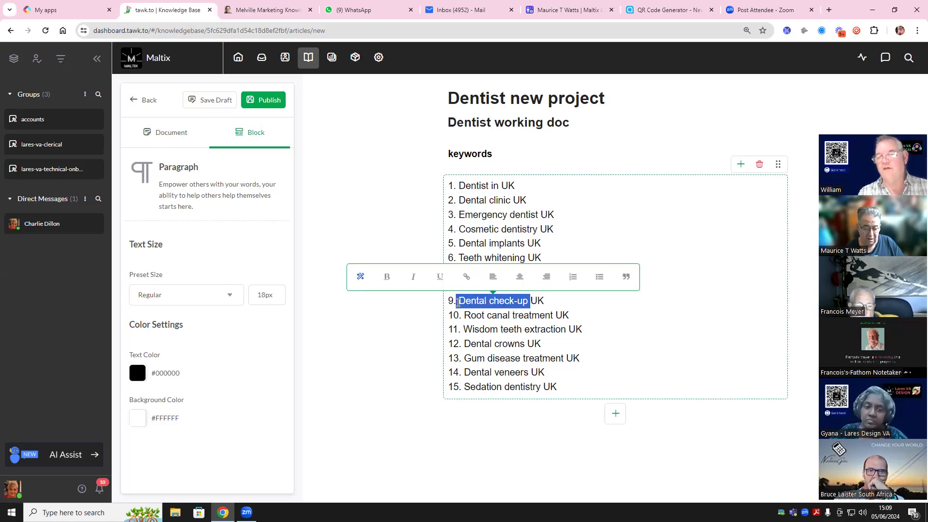
pyautogui.click(627, 216)
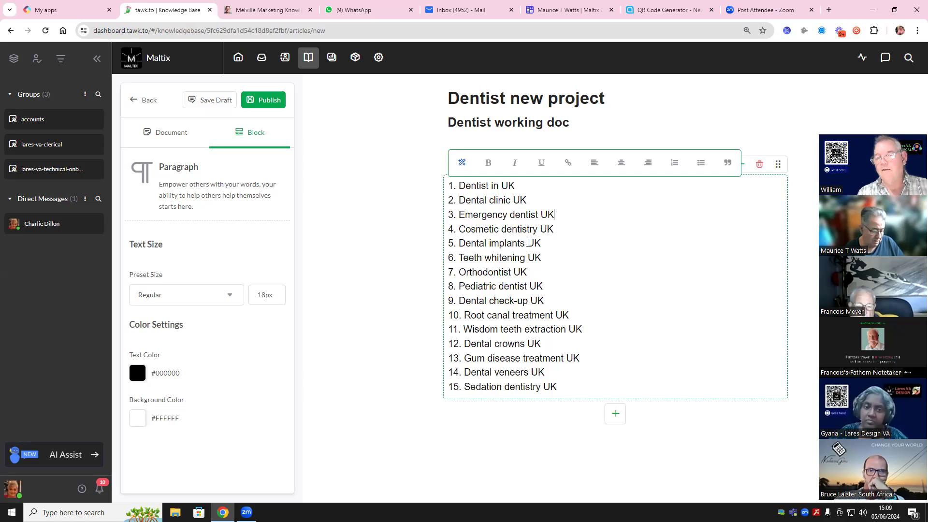
pyautogui.moveTo(537, 230); pyautogui.dragTo(458, 230)
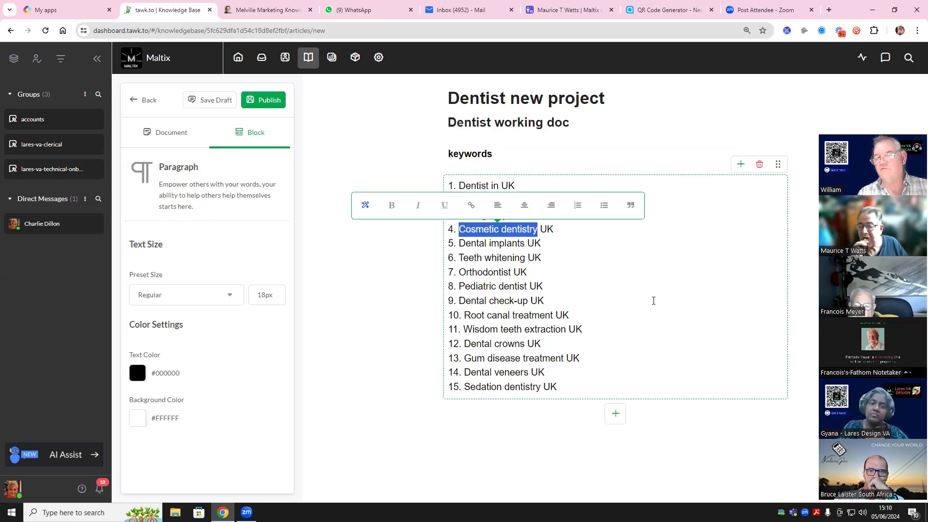
pyautogui.click(738, 331)
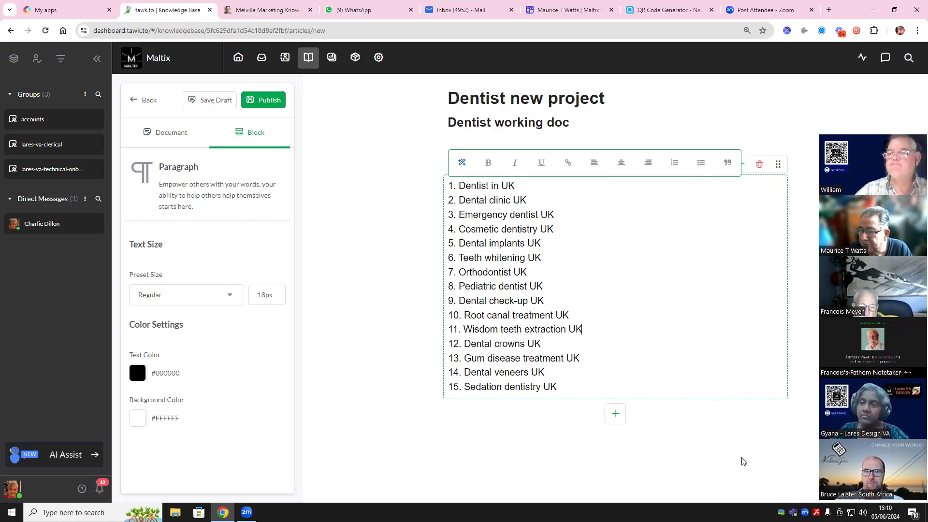
# Step: Change the heading above the list to "50 keywords"
pyautogui.click(675, 138)
pyautogui.click(450, 156)
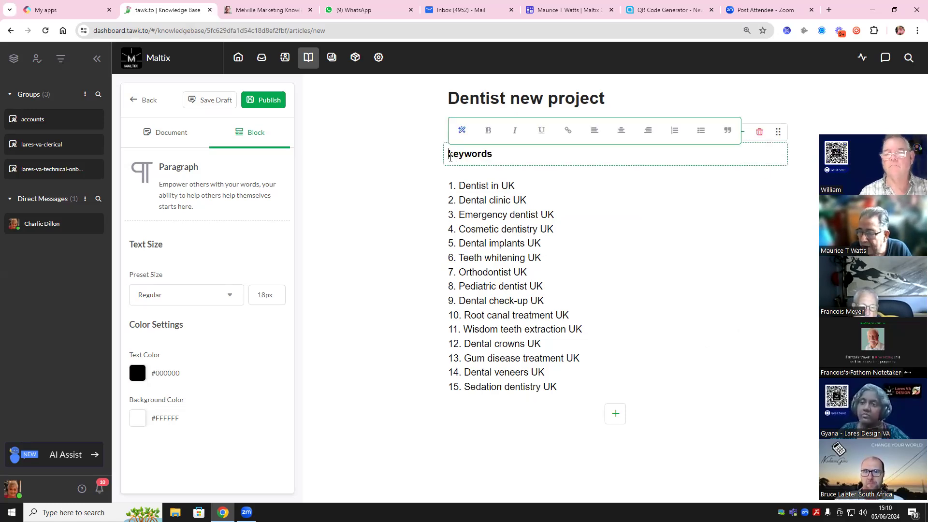
pyautogui.write('50')
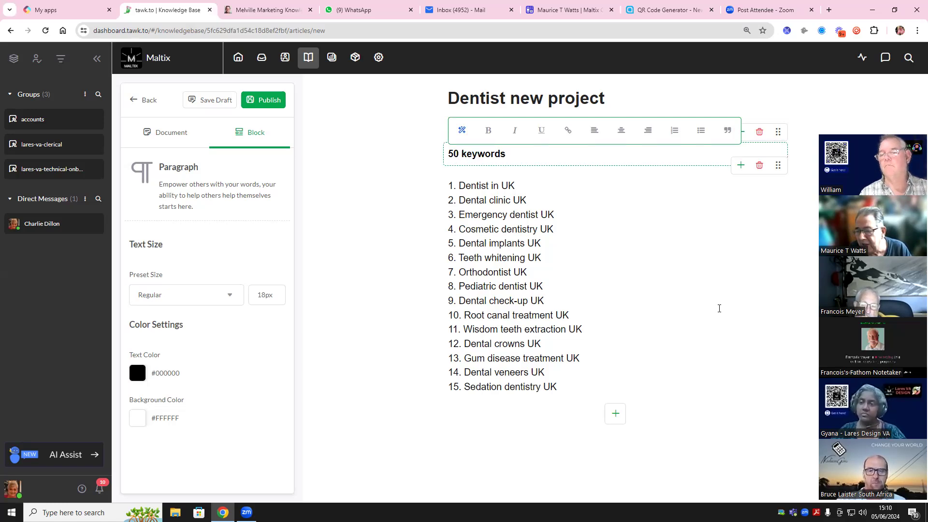
pyautogui.click(615, 413)
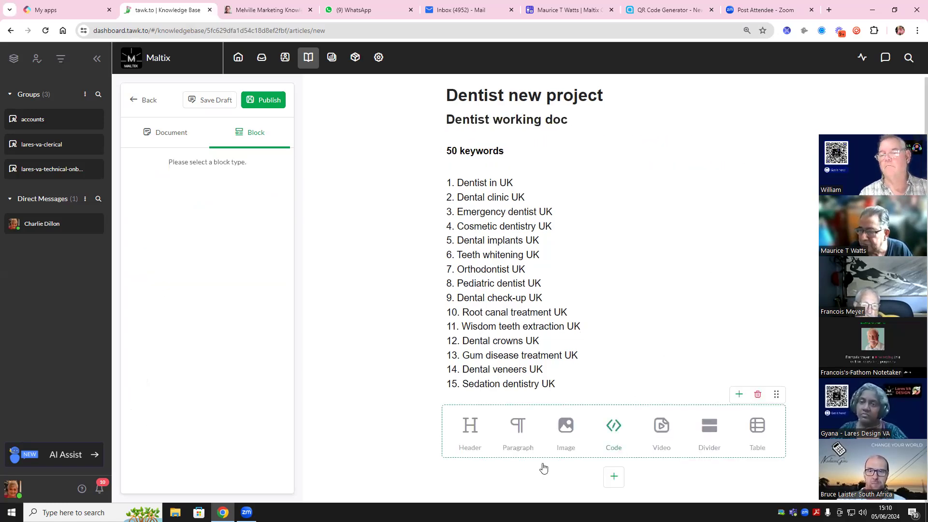
pyautogui.click(513, 427)
pyautogui.write('categories')
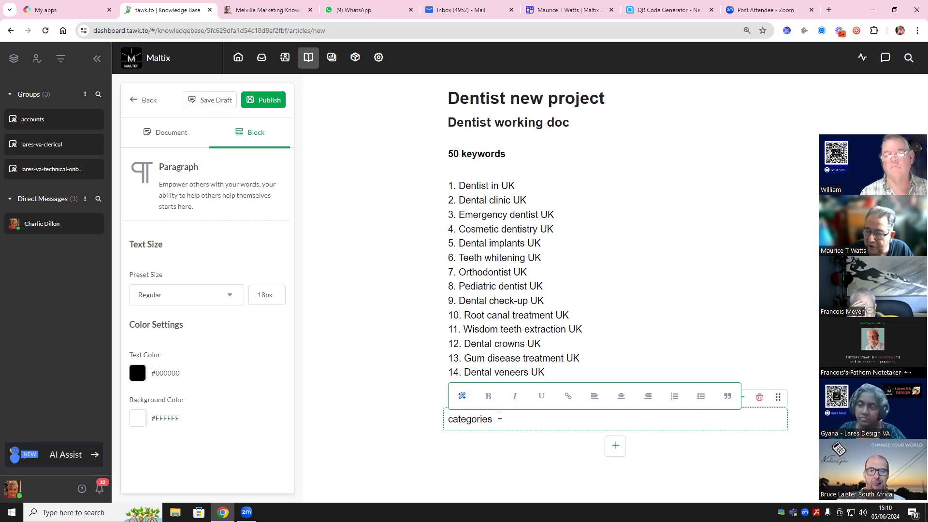
pyautogui.click(448, 419)
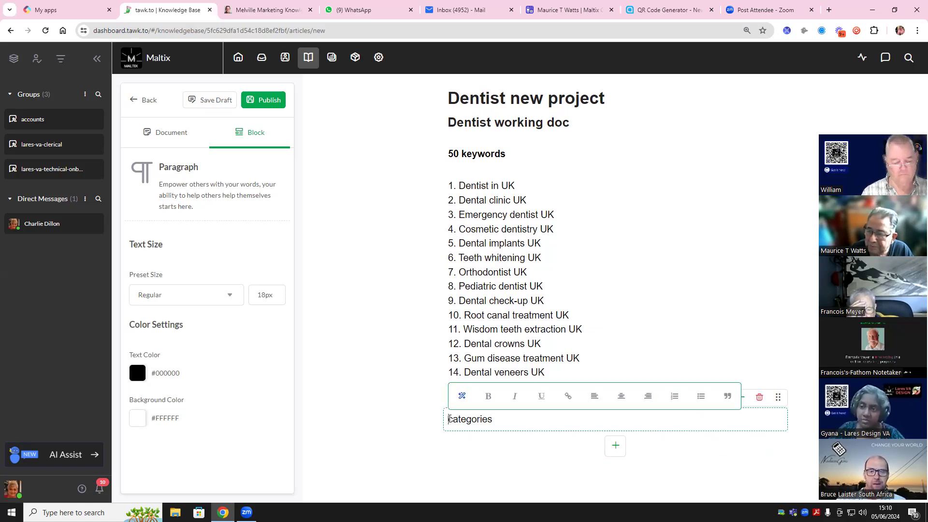
pyautogui.write('50')
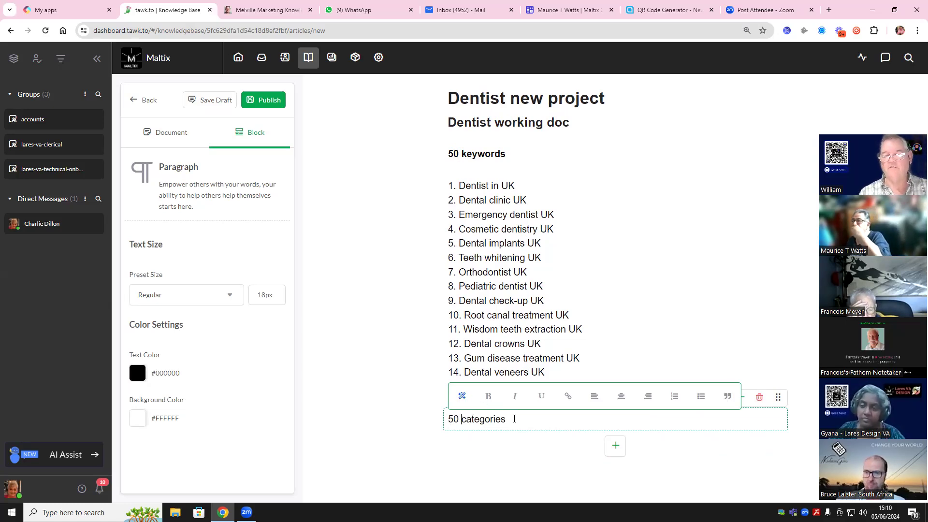
pyautogui.moveTo(514, 418); pyautogui.dragTo(435, 425)
pyautogui.click(461, 396)
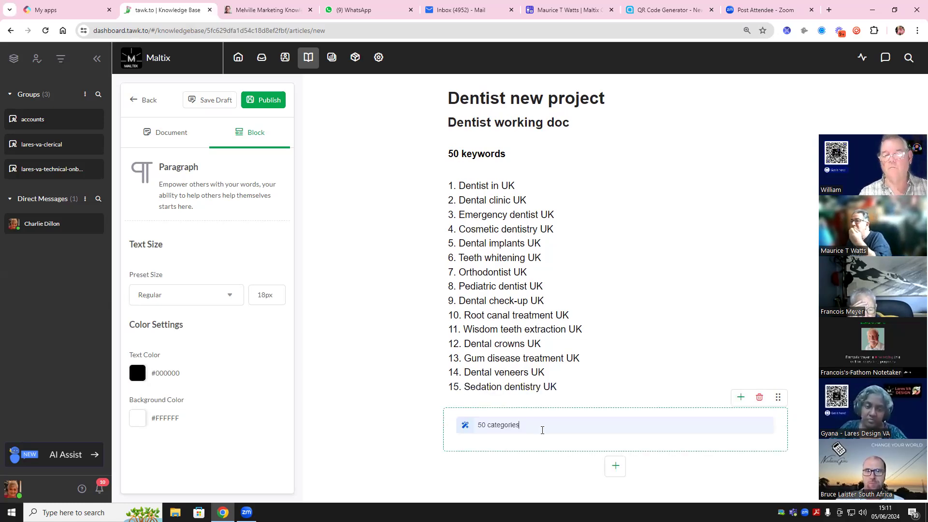
pyautogui.click(658, 395)
pyautogui.click(652, 423)
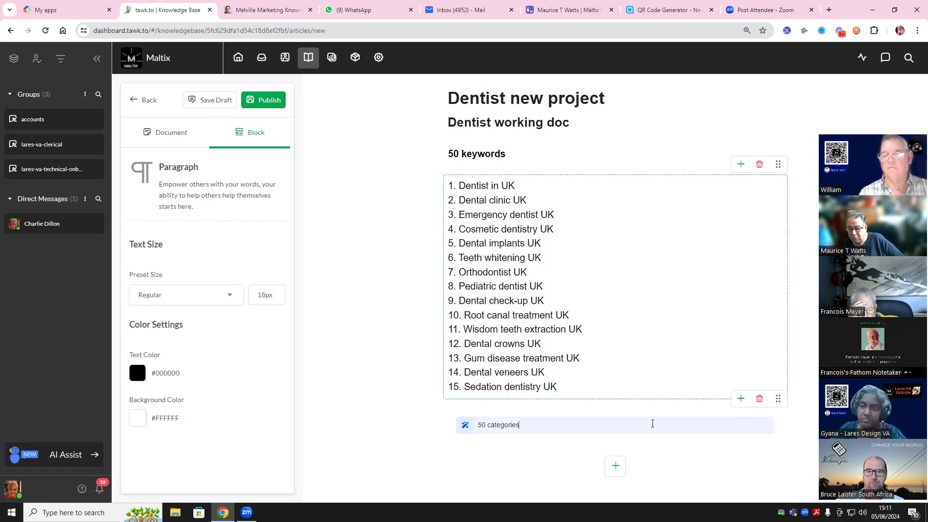
pyautogui.click(762, 402)
# Step: Add a paragraph block below the keyword list containing the text "50 categories"
pyautogui.click(614, 415)
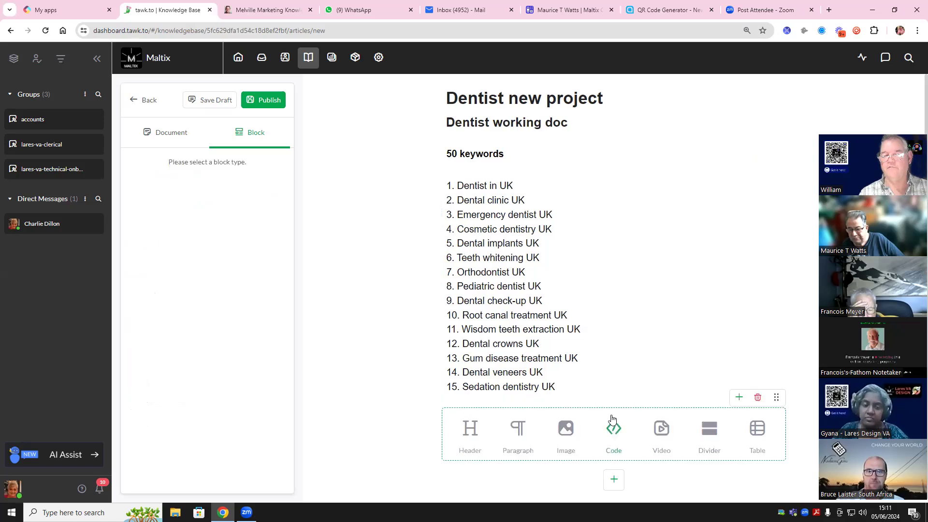
pyautogui.click(505, 428)
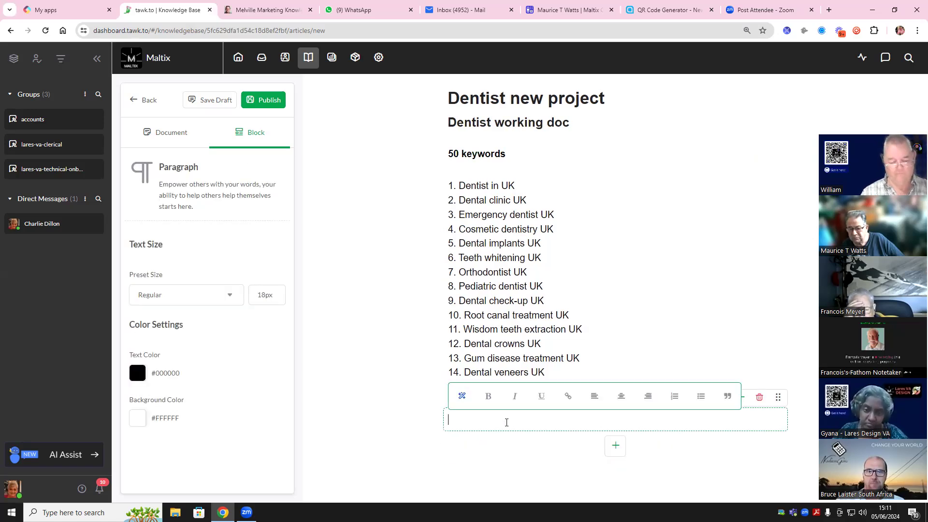
pyautogui.write('50 ')
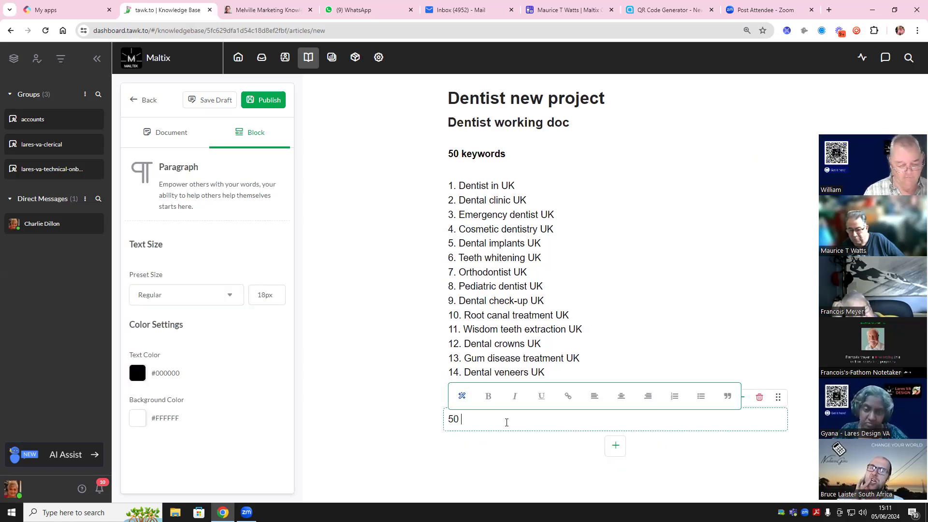
pyautogui.write('categories')
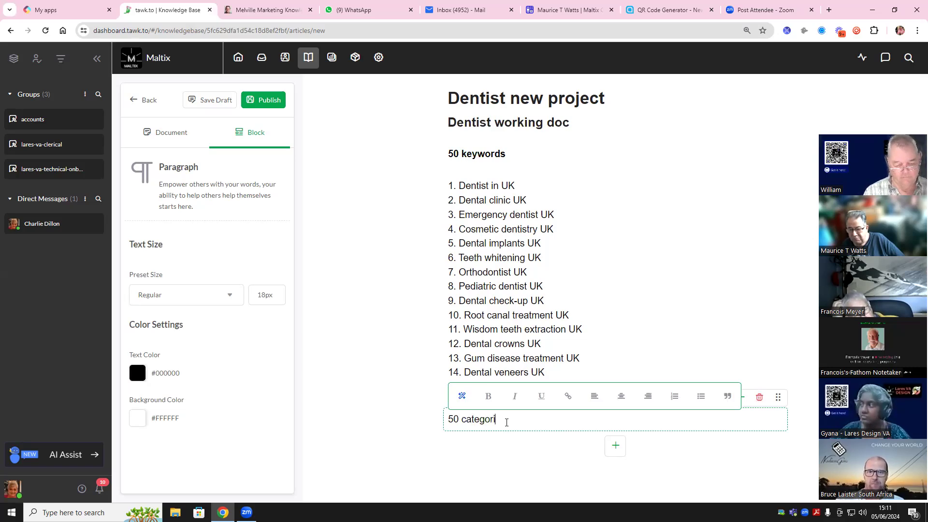
# Step: Add a paragraph block under "50 categories" with the text "suggest categories for a tawk knowledge base in the UK dentist"
pyautogui.click(614, 445)
pyautogui.scroll(-1, 667, 334)
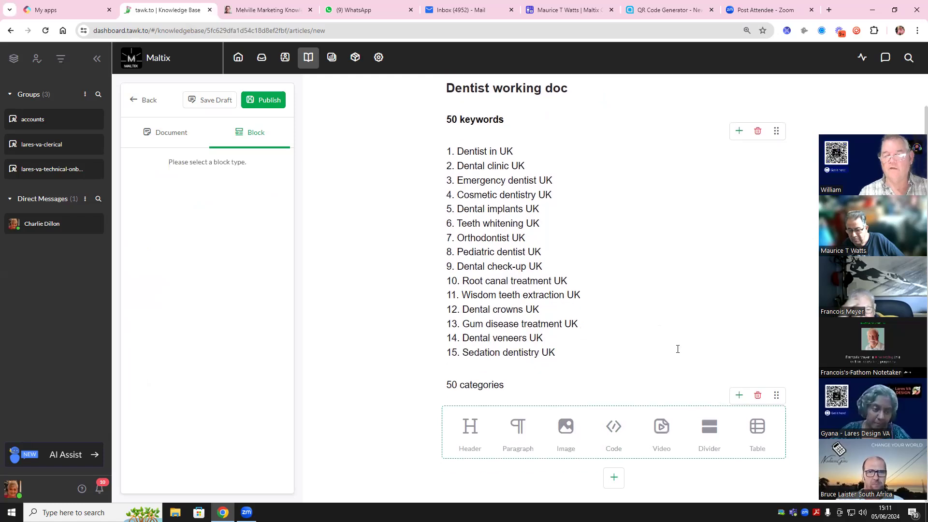
pyautogui.click(517, 425)
pyautogui.click(467, 449)
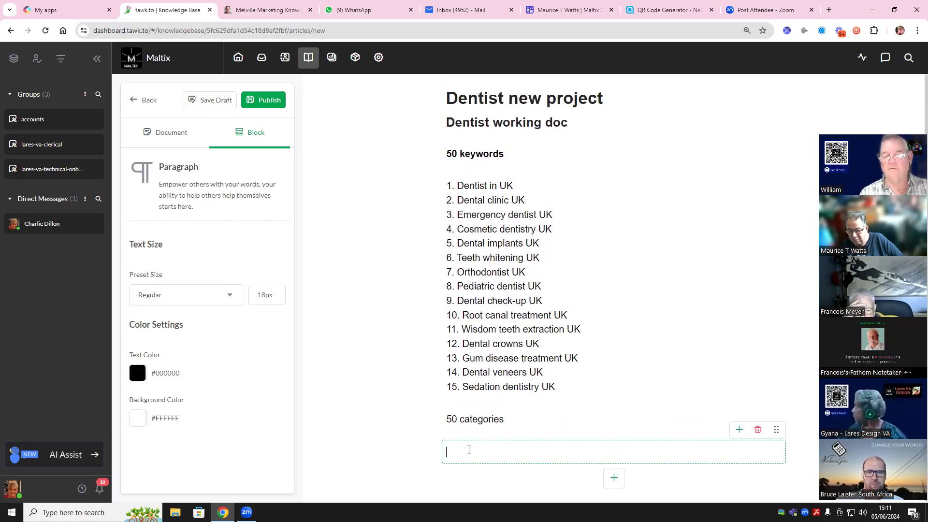
pyautogui.write('suggest ')
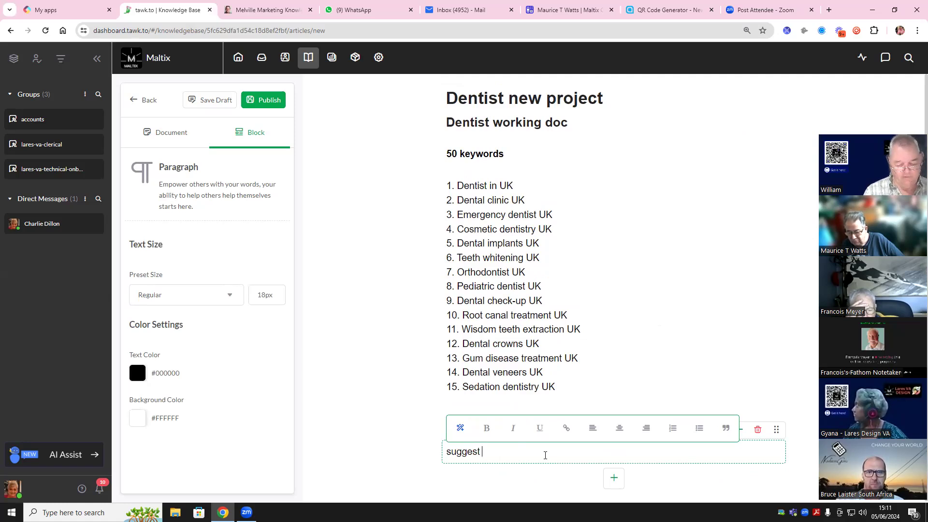
pyautogui.write('categor')
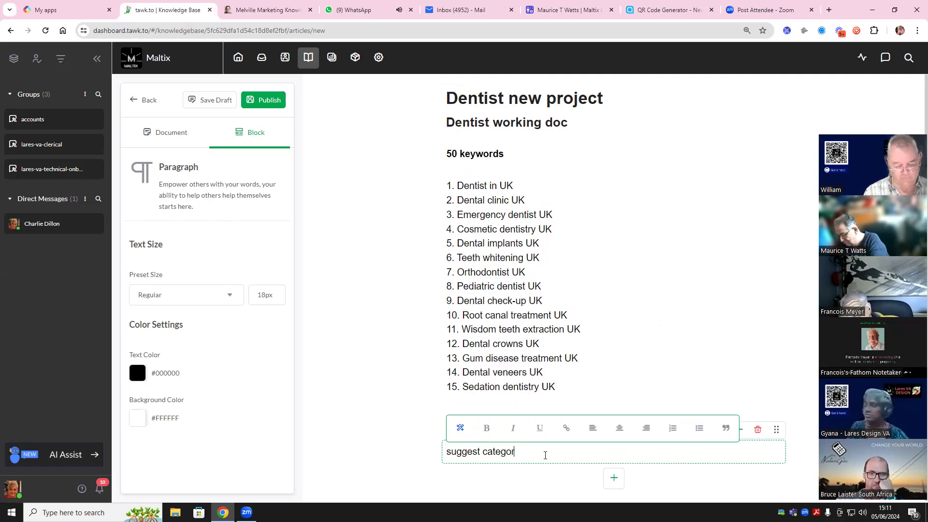
pyautogui.write('ies for a tawk kn')
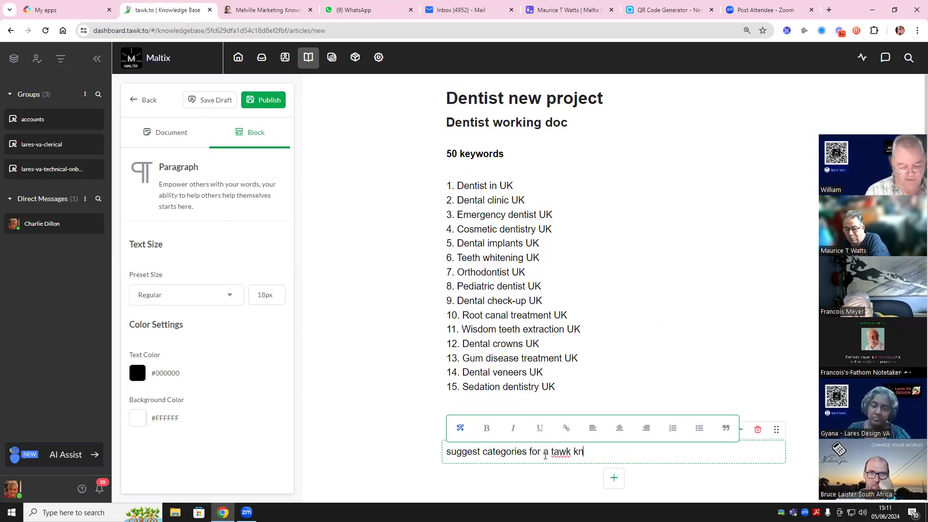
pyautogui.write('owledge ')
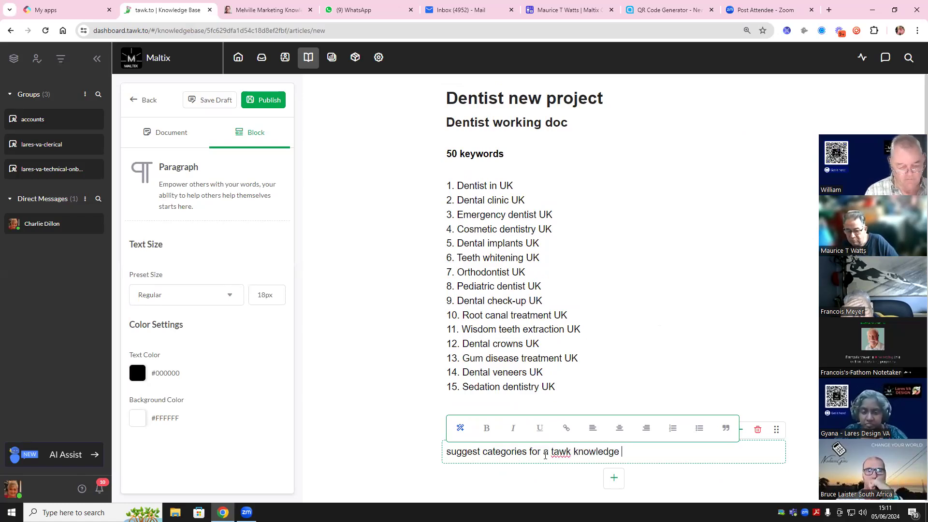
pyautogui.write('base in the UK d')
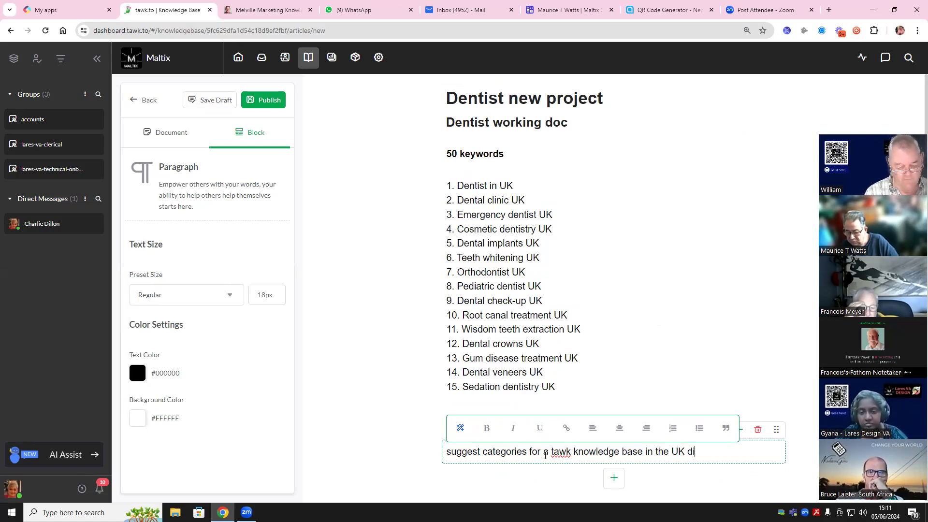
pyautogui.write('entist')
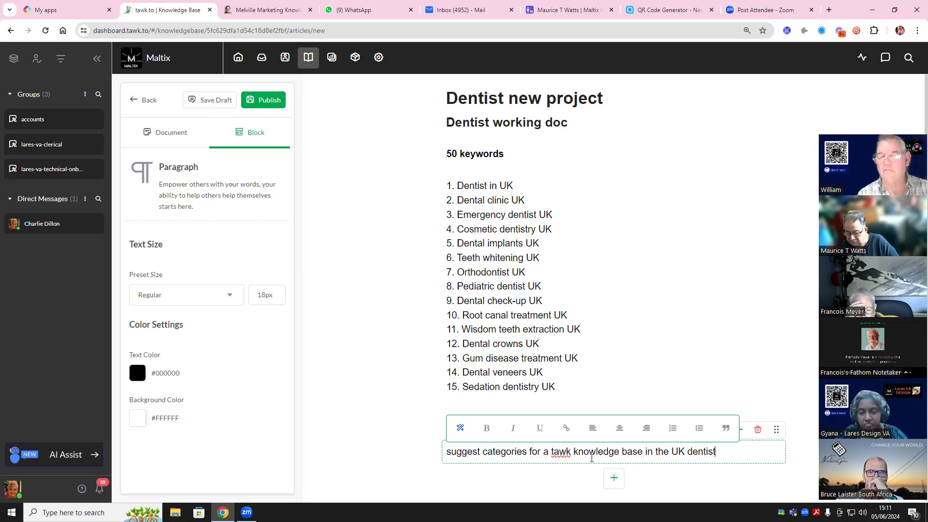
# Step: Replace "in the" with "for a" before "UK dentist" in the category prompt
pyautogui.moveTo(669, 454); pyautogui.dragTo(652, 455)
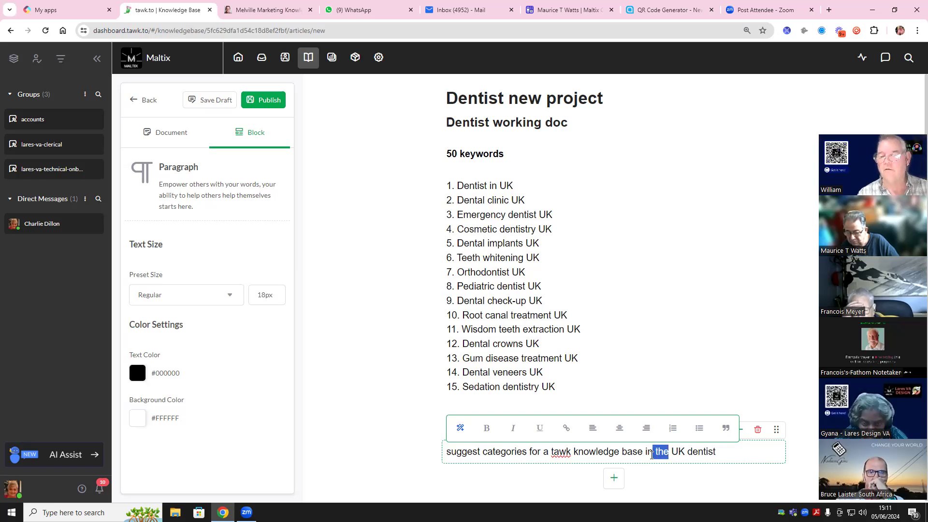
pyautogui.press('BackSpace')
pyautogui.press('BackSpace')
pyautogui.press('BackSpace')
pyautogui.press('BackSpace')
pyautogui.write('for')
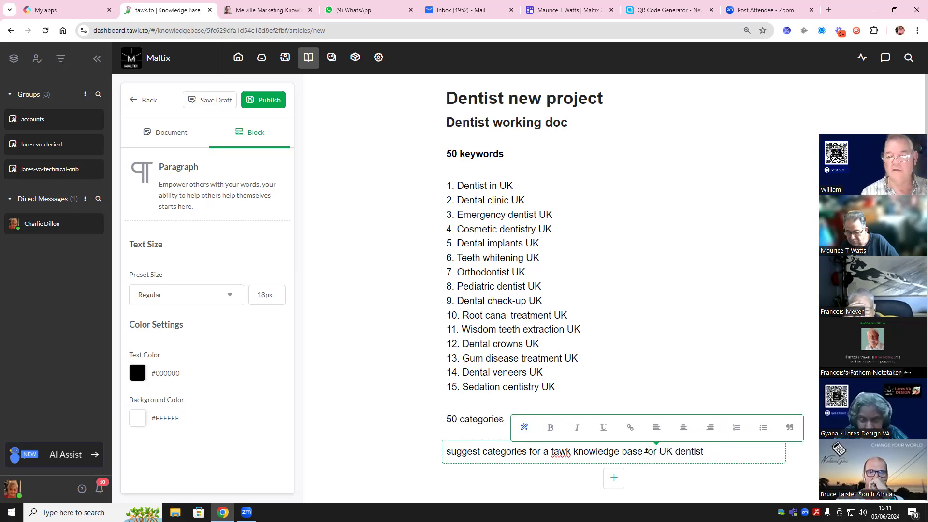
pyautogui.write(' a')
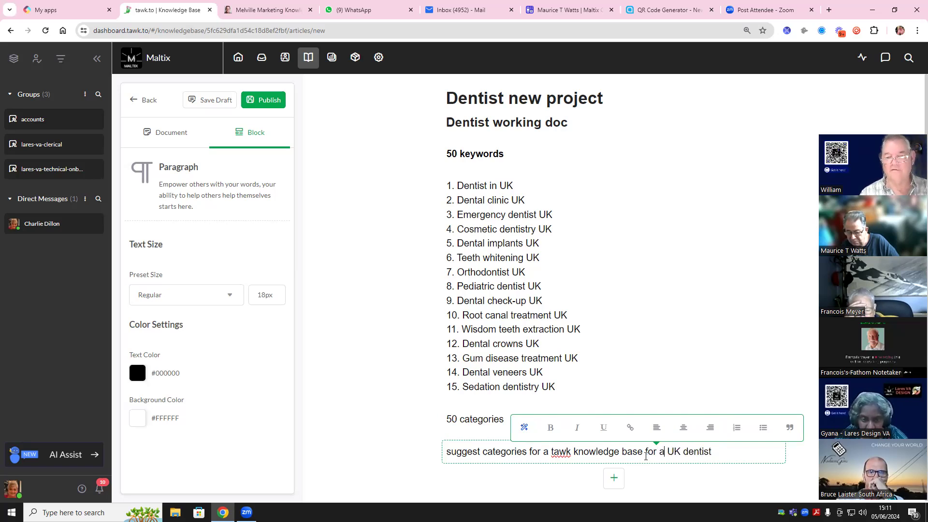
# Step: Run AI Assist's /ai-summarize command on the whole category prompt
pyautogui.tripleClick(610, 452)
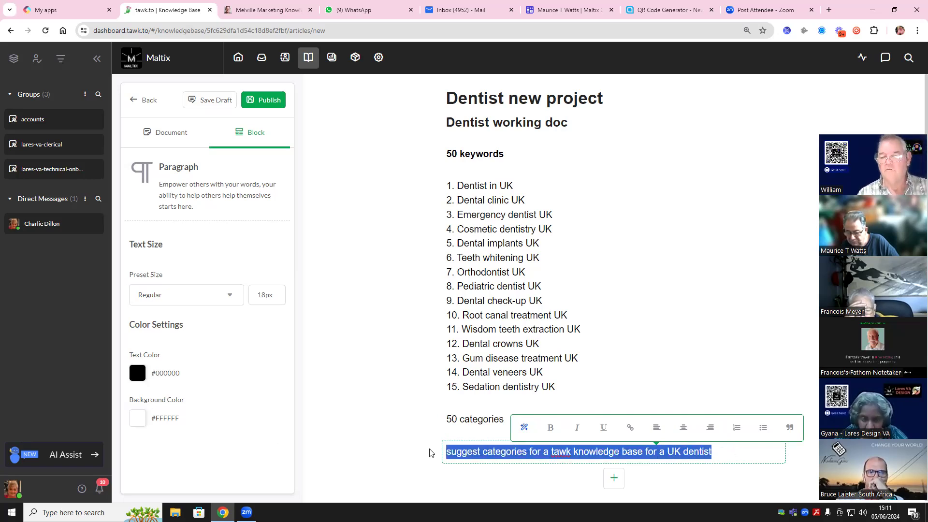
pyautogui.click(524, 427)
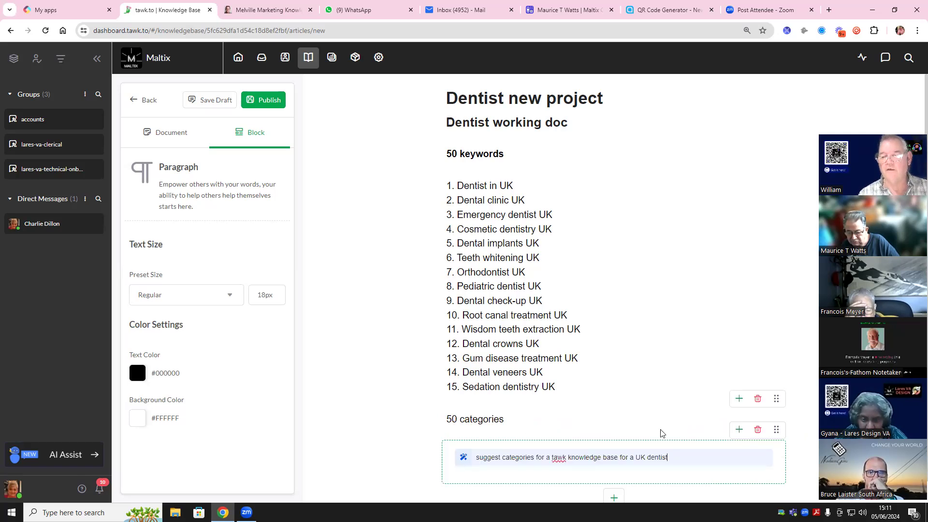
pyautogui.click(463, 457)
pyautogui.scroll(-5, 528, 364)
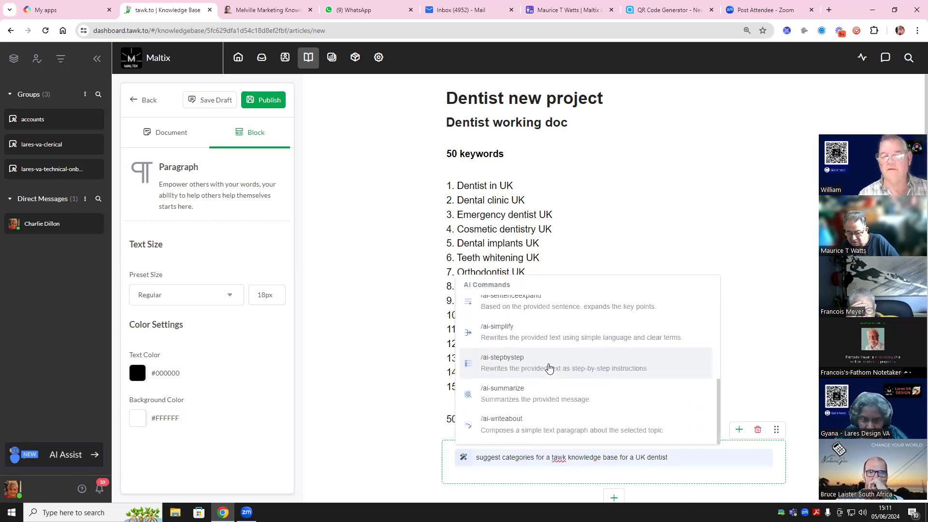
pyautogui.click(549, 397)
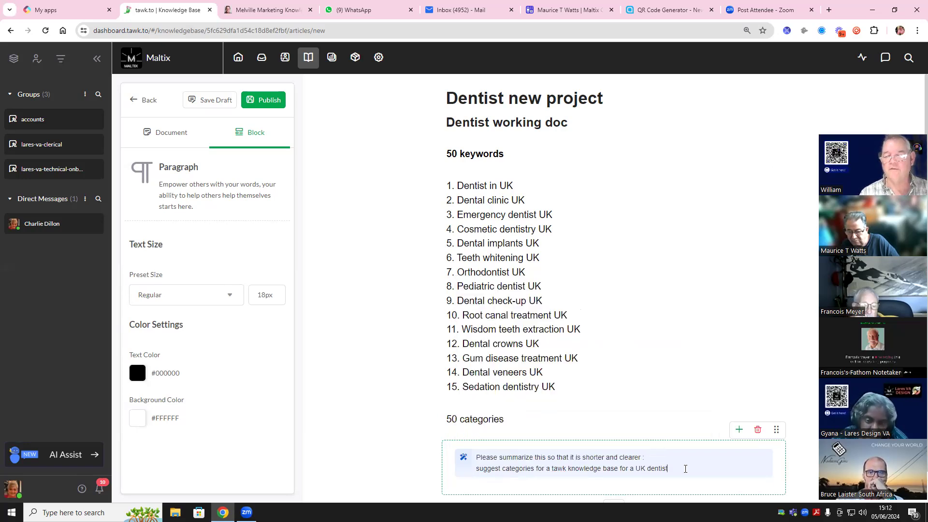
pyautogui.press('Return')
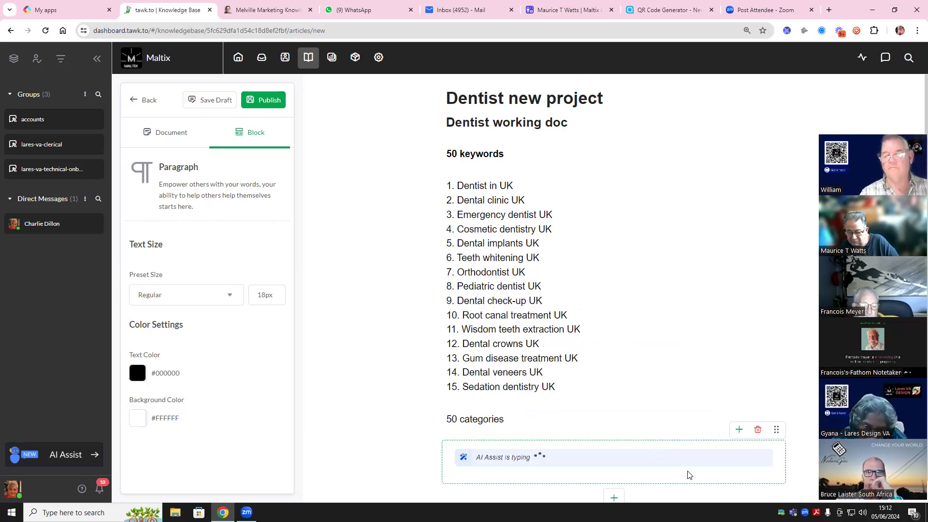
# Step: Have AI Assist continue writing three times to extend the suggested category list to 15 entries
pyautogui.scroll(-2, 556, 420)
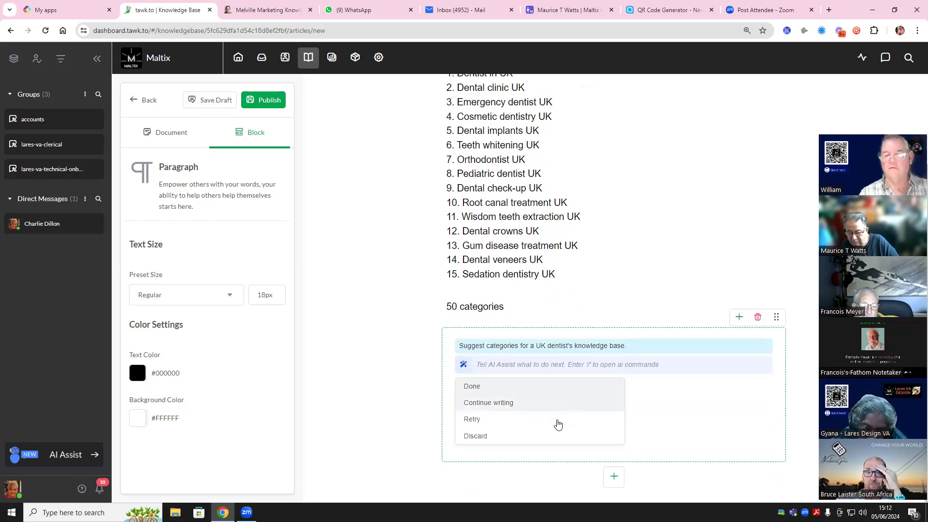
pyautogui.click(508, 407)
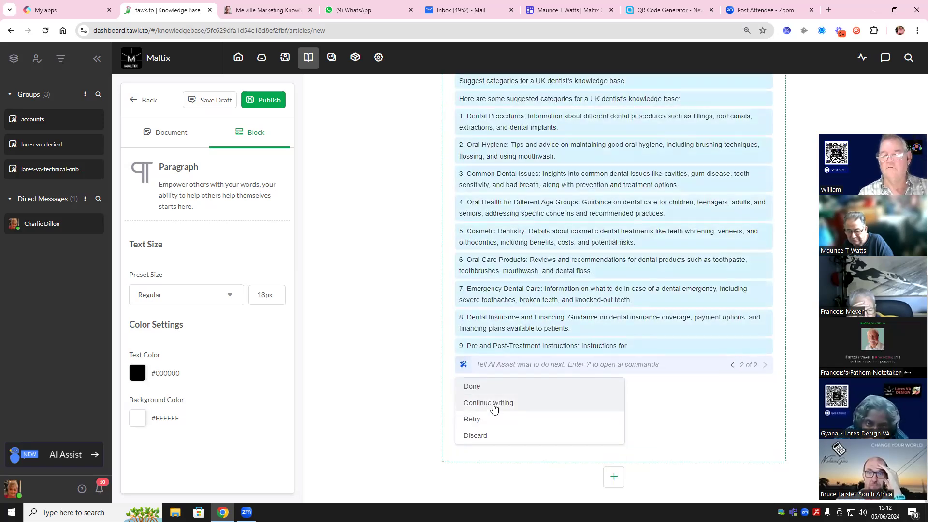
pyautogui.click(492, 404)
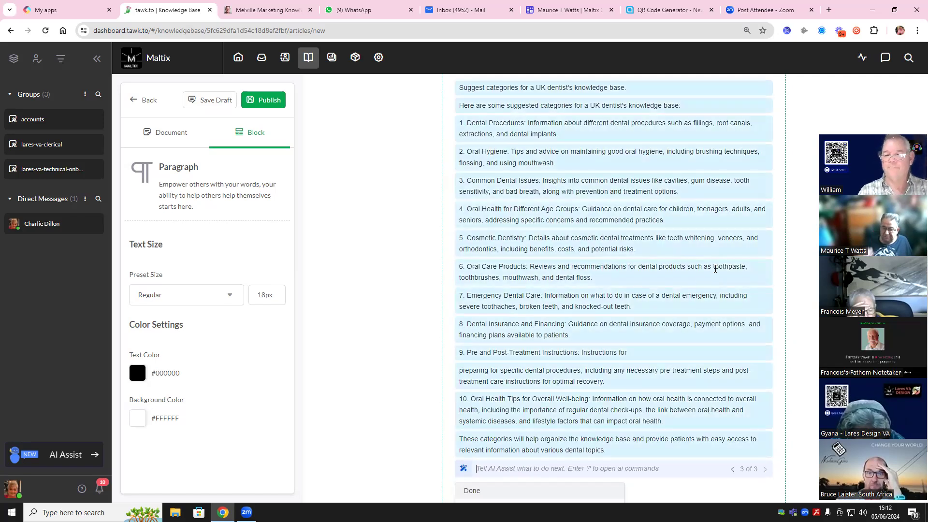
pyautogui.click(506, 403)
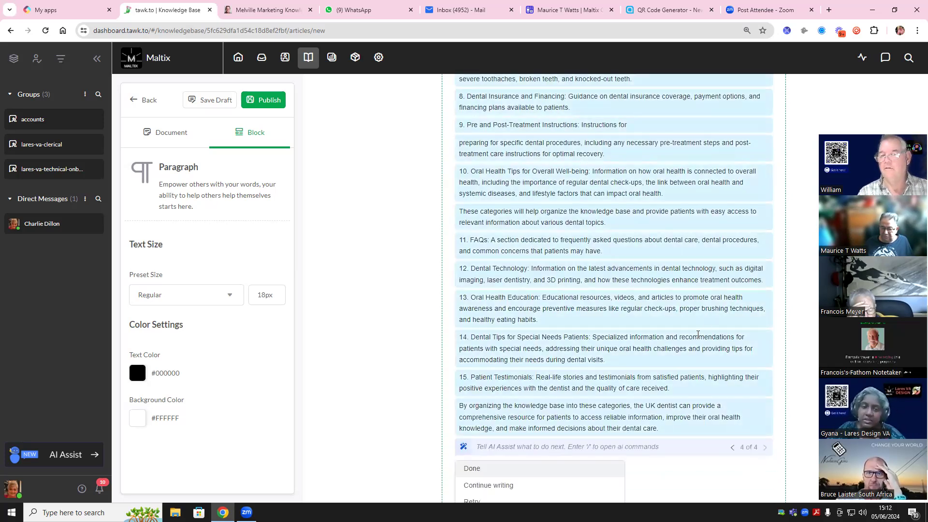
pyautogui.scroll(-2, 697, 335)
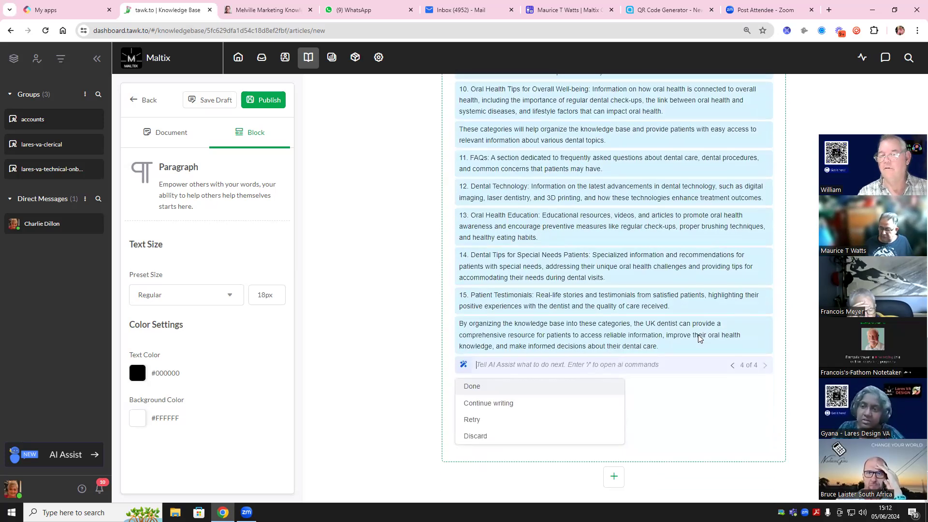
# Step: Accept the generated categories and delete the closing "By organizing the knowledge base into these categories" paragraph
pyautogui.click(472, 387)
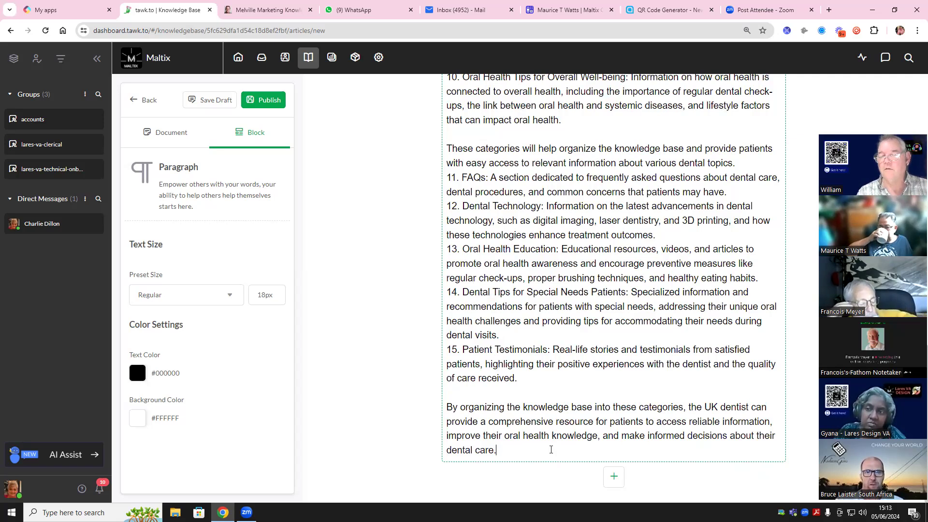
pyautogui.moveTo(520, 452); pyautogui.dragTo(446, 407)
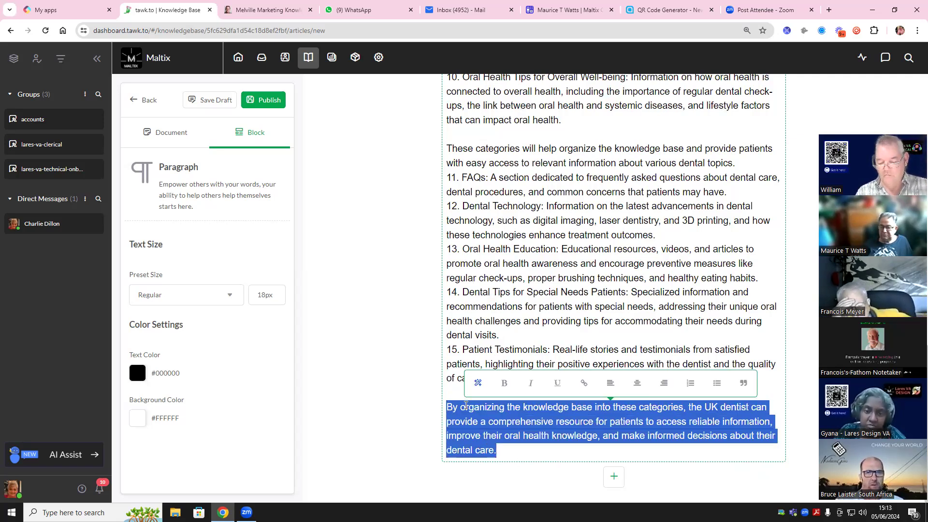
pyautogui.press('BackSpace')
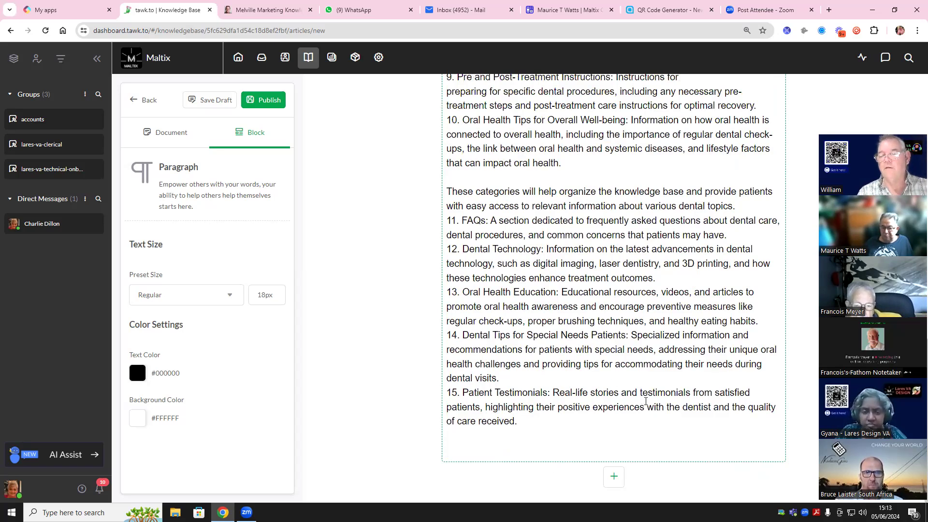
# Step: Add a paragraph block at the end of the article reading "create terms and conditions for a UK dentist"
pyautogui.click(615, 476)
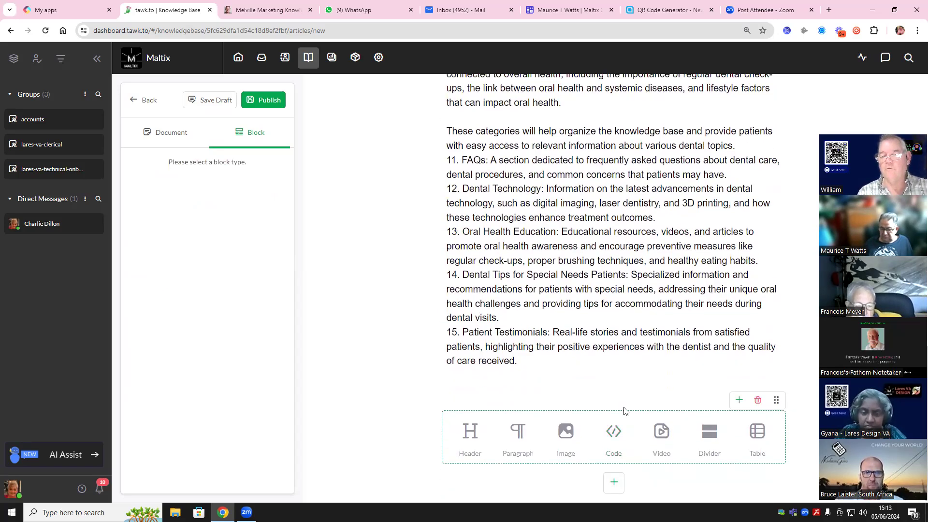
pyautogui.click(519, 427)
pyautogui.click(512, 451)
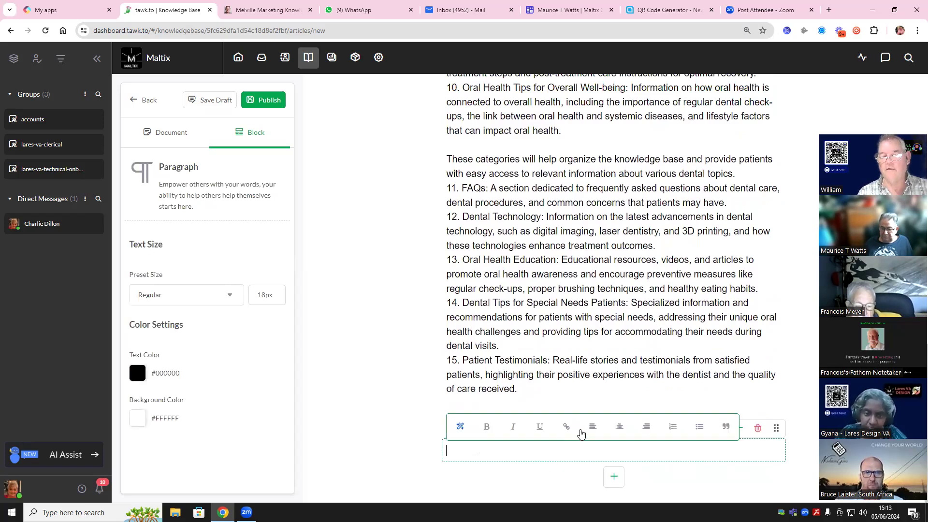
pyautogui.write('create t')
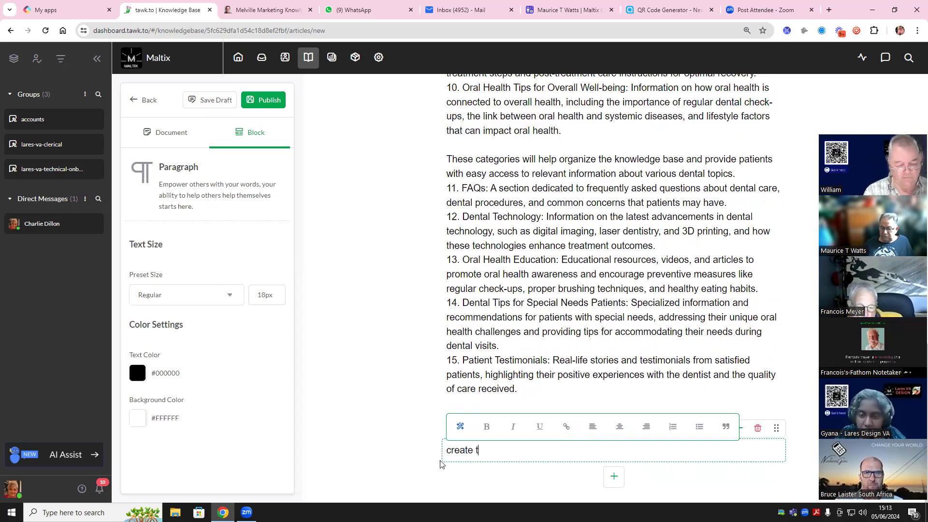
pyautogui.write('erm')
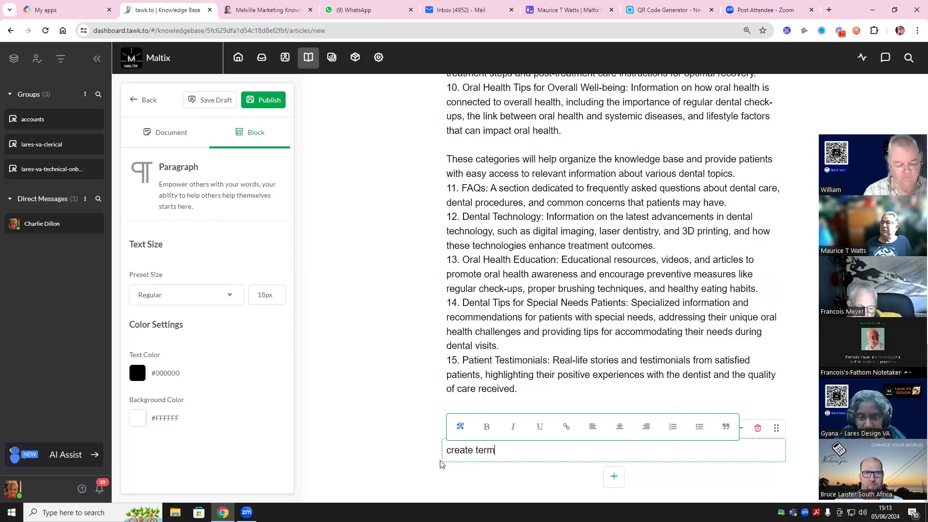
pyautogui.write('s and condi')
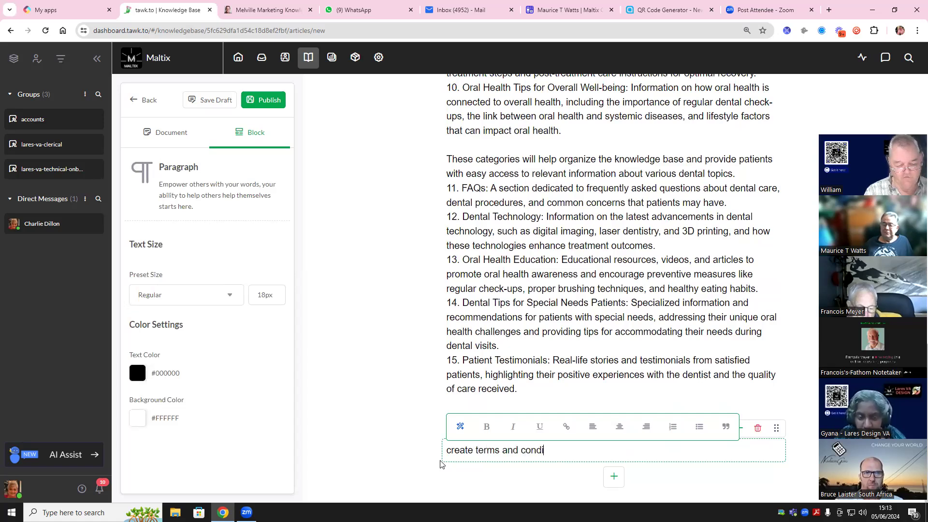
pyautogui.write('tions for a UK dentist')
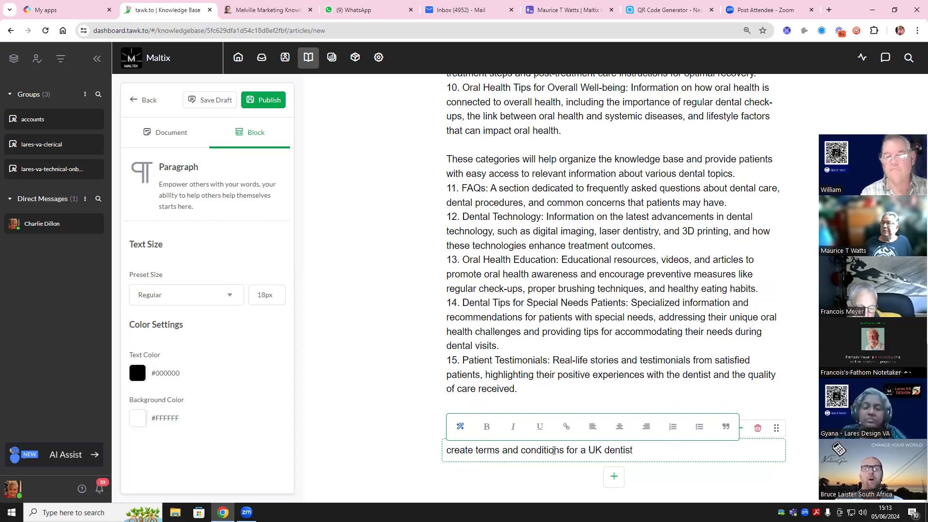
# Step: Run AI Assist on the whole terms and conditions prompt
pyautogui.tripleClick(441, 453)
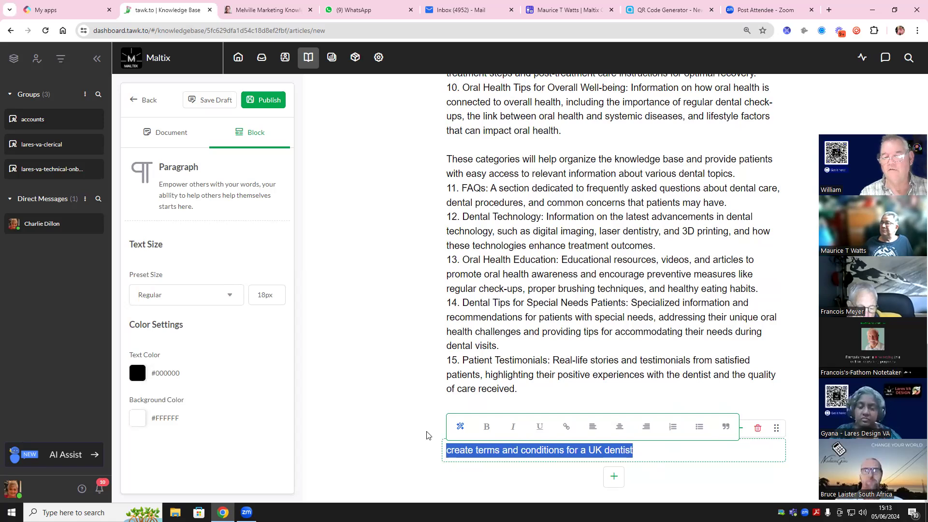
pyautogui.click(460, 426)
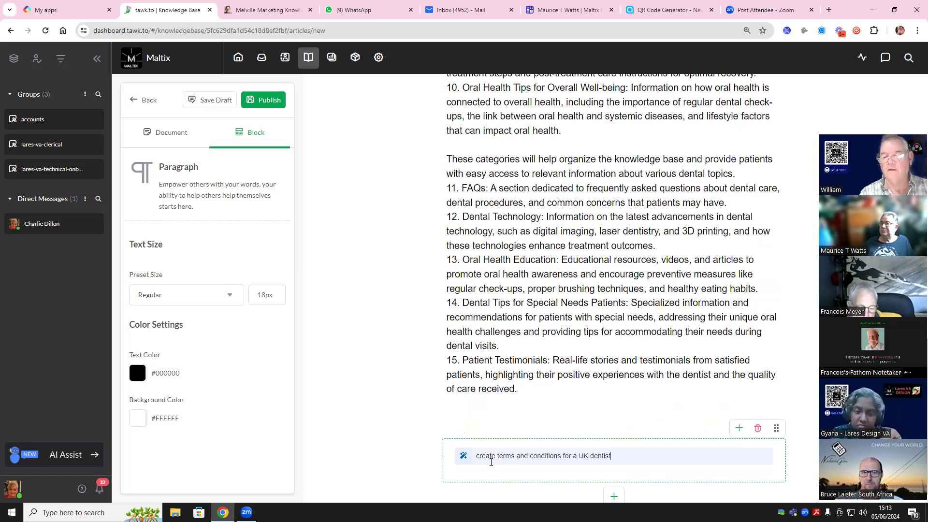
pyautogui.scroll(-1, 651, 430)
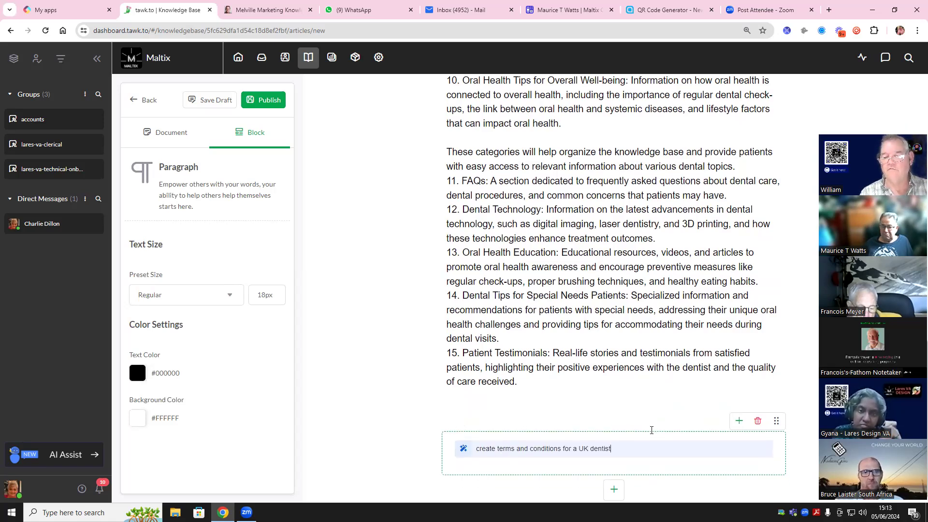
pyautogui.press('Return')
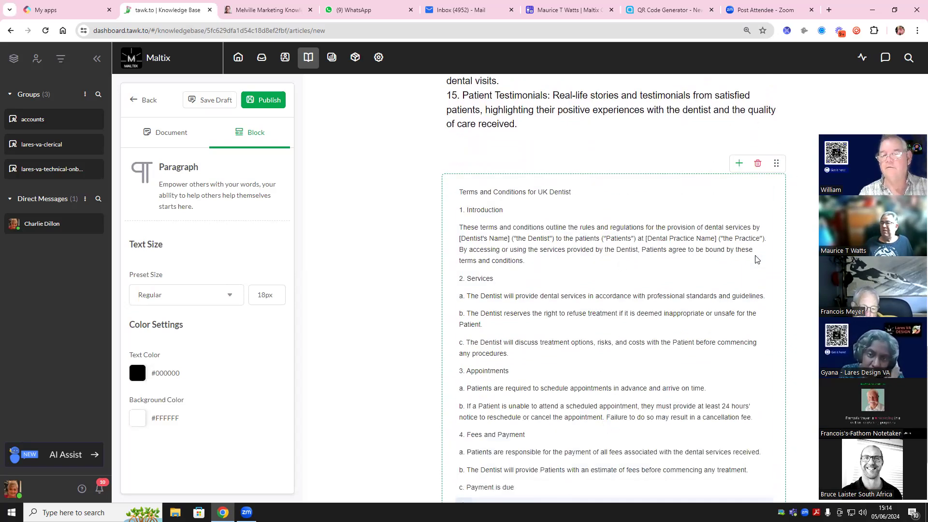
# Step: Insert a "legal category" paragraph above the generated terms and conditions, and accept the AI Assist text
pyautogui.click(739, 164)
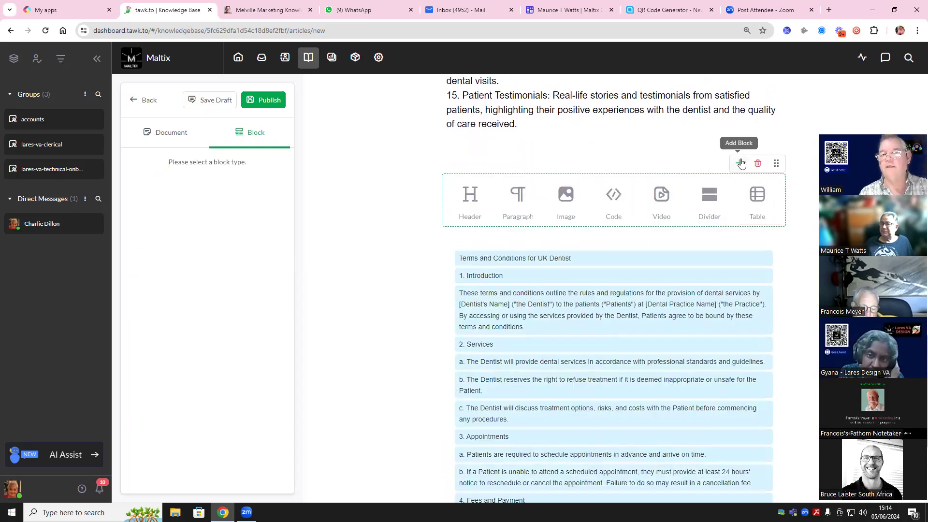
pyautogui.click(518, 202)
pyautogui.click(485, 187)
pyautogui.write('legal category')
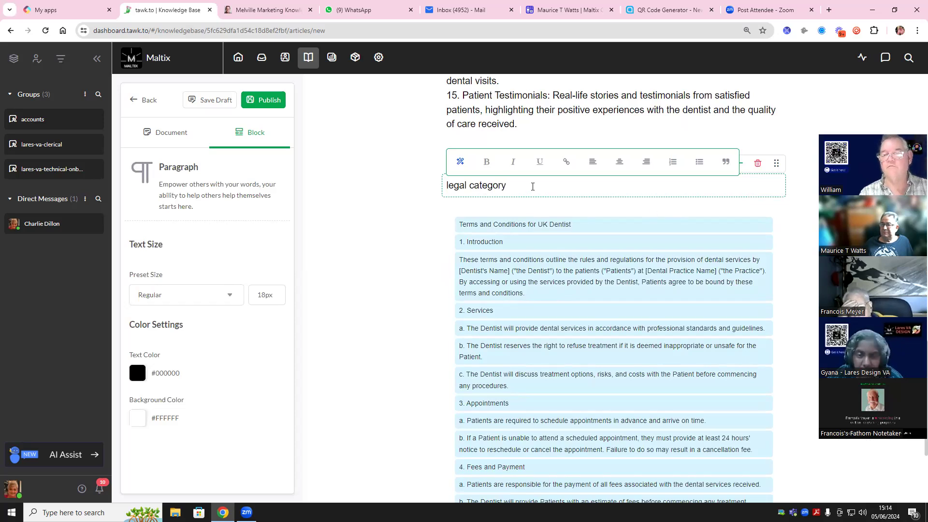
pyautogui.scroll(-3, 672, 220)
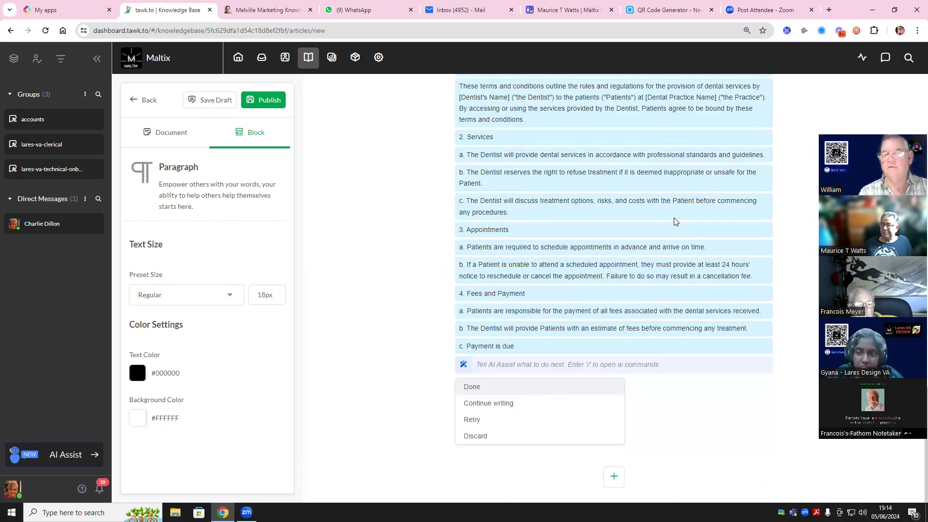
pyautogui.click(480, 387)
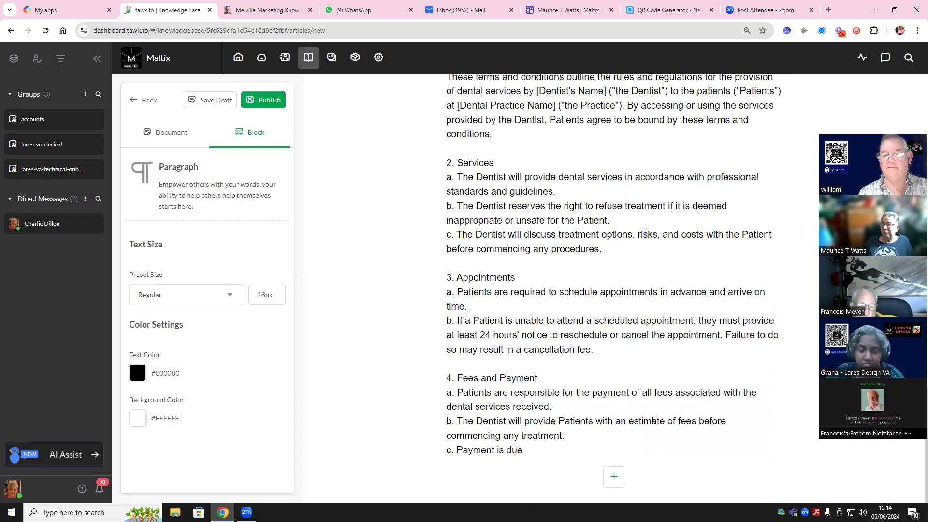
# Step: Add a paragraph block below the terms and conditions reading "Standard operating procedures for UK dentist"
pyautogui.click(614, 476)
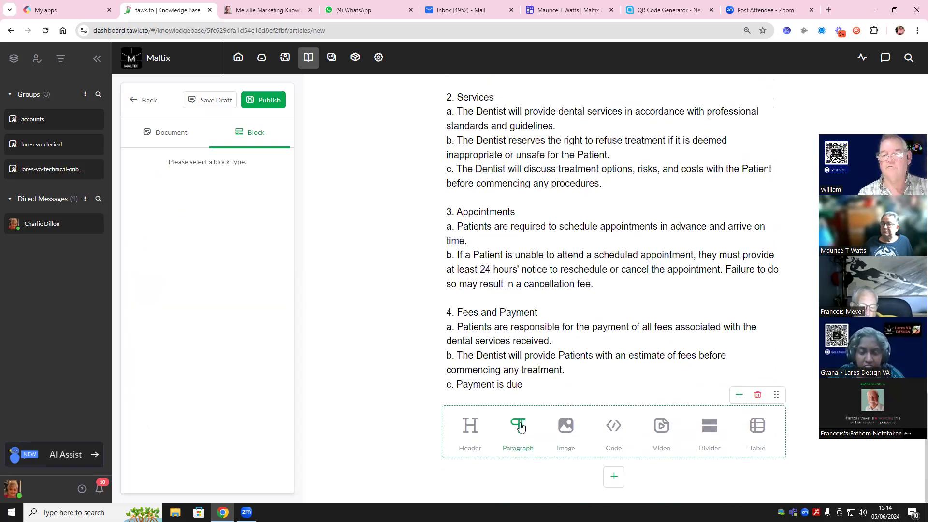
pyautogui.scroll(5, 594, 334)
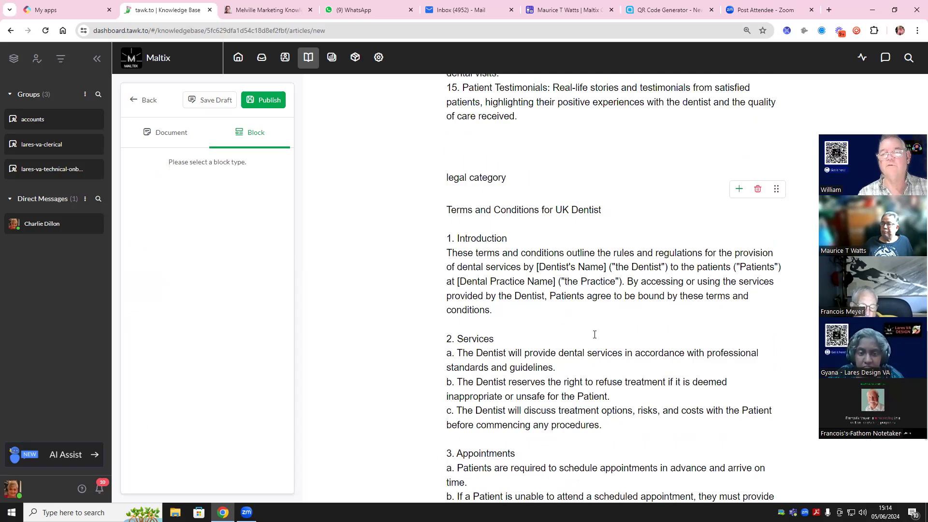
pyautogui.scroll(-5, 595, 334)
pyautogui.click(518, 429)
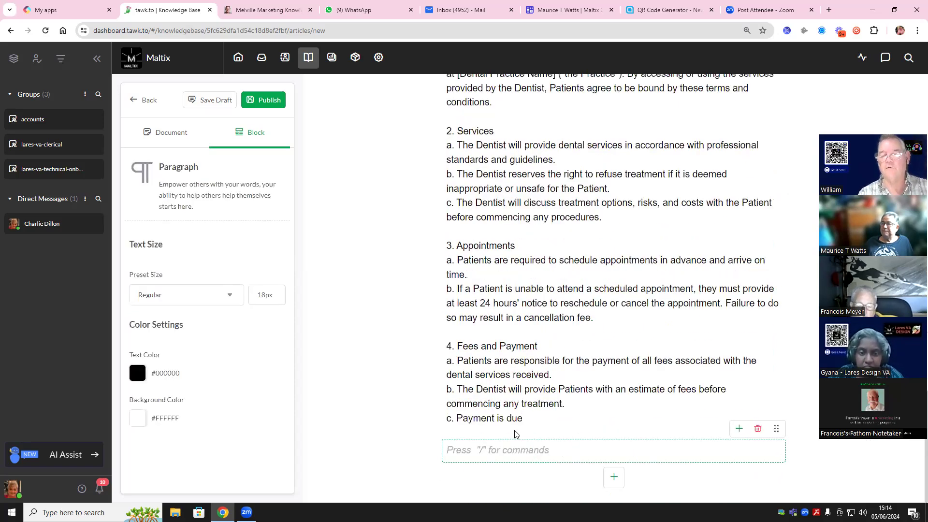
pyautogui.click(594, 447)
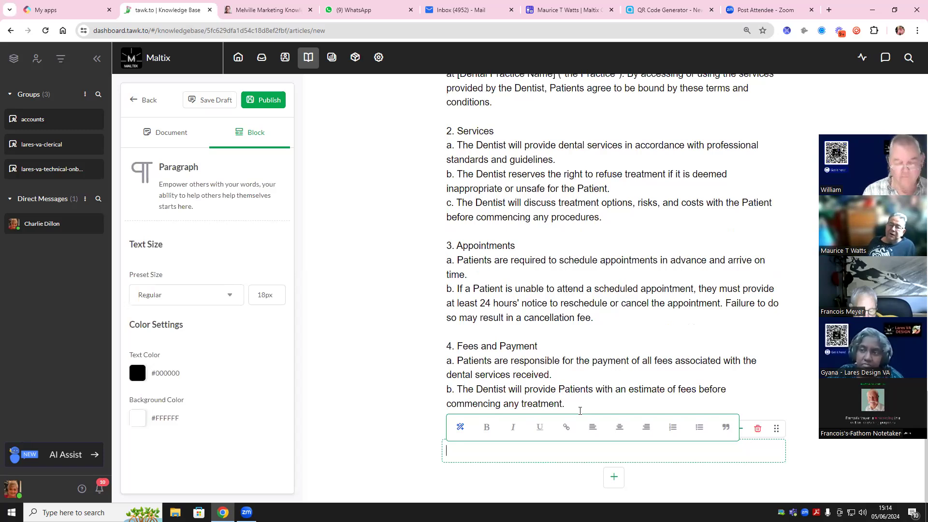
pyautogui.write('tanda')
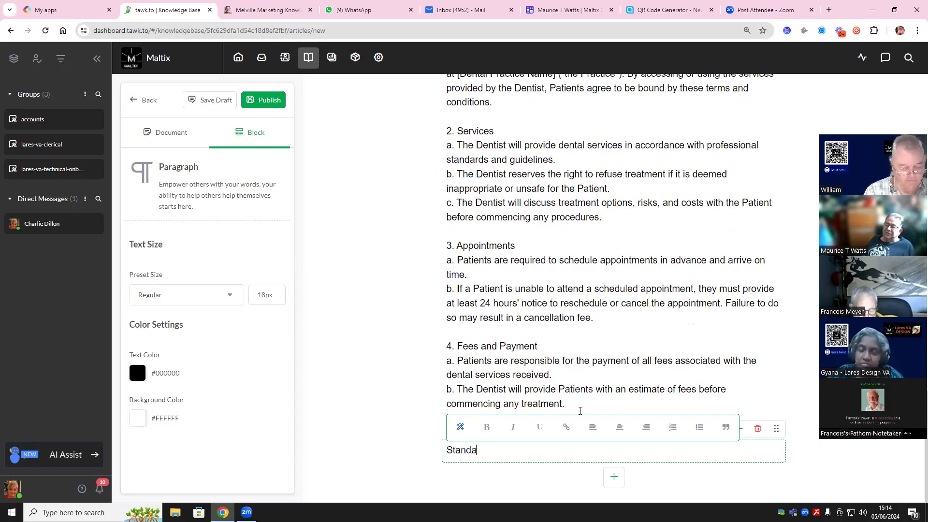
pyautogui.write('rd ope')
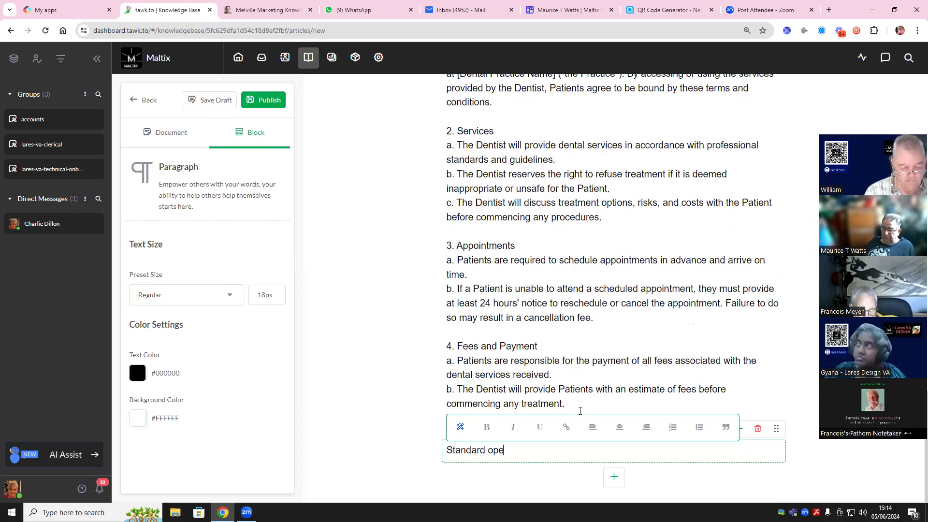
pyautogui.write('rating p')
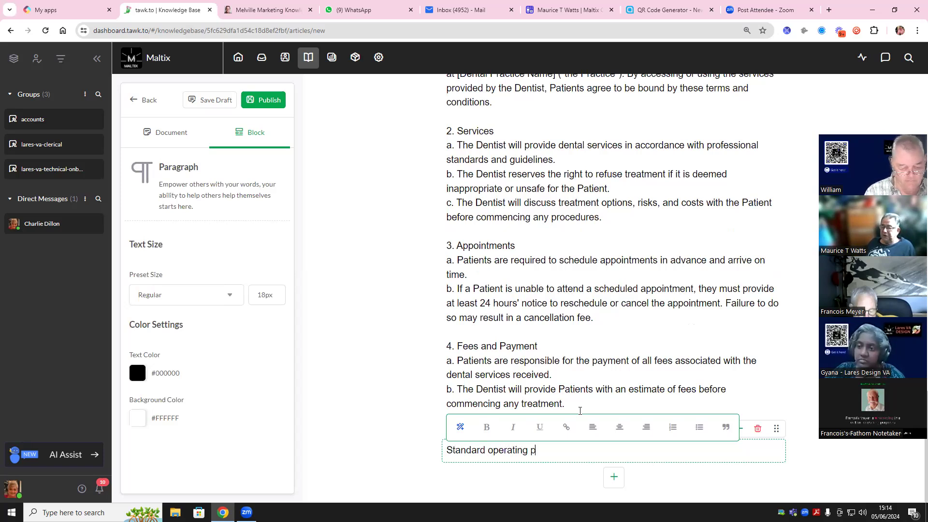
pyautogui.write('rocedures')
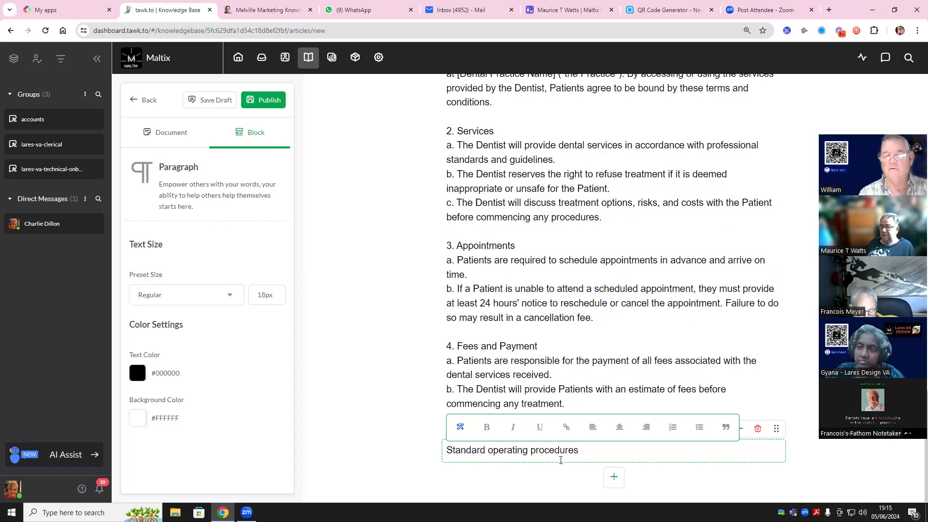
pyautogui.write(' for ')
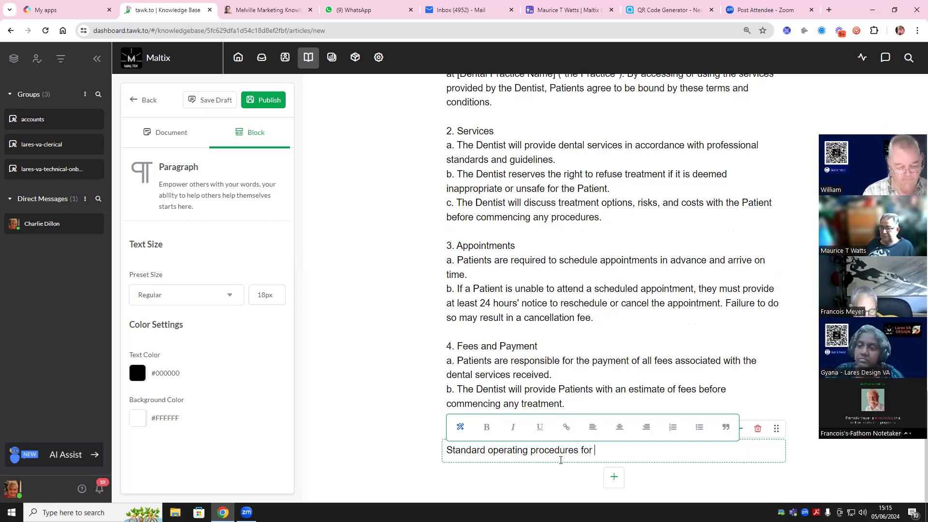
pyautogui.write('UK de')
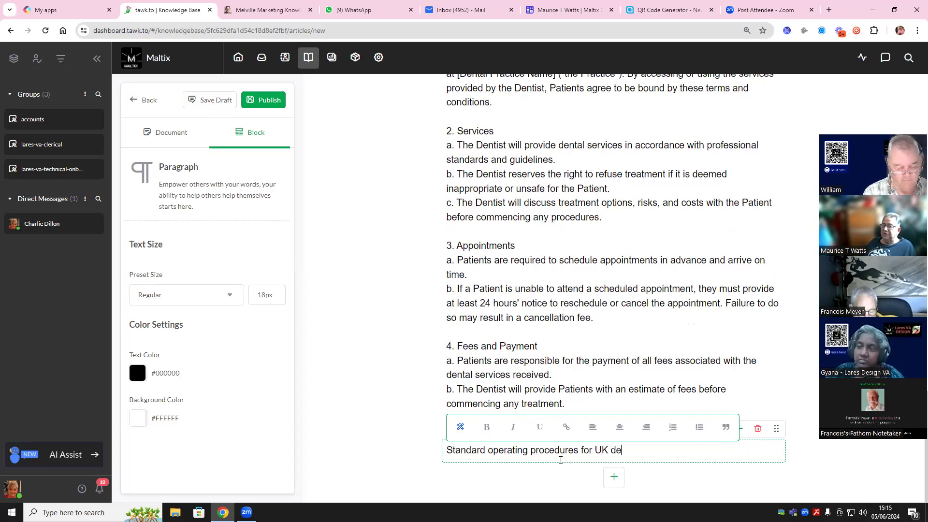
pyautogui.write('ntist')
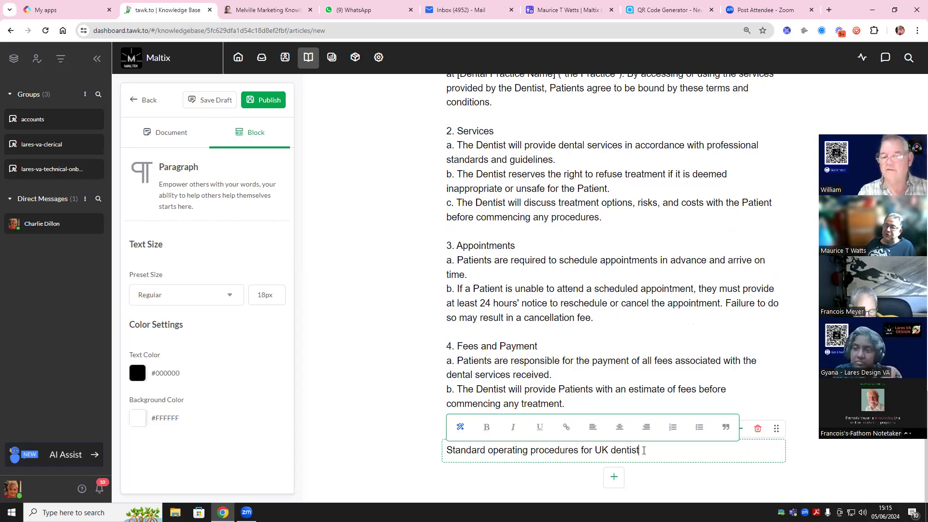
# Step: Generate the standard operating procedures from the whole prompt with AI Assist, continue writing once, and accept the text
pyautogui.moveTo(644, 451); pyautogui.dragTo(454, 453)
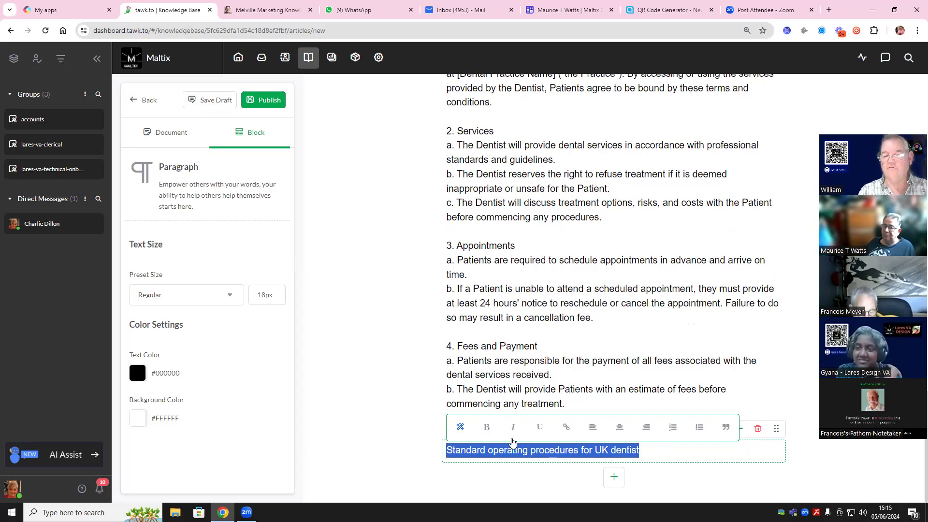
pyautogui.click(460, 427)
pyautogui.press('Return')
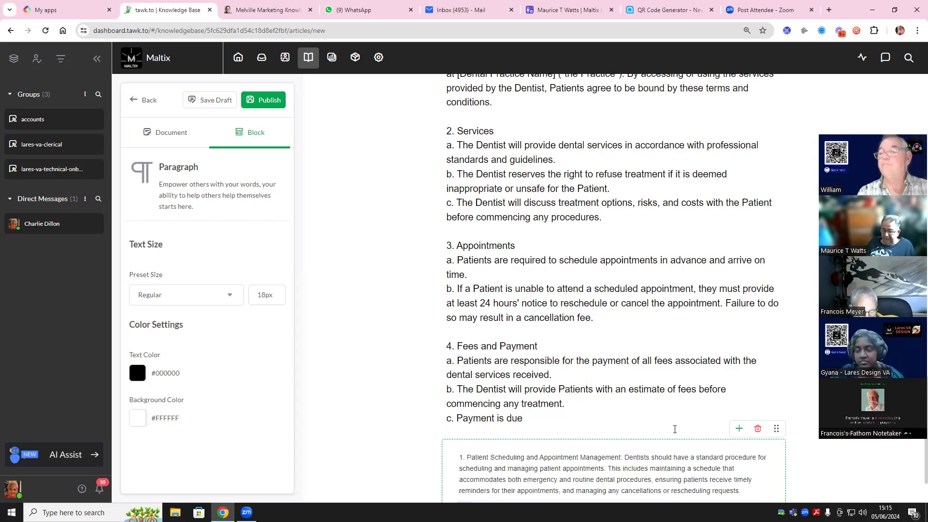
pyautogui.scroll(-3, 688, 394)
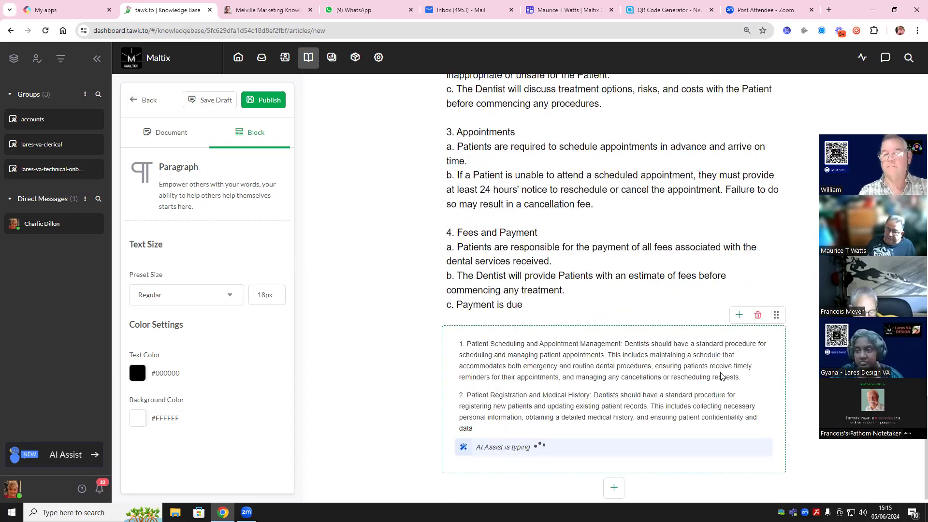
pyautogui.scroll(-1, 627, 382)
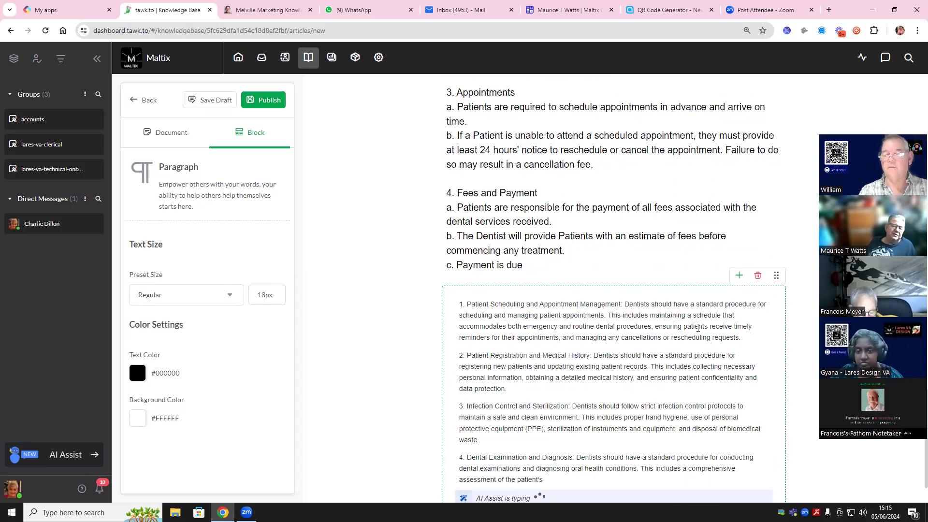
pyautogui.scroll(-1, 703, 385)
pyautogui.scroll(-2, 706, 385)
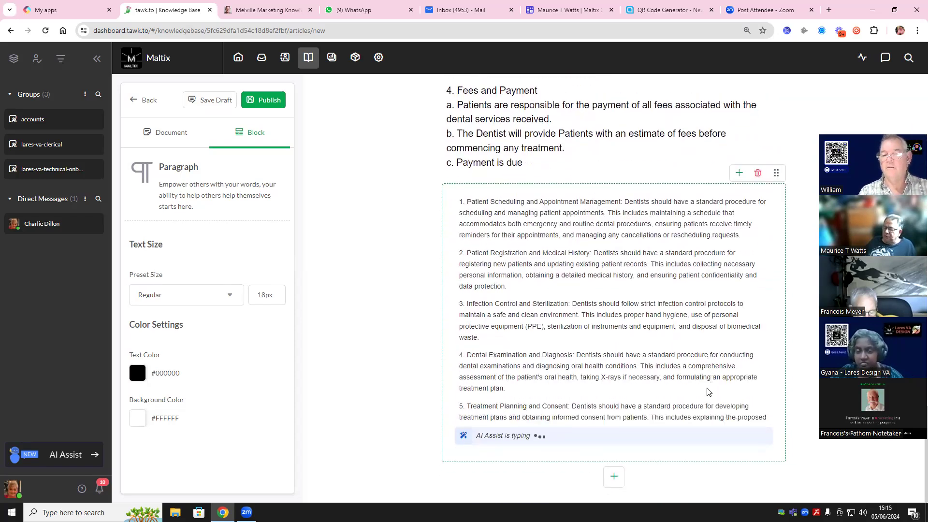
pyautogui.scroll(-1, 709, 389)
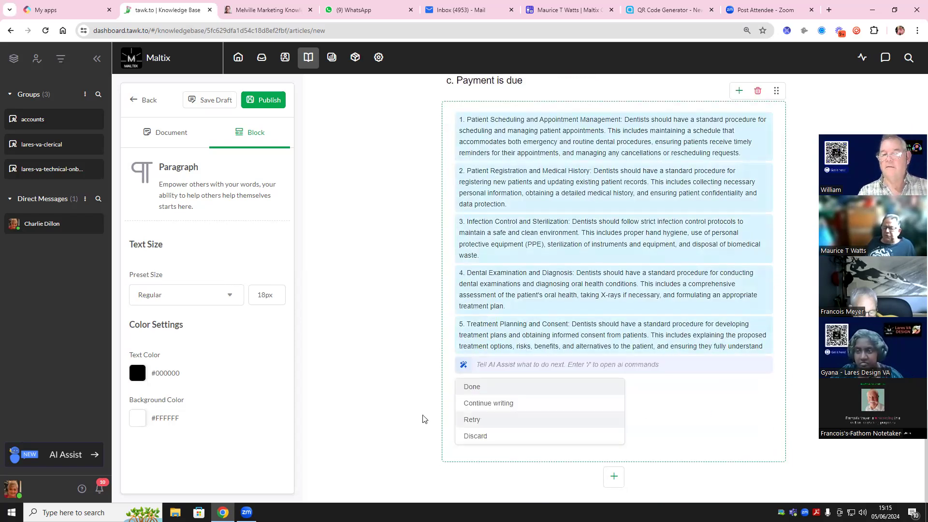
pyautogui.click(484, 404)
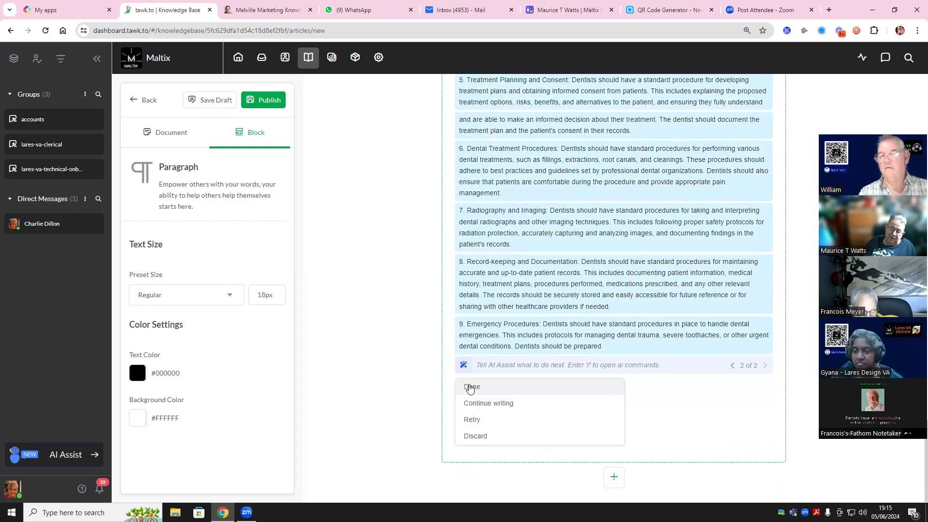
pyautogui.click(473, 388)
# Step: Review the article from its title through the keywords and the suggested categories list
pyautogui.scroll(20, 606, 368)
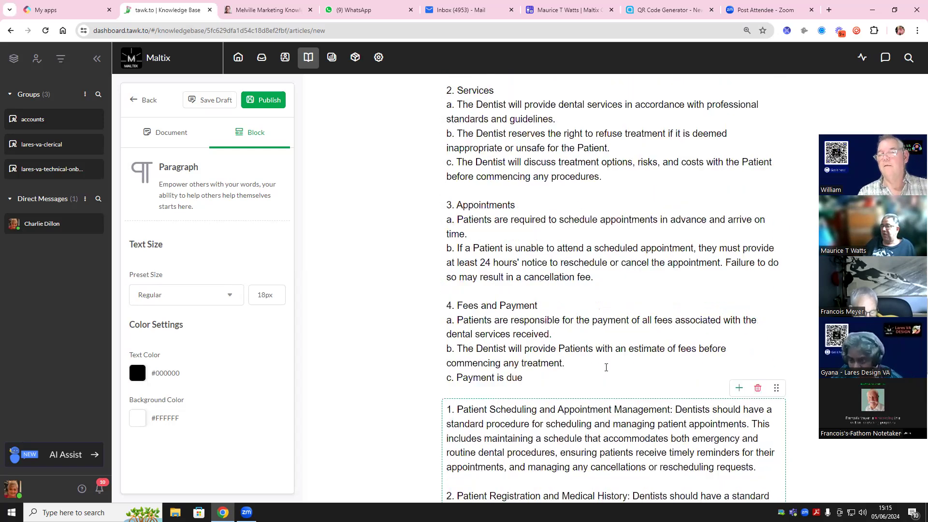
pyautogui.scroll(9, 606, 368)
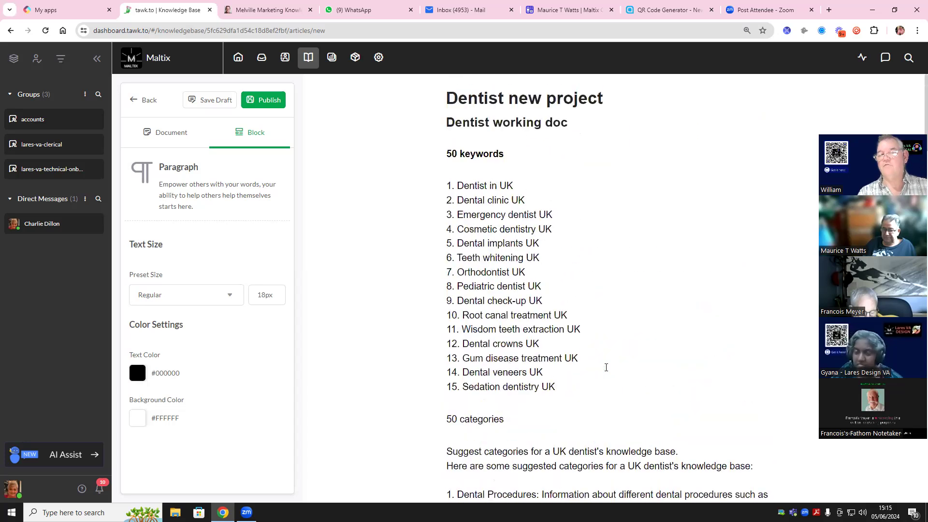
pyautogui.scroll(-8, 620, 379)
pyautogui.scroll(3, 622, 379)
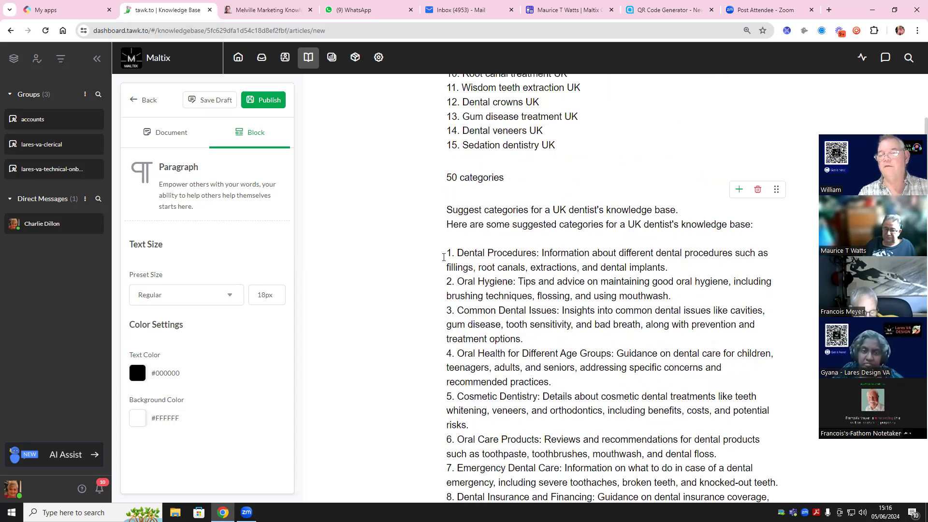
# Step: Extend the "50 categories" line to read "50 categories print them off"
pyautogui.click(515, 187)
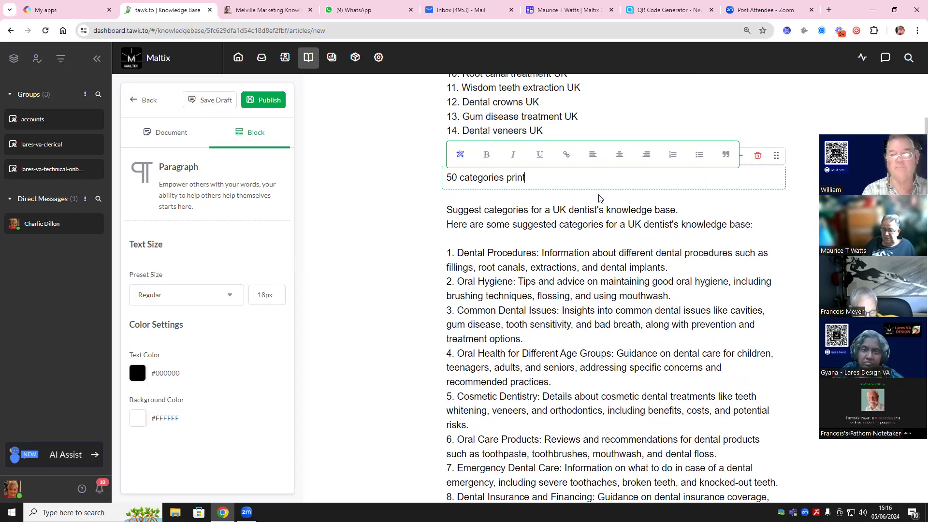
pyautogui.write('m off')
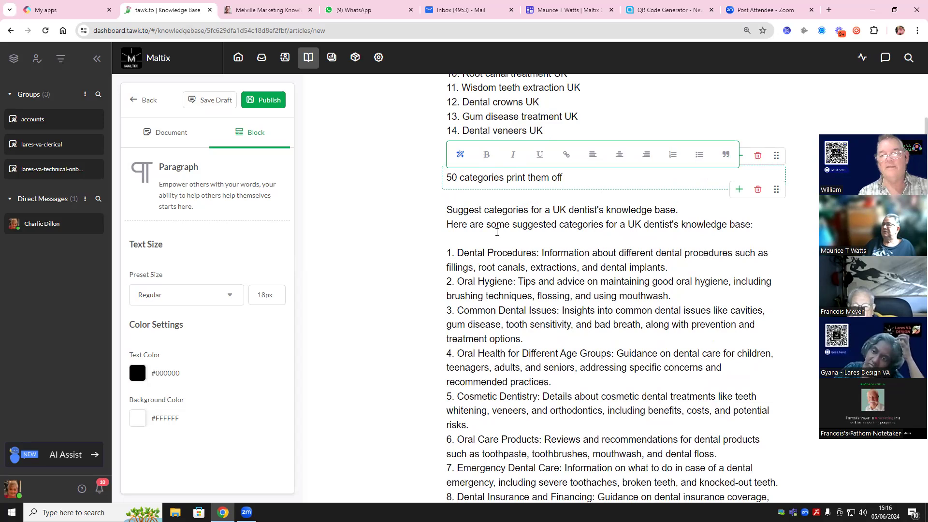
# Step: Go through the suggested categories one by one, from Dental Procedures to Dental Insurance and Financing, highlighting their names
pyautogui.moveTo(457, 253); pyautogui.dragTo(545, 247)
pyautogui.moveTo(457, 281); pyautogui.dragTo(517, 276)
pyautogui.moveTo(457, 310); pyautogui.dragTo(557, 310)
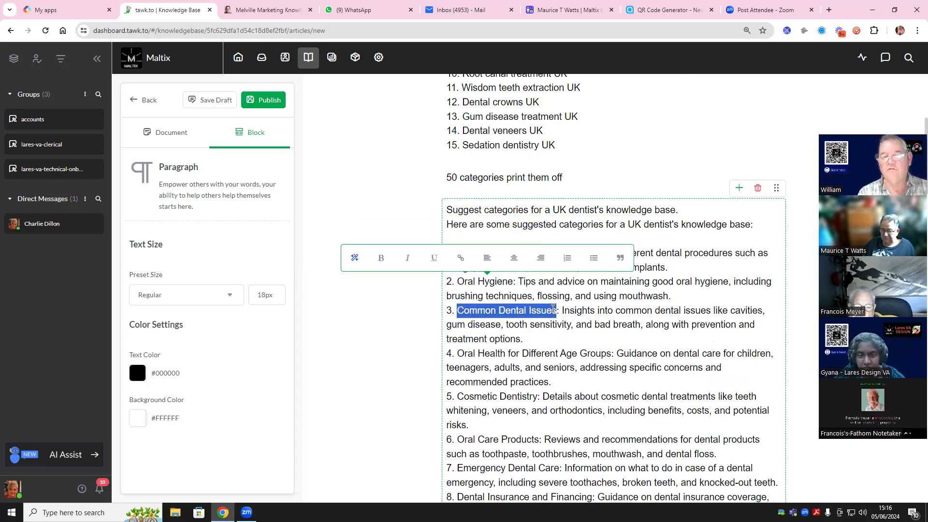
pyautogui.click(458, 353)
pyautogui.moveTo(458, 354); pyautogui.dragTo(502, 340)
pyautogui.moveTo(464, 396); pyautogui.dragTo(526, 389)
pyautogui.scroll(-3, 526, 389)
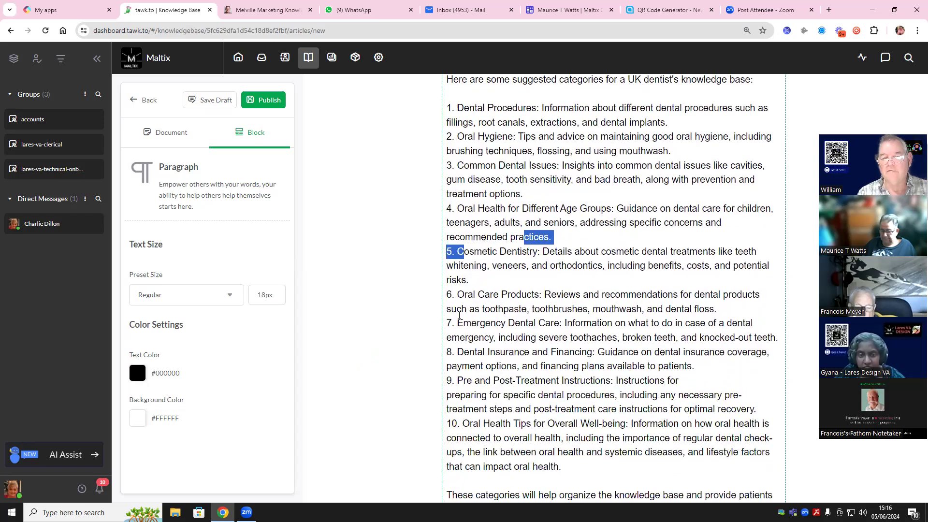
pyautogui.moveTo(458, 296); pyautogui.dragTo(534, 296)
pyautogui.moveTo(457, 323); pyautogui.dragTo(561, 325)
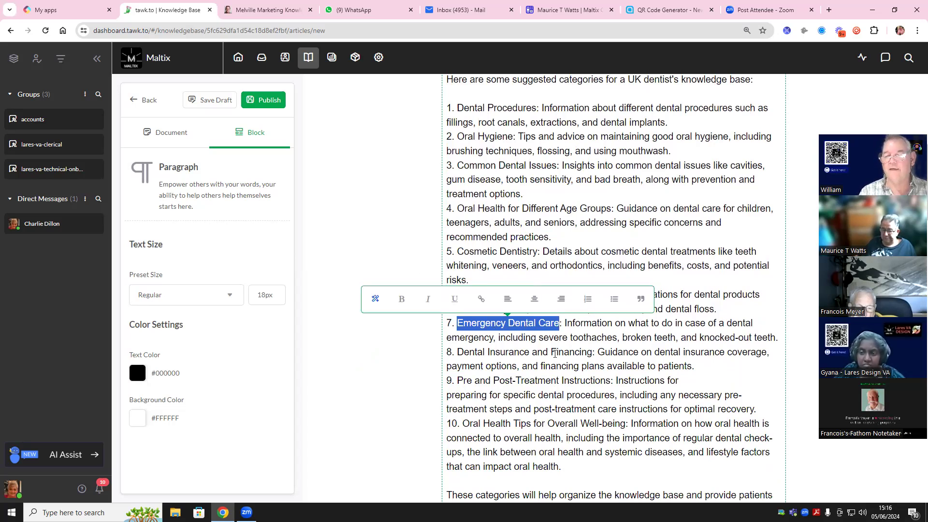
pyautogui.scroll(-3, 555, 353)
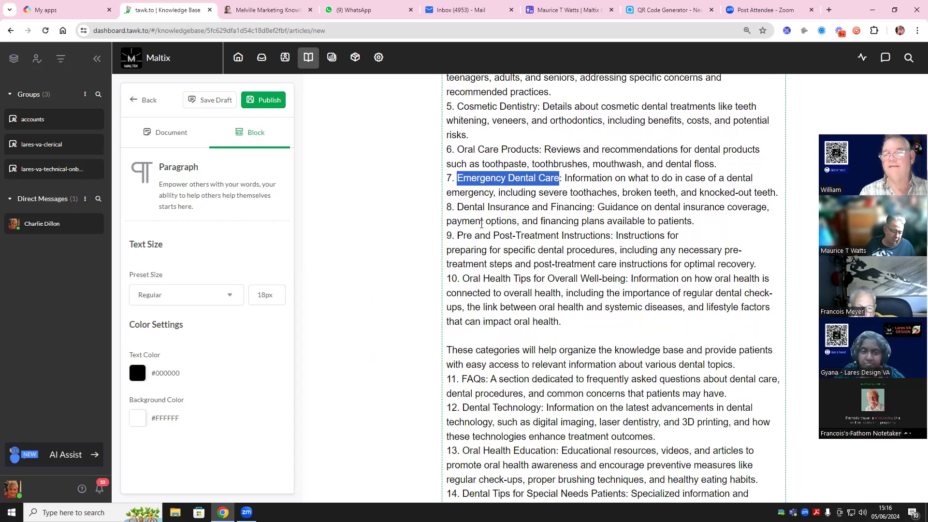
pyautogui.moveTo(457, 205); pyautogui.dragTo(591, 205)
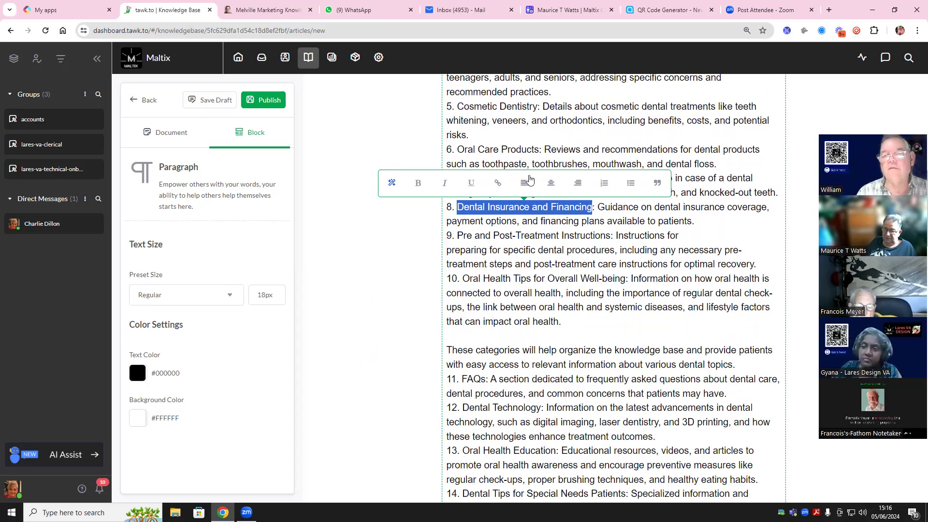
pyautogui.scroll(2, 534, 156)
pyautogui.scroll(3, 534, 156)
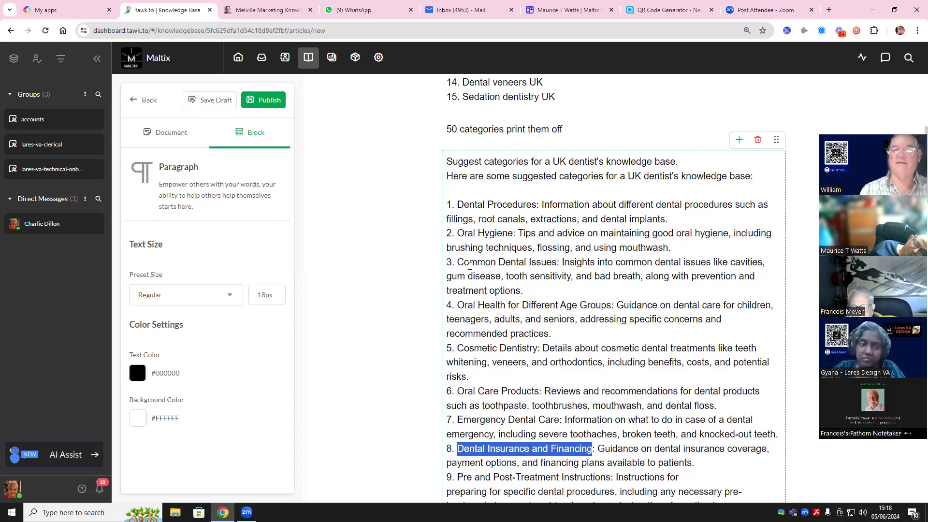
pyautogui.scroll(-3, 404, 333)
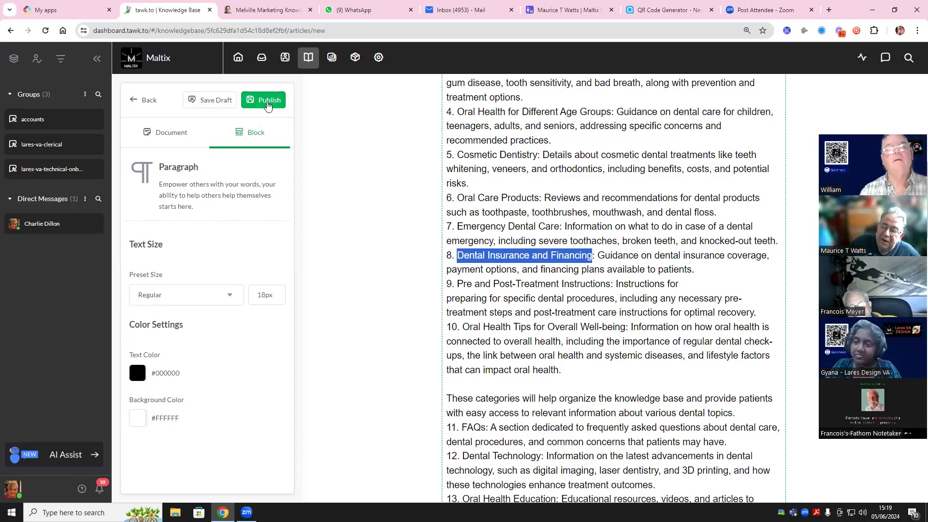
# Step: Publish the dentist project article
pyautogui.click(207, 101)
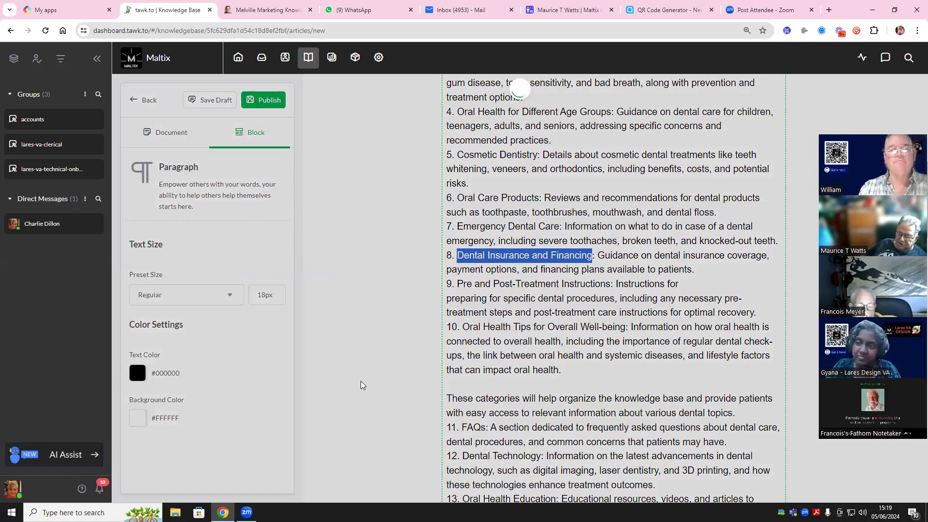
pyautogui.click(401, 363)
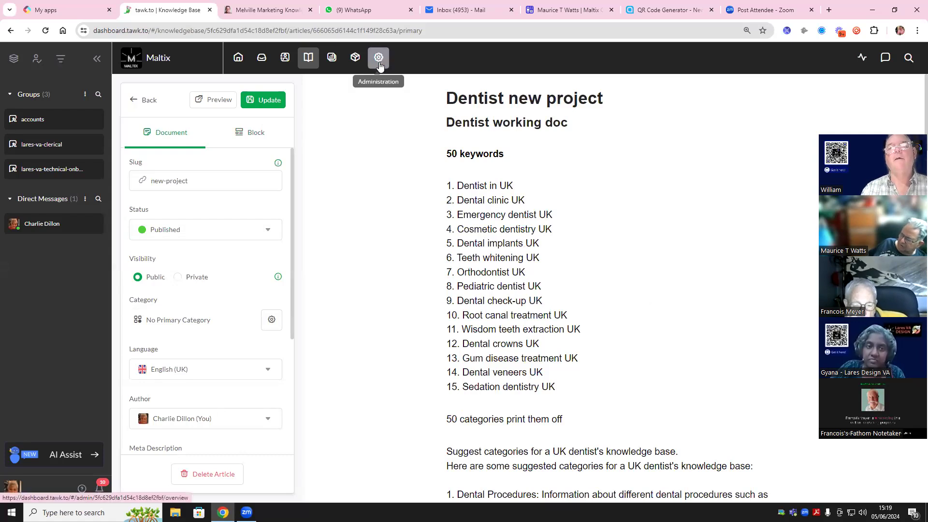
# Step: Insert a paragraph block reading "Top categories" above the "legal category" line, correcting its spelling
pyautogui.scroll(-1, 552, 256)
pyautogui.scroll(-10, 552, 256)
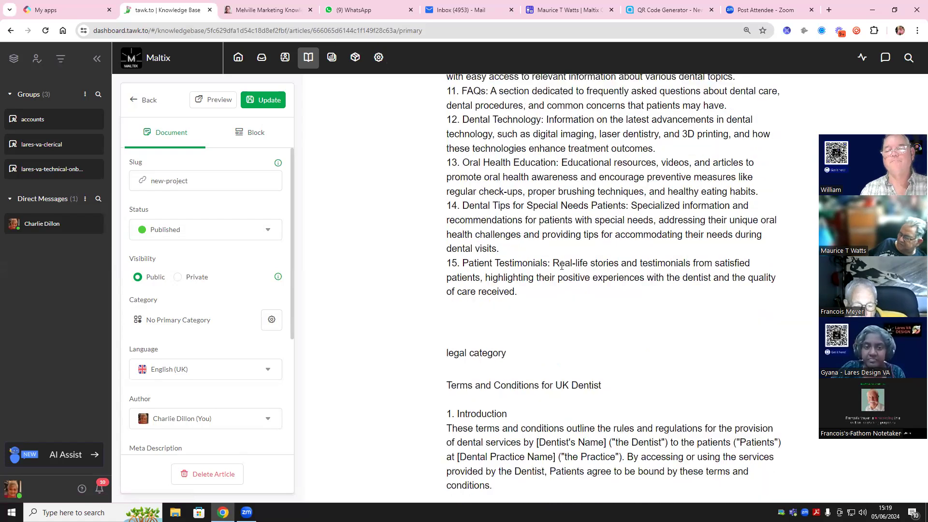
pyautogui.scroll(-4, 561, 265)
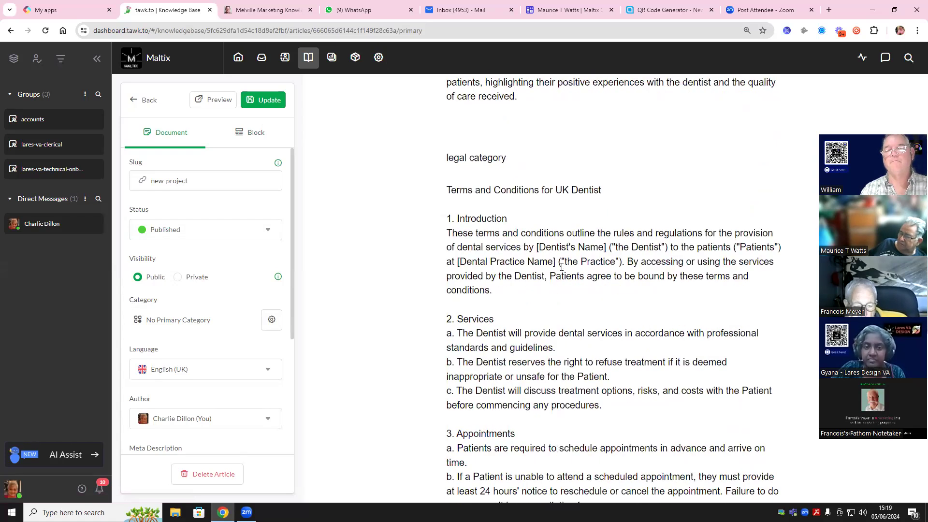
pyautogui.click(739, 136)
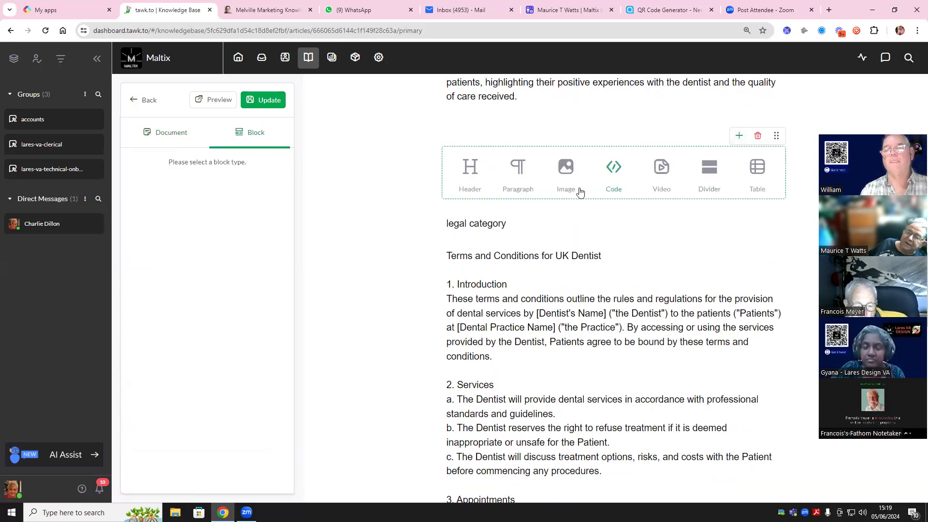
pyautogui.click(518, 170)
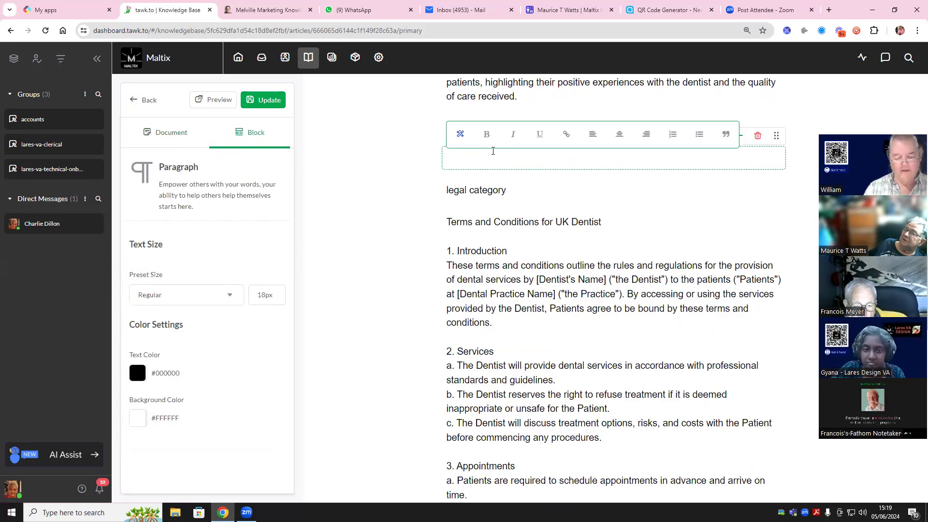
pyautogui.write('Top')
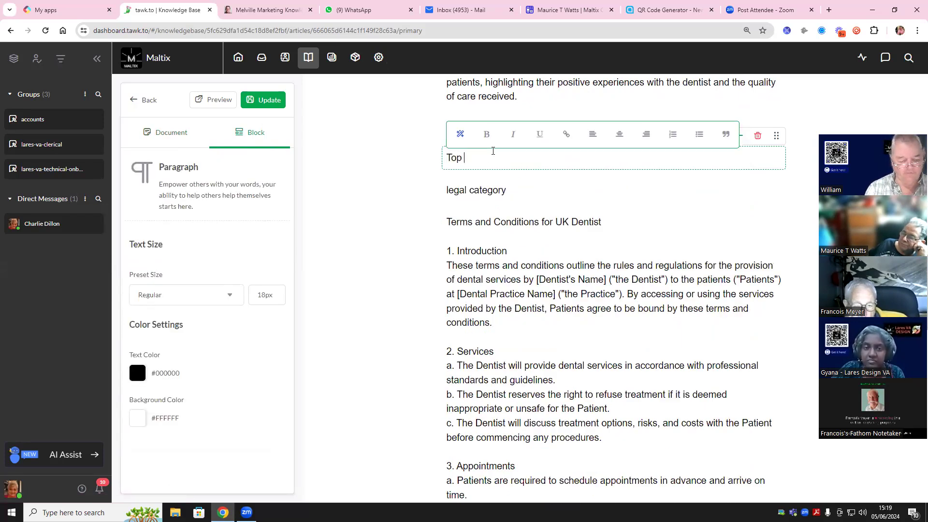
pyautogui.write(' categorieds')
pyautogui.moveTo(529, 160); pyautogui.dragTo(494, 160)
pyautogui.press('BackSpace')
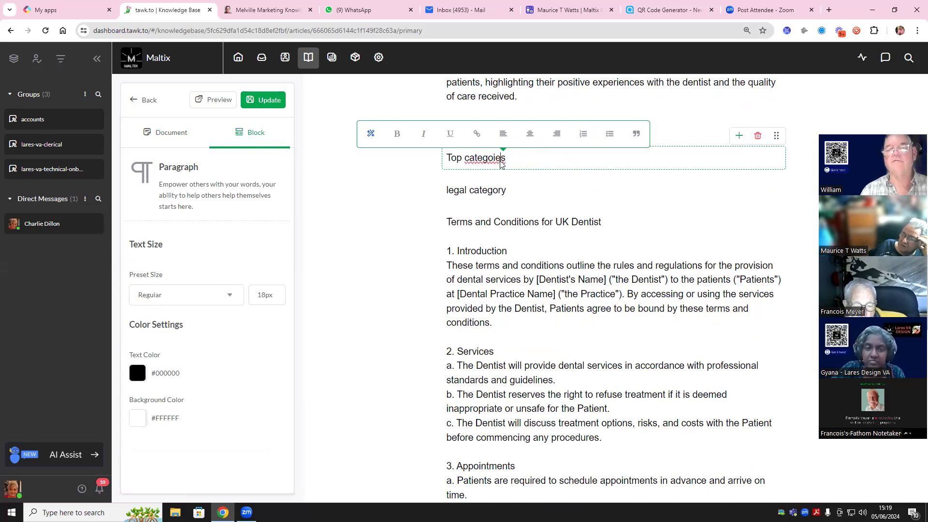
pyautogui.rightClick(501, 165)
pyautogui.click(561, 168)
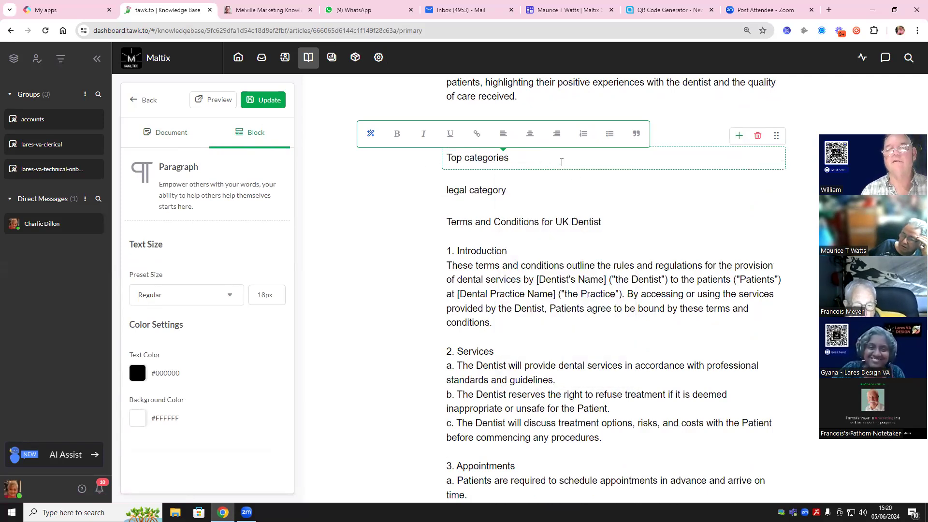
# Step: Add a paragraph block below "Top categories" with "Healthcare / preventions" as its first bulleted item
pyautogui.click(739, 135)
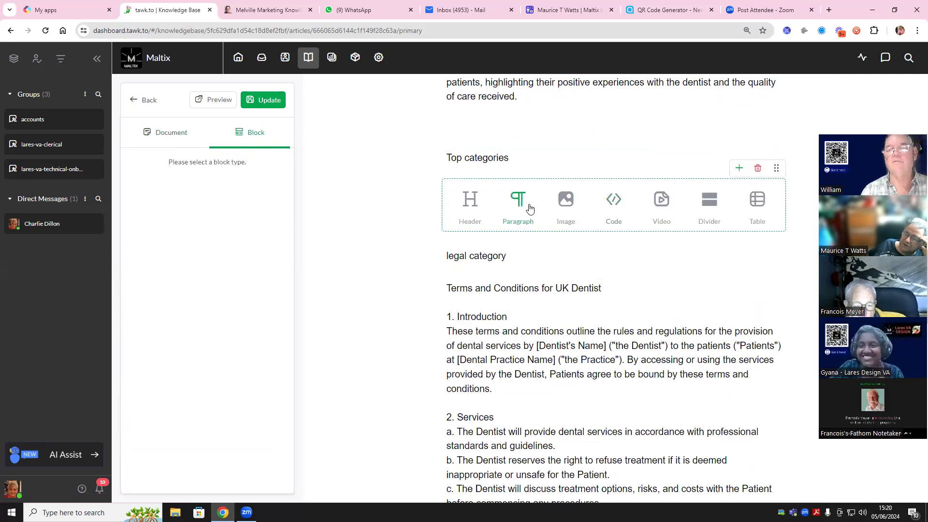
pyautogui.click(530, 208)
pyautogui.click(483, 190)
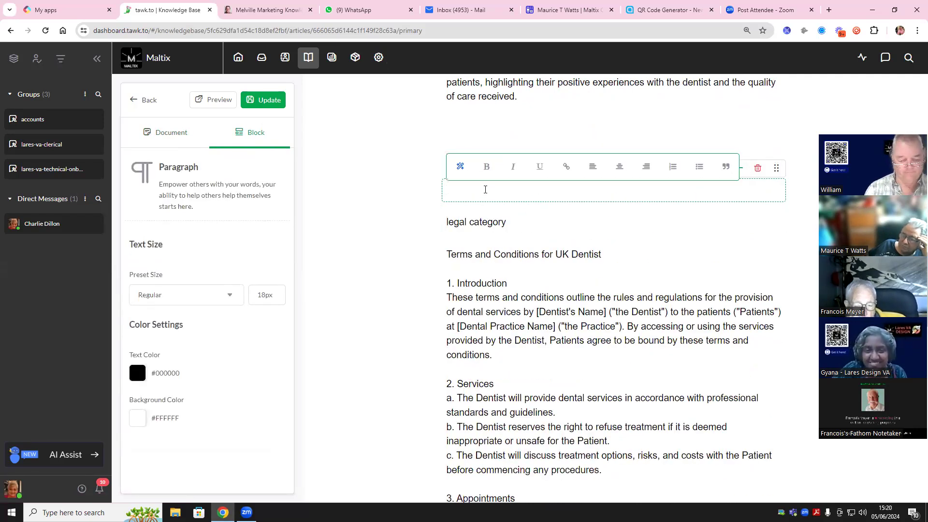
pyautogui.write('Healthcare')
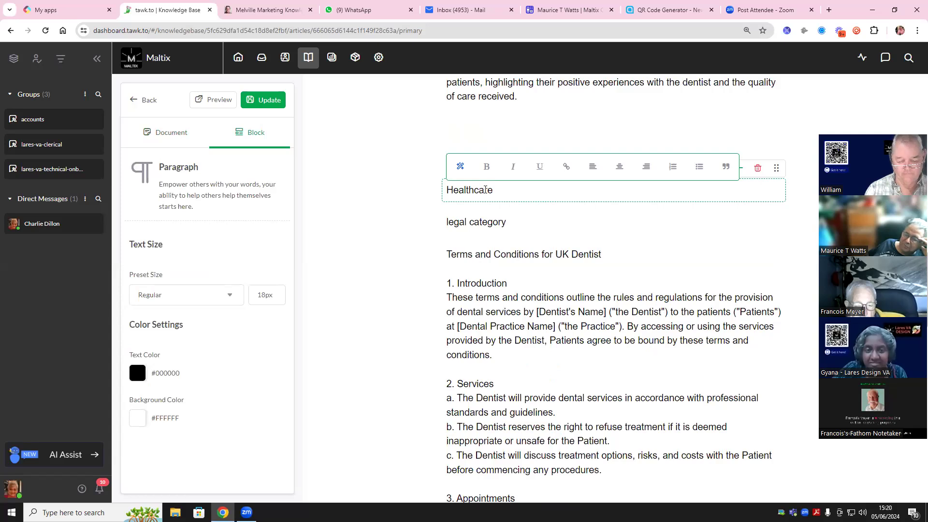
pyautogui.write(' / pre')
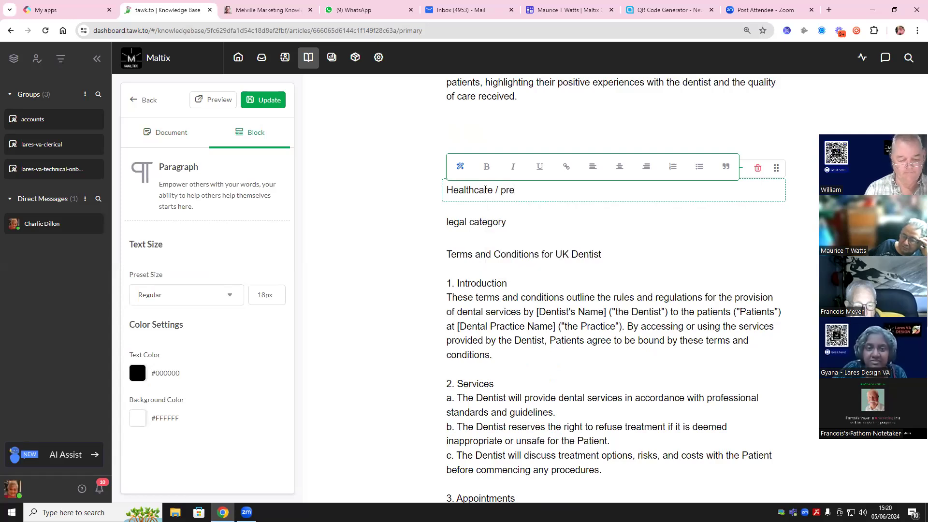
pyautogui.write('ventions')
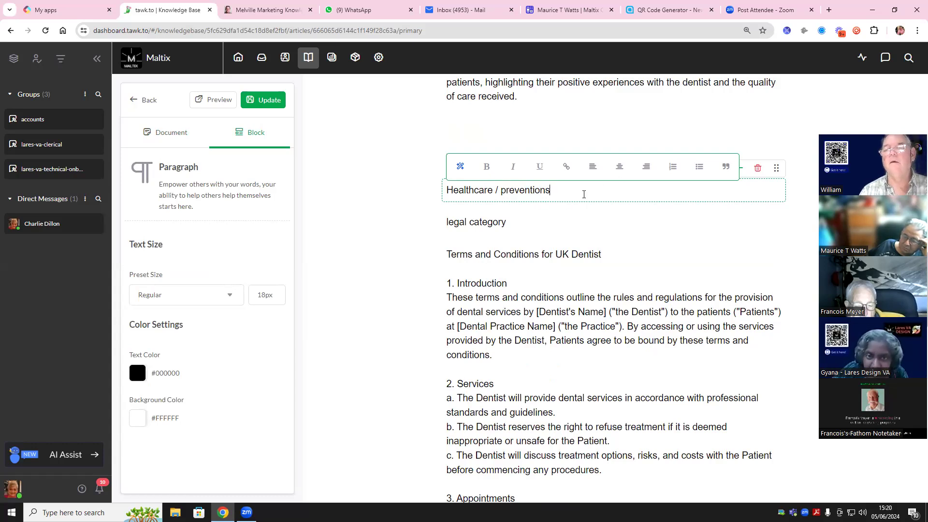
pyautogui.click(699, 167)
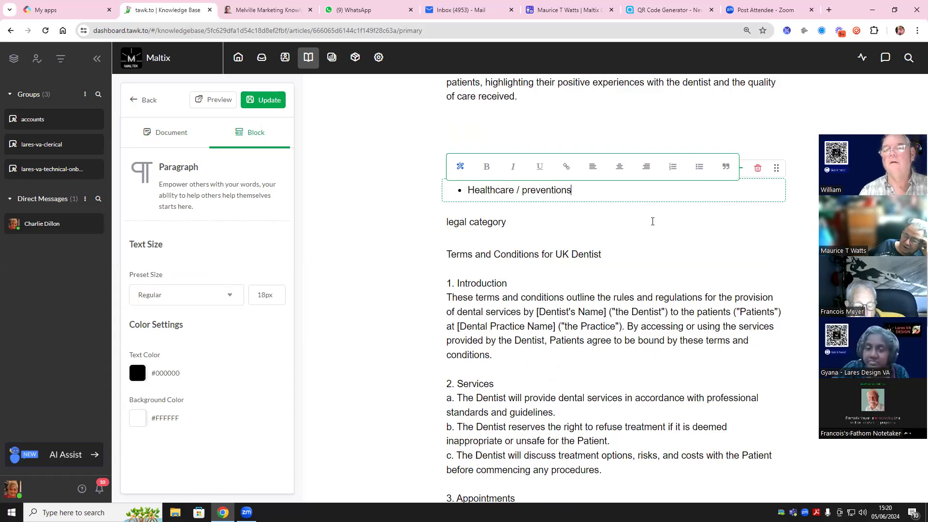
# Step: Add the bullets "Fixing your problem" and "Cosmetic dentistry looking better" to the top categories list
pyautogui.press('Return')
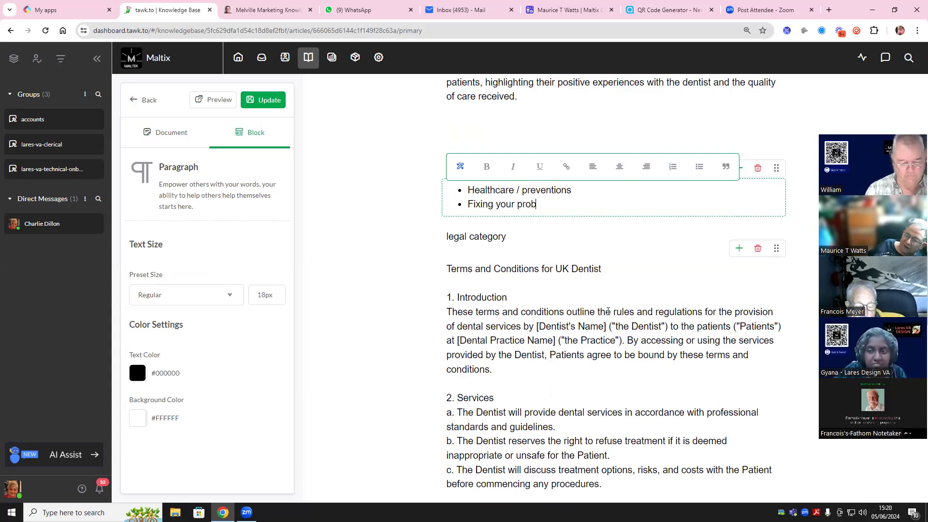
pyautogui.write('em')
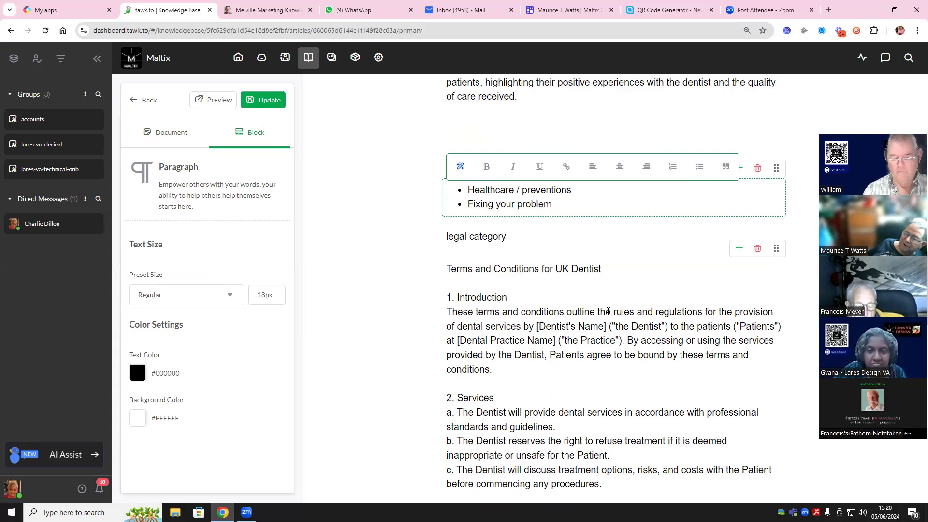
pyautogui.press('Return')
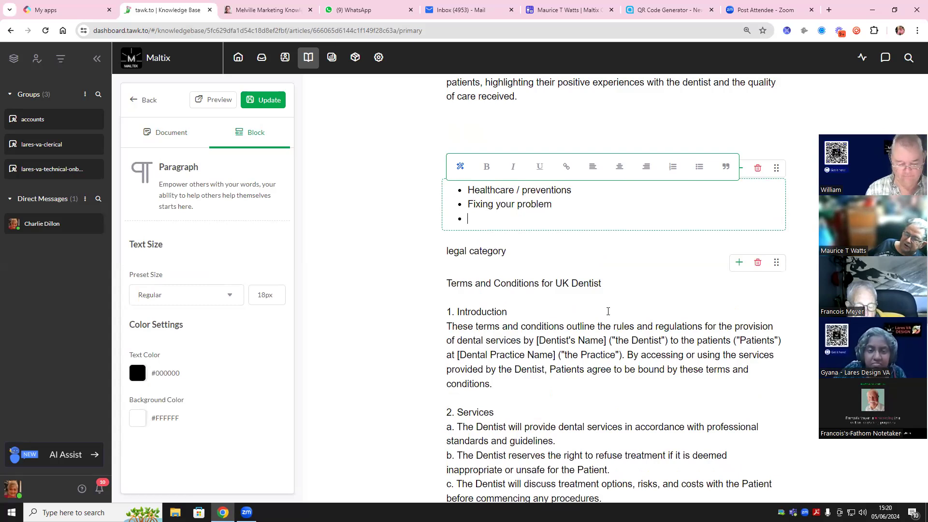
pyautogui.write('Cosmetic dentis')
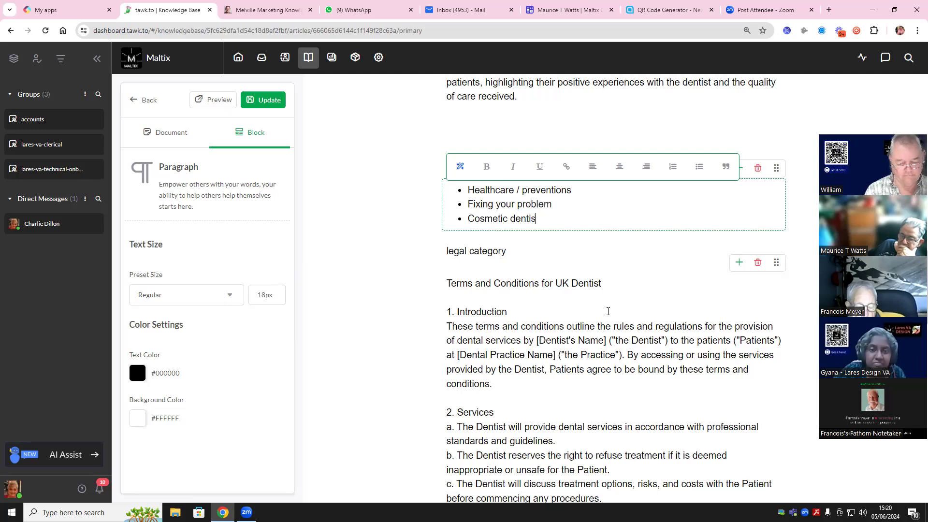
pyautogui.write('try looking better')
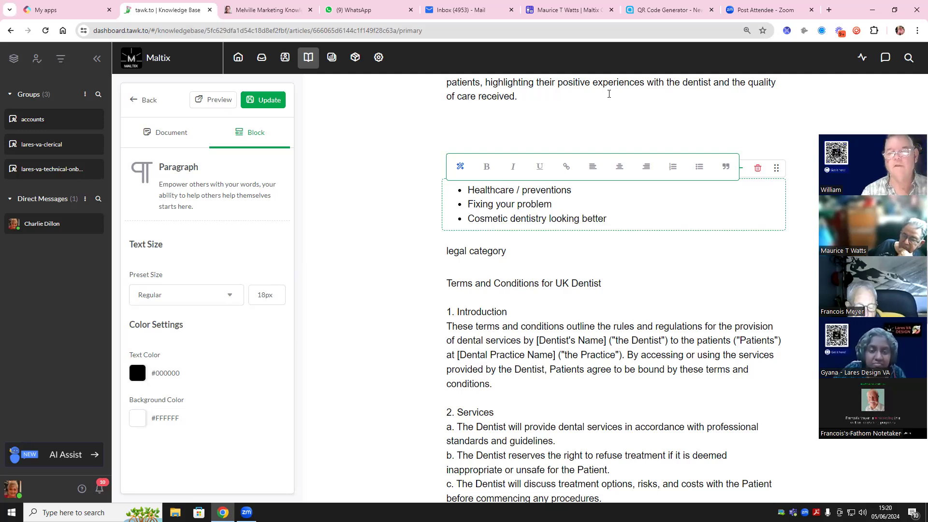
# Step: Add the bullets "NHS services", "How you pay" and "Legals" to the top categories list
pyautogui.press('Return')
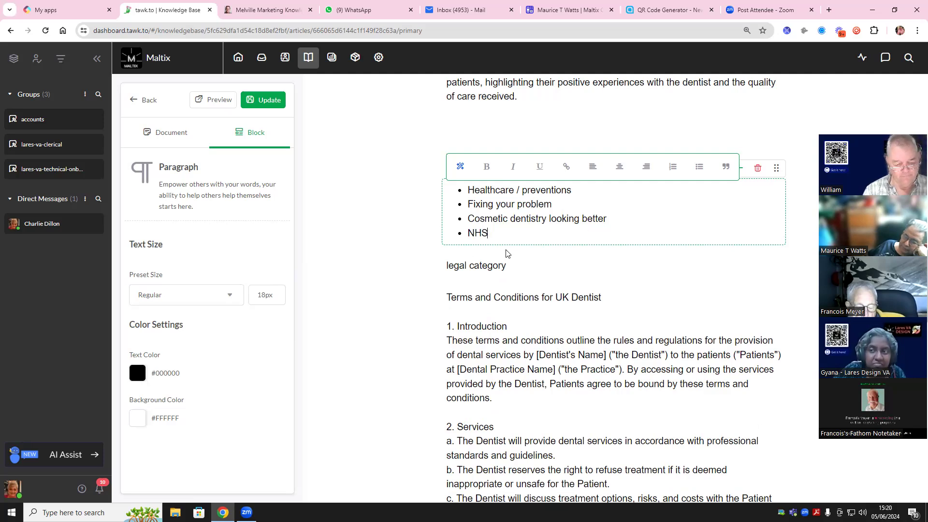
pyautogui.write('NHS services')
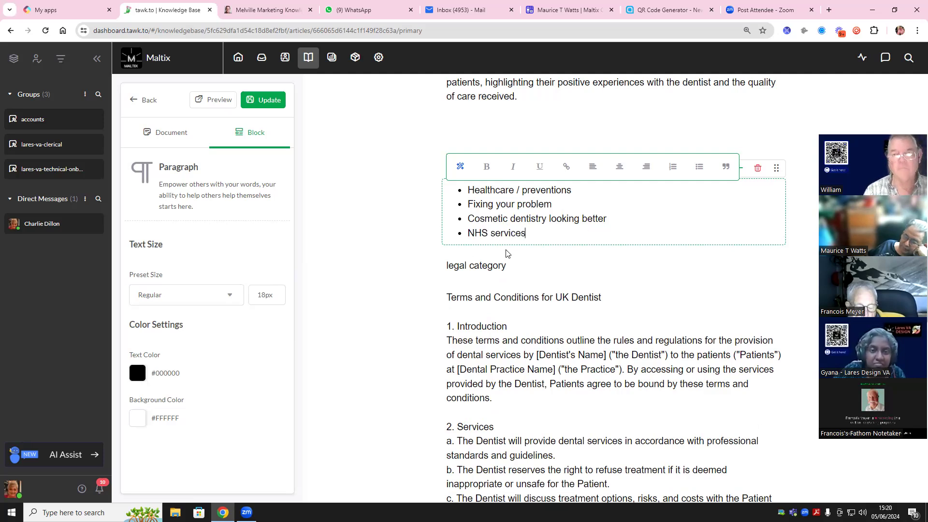
pyautogui.press('Return')
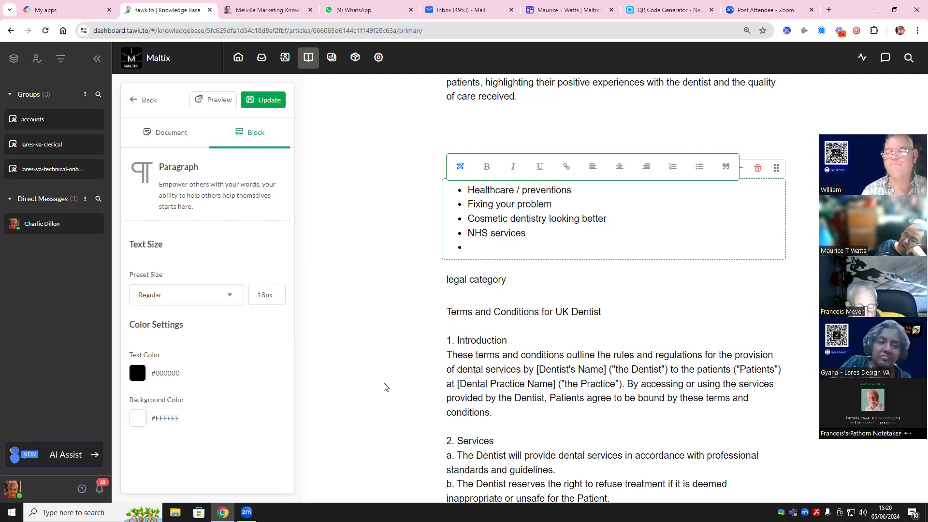
pyautogui.write('How you ')
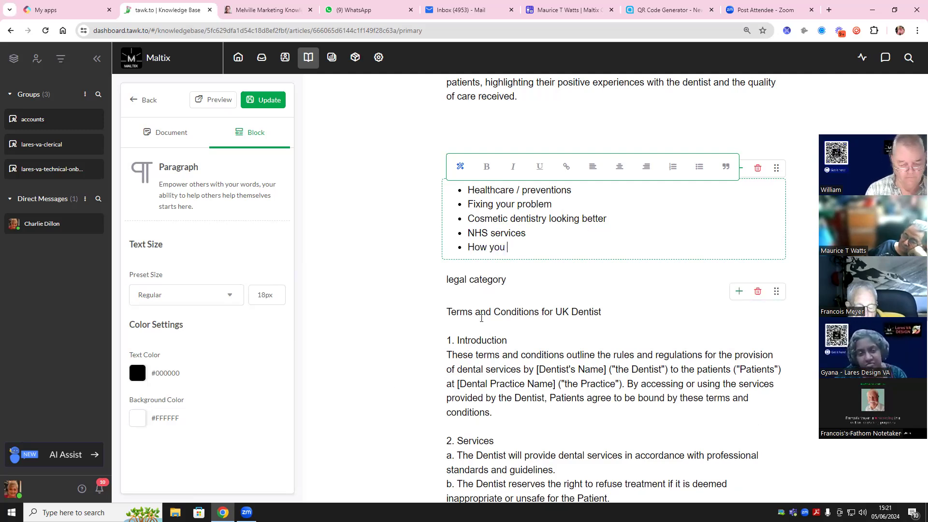
pyautogui.write('pay')
pyautogui.press('Return')
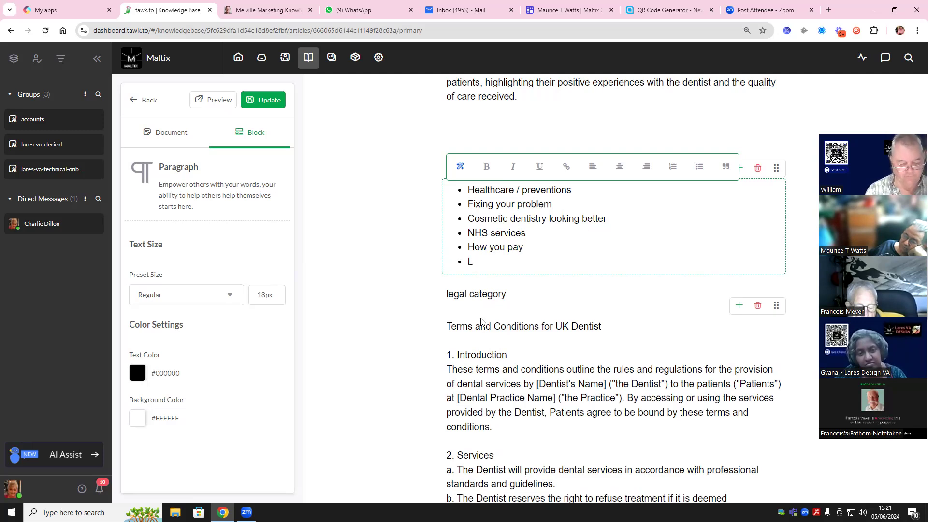
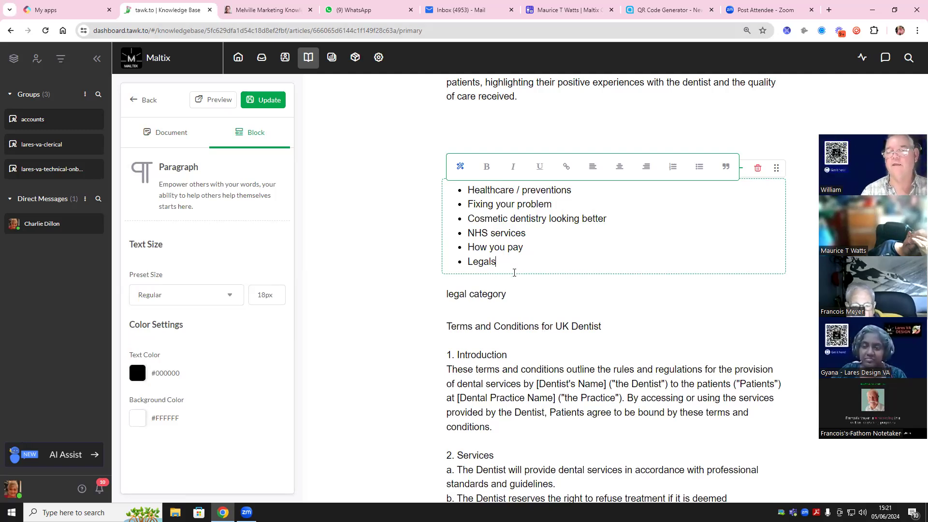
# Step: Save the dentist article with its completed top categories list
pyautogui.click(273, 100)
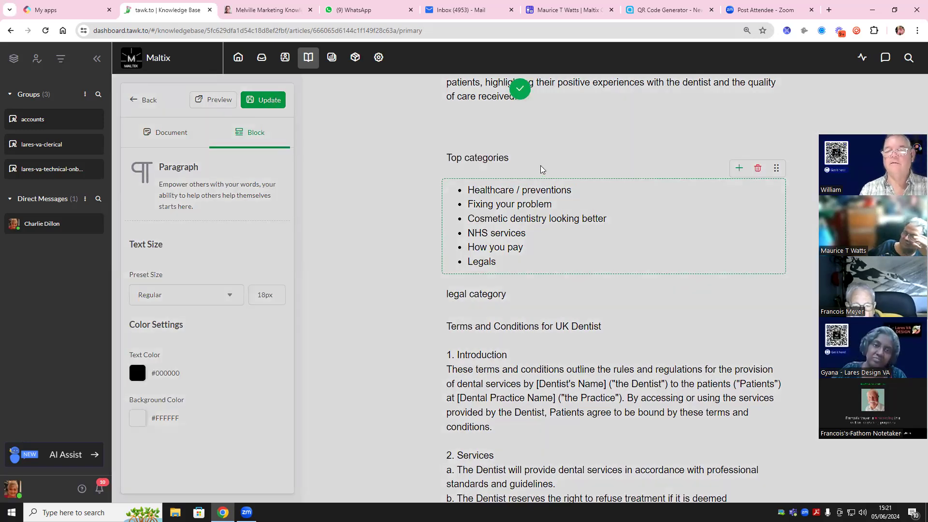
pyautogui.scroll(15, 579, 249)
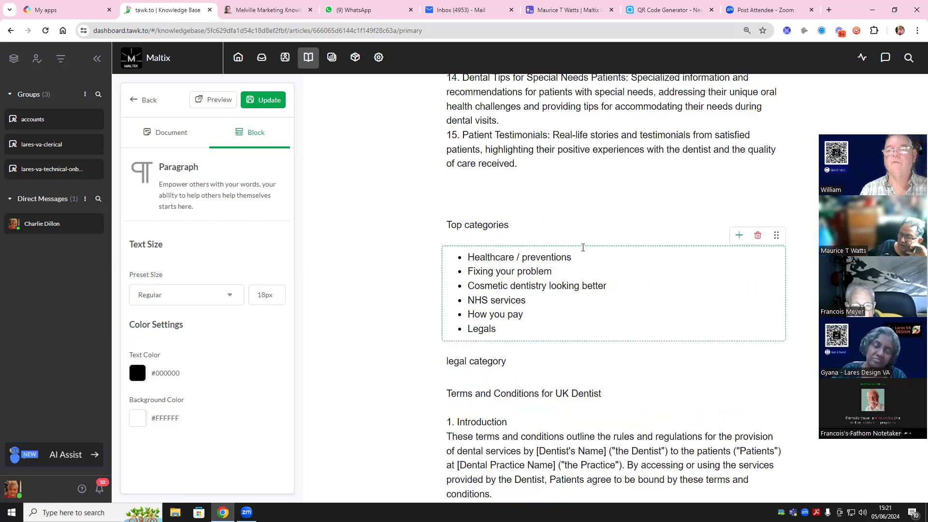
pyautogui.click(270, 101)
# Step: Start a new category in the Maltix knowledge base and close the Melville Marketing help page
pyautogui.click(308, 59)
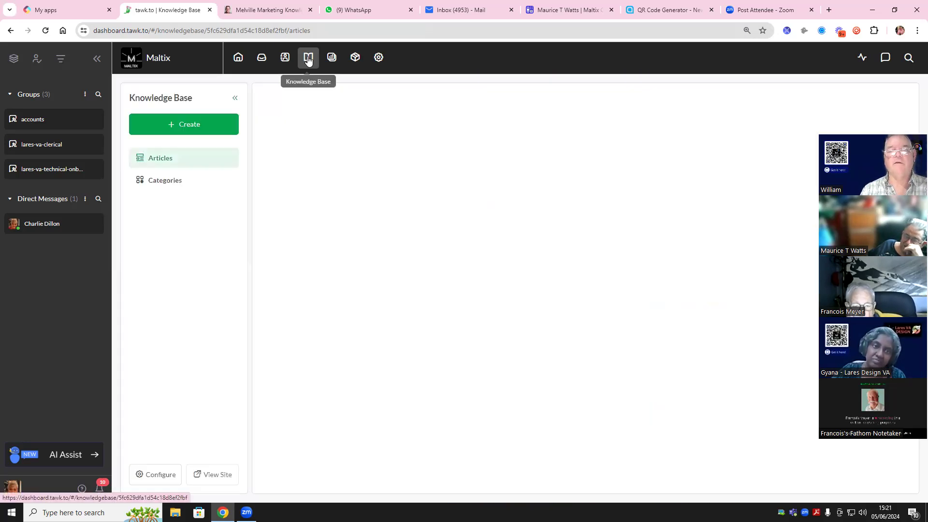
pyautogui.click(167, 181)
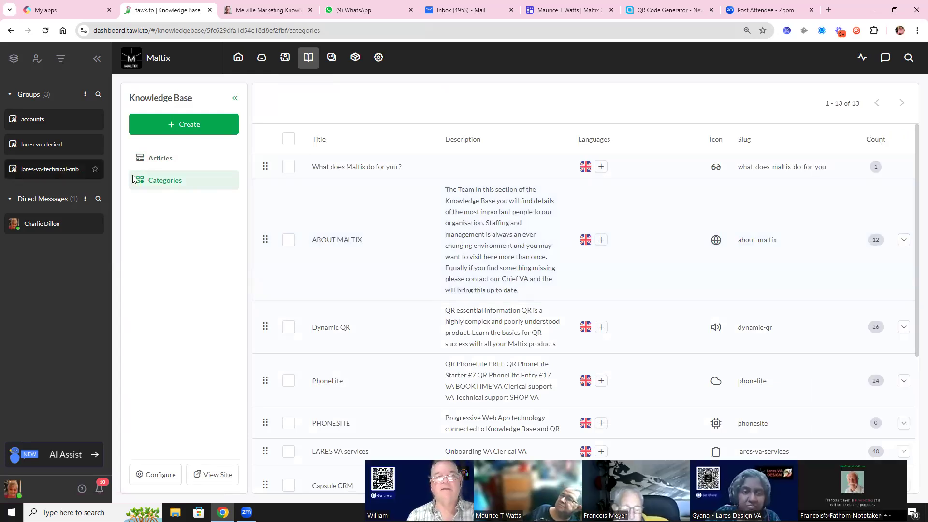
pyautogui.click(187, 124)
pyautogui.click(176, 178)
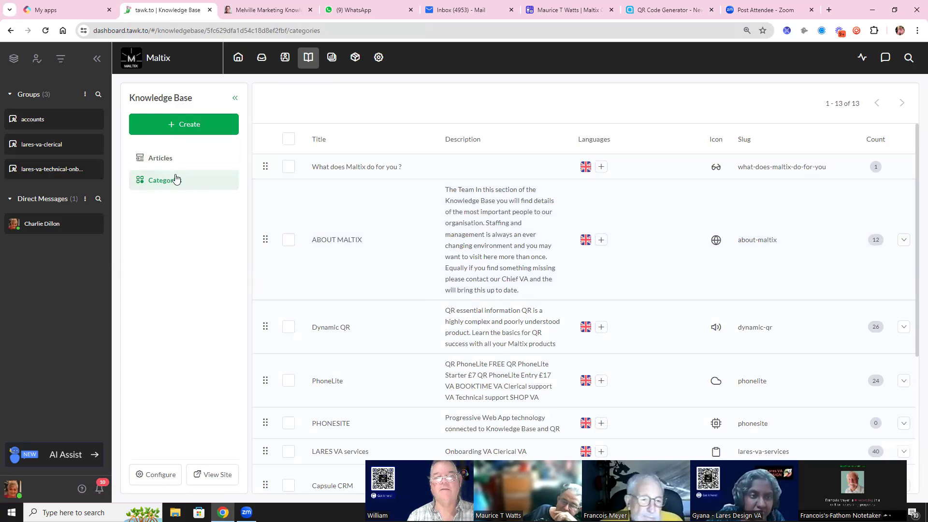
pyautogui.click(286, 17)
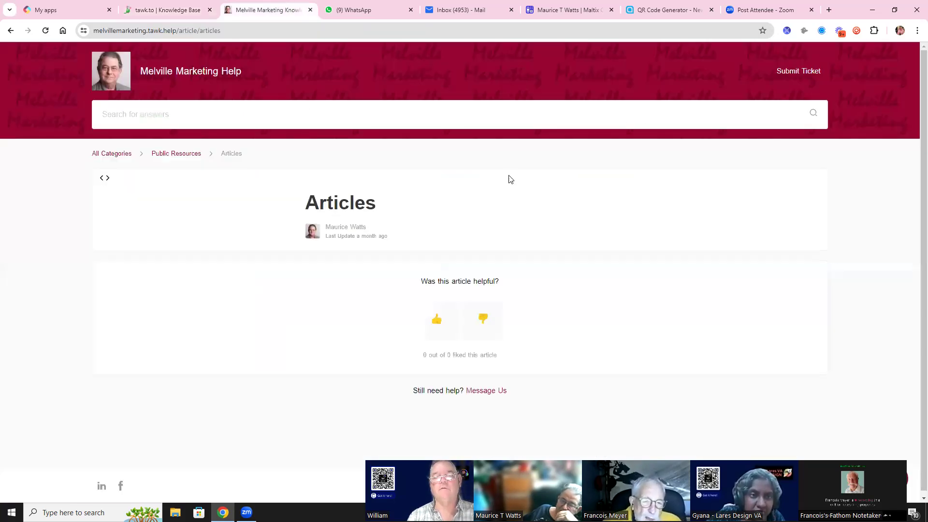
pyautogui.click(310, 10)
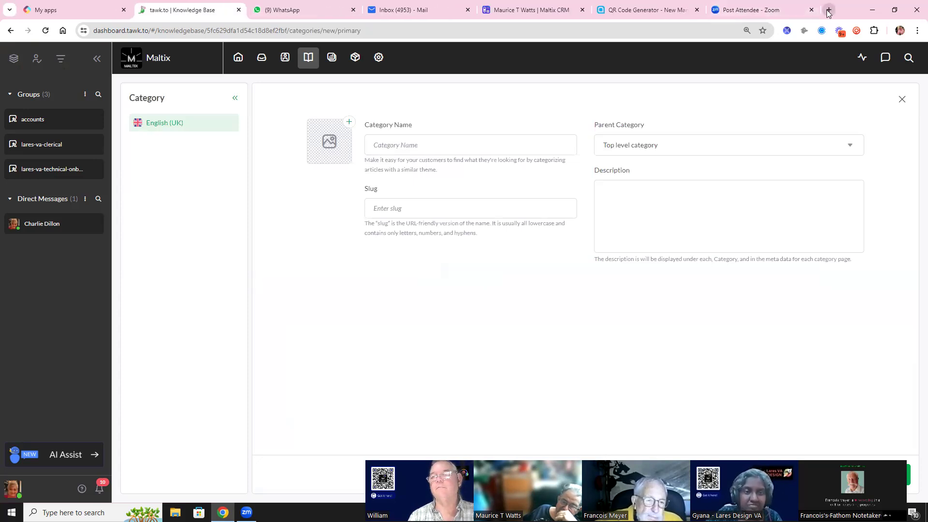
# Step: Open the Maltix help site in a new browser tab, search for "dentist" and open the "Dentist new project" article
pyautogui.click(828, 11)
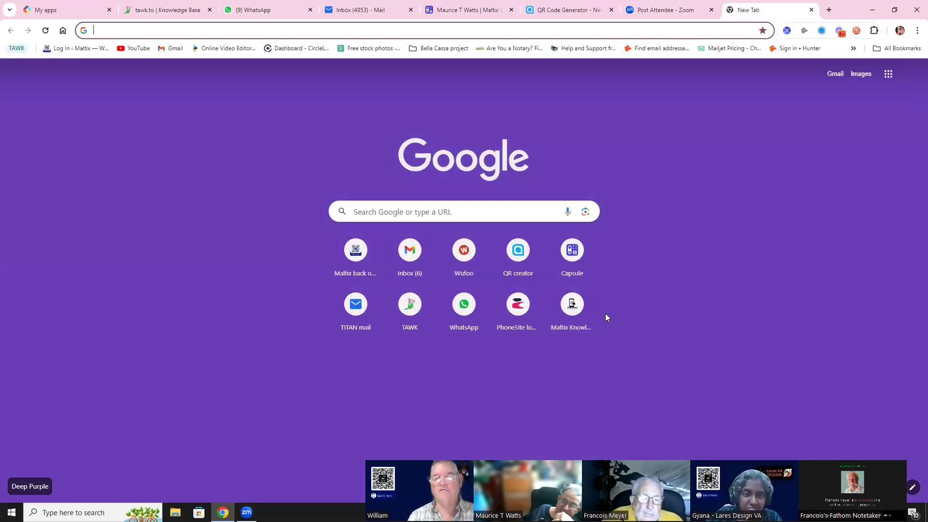
pyautogui.click(592, 305)
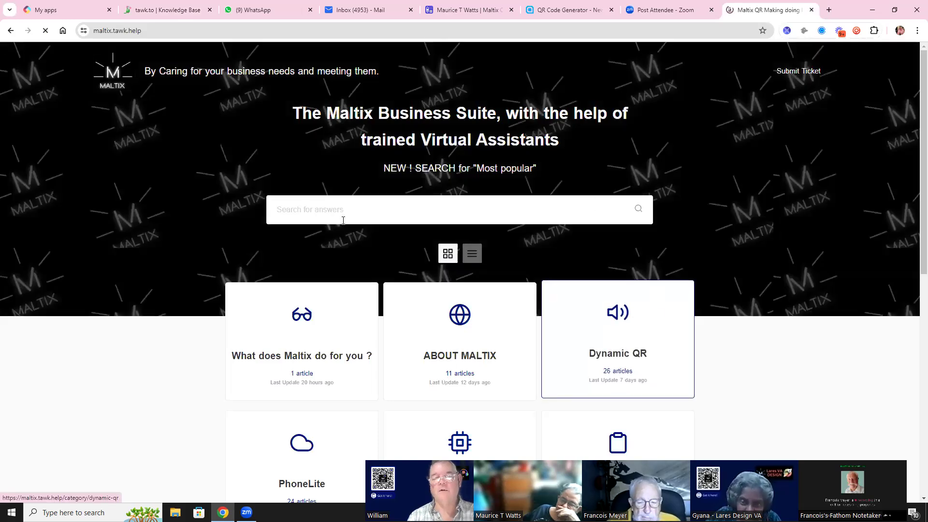
pyautogui.click(342, 220)
pyautogui.write('dentist')
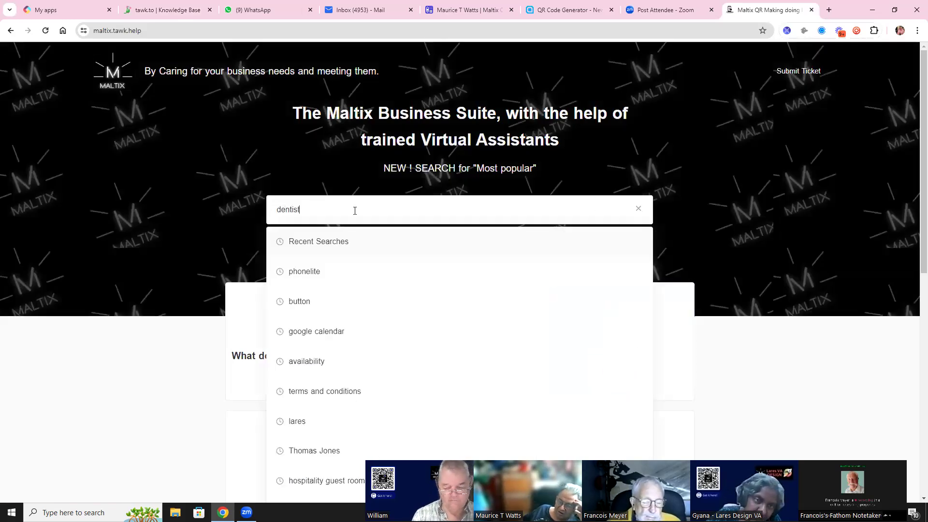
pyautogui.press('Return')
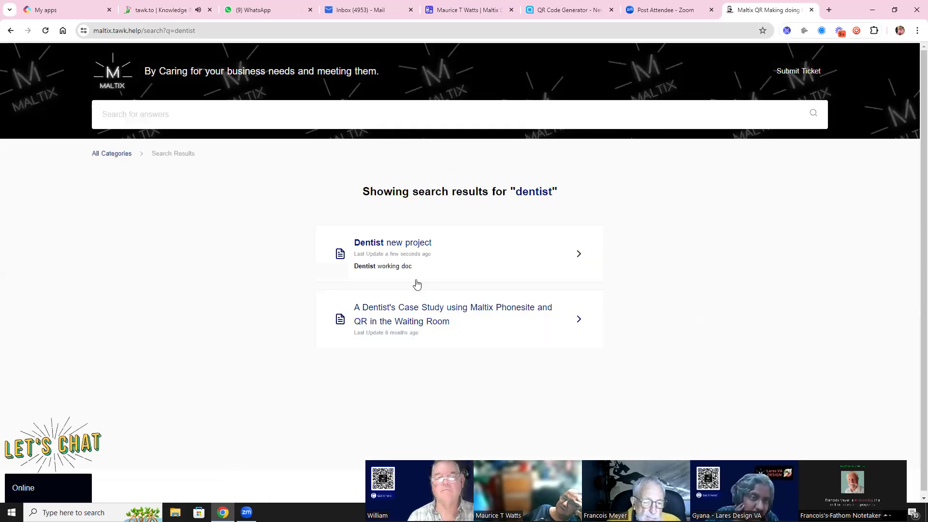
pyautogui.click(424, 250)
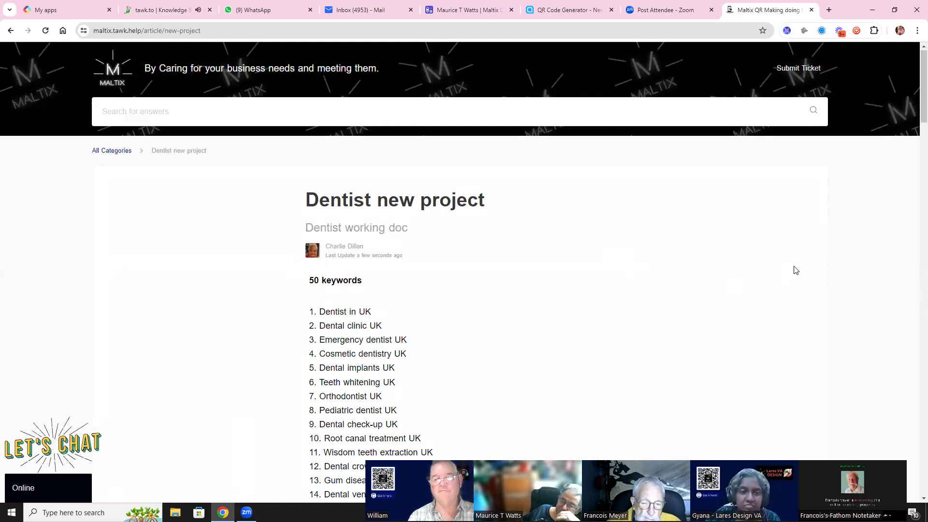
# Step: Copy "Healthcare / preventions" from the article's top categories list into the new category's name
pyautogui.scroll(-3, 797, 271)
pyautogui.scroll(-11, 801, 280)
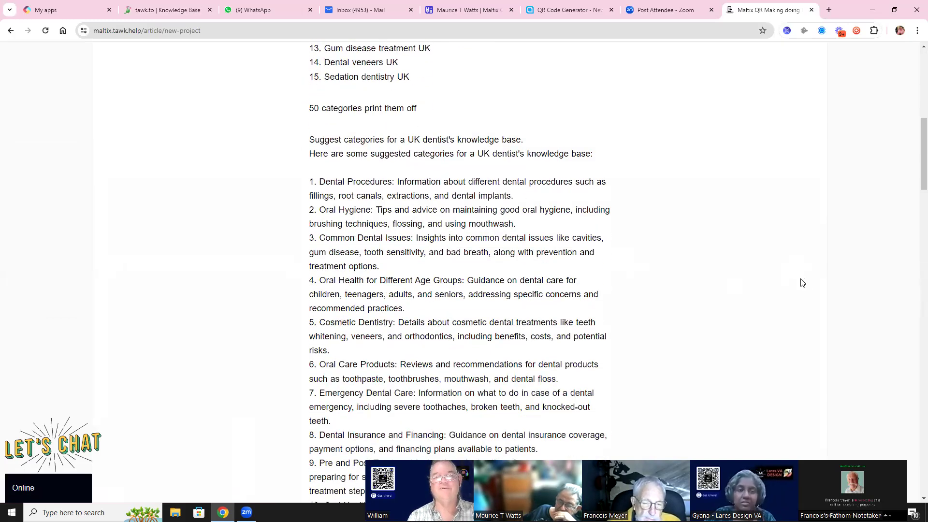
pyautogui.scroll(-12, 801, 287)
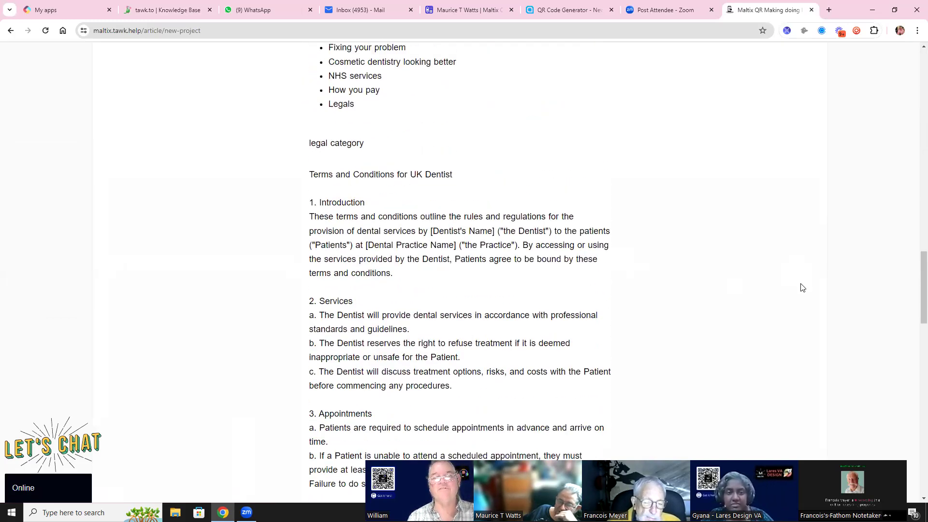
pyautogui.scroll(3, 782, 289)
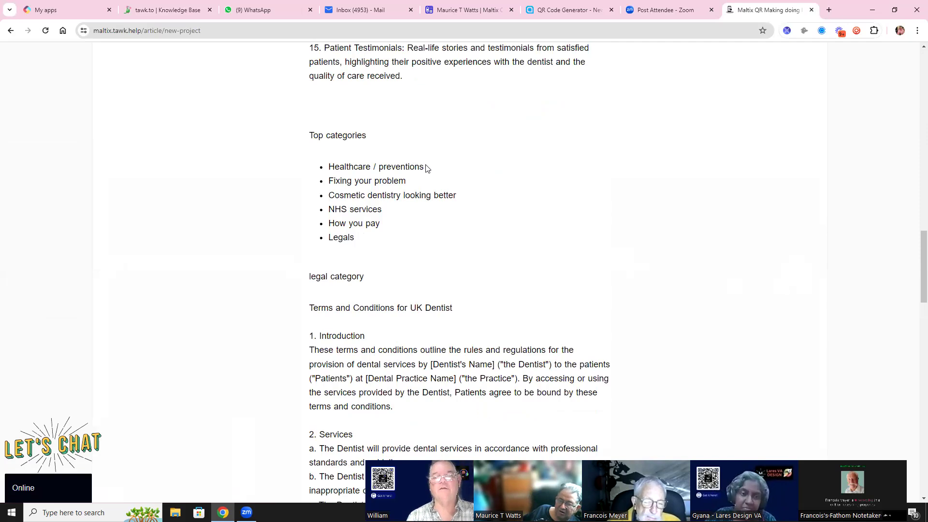
pyautogui.moveTo(424, 167); pyautogui.dragTo(327, 168)
pyautogui.hotkey('ctrl', 'c')
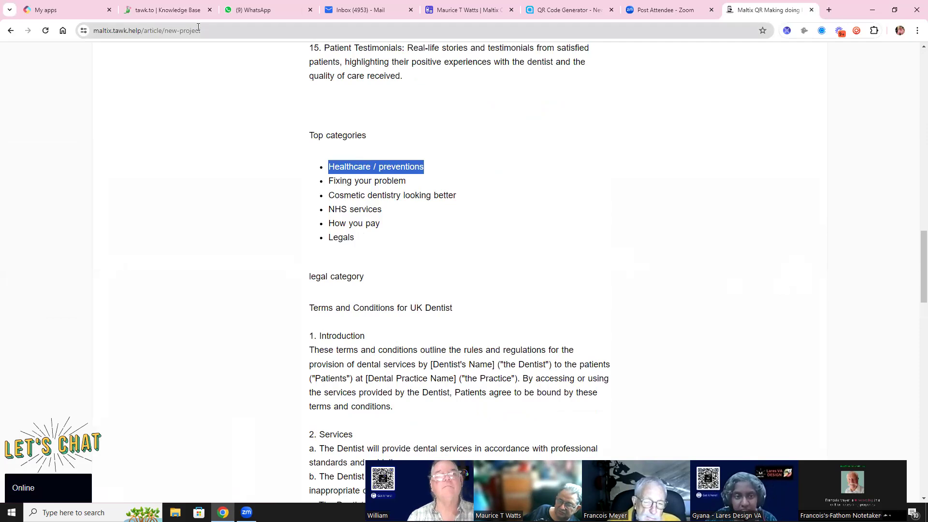
pyautogui.click(162, 14)
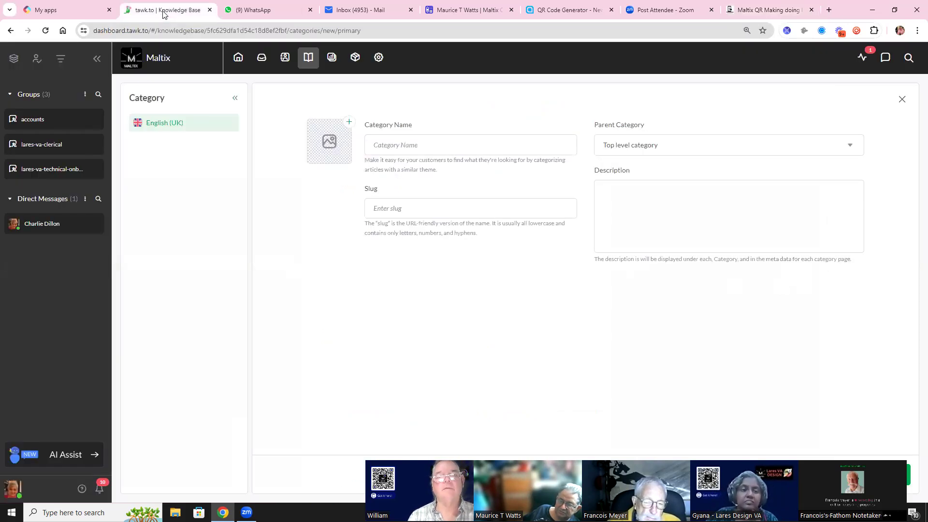
pyautogui.click(406, 145)
pyautogui.hotkey('ctrl', 'v')
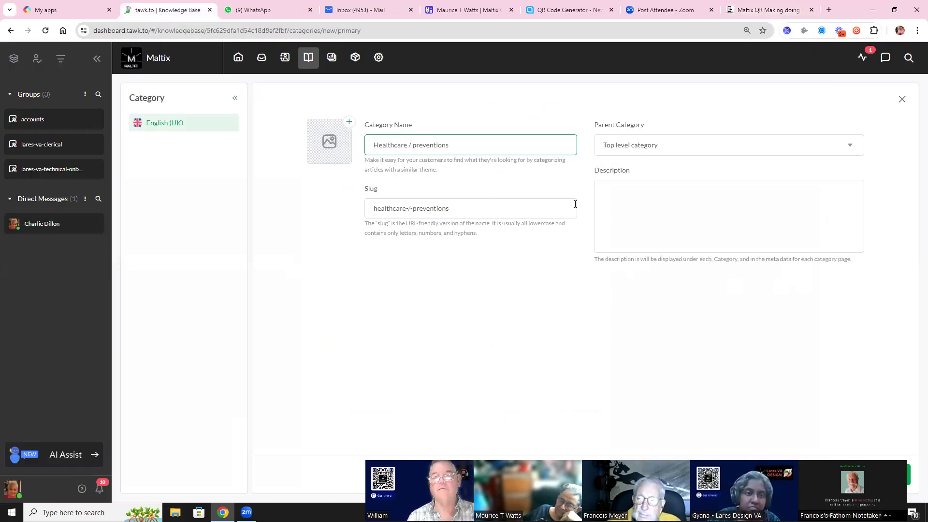
# Step: Assign the circled up-arrow icon to the Healthcare / preventions category
pyautogui.click(651, 204)
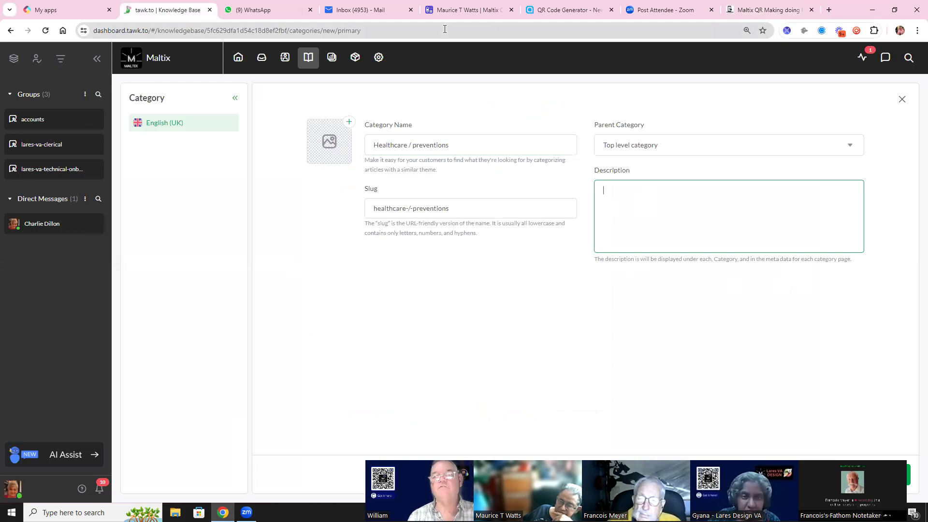
pyautogui.click(770, 11)
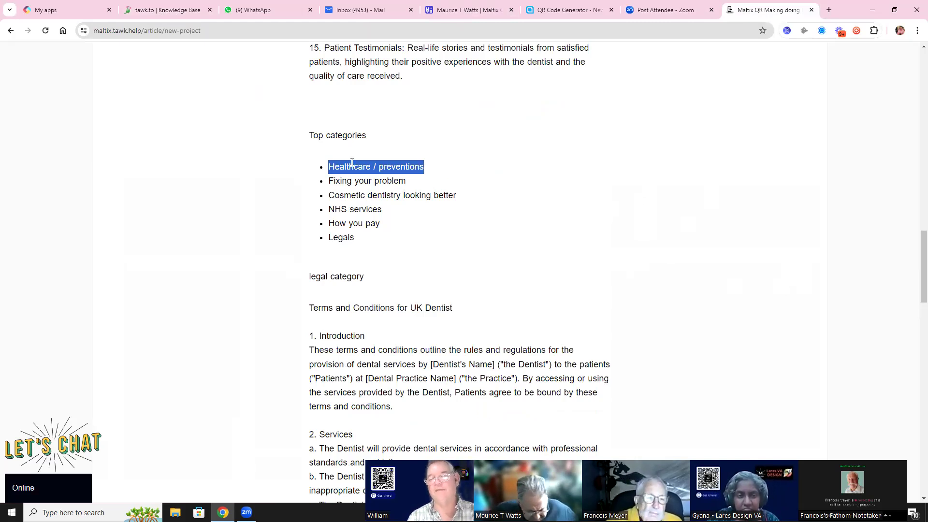
pyautogui.click(189, 9)
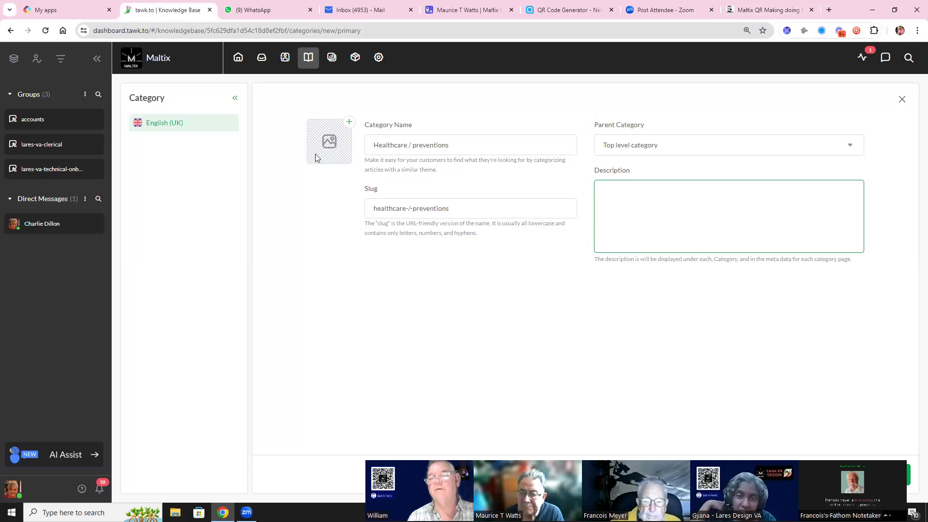
pyautogui.click(348, 123)
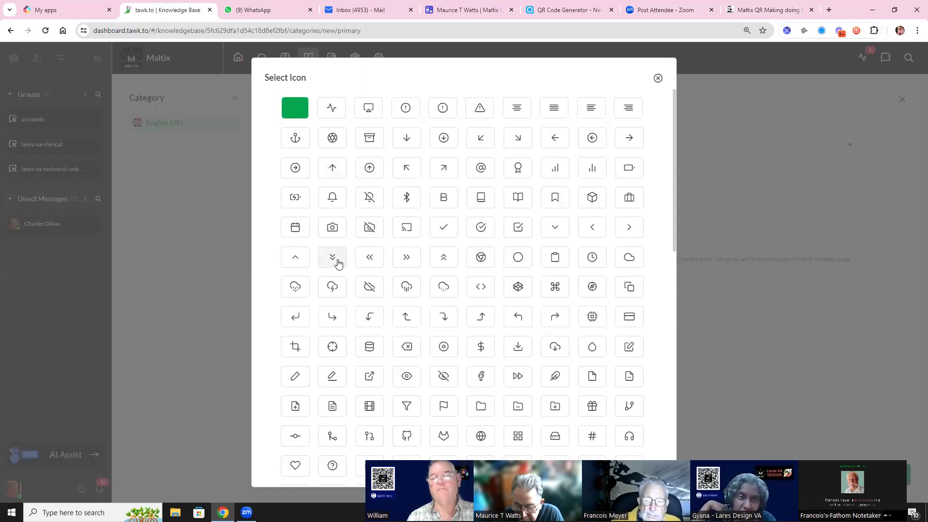
pyautogui.click(366, 167)
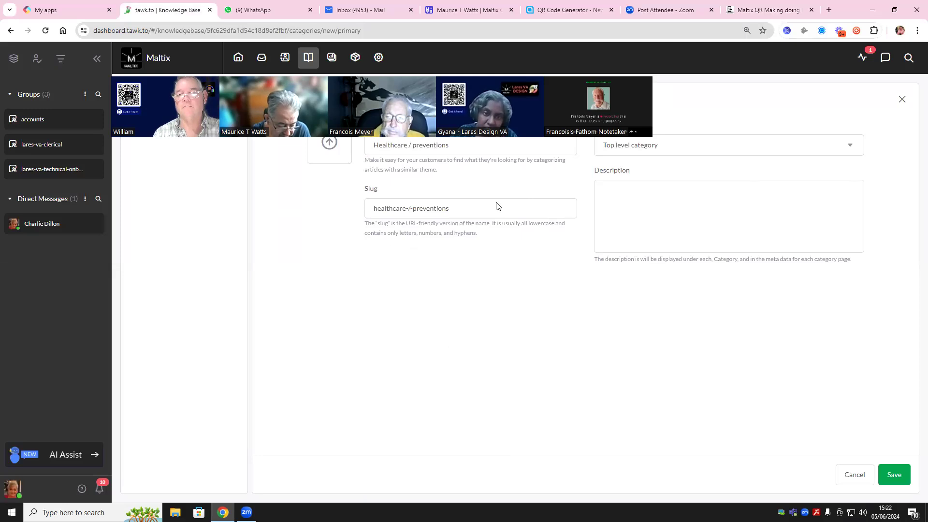
# Step: Change the category's slug to "healthcare-preventions" and save the new category
pyautogui.click(415, 213)
pyautogui.press('BackSpace')
pyautogui.press('BackSpace')
pyautogui.press('BackSpace')
pyautogui.click(894, 475)
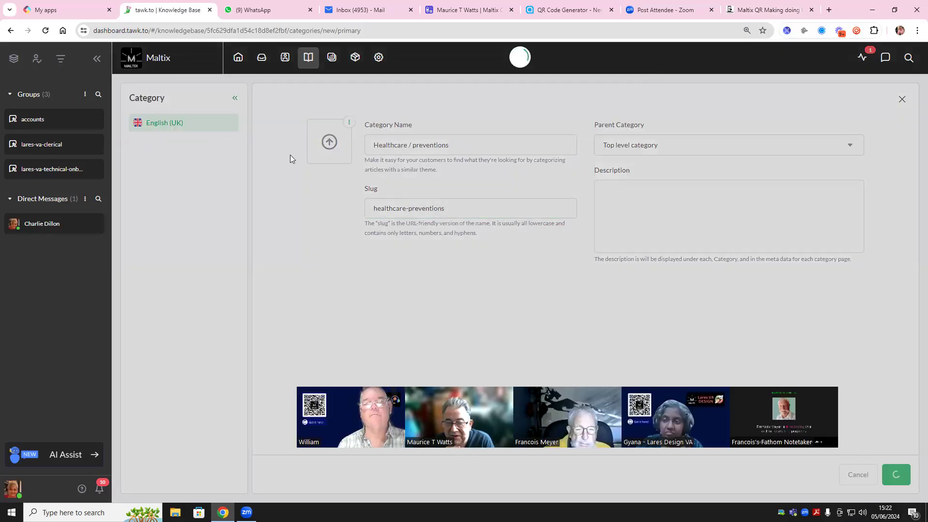
# Step: Reopen the knowledge base's category list and look for the new Healthcare / preventions entry
pyautogui.click(308, 57)
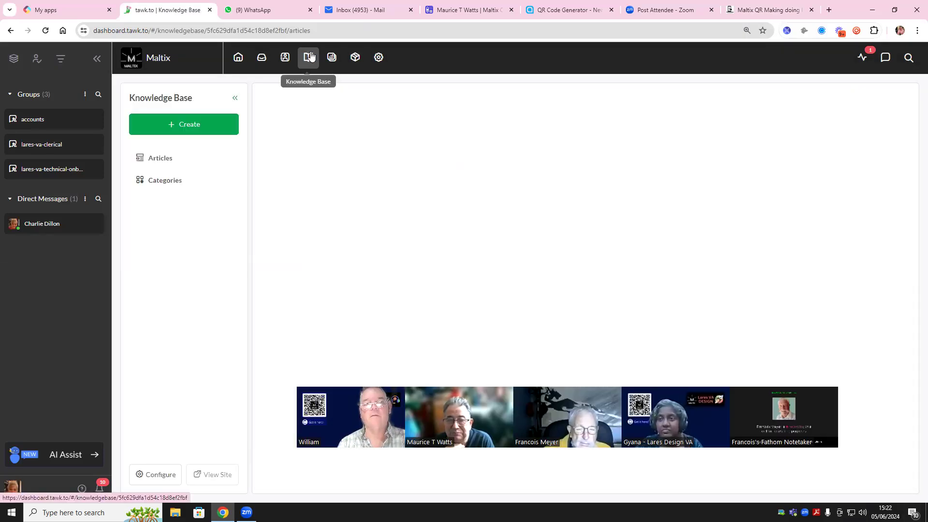
pyautogui.click(165, 187)
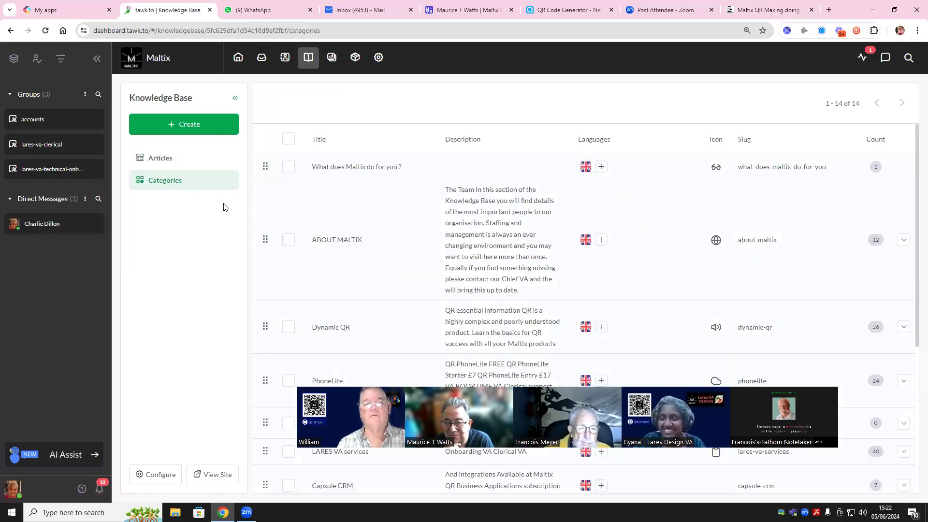
pyautogui.scroll(-5, 913, 159)
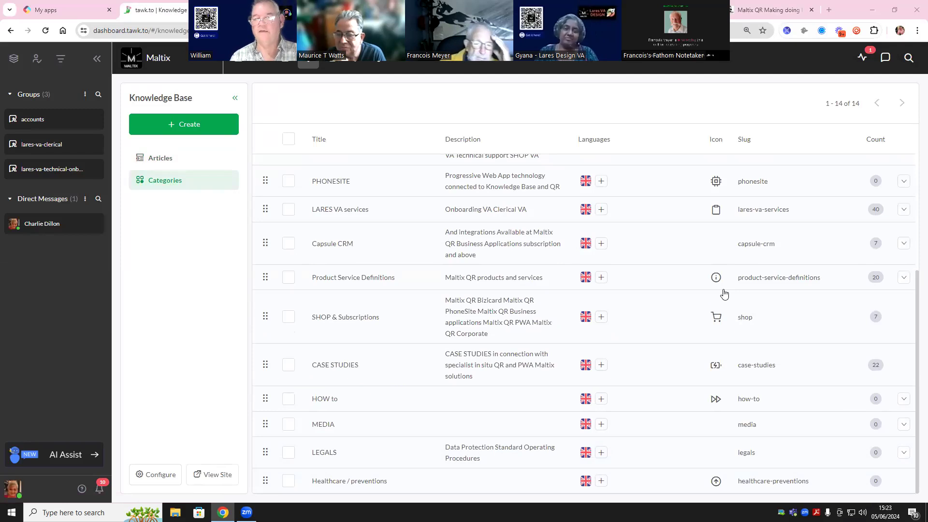
pyautogui.moveTo(913, 338); pyautogui.dragTo(913, 395)
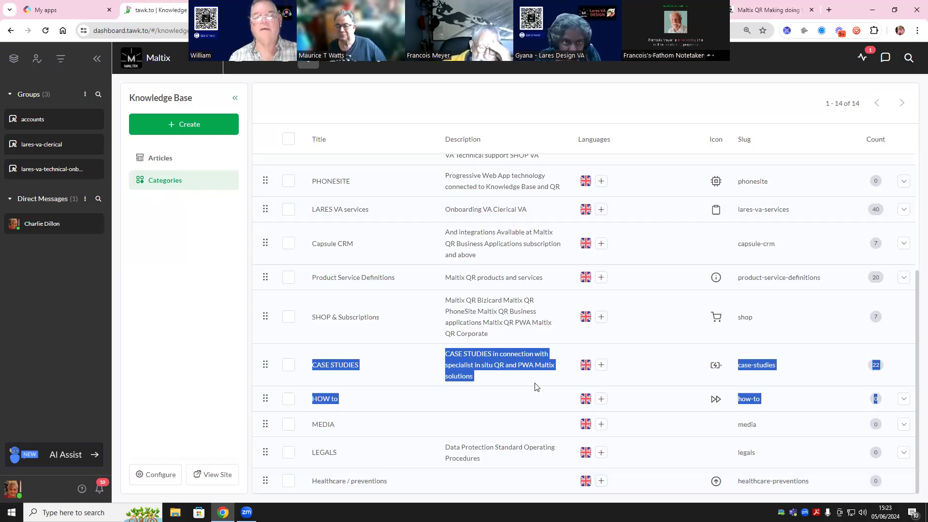
pyautogui.click(313, 107)
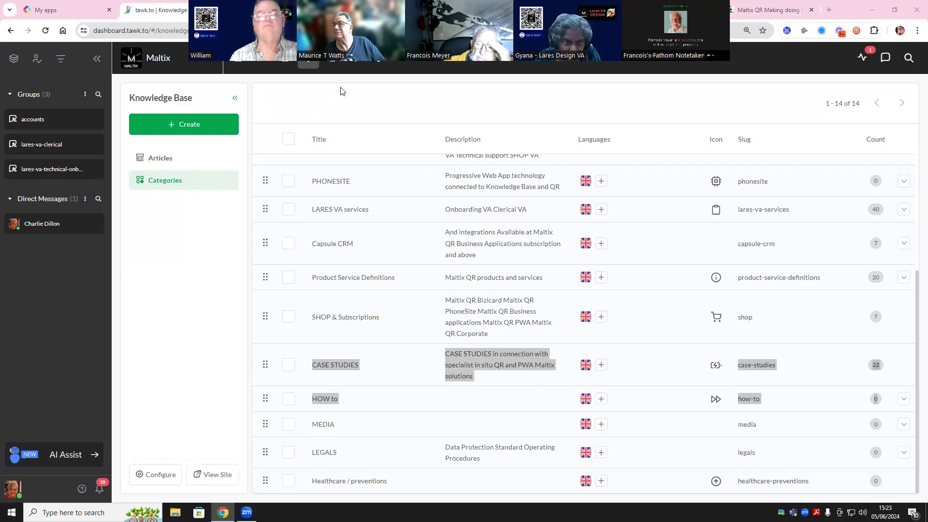
# Step: Review the published dentist article's top categories, terms and conditions, and standard procedures on the Maltix help site
pyautogui.click(773, 10)
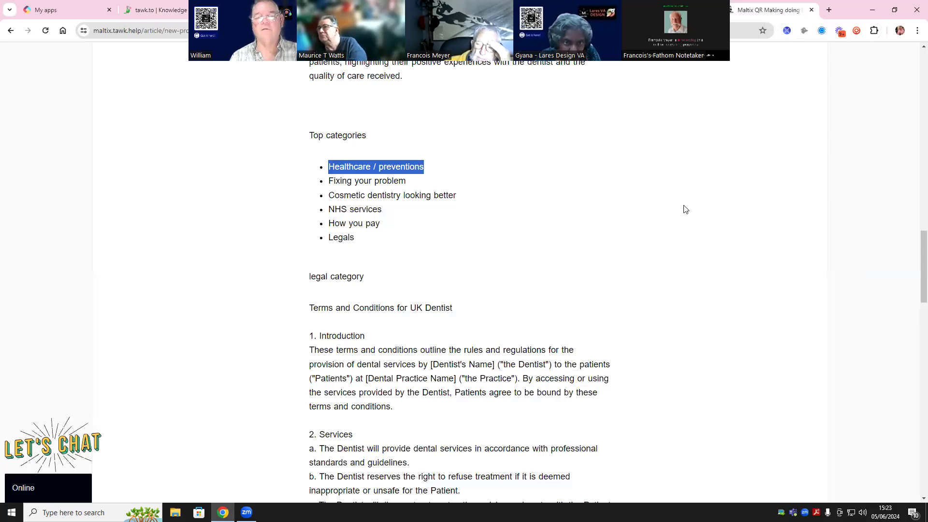
pyautogui.scroll(-4, 686, 211)
pyautogui.scroll(4, 698, 220)
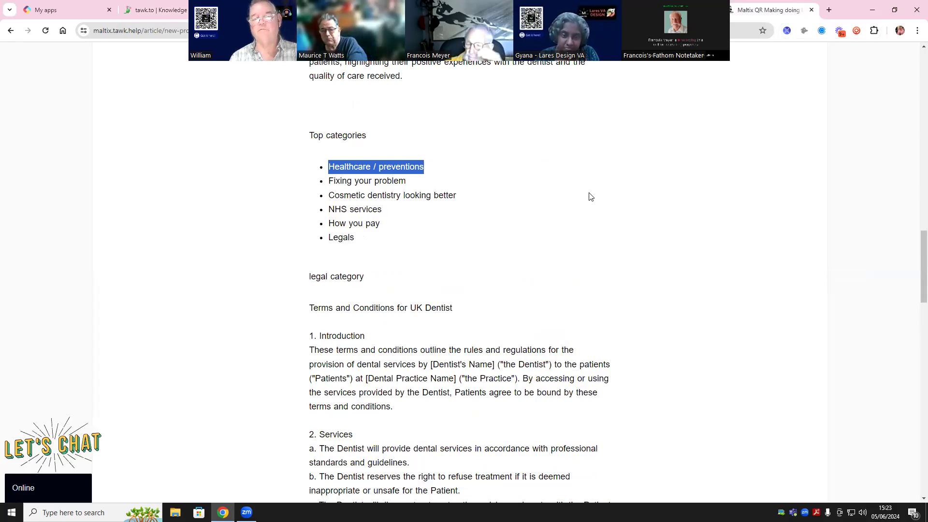
pyautogui.scroll(-5, 595, 196)
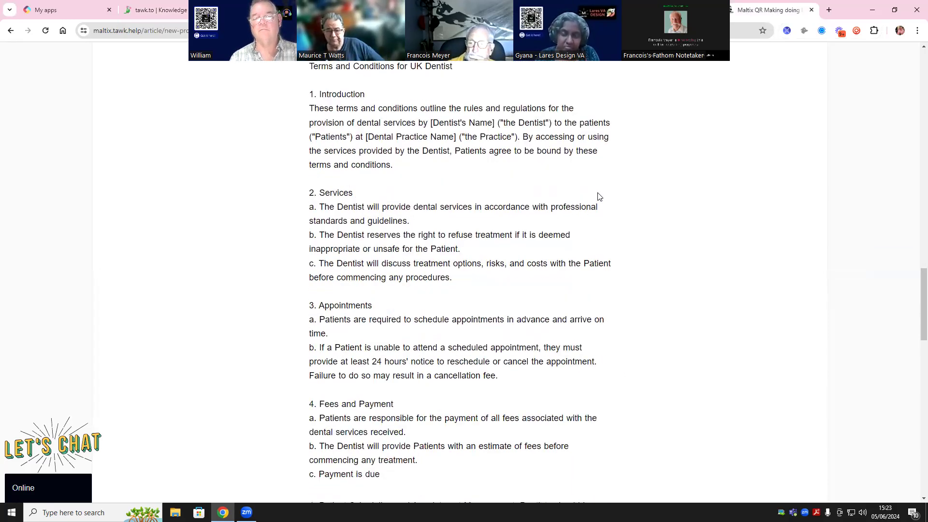
pyautogui.scroll(-4, 601, 195)
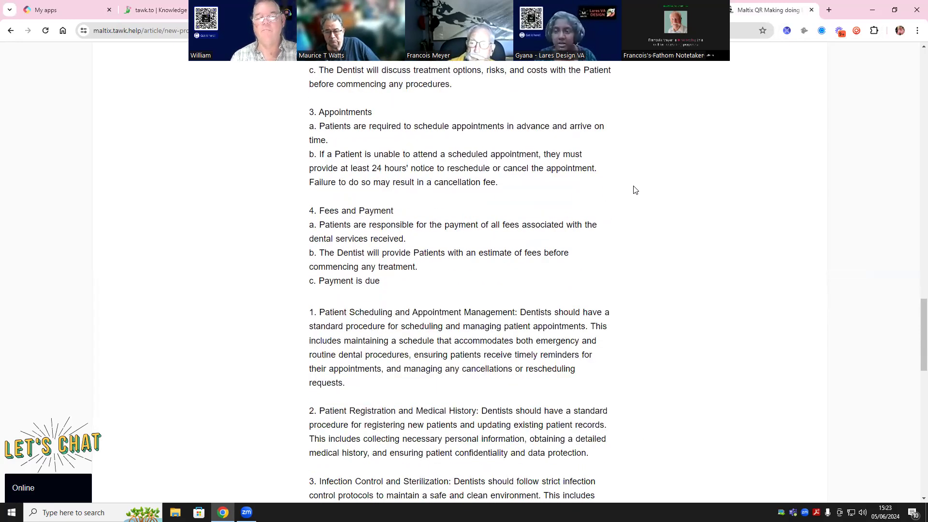
pyautogui.scroll(-3, 635, 190)
pyautogui.scroll(-2, 655, 188)
pyautogui.scroll(1, 665, 208)
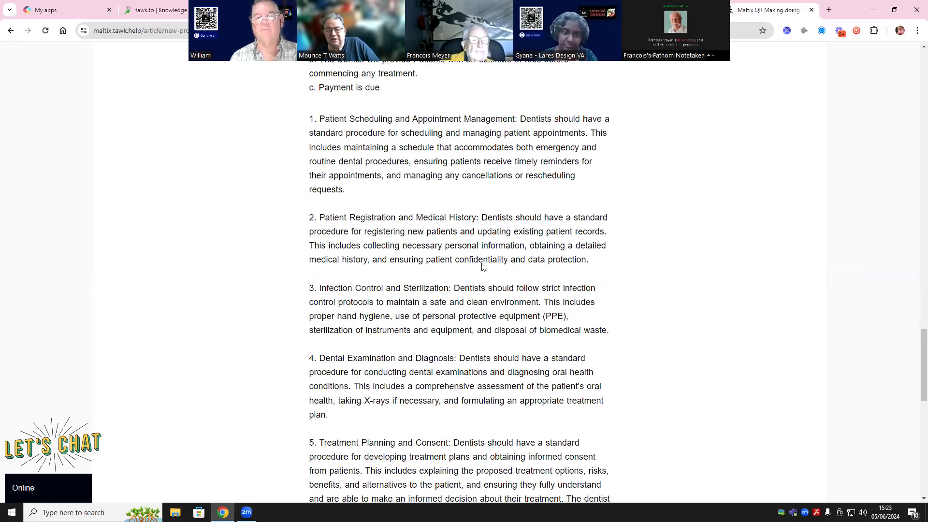
pyautogui.scroll(-3, 484, 267)
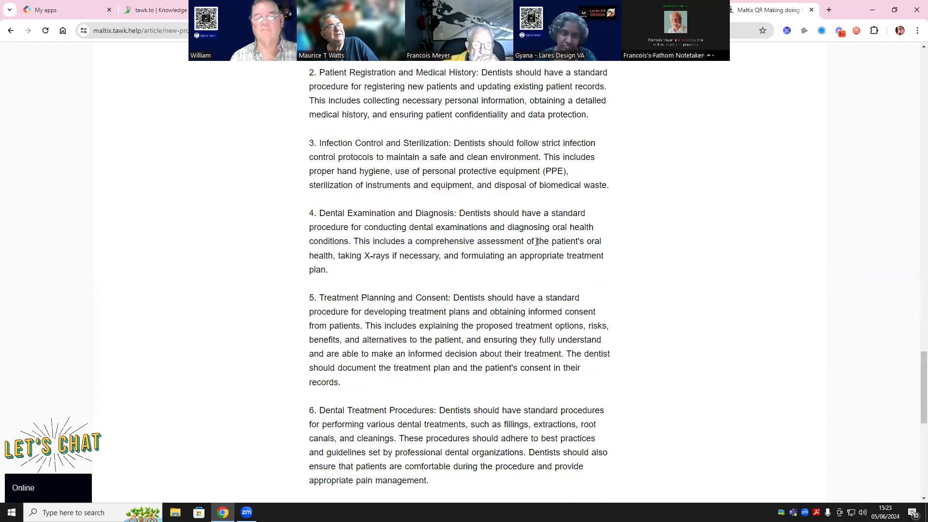
# Step: Find the suggested knowledge base categories in the published dentist article and copy the Oral Hygiene entry with its description
pyautogui.scroll(-5, 537, 242)
pyautogui.scroll(-5, 540, 243)
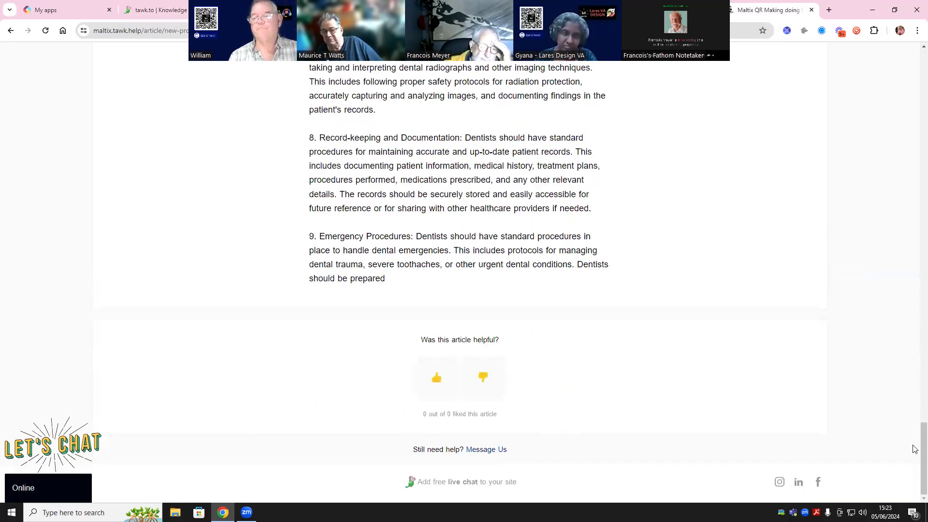
pyautogui.moveTo(915, 443); pyautogui.dragTo(914, 132)
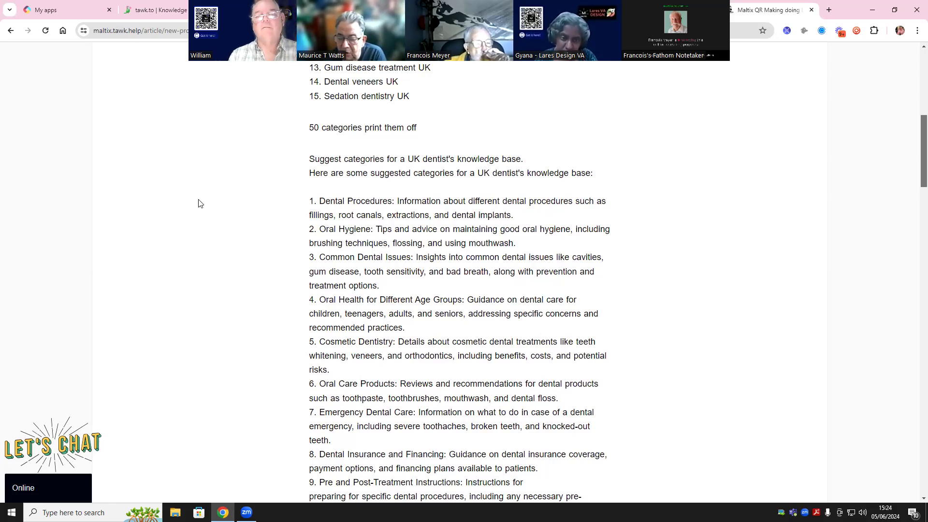
pyautogui.moveTo(321, 229); pyautogui.dragTo(542, 252)
pyautogui.hotkey('ctrl', 'c')
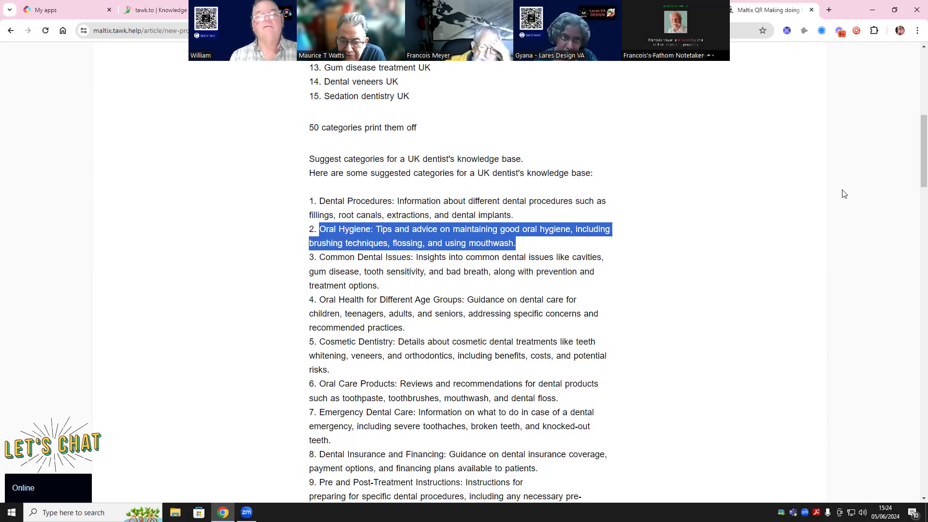
# Step: Start a new category in the tawk.to knowledge base and paste the copied Oral Hygiene text as its name and description
pyautogui.click(181, 7)
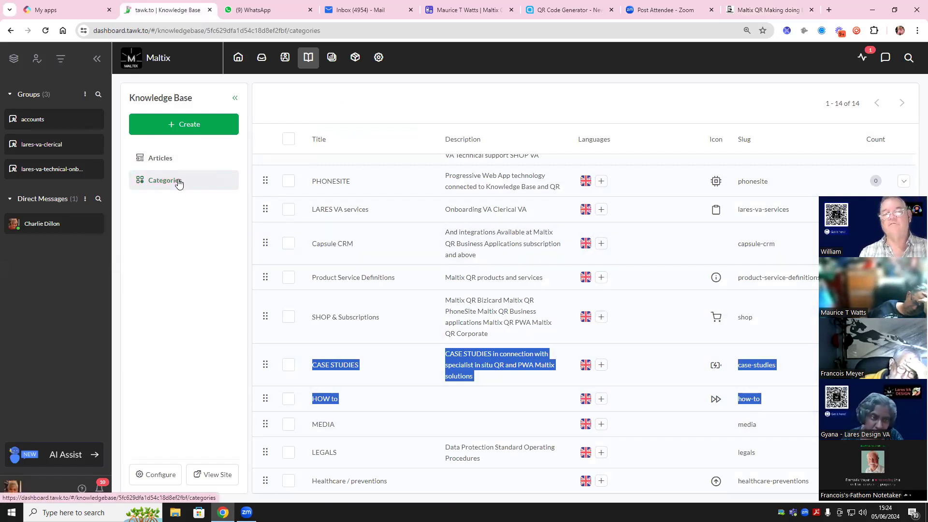
pyautogui.click(182, 124)
pyautogui.click(177, 174)
pyautogui.click(395, 144)
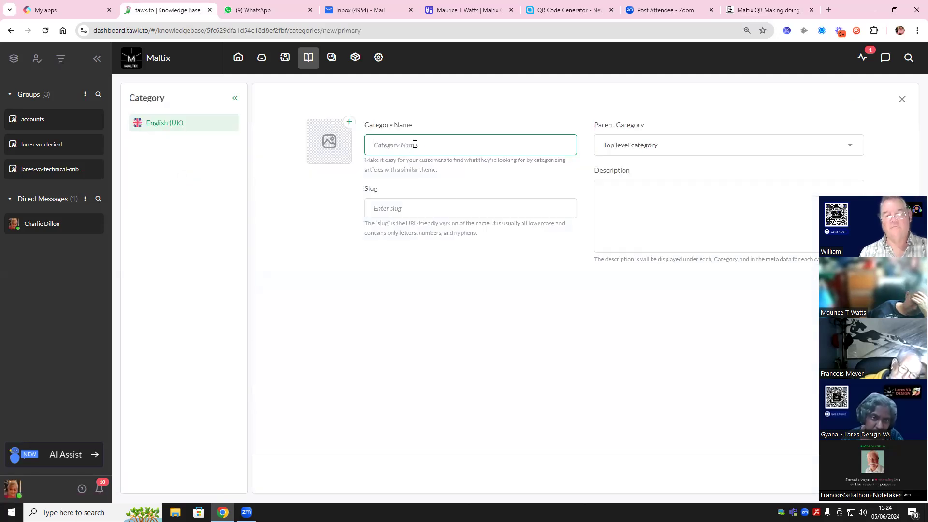
pyautogui.write('Oral Hygiene: Tips and Advice on Maintaining Good Oral Hygiene, including brushing techniques, flossing, and using mouthwash.')
pyautogui.click(618, 198)
pyautogui.hotkey('ctrl', 'v')
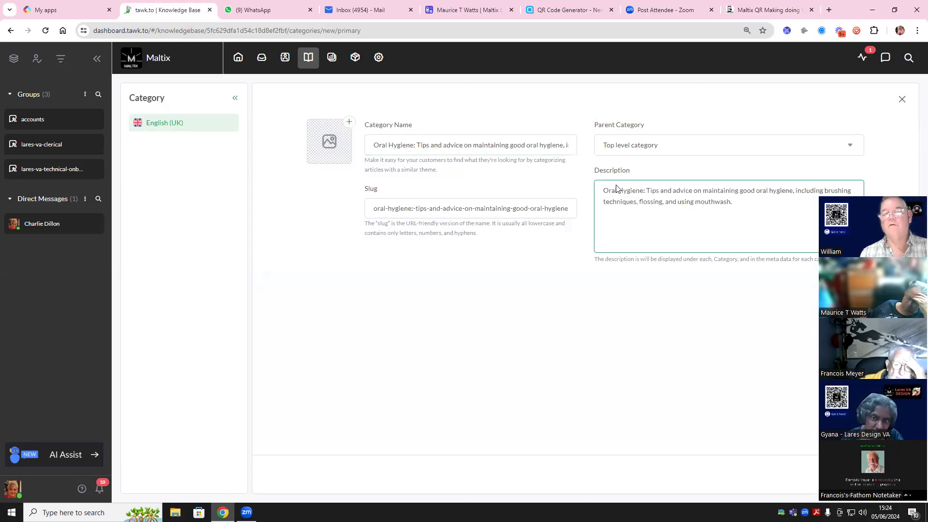
# Step: Shorten the category name to "Oral Hygiene:" and assign the circled right-arrow icon to the category
pyautogui.moveTo(648, 190); pyautogui.dragTo(537, 190)
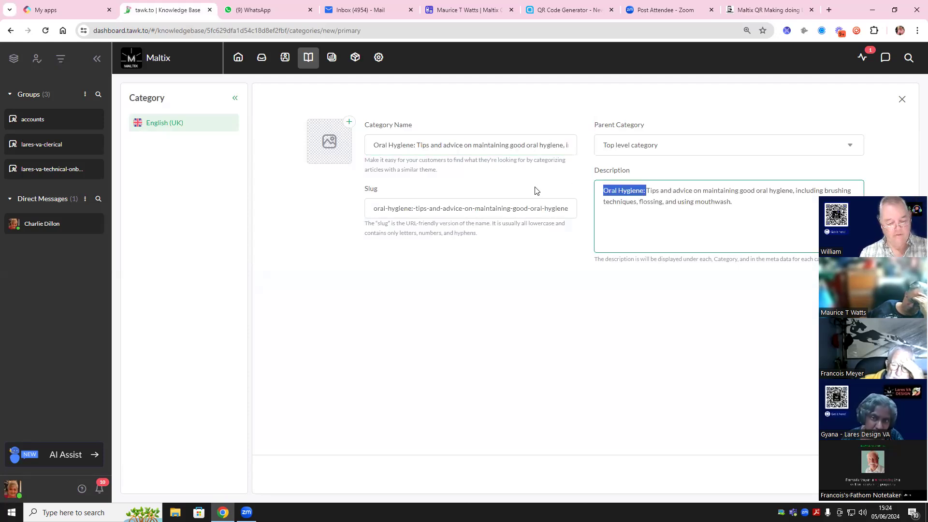
pyautogui.click(513, 152)
pyautogui.hotkey('ctrl', 'a')
pyautogui.press('BackSpace')
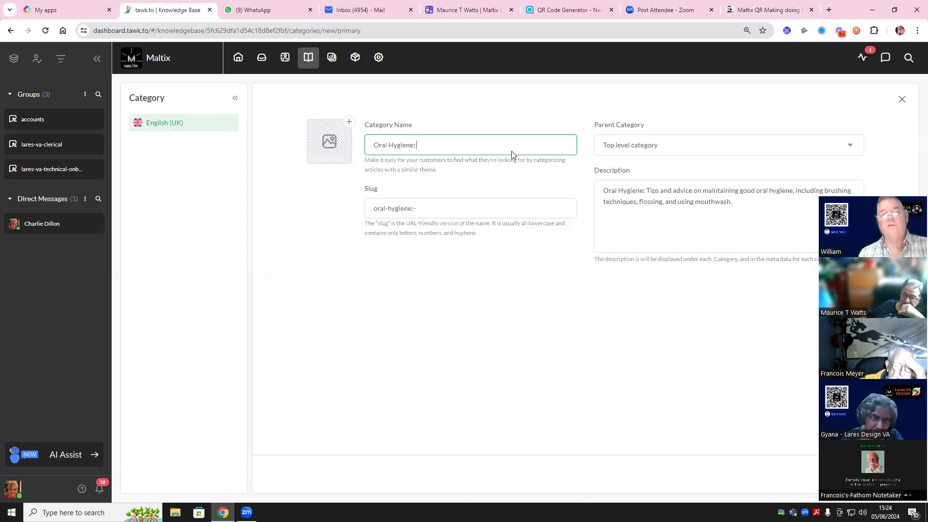
pyautogui.click(327, 127)
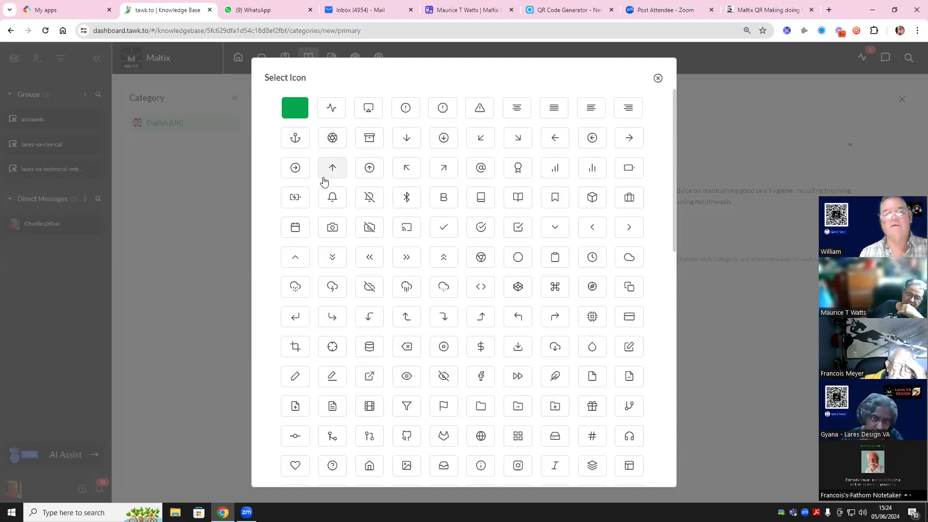
pyautogui.click(294, 168)
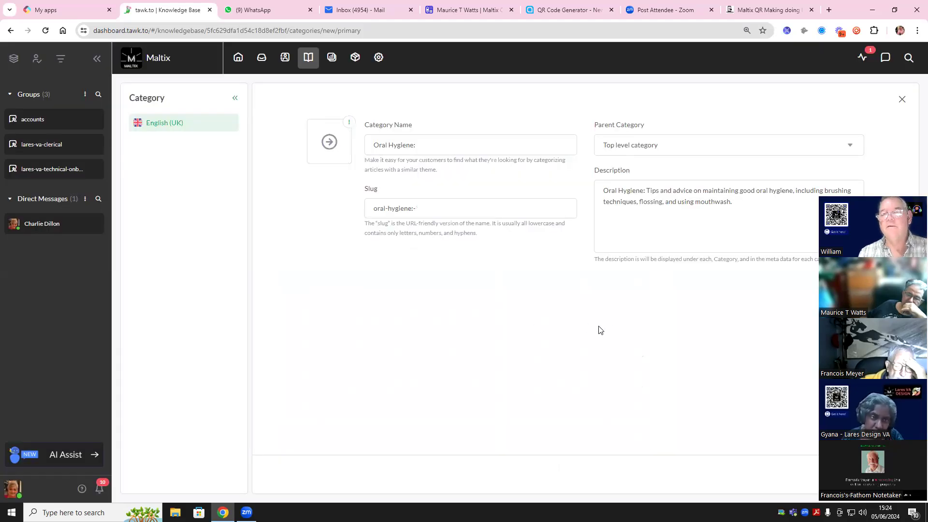
# Step: Set the Oral Hygiene category's parent to Healthcare / preventions
pyautogui.click(655, 150)
pyautogui.scroll(-5, 706, 251)
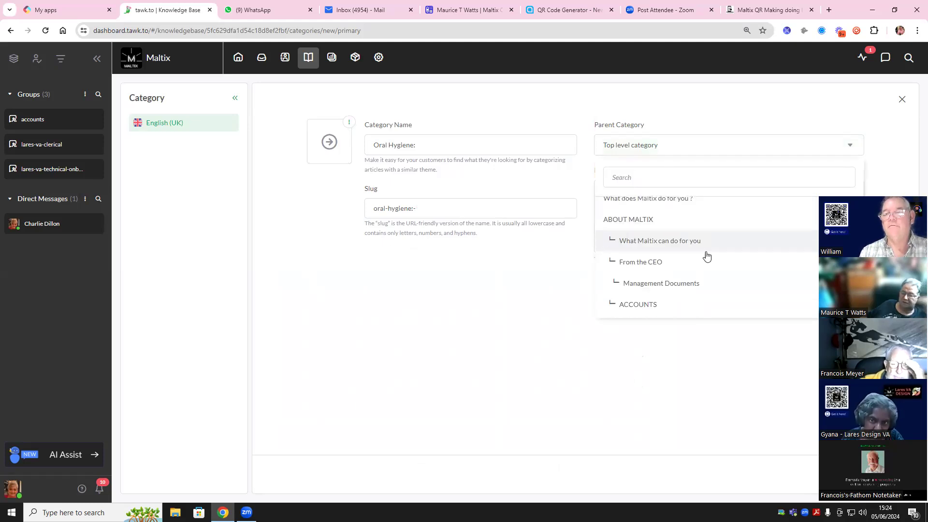
pyautogui.scroll(-10, 711, 265)
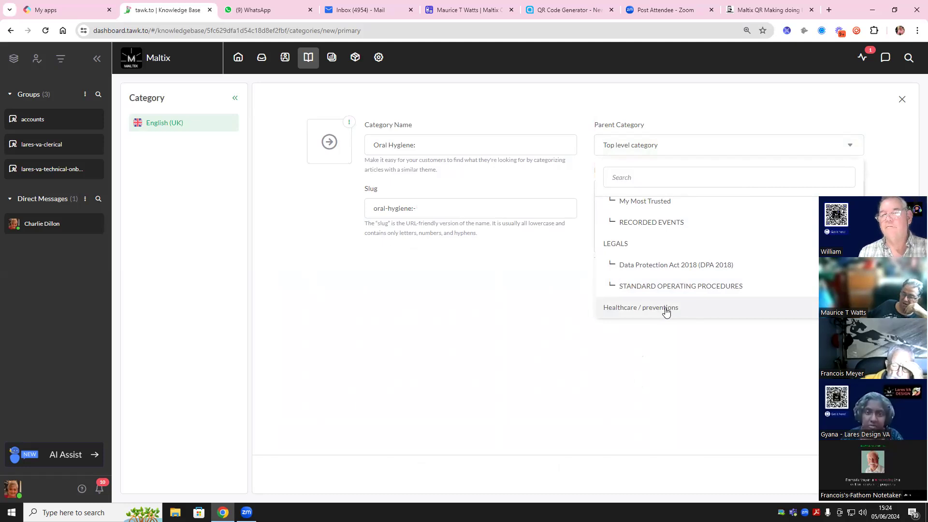
pyautogui.click(427, 335)
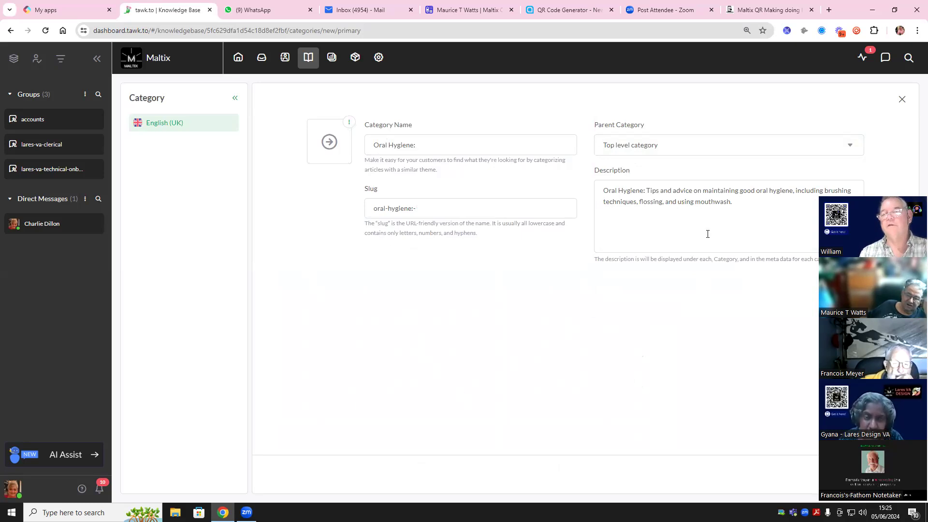
pyautogui.click(696, 143)
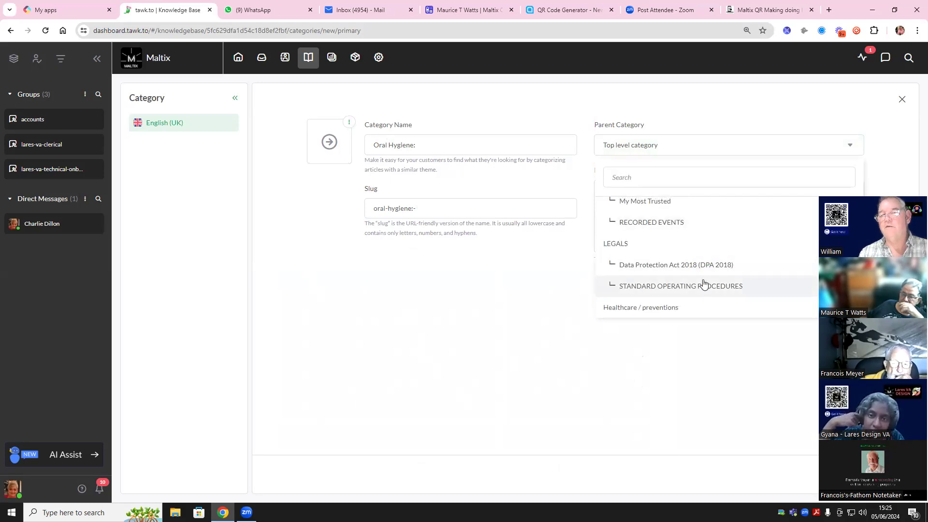
pyautogui.click(690, 309)
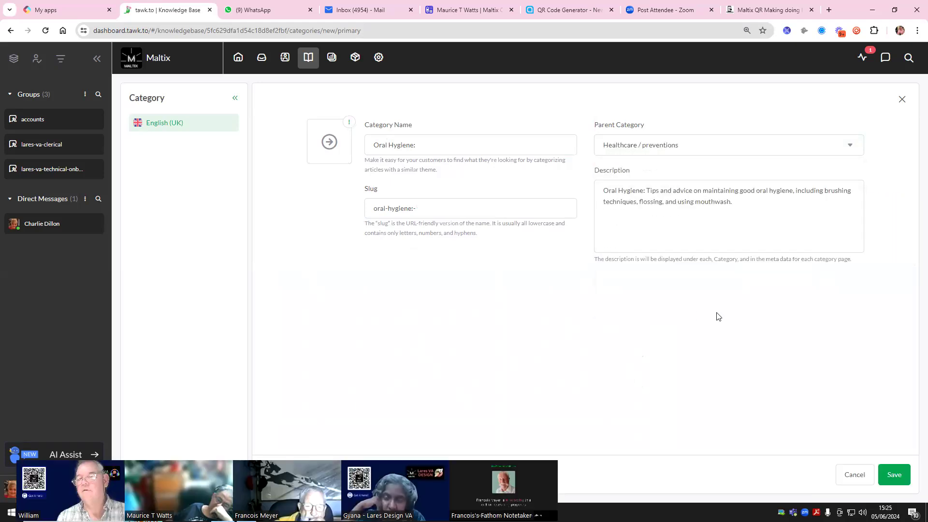
# Step: Change the category's slug to "oral-hygiene" and save the new category
pyautogui.click(416, 209)
pyautogui.press('BackSpace')
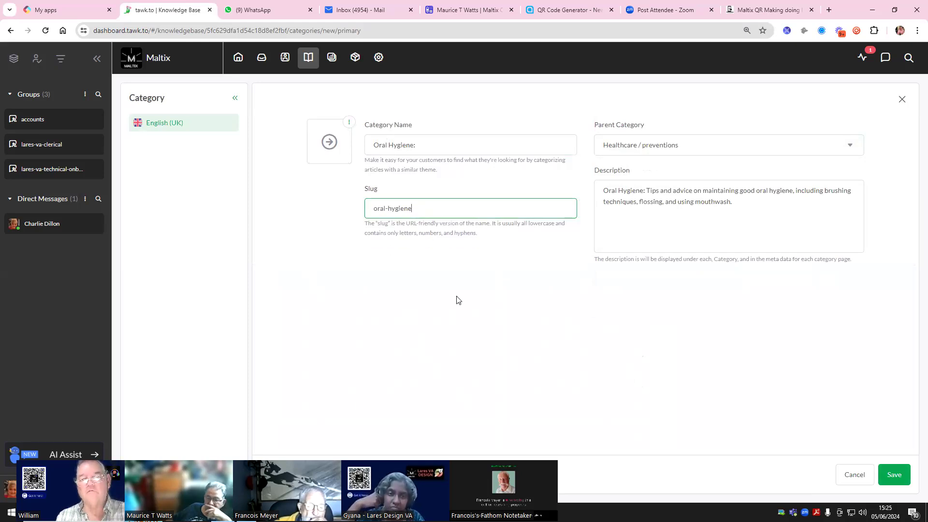
pyautogui.click(894, 475)
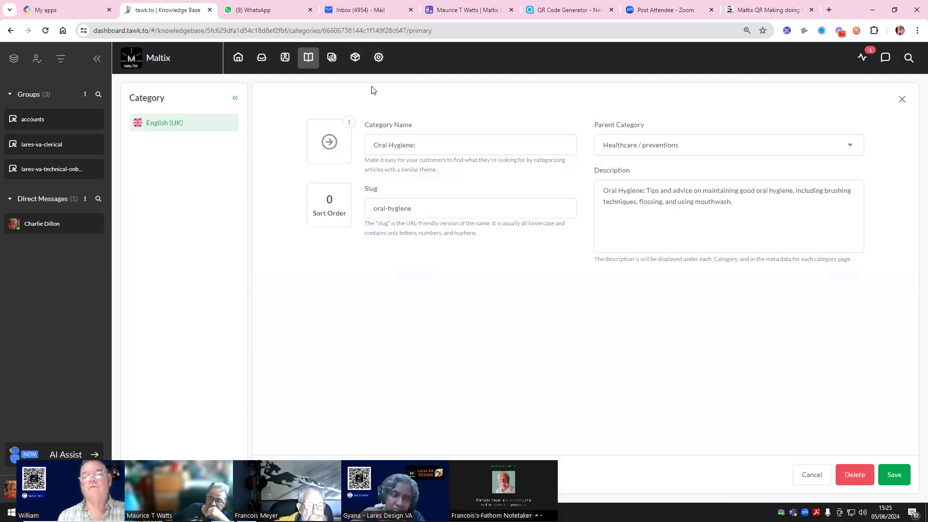
# Step: Switch to the Maltix help site and look through its category overview for Healthcare / preventions
pyautogui.click(760, 12)
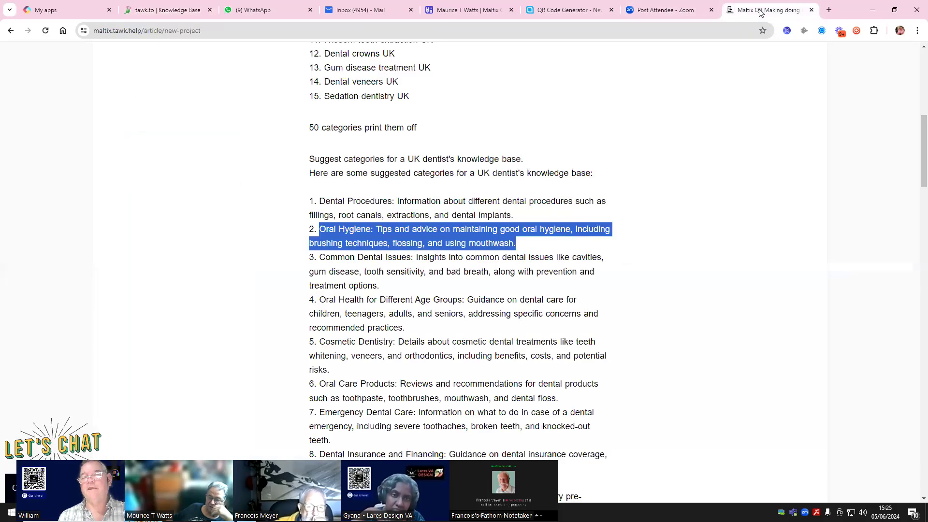
pyautogui.moveTo(922, 163); pyautogui.dragTo(913, 83)
pyautogui.click(118, 155)
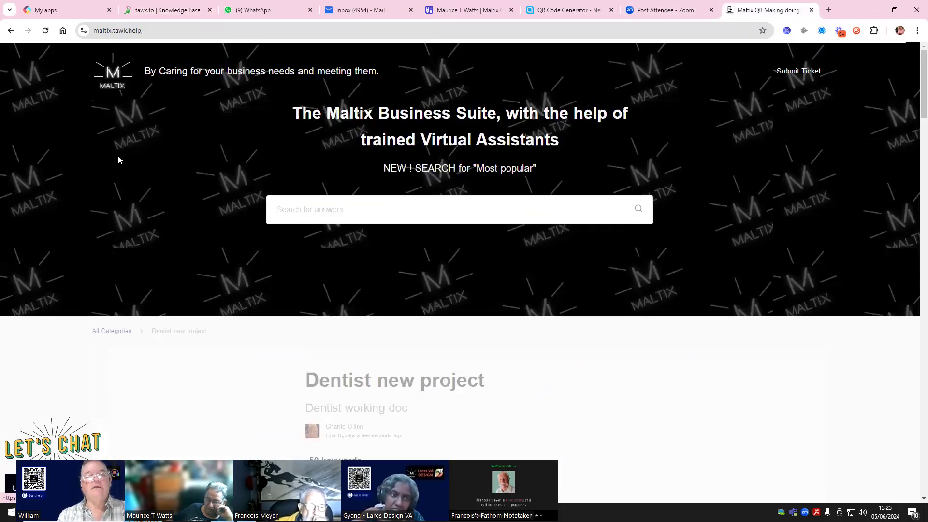
pyautogui.scroll(-10, 669, 271)
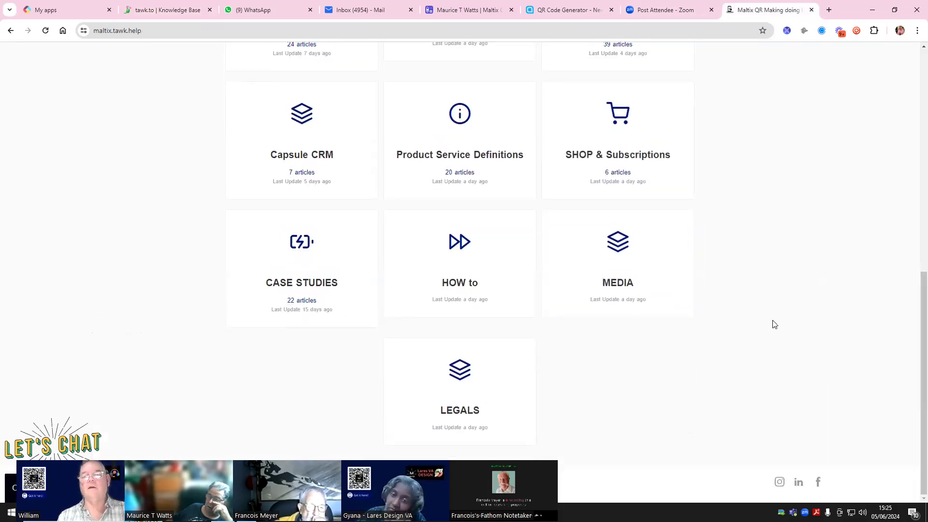
pyautogui.scroll(3, 774, 323)
pyautogui.scroll(3, 778, 322)
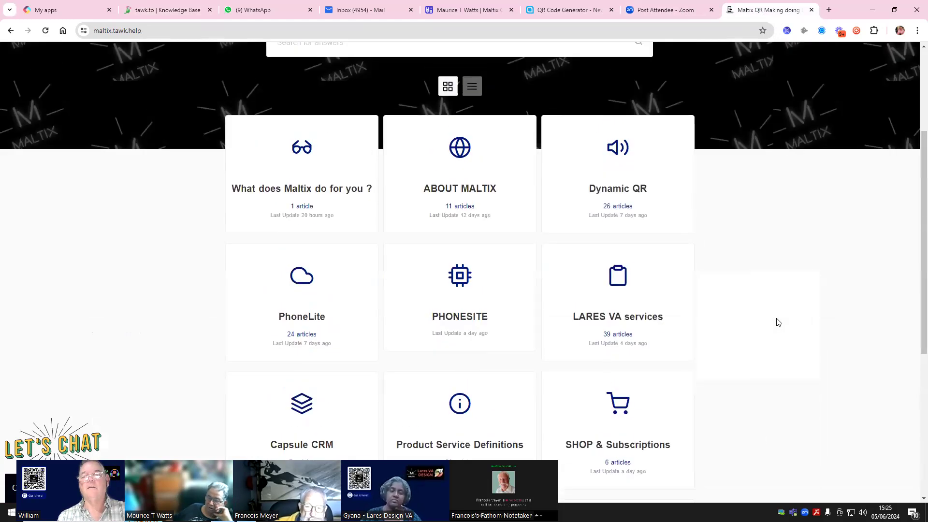
# Step: Return to the knowledge base dashboard, find Healthcare / preventions in the category list and open its settings
pyautogui.click(167, 7)
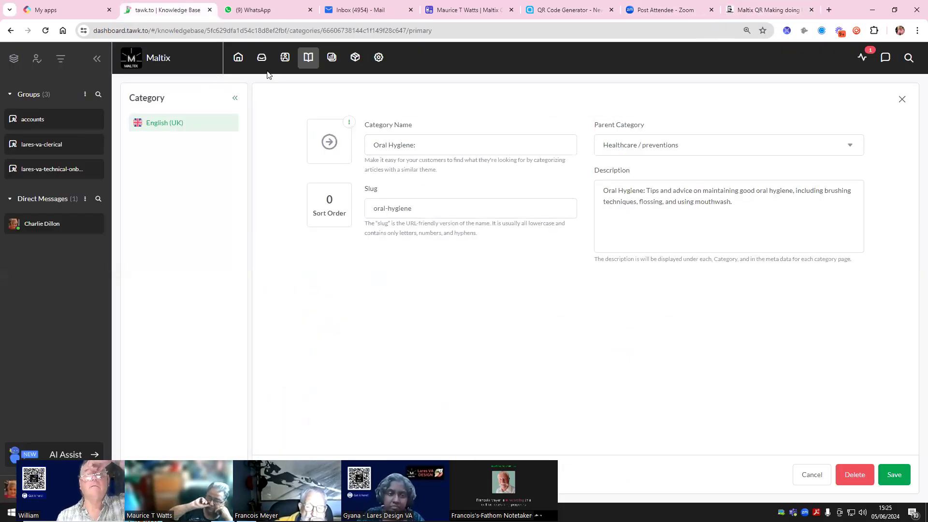
pyautogui.click(307, 57)
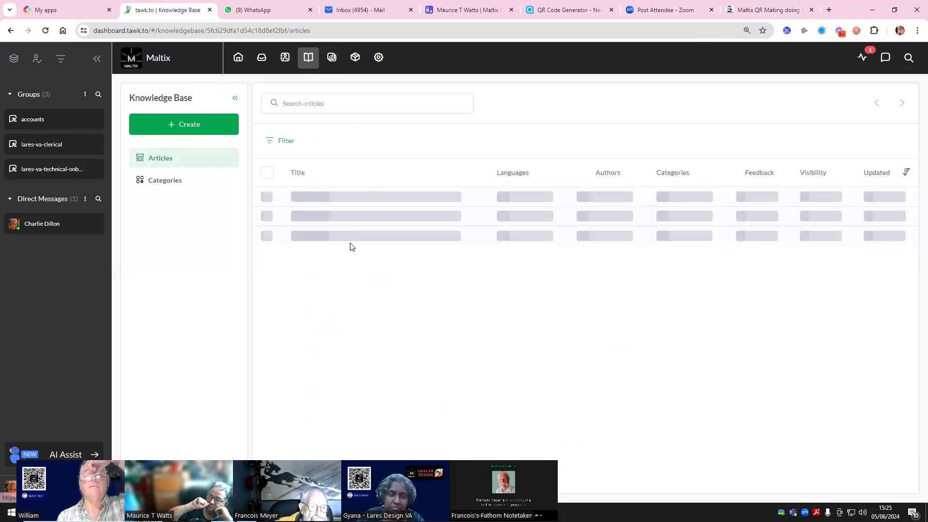
pyautogui.scroll(-10, 377, 245)
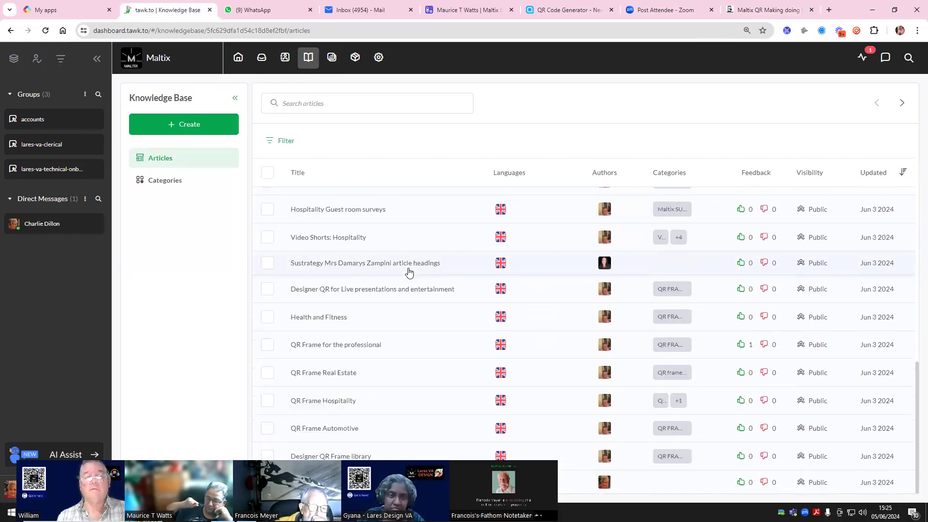
pyautogui.click(174, 184)
pyautogui.scroll(-5, 490, 247)
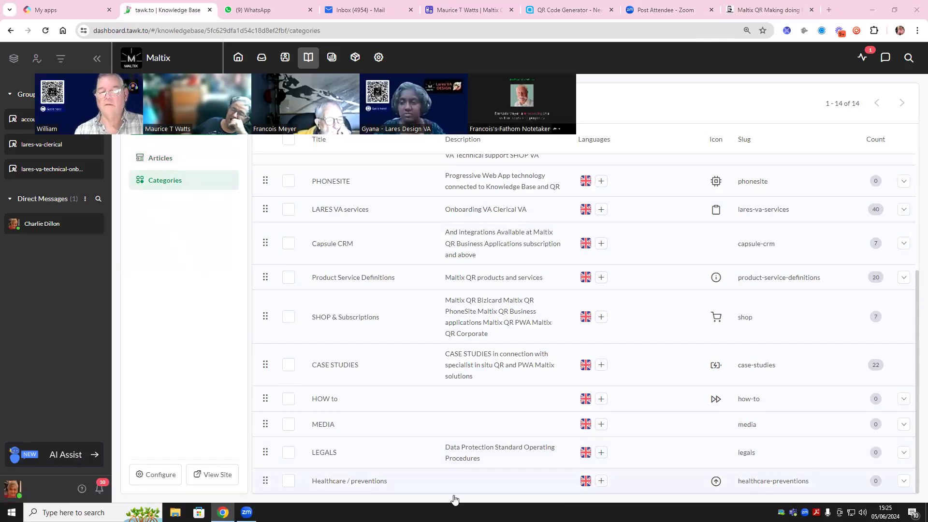
pyautogui.click(394, 483)
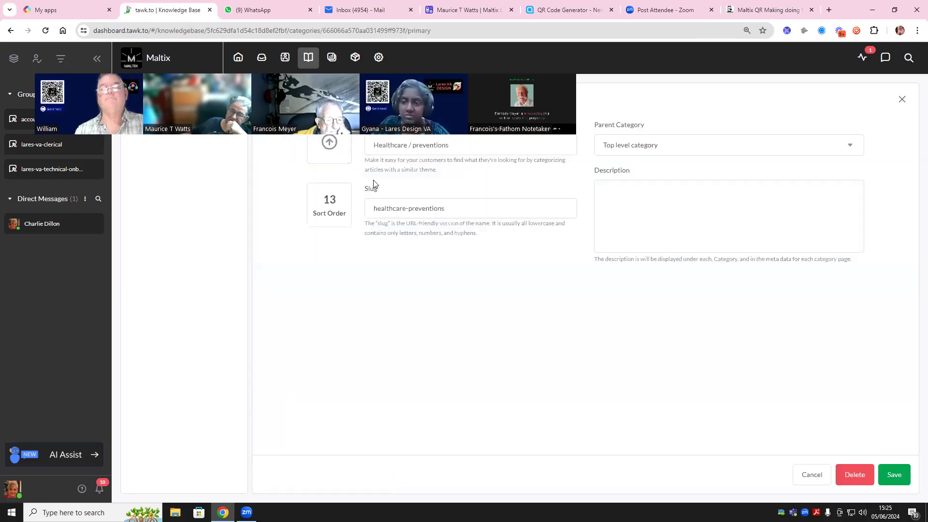
# Step: Search the Maltix help site for "Healthcare prevention"
pyautogui.click(757, 10)
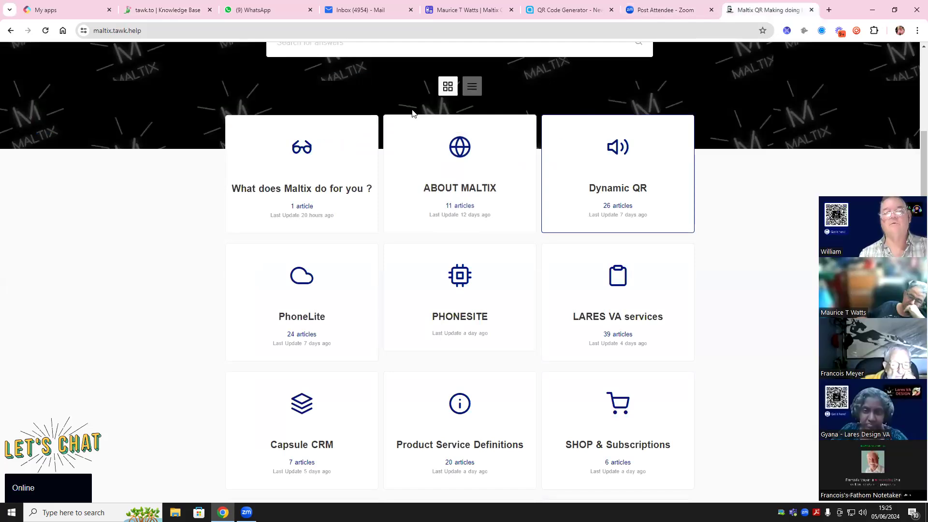
pyautogui.scroll(4, 366, 204)
pyautogui.click(360, 209)
pyautogui.write('Healthca')
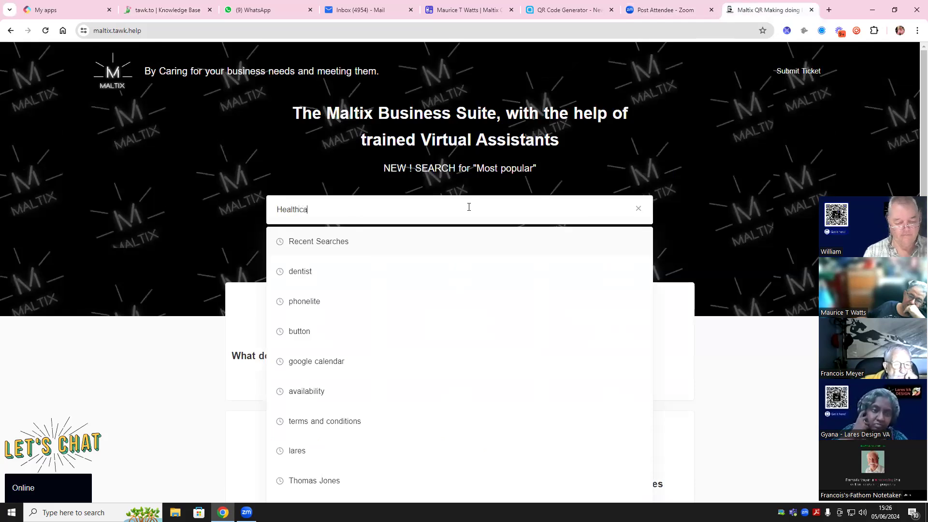
pyautogui.write('re prev')
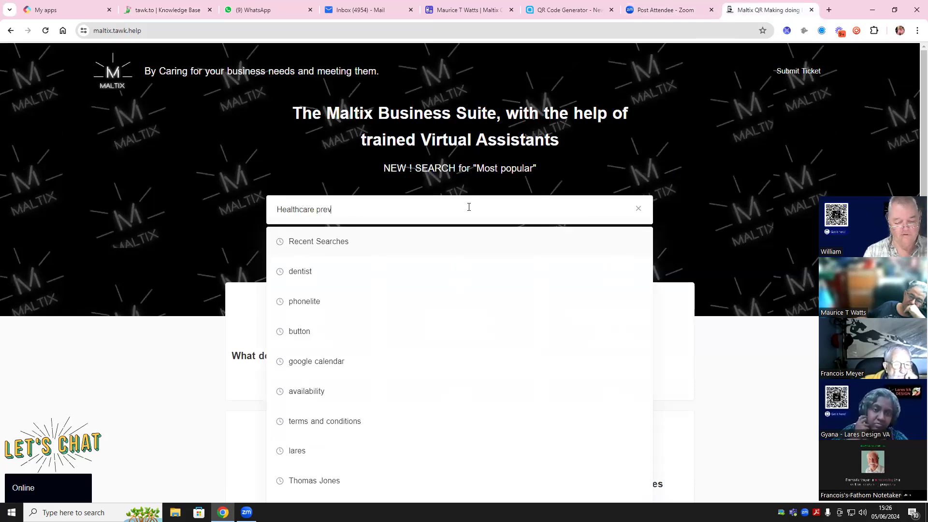
pyautogui.write('ention')
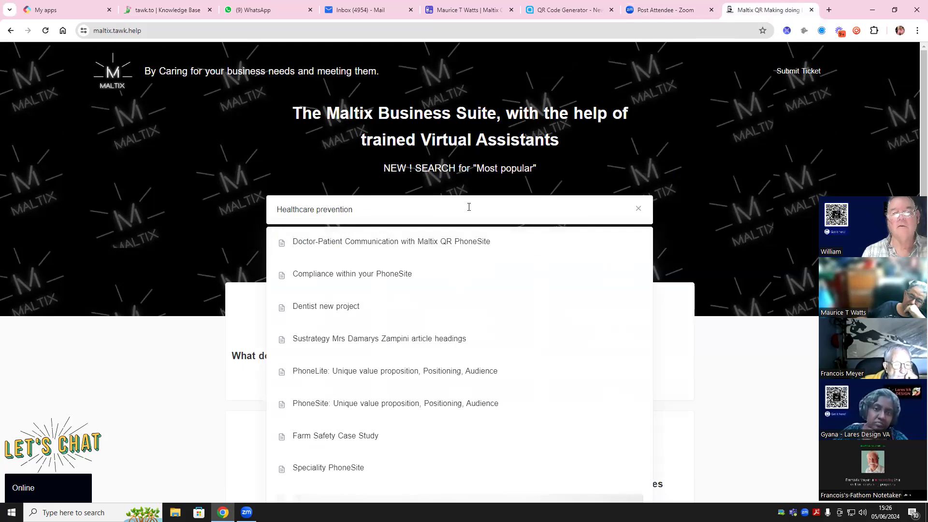
pyautogui.press('Return')
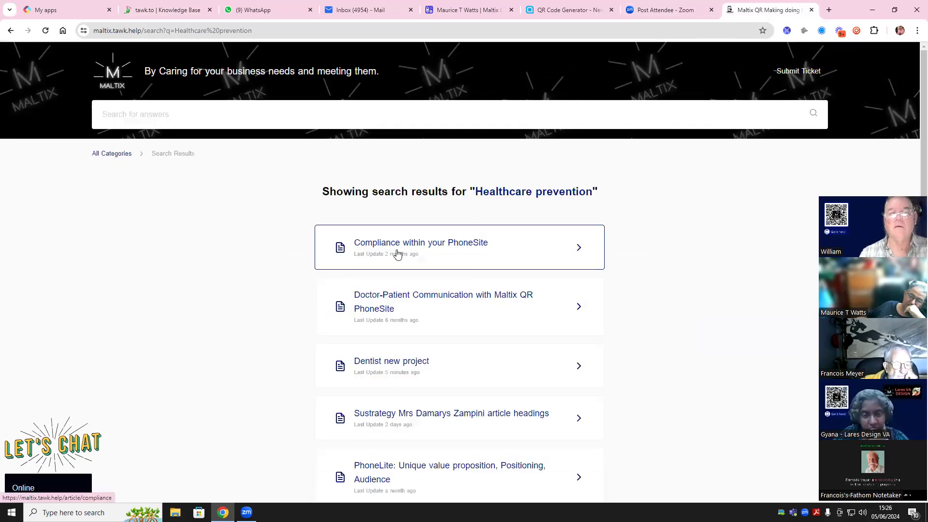
# Step: Go back from the search results to all categories on the help site and check the tiles for the new category
pyautogui.click(108, 155)
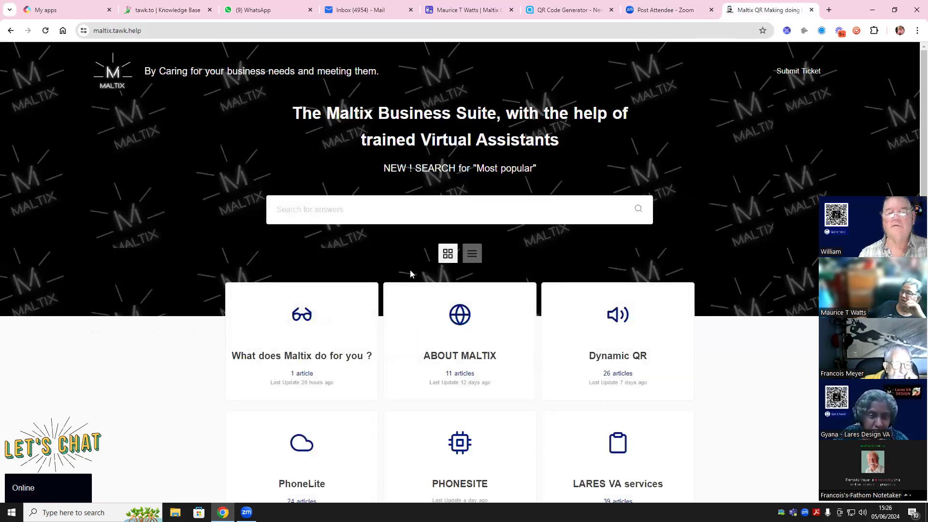
pyautogui.scroll(-3, 411, 271)
pyautogui.scroll(-5, 415, 277)
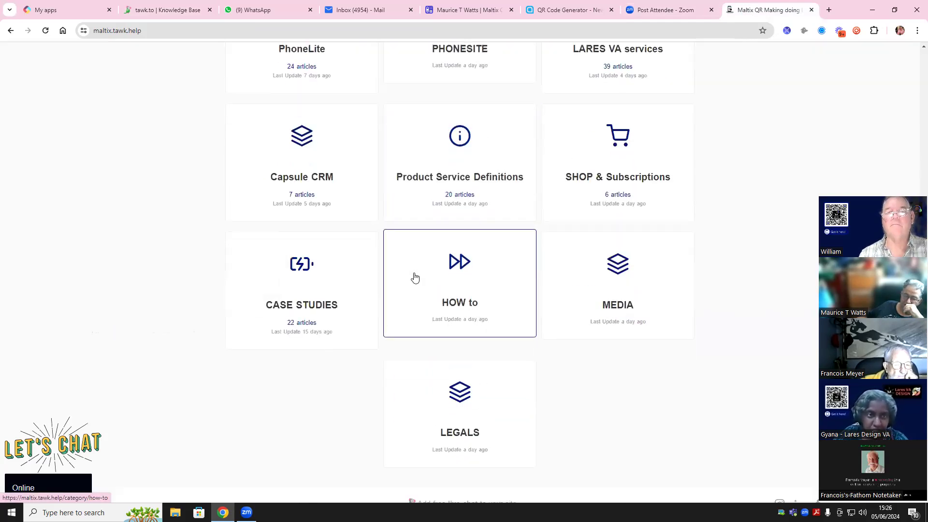
pyautogui.scroll(-1, 415, 276)
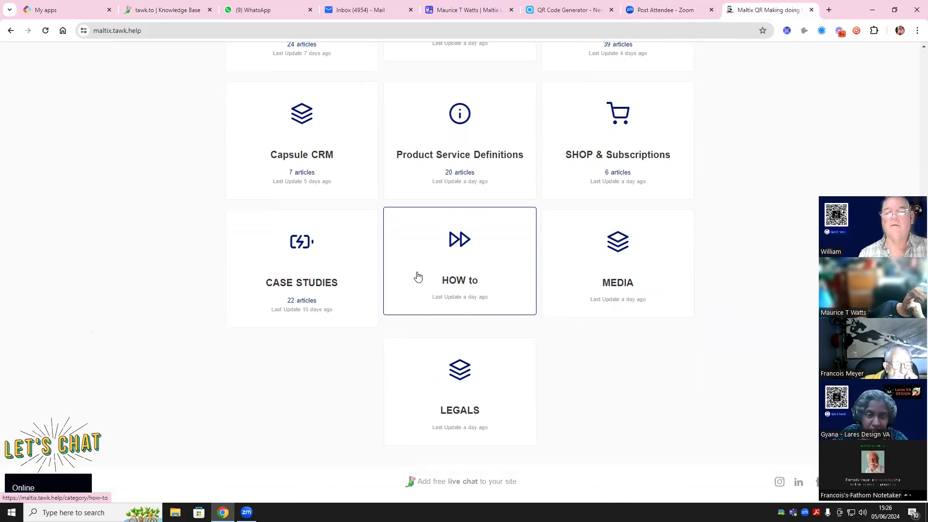
pyautogui.scroll(5, 403, 277)
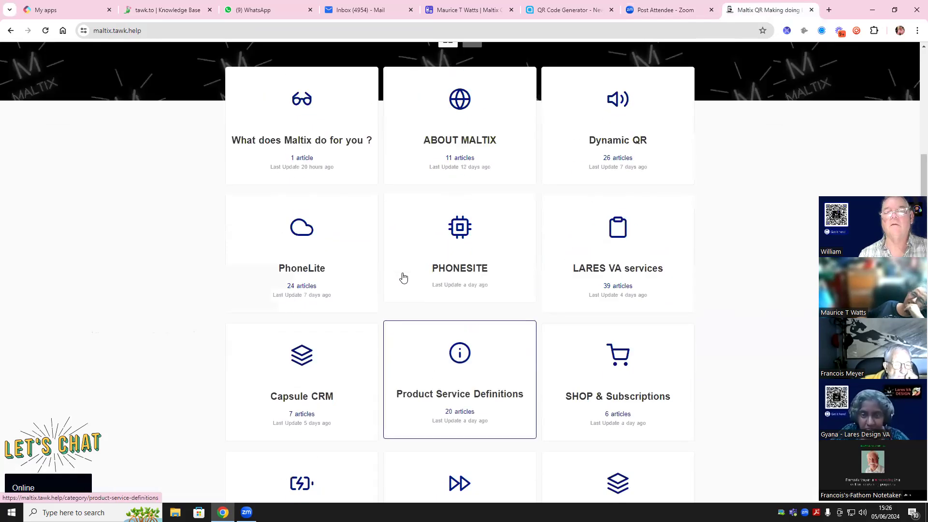
# Step: Switch back to the tawk.to dashboard and leave the category settings for the knowledge base's article list
pyautogui.scroll(5, 404, 271)
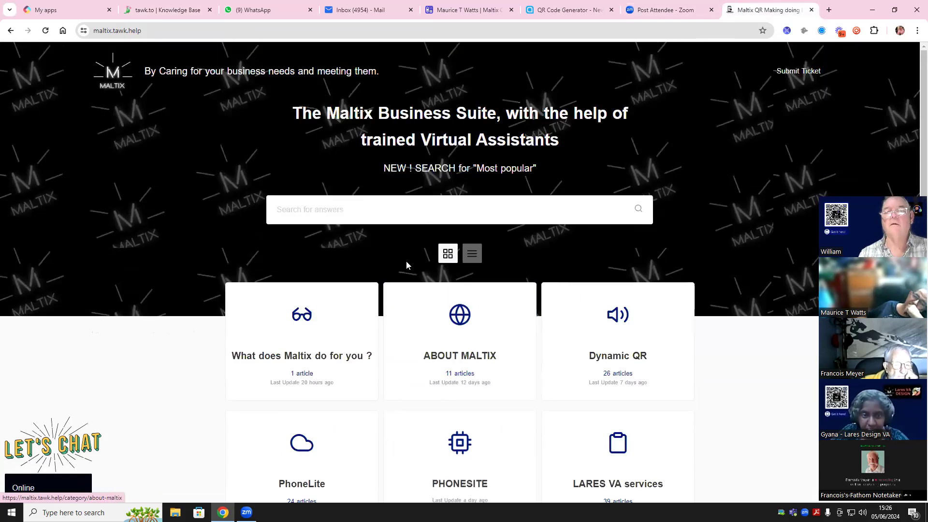
pyautogui.click(186, 12)
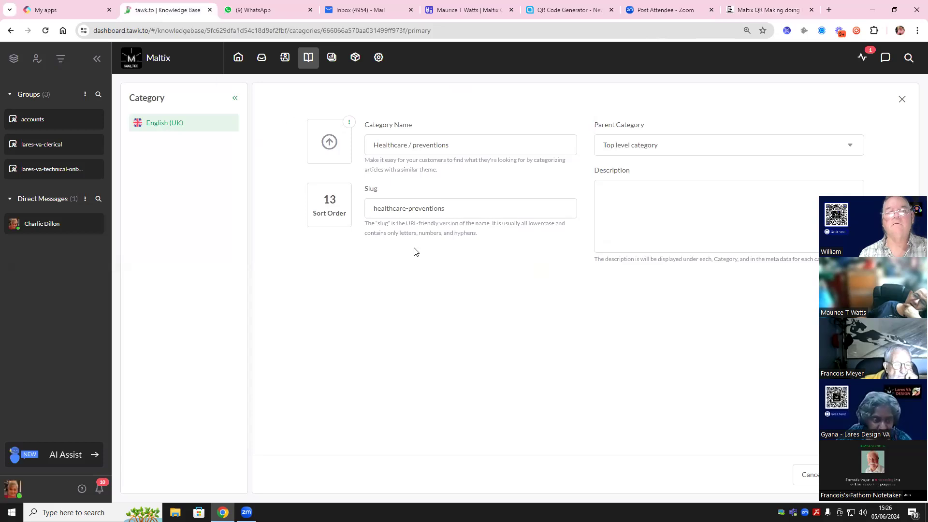
pyautogui.click(235, 98)
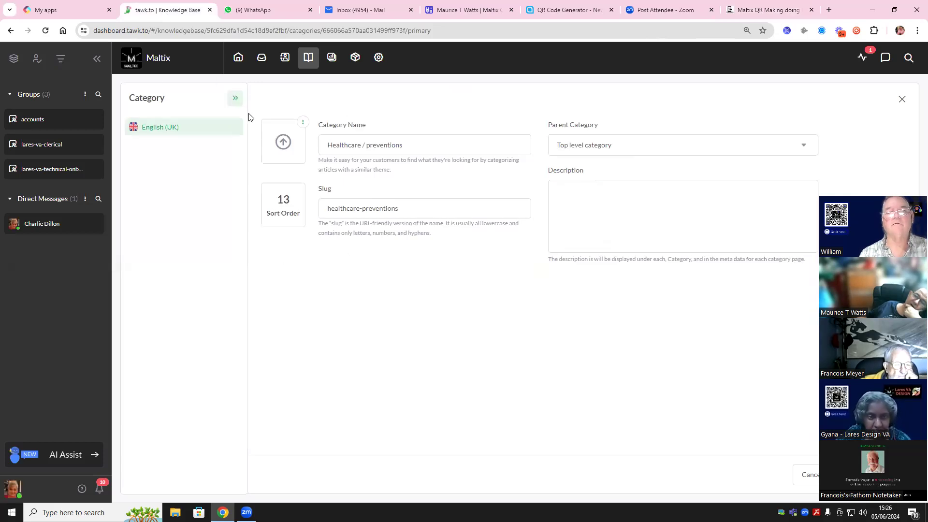
pyautogui.click(309, 57)
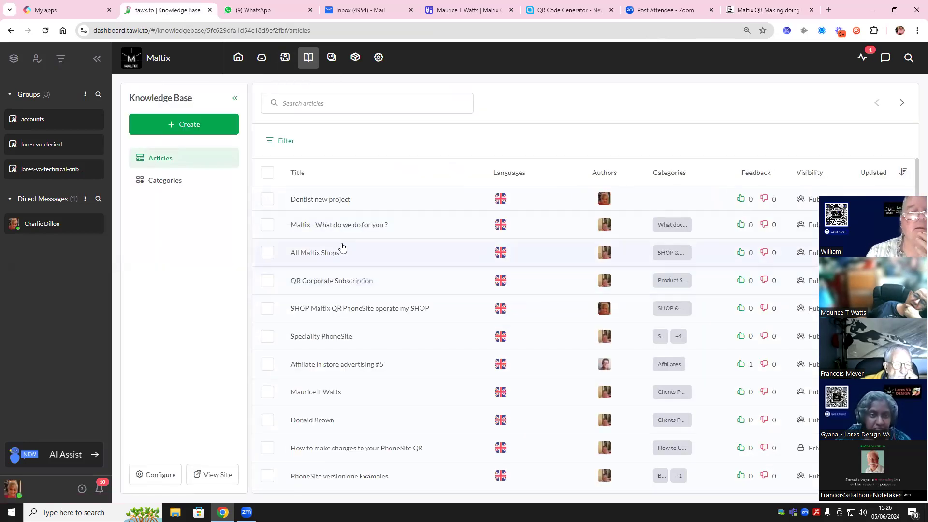
# Step: Find Healthcare / preventions in the knowledge base's category list and open its settings
pyautogui.click(174, 181)
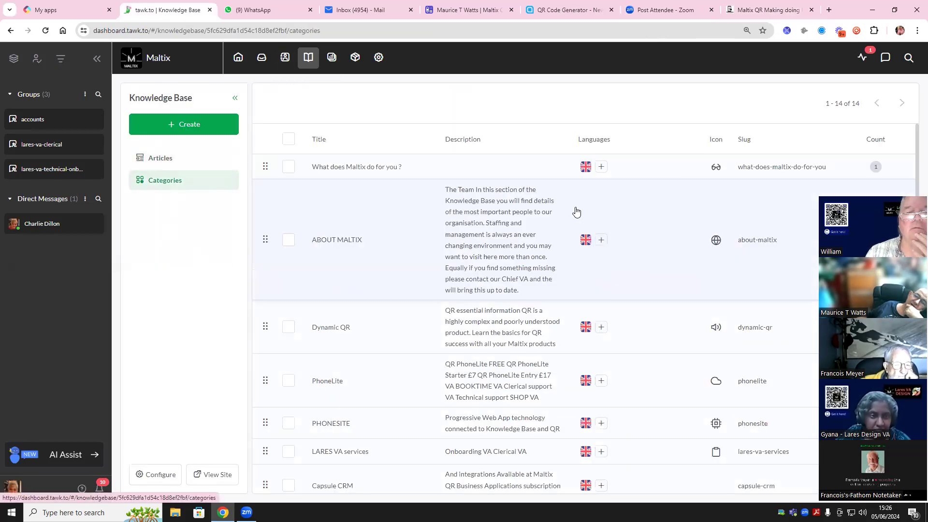
pyautogui.scroll(-3, 575, 241)
pyautogui.scroll(-2, 572, 265)
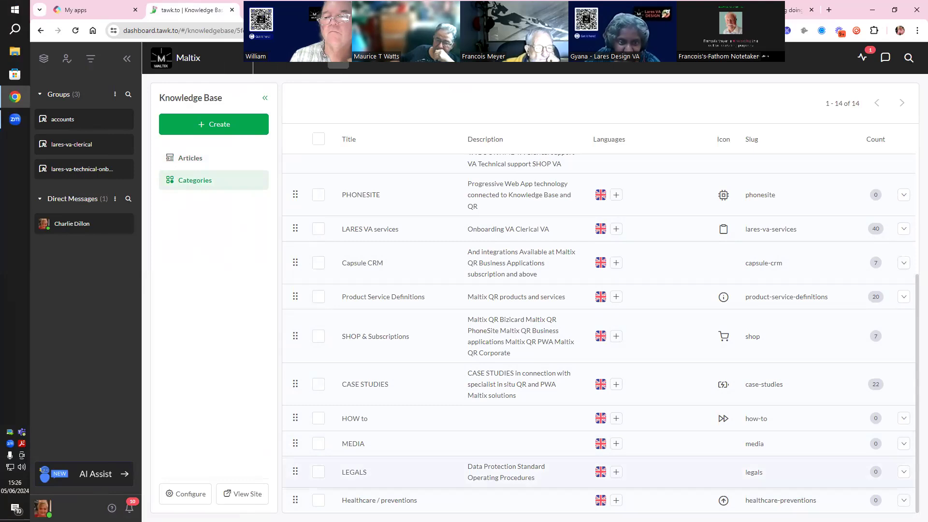
pyautogui.click(778, 503)
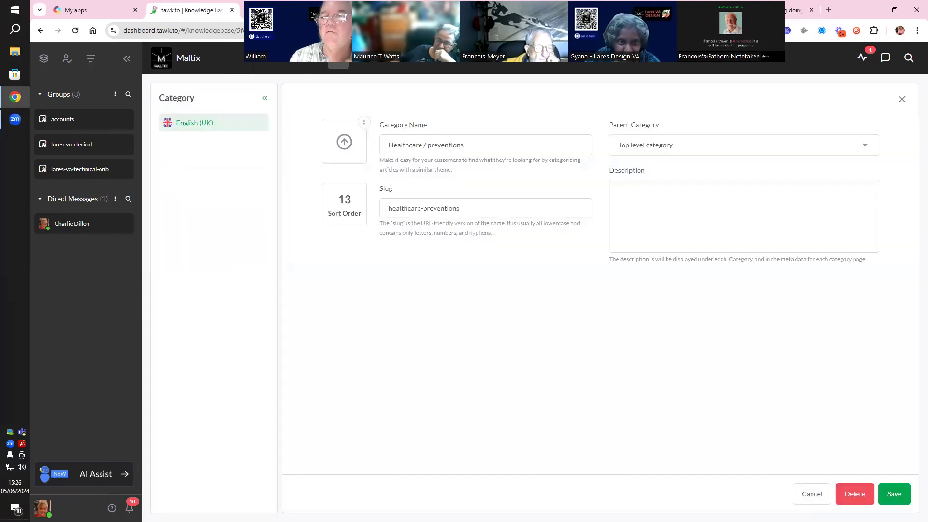
# Step: Save the Healthcare / preventions category, and search the public Maltix help site for "Healthcare / preventions"
pyautogui.click(894, 493)
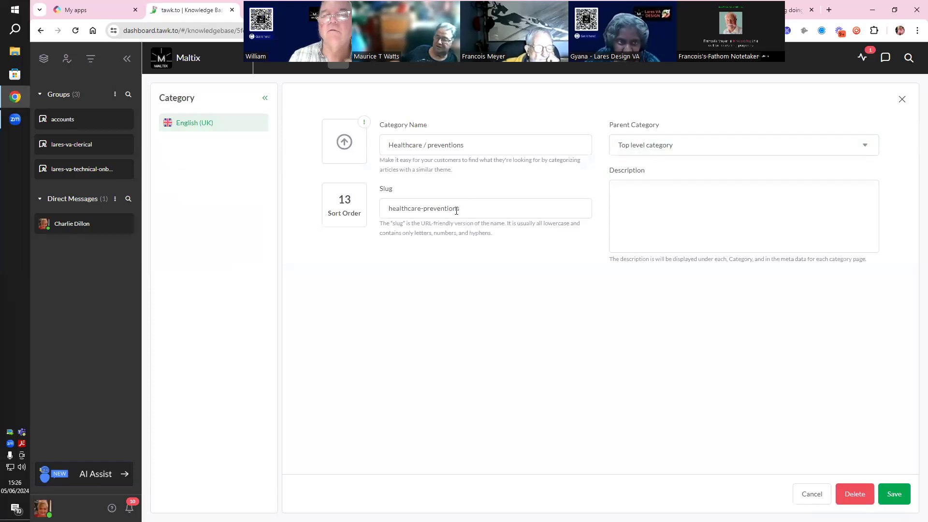
pyautogui.moveTo(465, 145); pyautogui.dragTo(382, 146)
pyautogui.hotkey('ctrl', 'c')
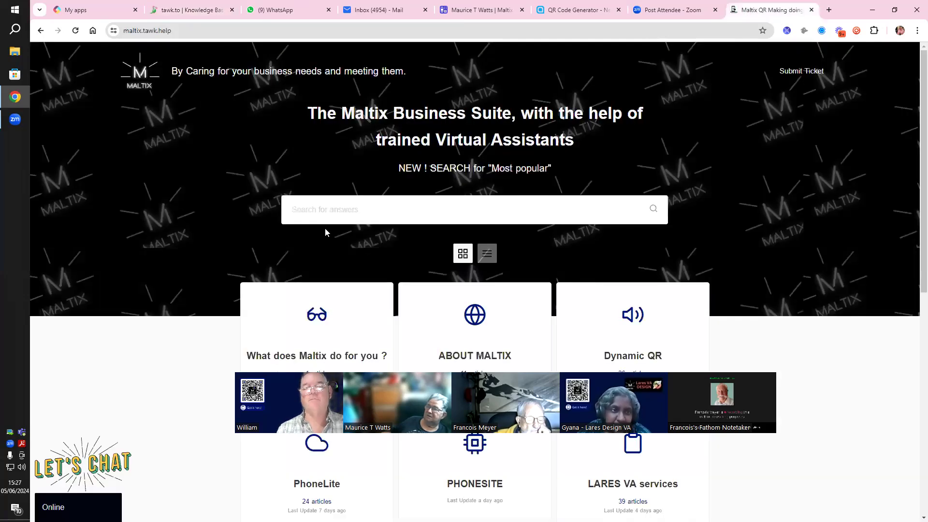
pyautogui.click(745, 15)
pyautogui.click(324, 214)
pyautogui.hotkey('ctrl', 'v')
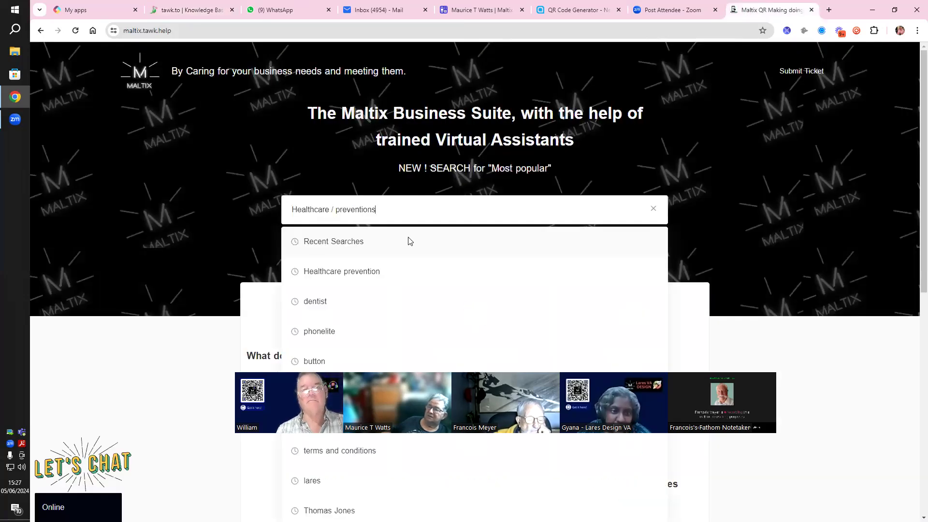
pyautogui.press('Return')
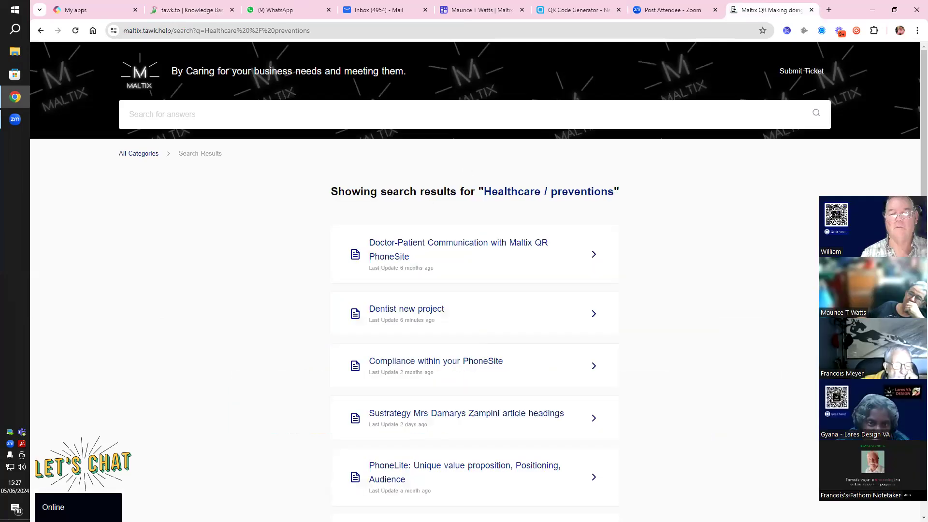
pyautogui.scroll(-4, 546, 357)
pyautogui.scroll(4, 549, 357)
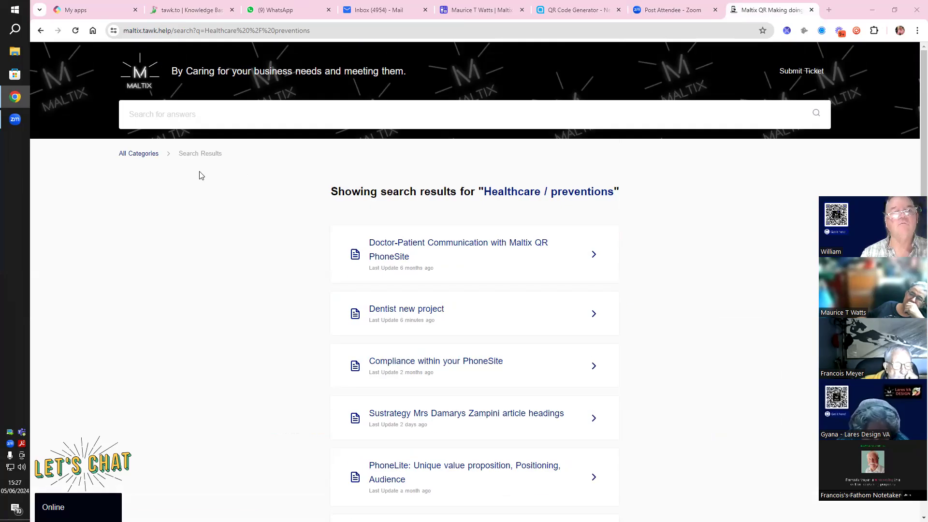
# Step: Return to all categories on the help site and look through the category cards for Healthcare / preventions
pyautogui.click(135, 155)
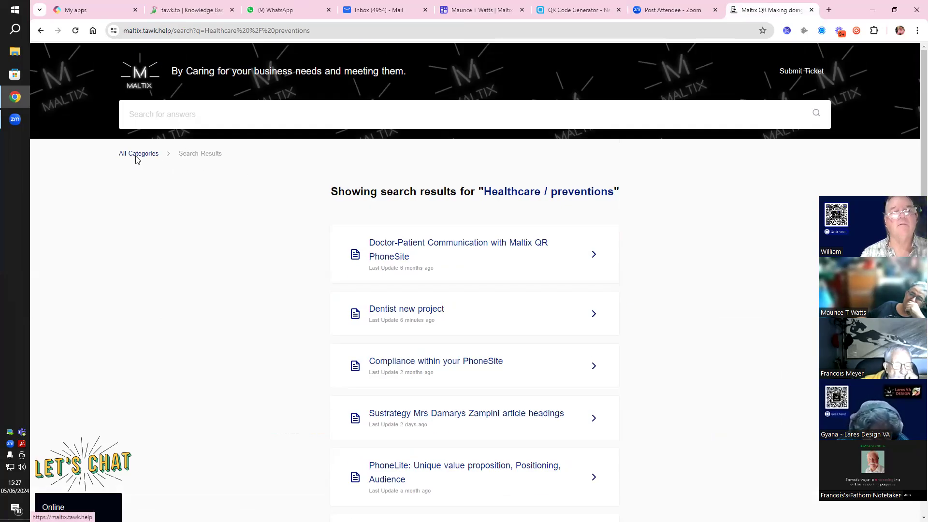
pyautogui.scroll(-3, 321, 321)
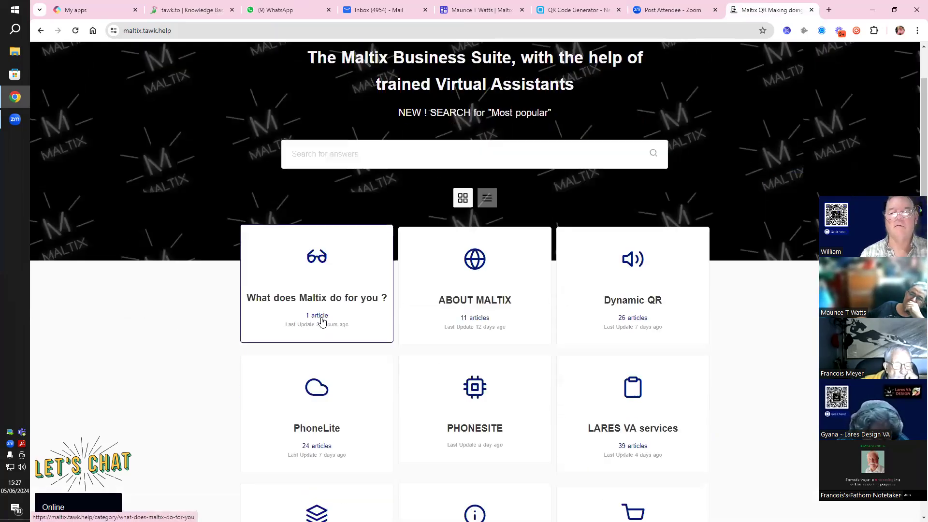
pyautogui.scroll(-5, 324, 321)
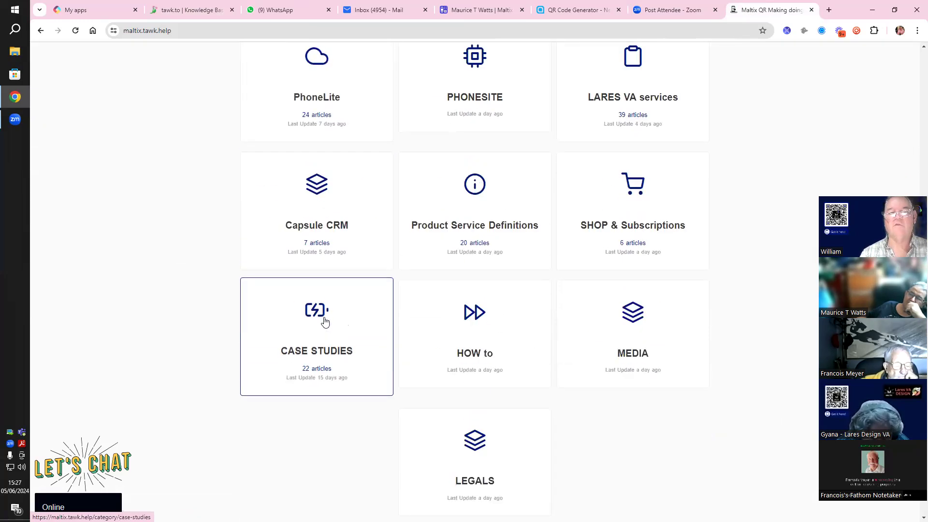
pyautogui.scroll(-1, 324, 321)
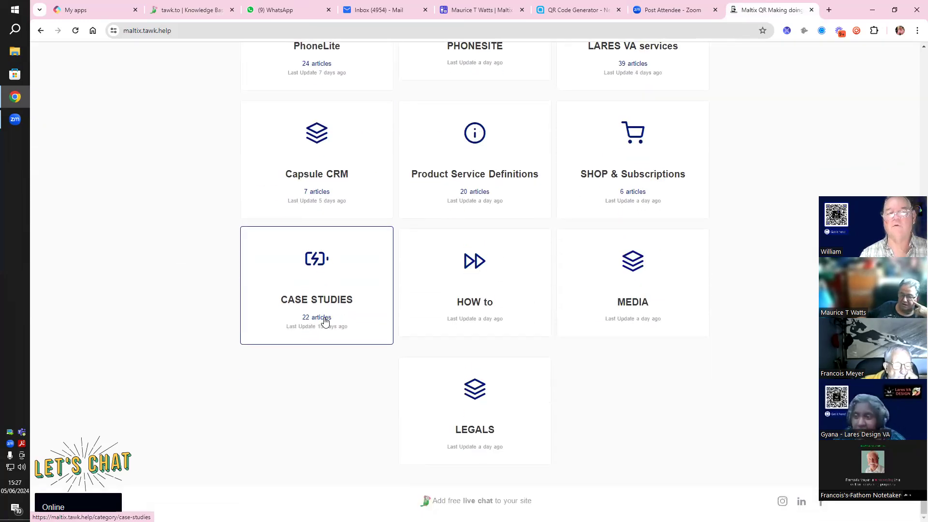
pyautogui.scroll(10, 325, 321)
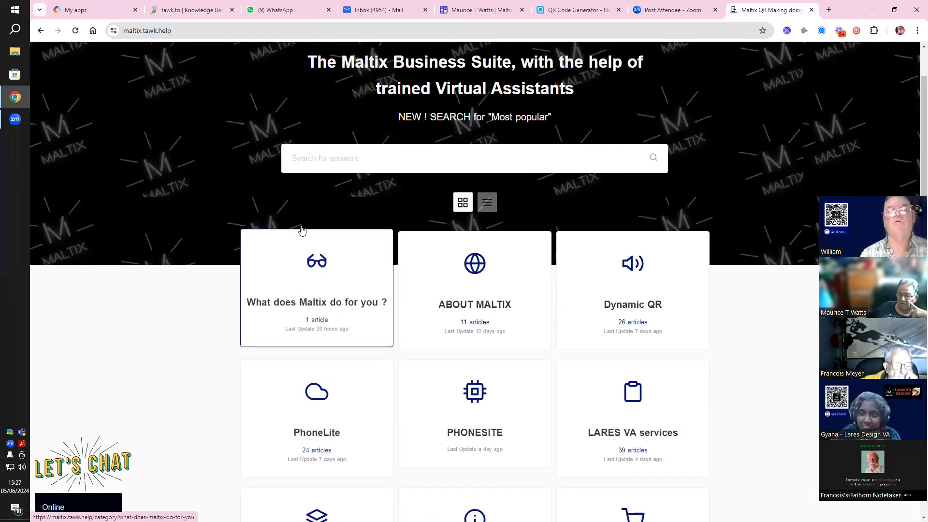
# Step: Switch back to the tawk.to dashboard and look through the available parent categories for Healthcare / preventions
pyautogui.click(292, 10)
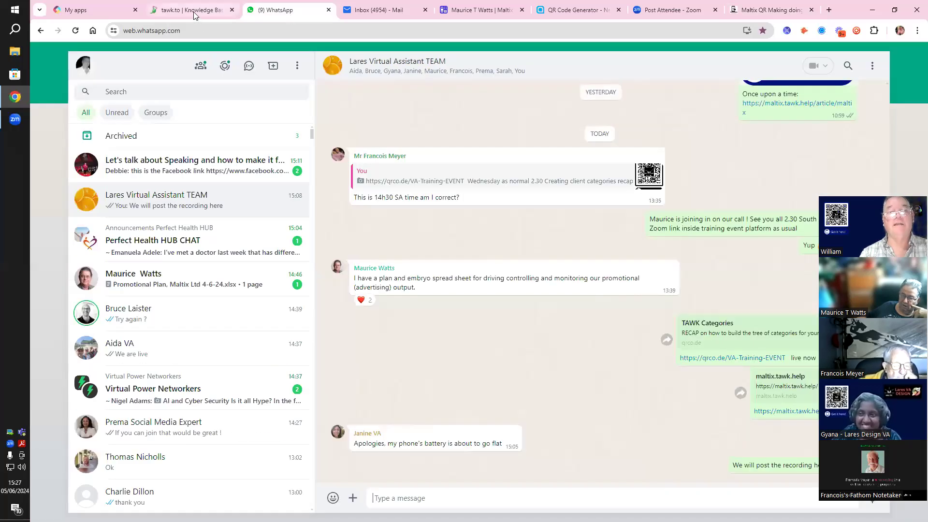
pyautogui.click(194, 10)
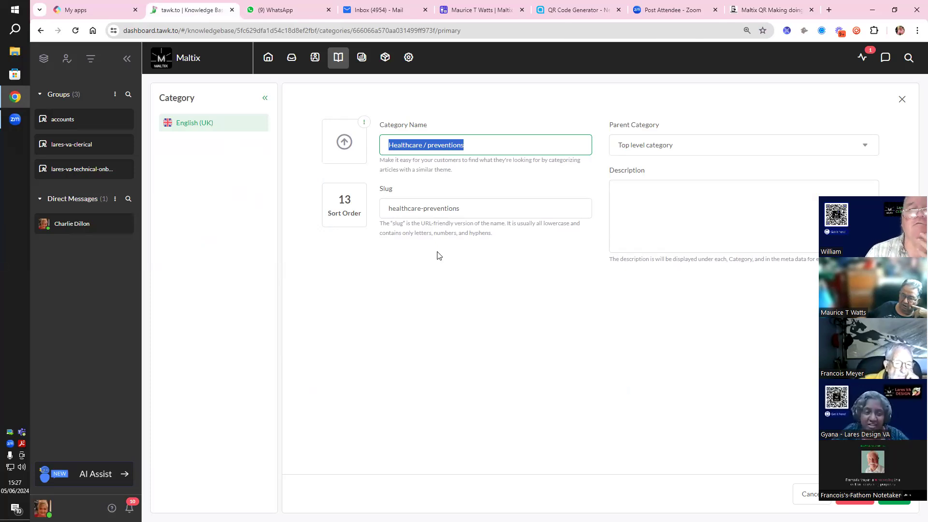
pyautogui.click(758, 151)
pyautogui.scroll(-3, 688, 245)
pyautogui.scroll(-5, 688, 245)
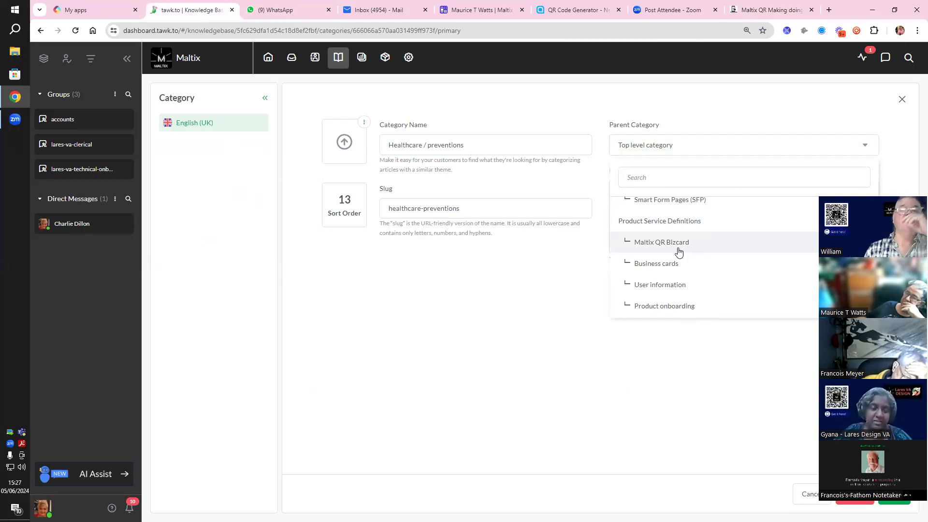
pyautogui.scroll(-5, 704, 269)
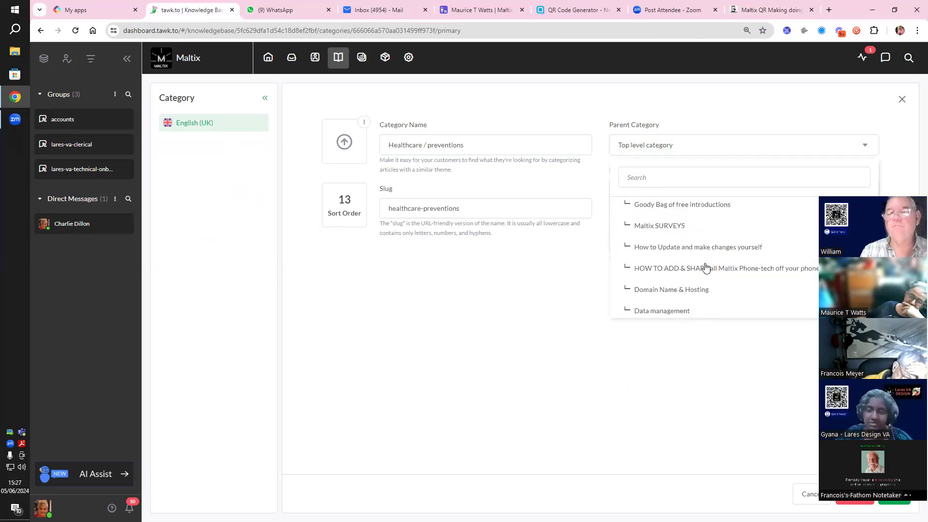
pyautogui.scroll(-1, 694, 316)
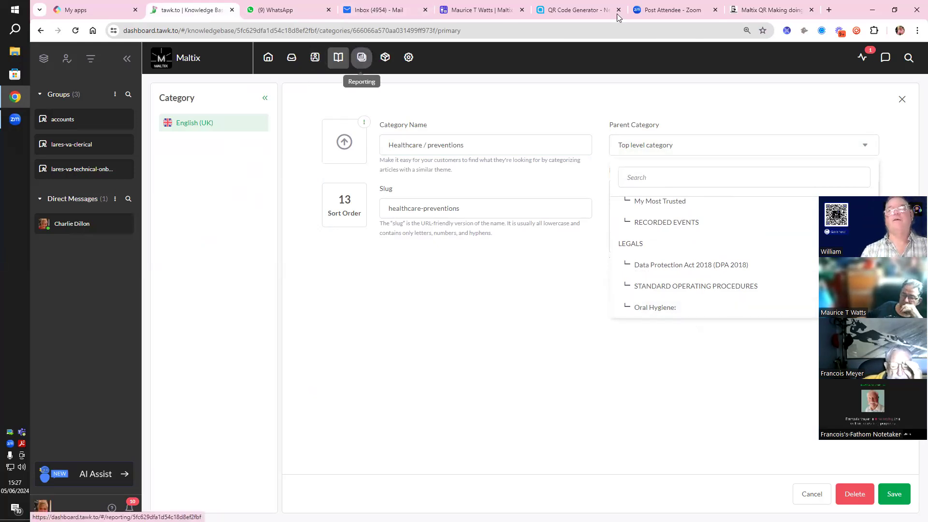
# Step: Search the public Maltix help site for "oral hygeine" and read through the "Dentist new project" article
pyautogui.click(784, 8)
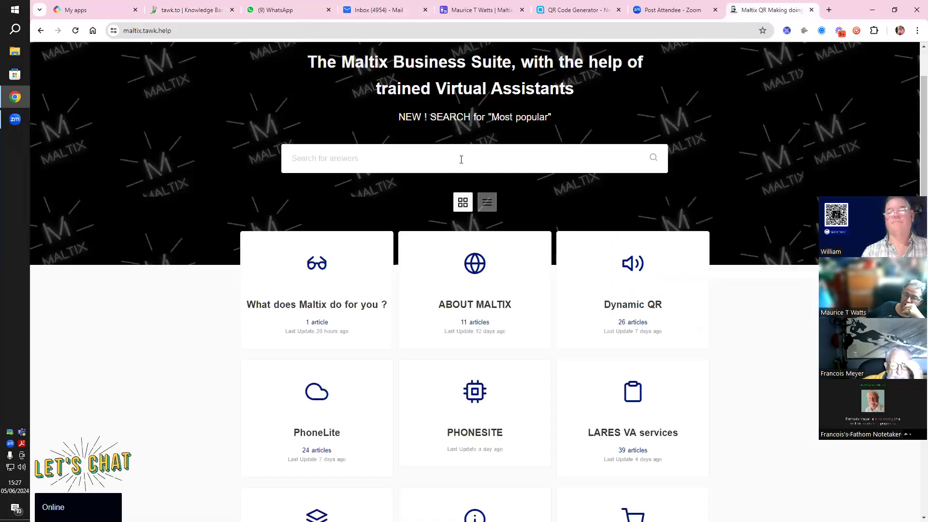
pyautogui.click(371, 155)
pyautogui.write('dral hygeine')
pyautogui.press('Return')
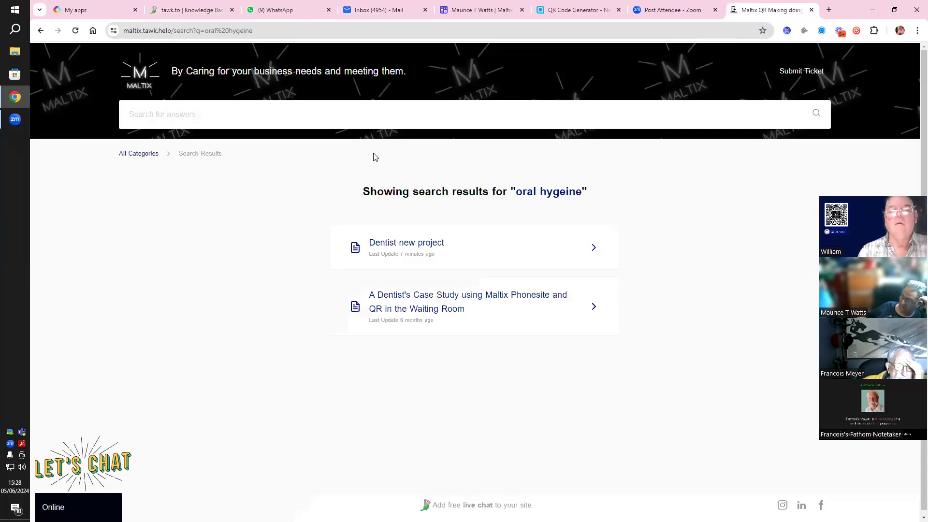
pyautogui.click(445, 260)
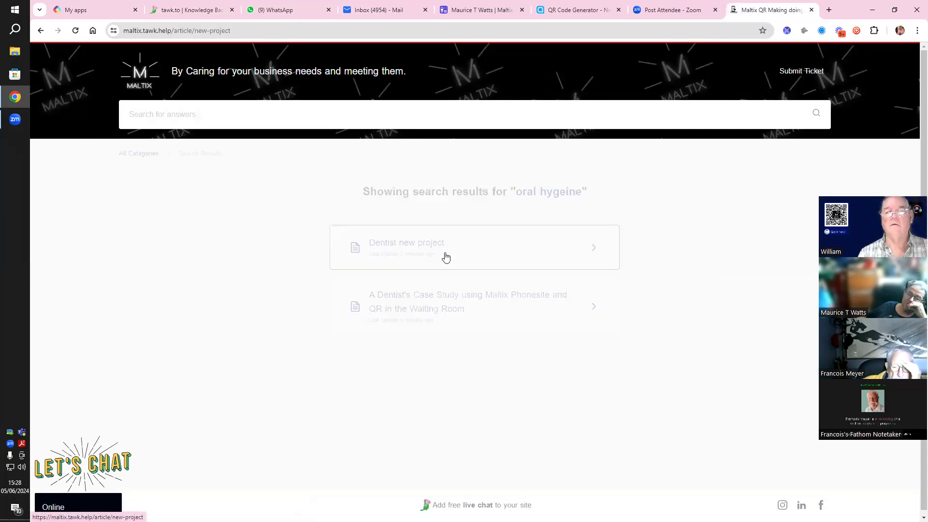
pyautogui.scroll(-10, 573, 254)
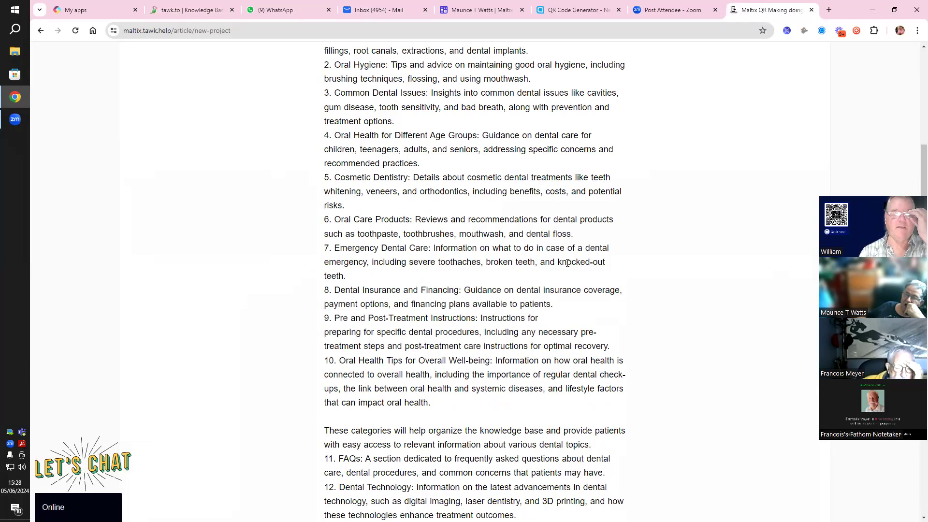
# Step: In the tawk.to dashboard, delete the Healthcare / preventions category from the knowledge base
pyautogui.click(177, 15)
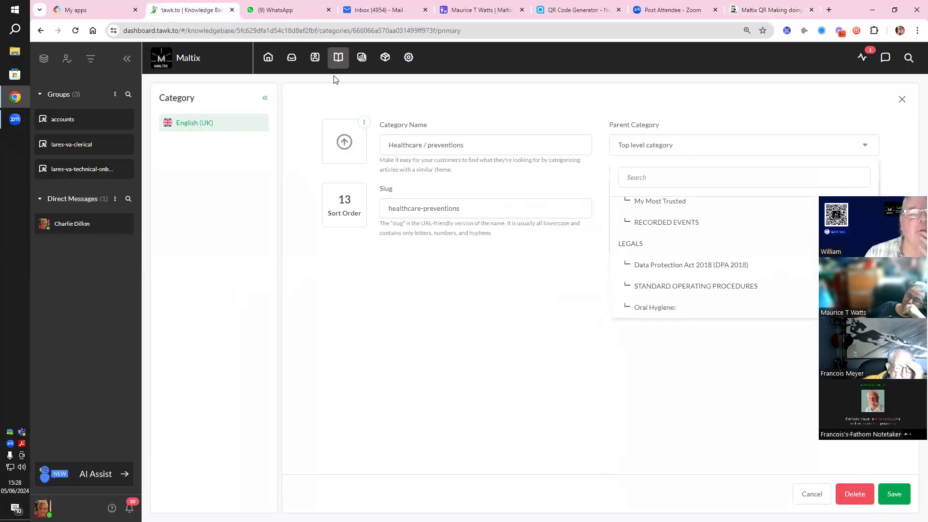
pyautogui.click(338, 59)
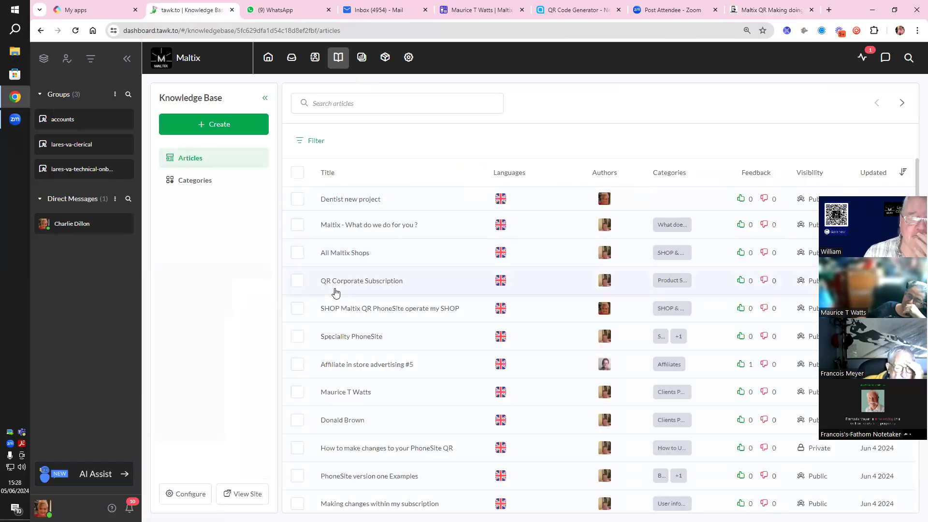
pyautogui.click(192, 182)
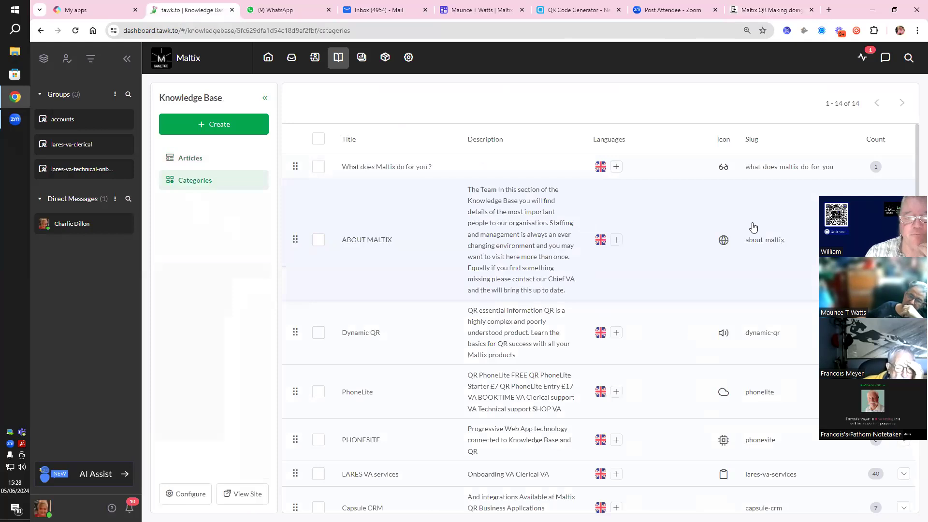
pyautogui.scroll(-5, 913, 487)
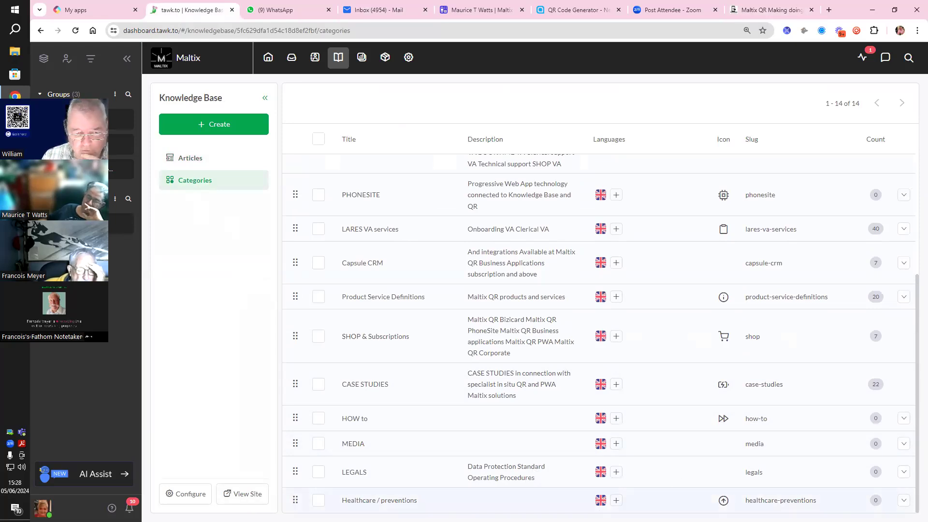
pyautogui.click(319, 500)
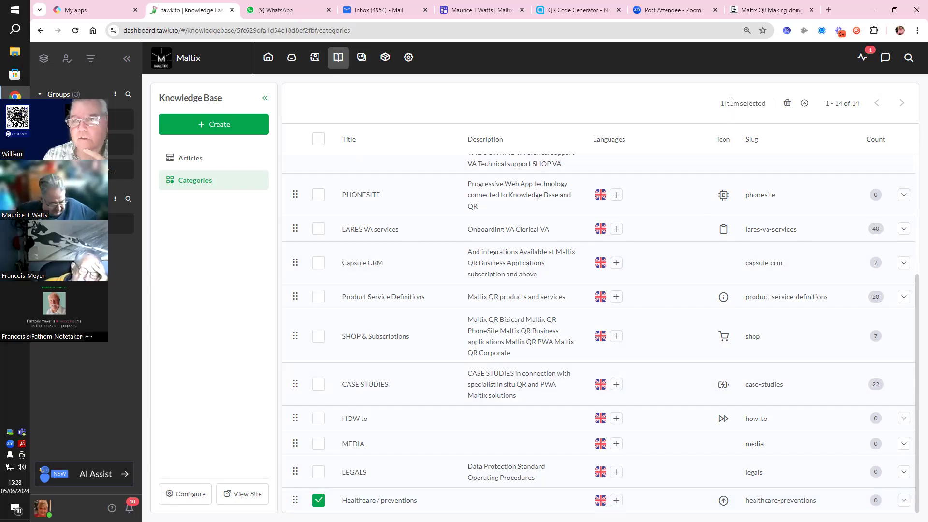
pyautogui.click(787, 103)
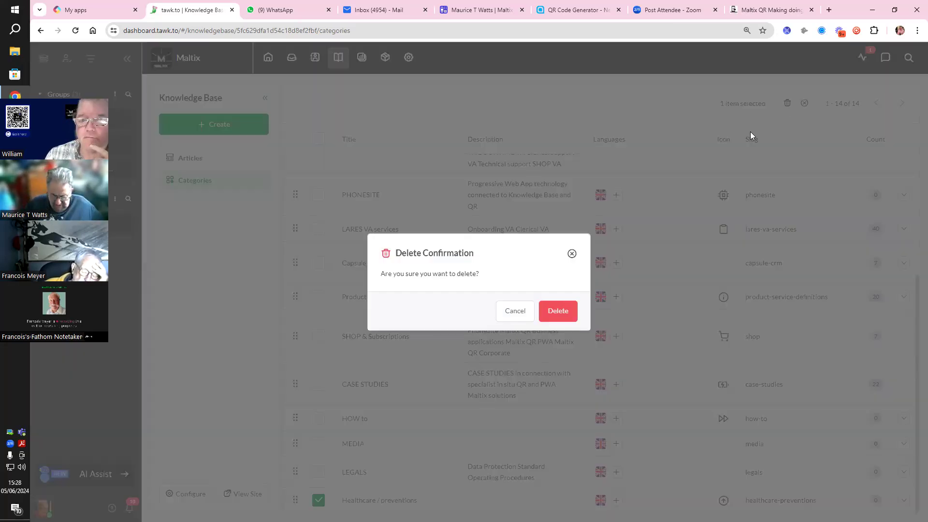
pyautogui.click(558, 310)
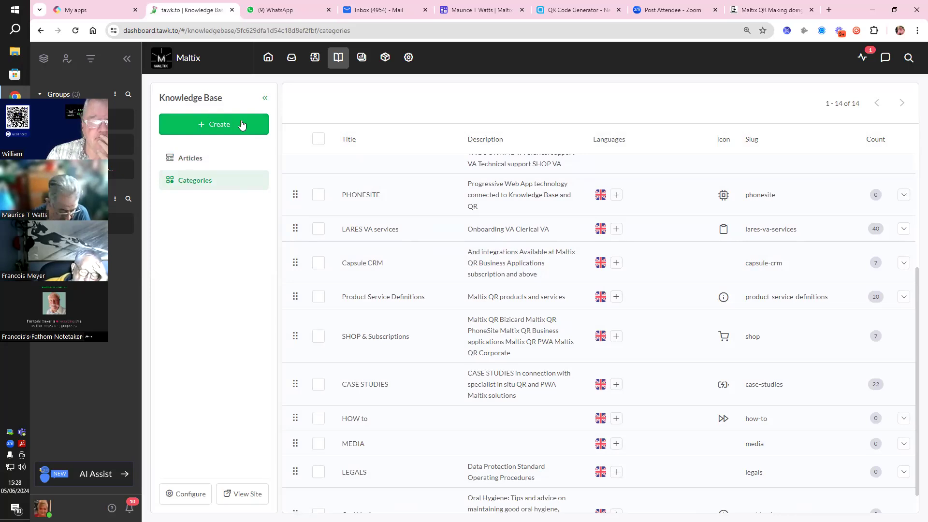
# Step: Open the Product Service Definitions category, collapse its language sidebar and save the category
pyautogui.click(242, 126)
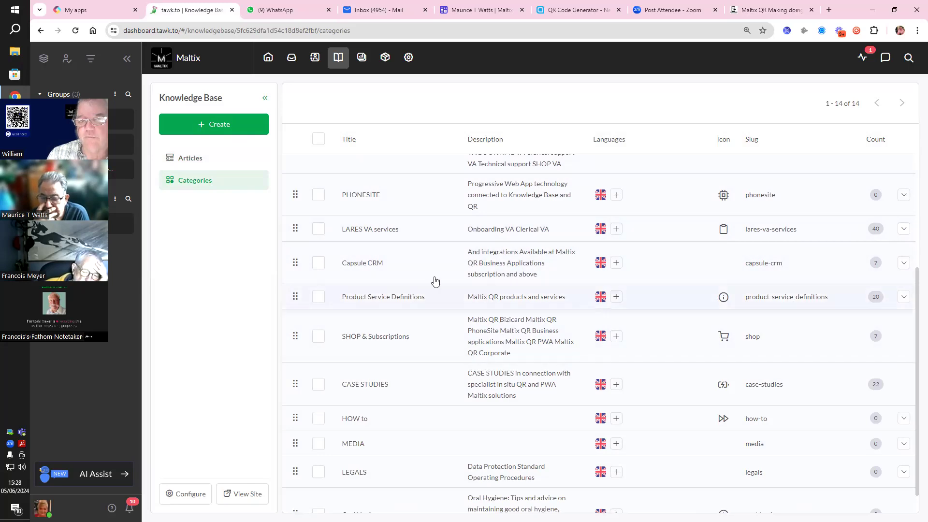
pyautogui.click(392, 296)
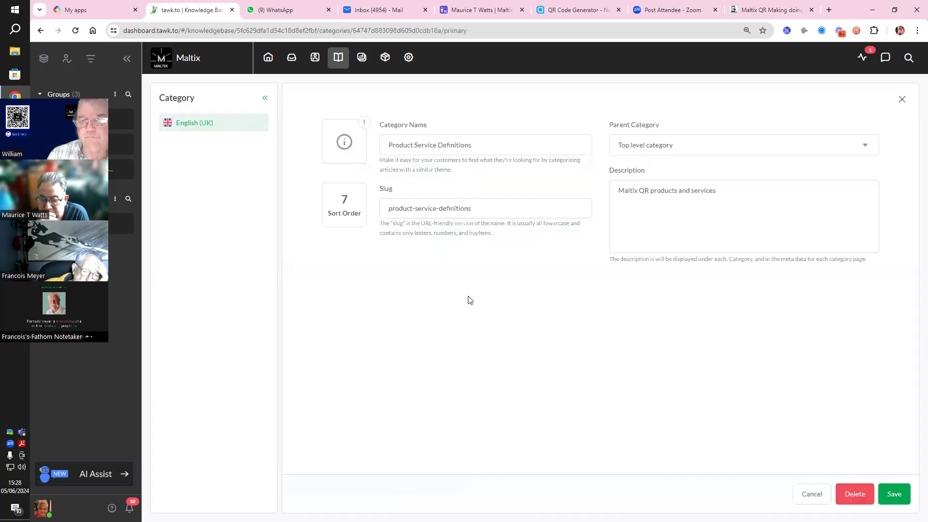
pyautogui.click(265, 100)
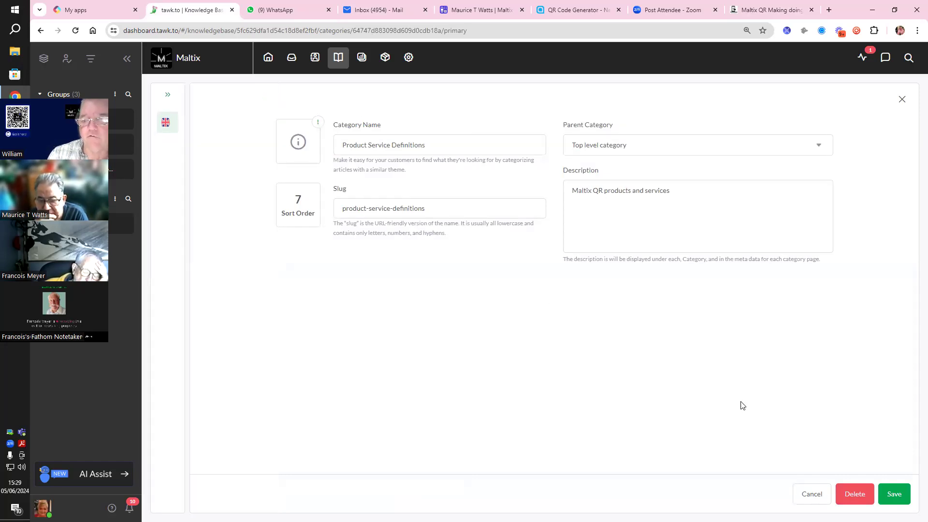
pyautogui.click(894, 493)
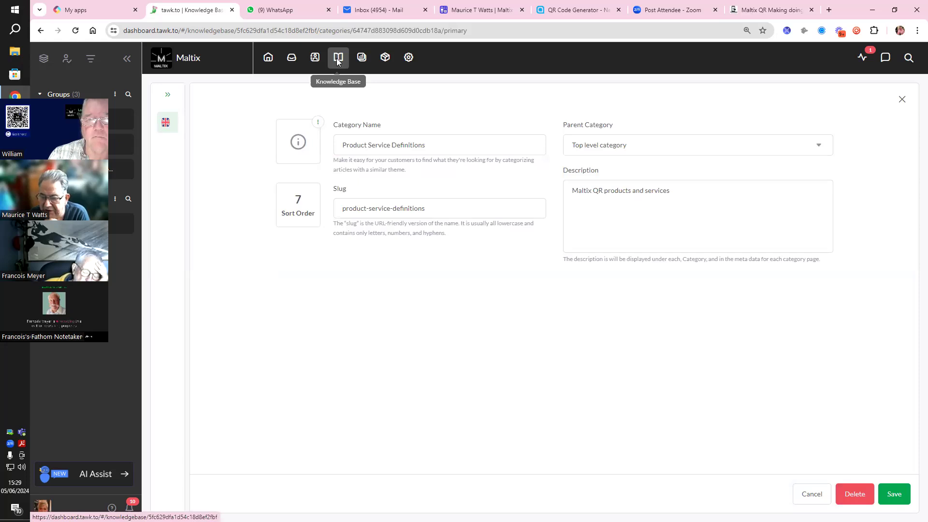
# Step: Return to the knowledge base categories and examine the subcategories nested under ABOUT MALTIX, then collapse them
pyautogui.click(338, 58)
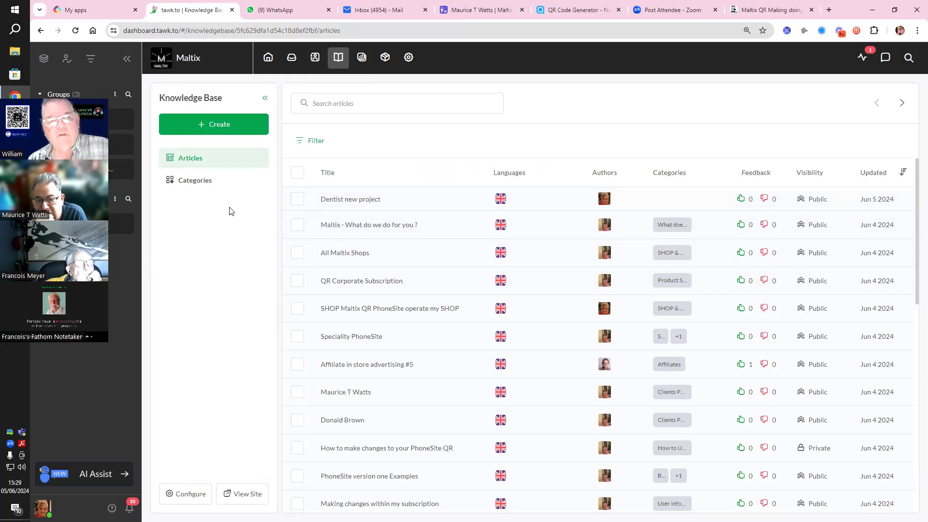
pyautogui.click(208, 182)
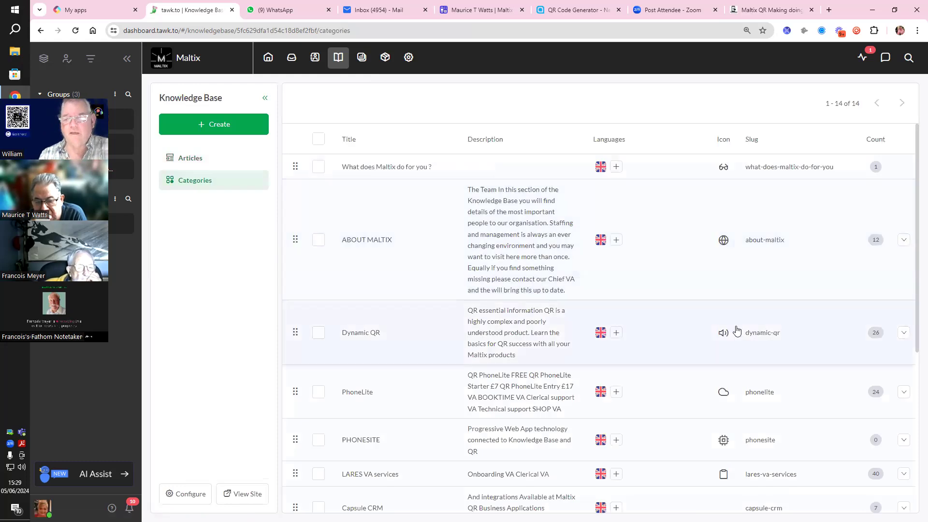
pyautogui.click(904, 240)
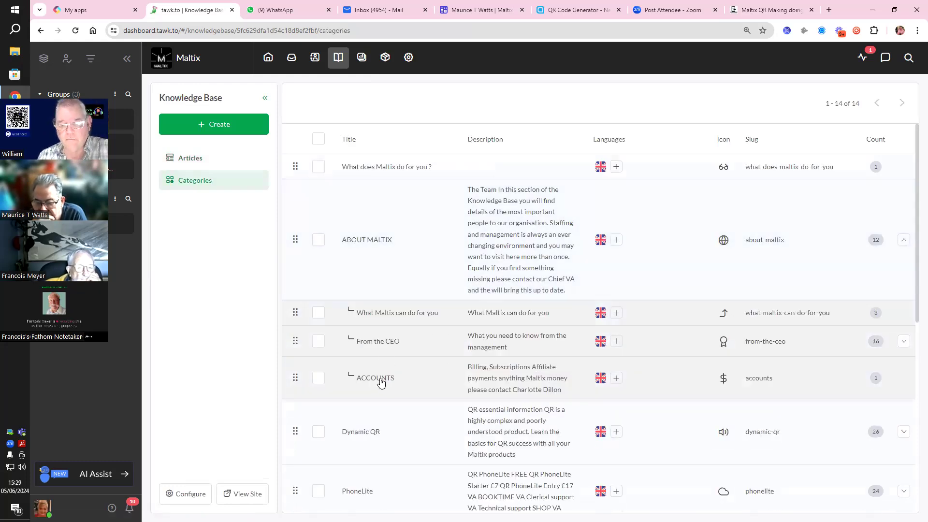
pyautogui.click(903, 242)
pyautogui.click(903, 241)
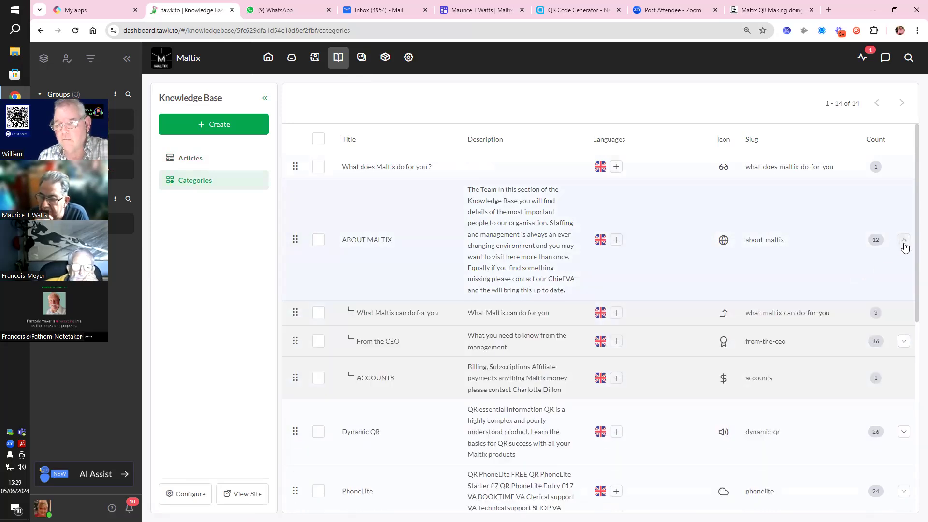
pyautogui.click(903, 242)
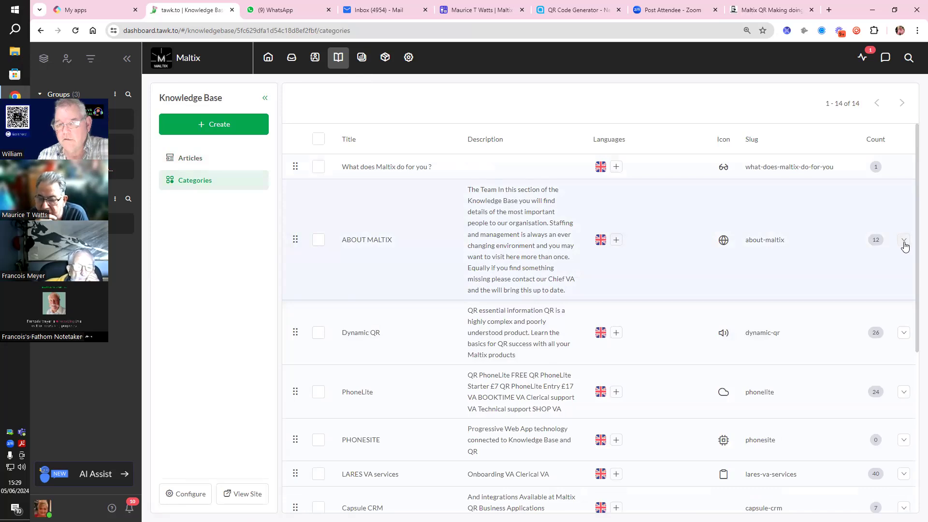
# Step: Check the subcategories nested under ABOUT MALTIX in the dashboard, and examine the same category's page on the public Maltix help site
pyautogui.click(904, 241)
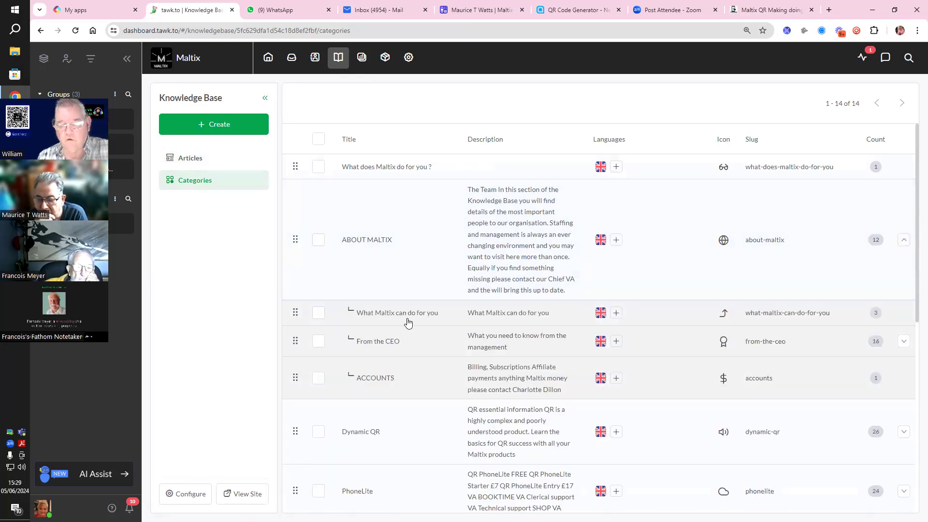
pyautogui.click(905, 240)
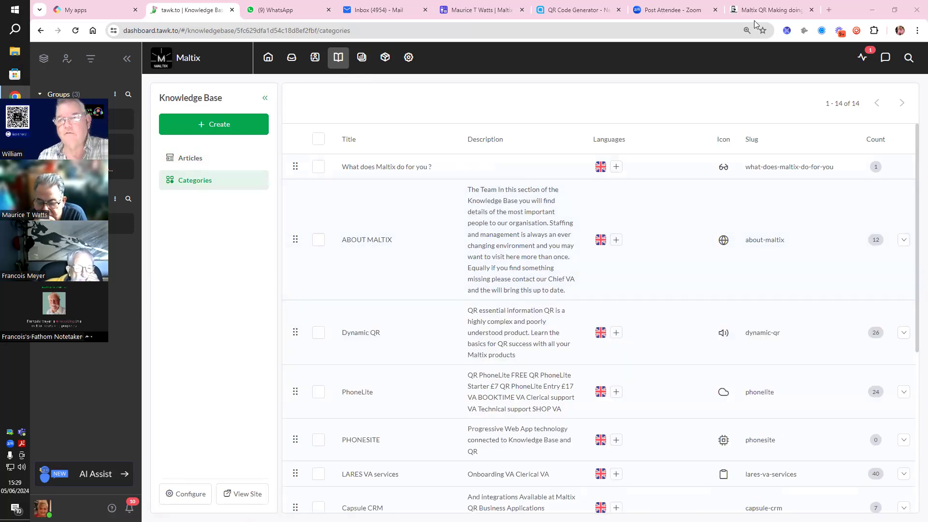
pyautogui.click(771, 14)
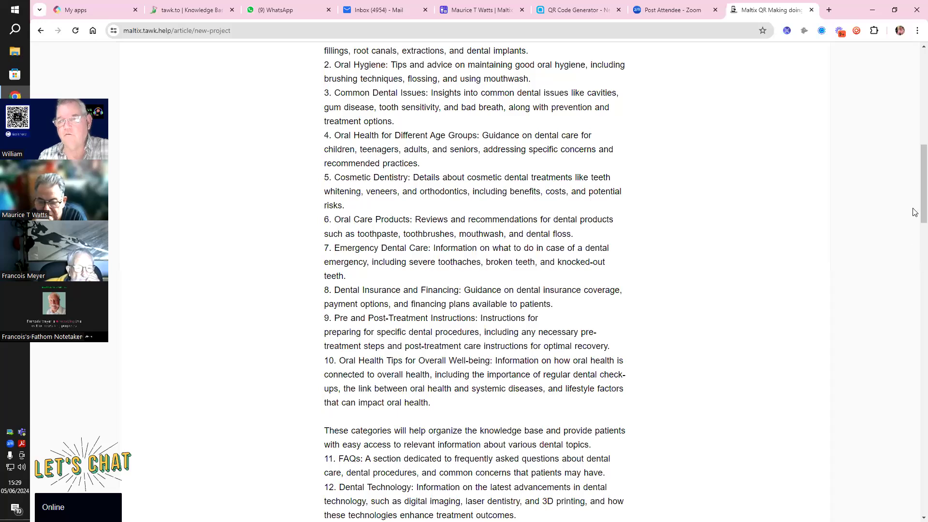
pyautogui.scroll(13, 915, 213)
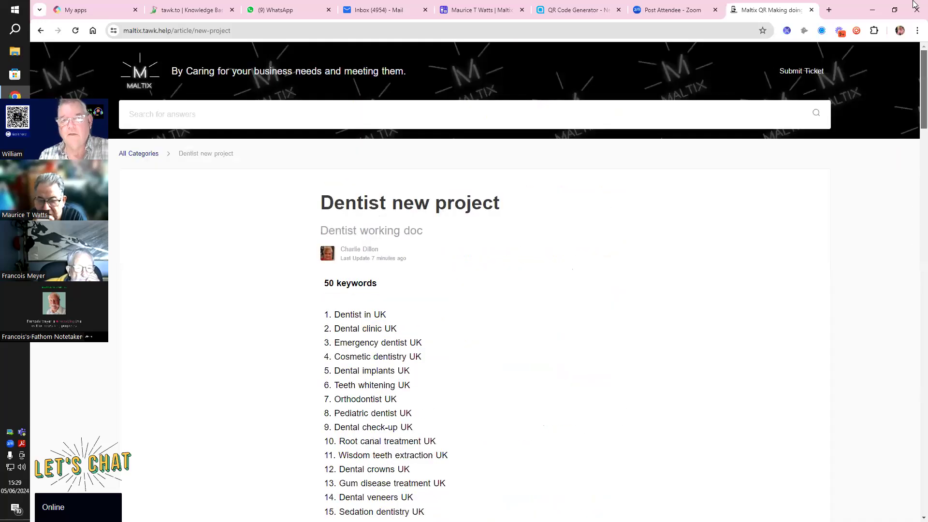
pyautogui.click(136, 159)
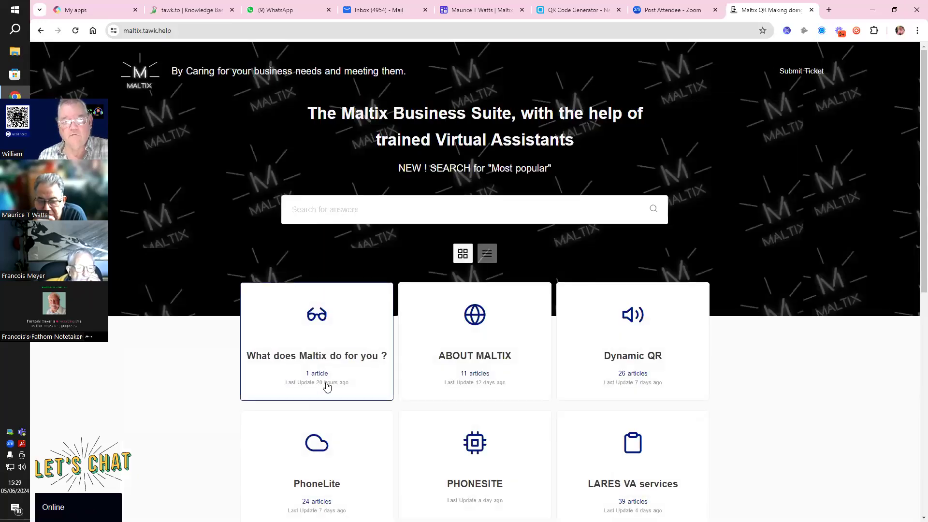
pyautogui.click(498, 362)
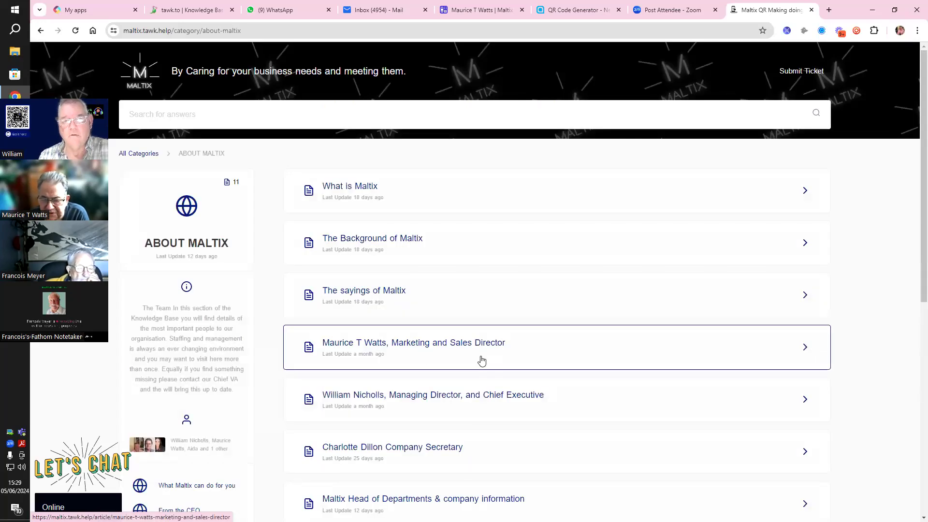
pyautogui.moveTo(916, 140); pyautogui.dragTo(915, 195)
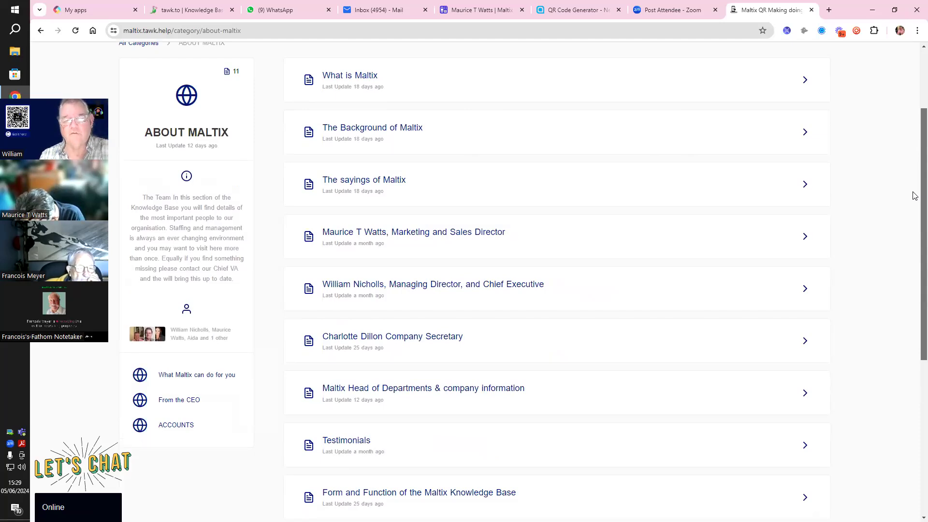
pyautogui.moveTo(914, 195); pyautogui.dragTo(915, 251)
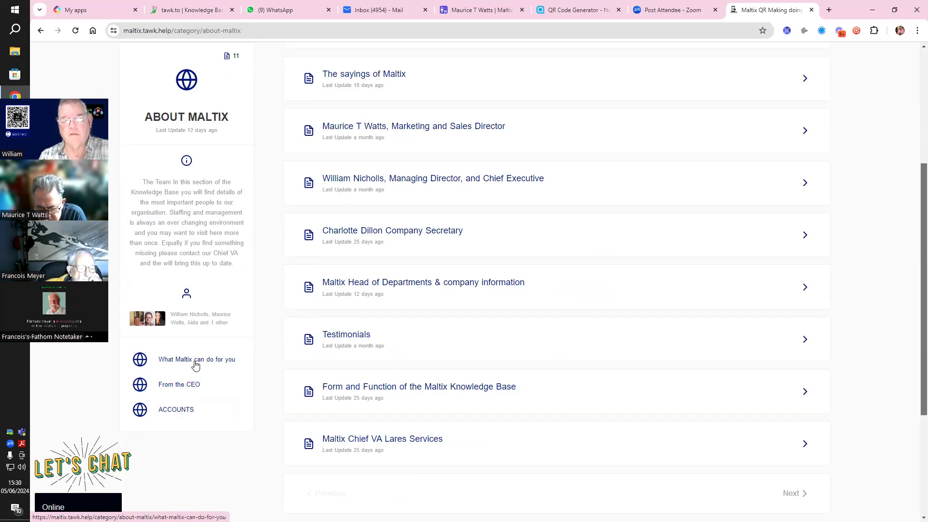
pyautogui.scroll(5, 915, 352)
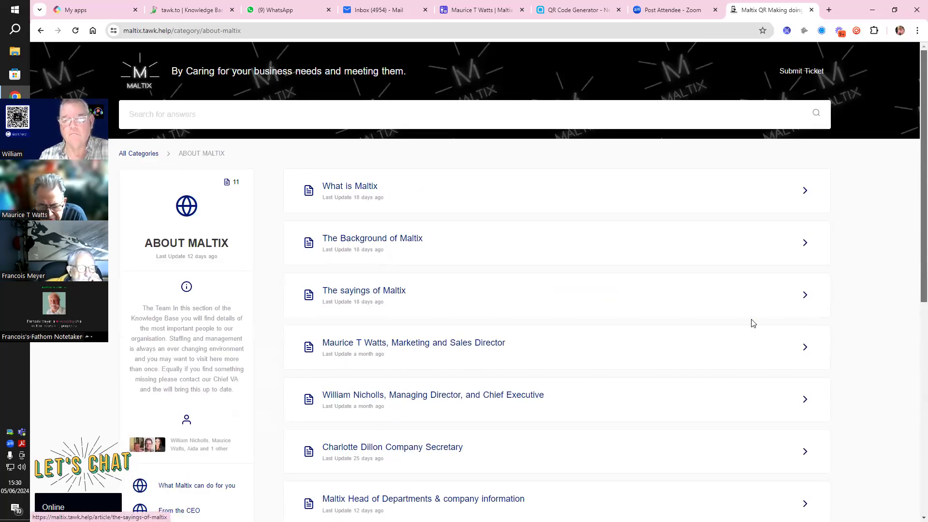
pyautogui.scroll(-6, 915, 256)
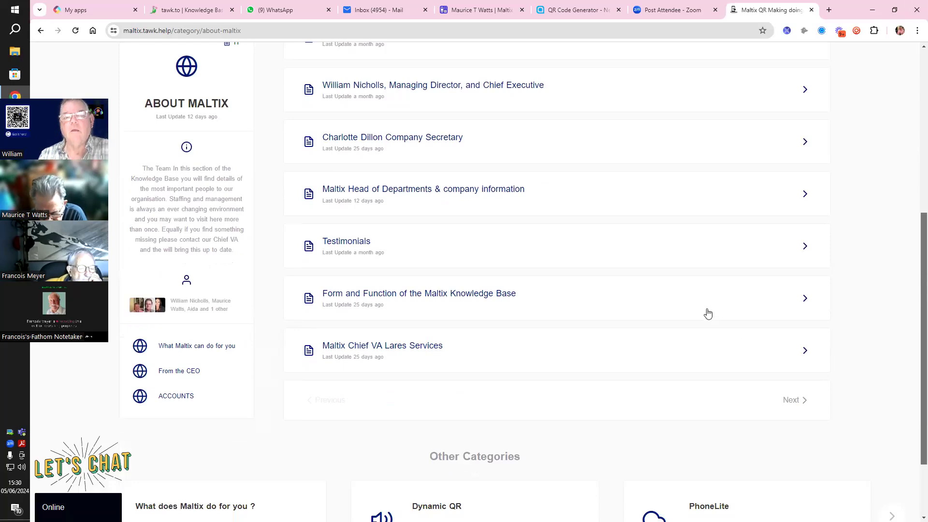
# Step: Back in the tawk.to dashboard, expand ABOUT MALTIX, view the settings of its "What Maltix can do for you" subcategory and leave them
pyautogui.click(211, 14)
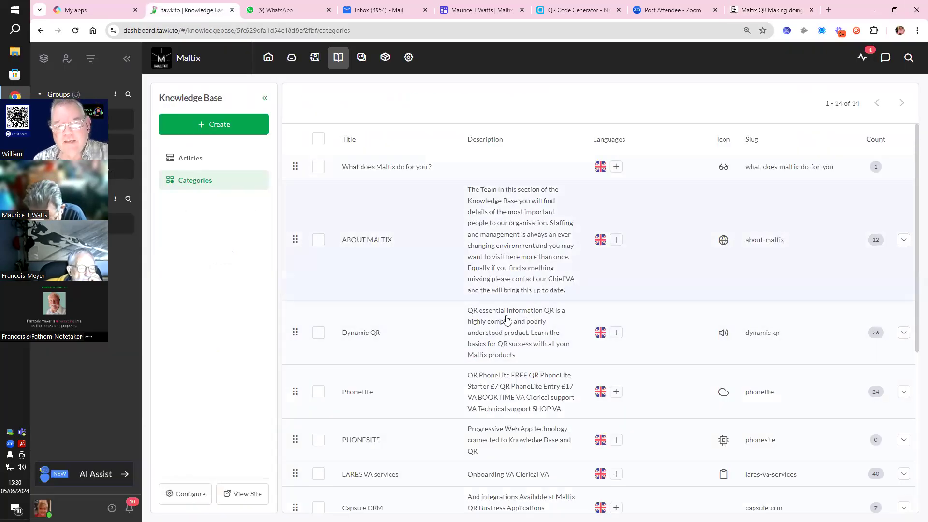
pyautogui.click(904, 240)
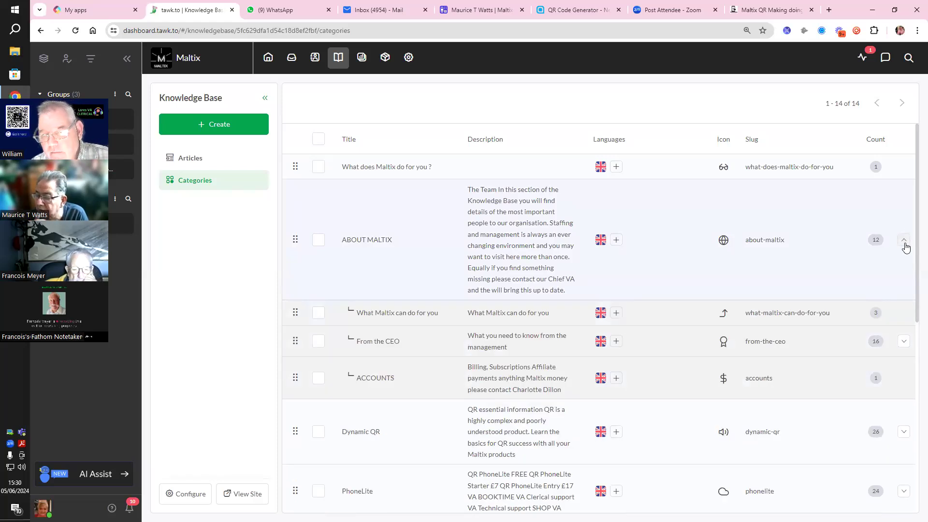
pyautogui.click(905, 242)
pyautogui.click(905, 246)
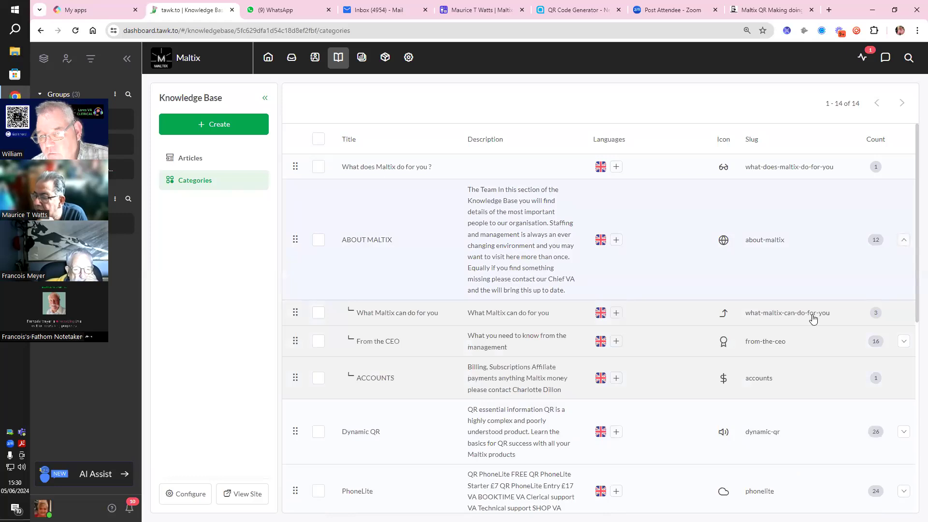
pyautogui.click(414, 318)
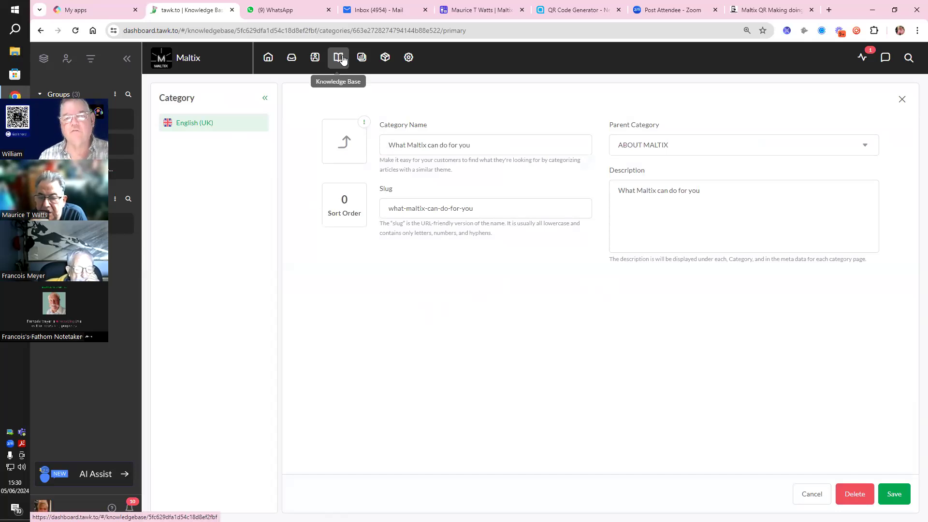
pyautogui.click(340, 58)
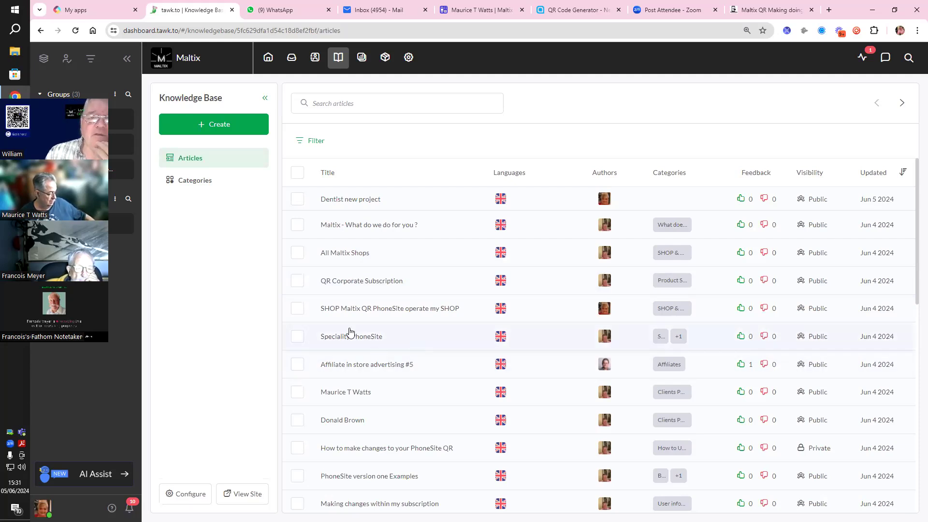
# Step: Open the Dynamic QR category, look through its available parent categories without choosing one, and collapse the language sidebar
pyautogui.click(222, 180)
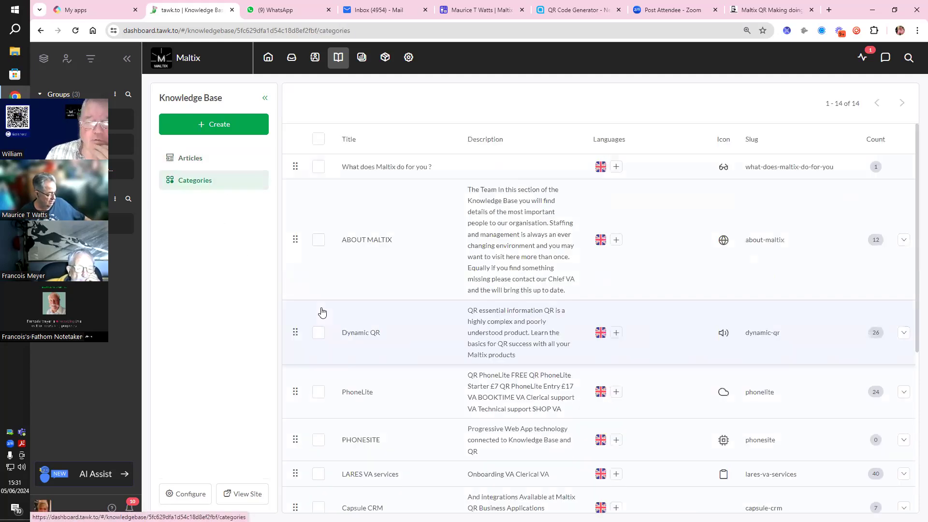
pyautogui.click(421, 338)
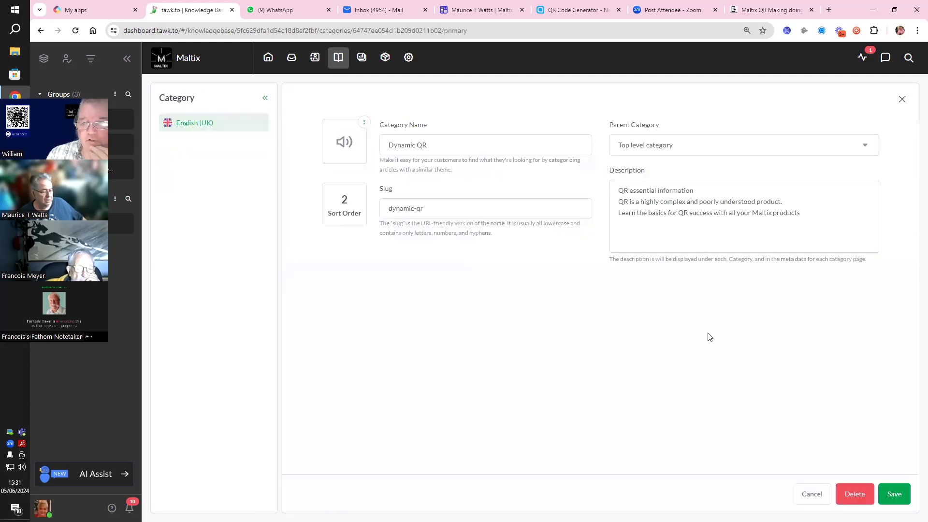
pyautogui.click(867, 148)
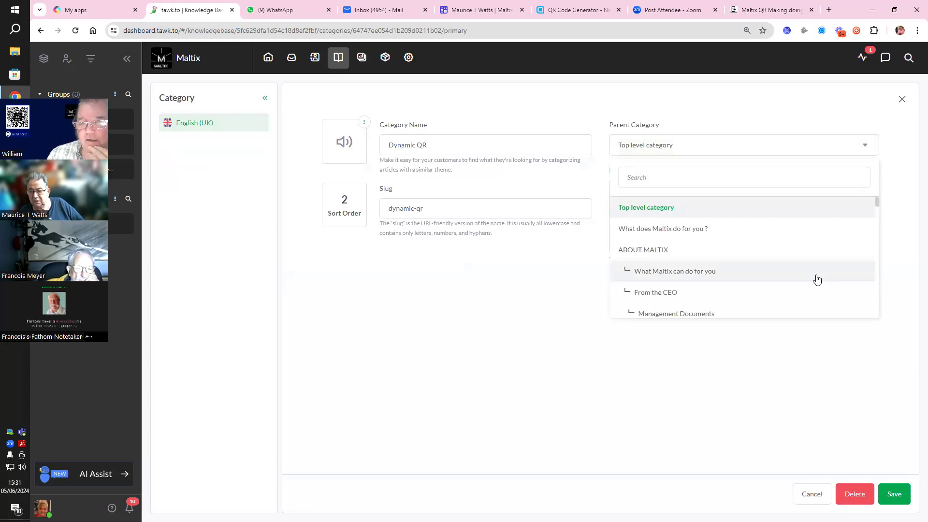
pyautogui.scroll(-2, 821, 279)
pyautogui.scroll(-5, 821, 280)
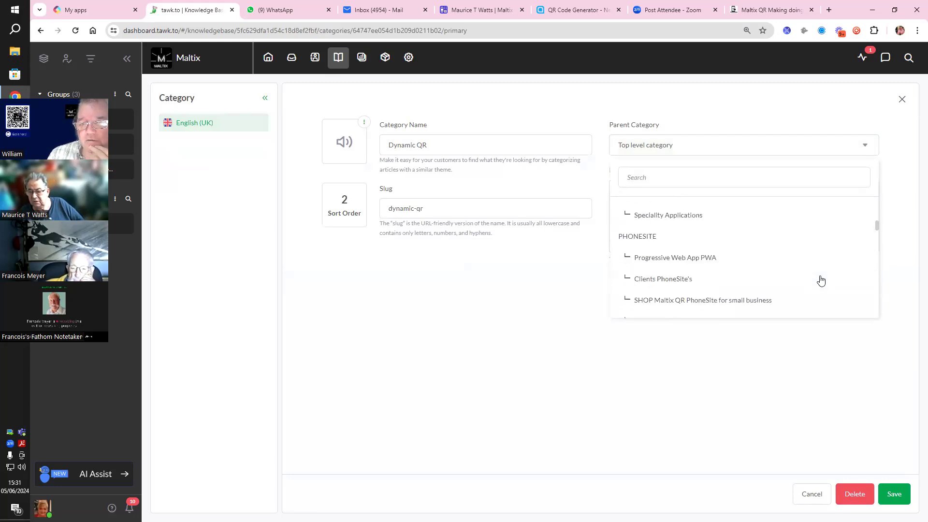
pyautogui.click(176, 161)
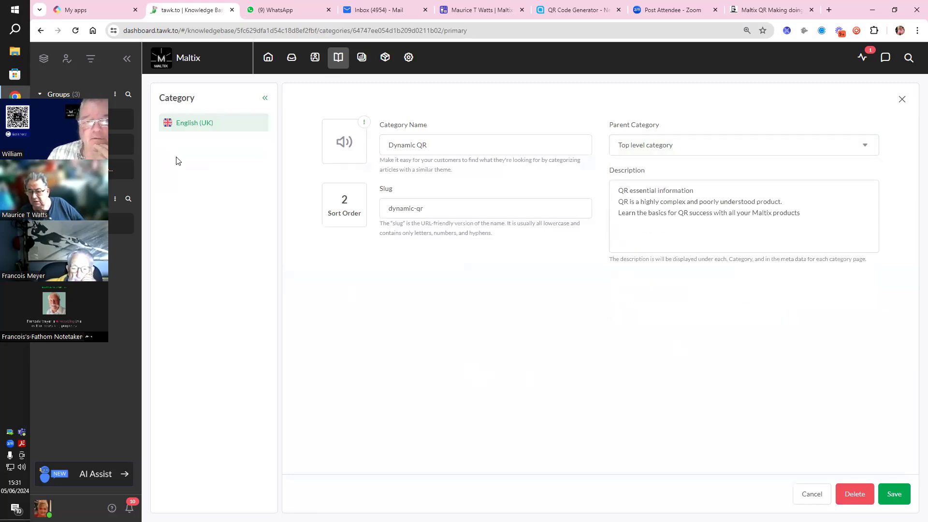
pyautogui.click(265, 98)
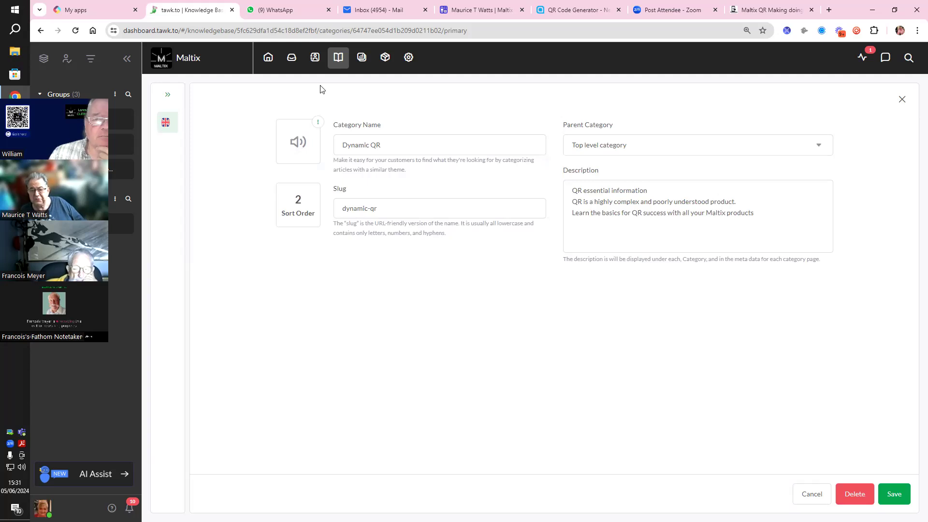
# Step: Find the Accounts article in the knowledge base article list, examine its content and leave it, discarding any changes
pyautogui.click(338, 59)
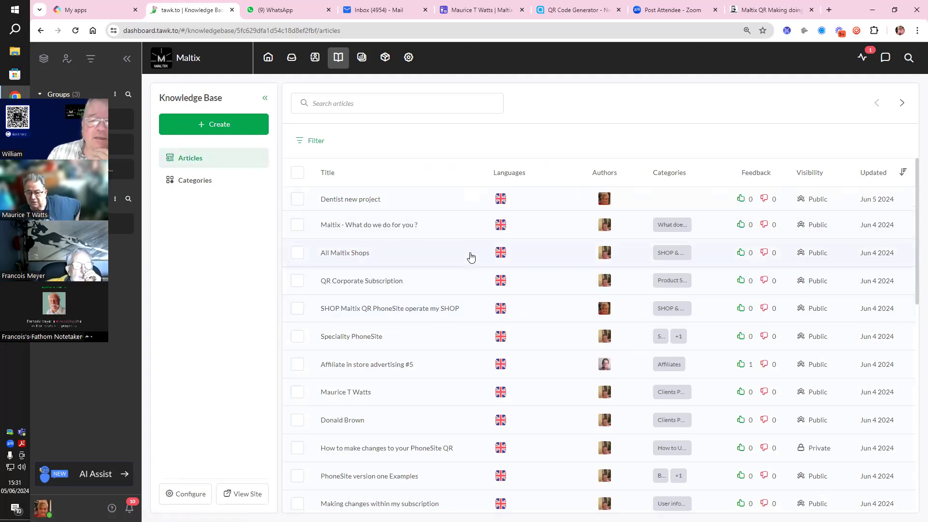
pyautogui.scroll(-5, 471, 257)
pyautogui.scroll(-1, 471, 257)
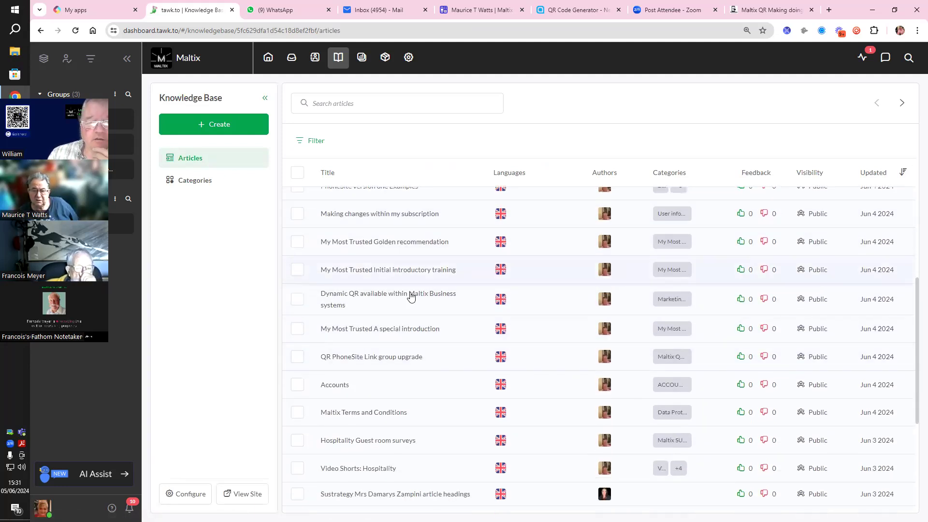
pyautogui.scroll(-4, 408, 296)
pyautogui.scroll(2, 356, 269)
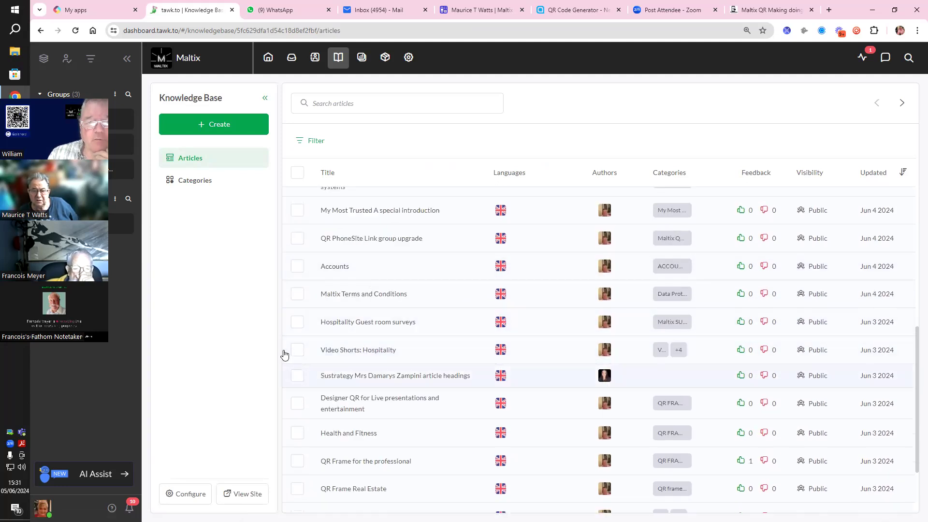
pyautogui.click(356, 266)
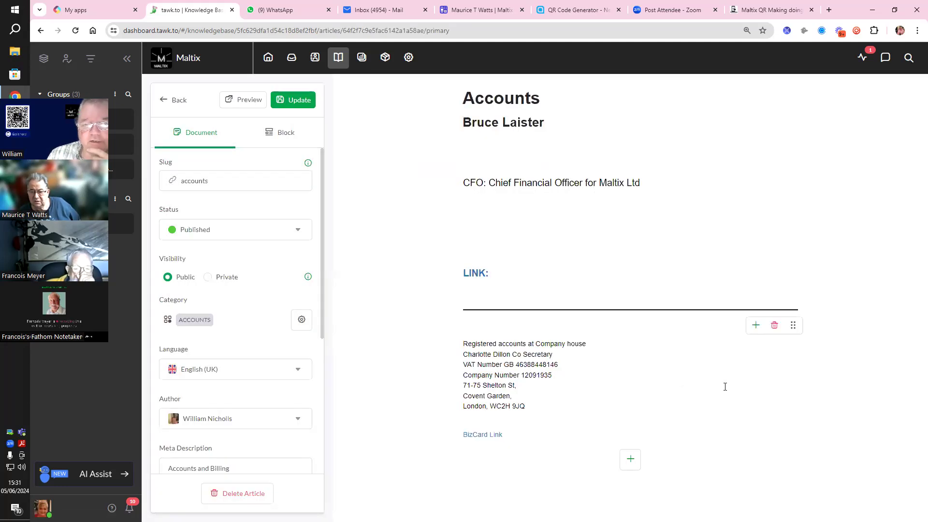
pyautogui.scroll(-1, 912, 290)
pyautogui.scroll(1, 912, 145)
pyautogui.moveTo(559, 99); pyautogui.dragTo(354, 109)
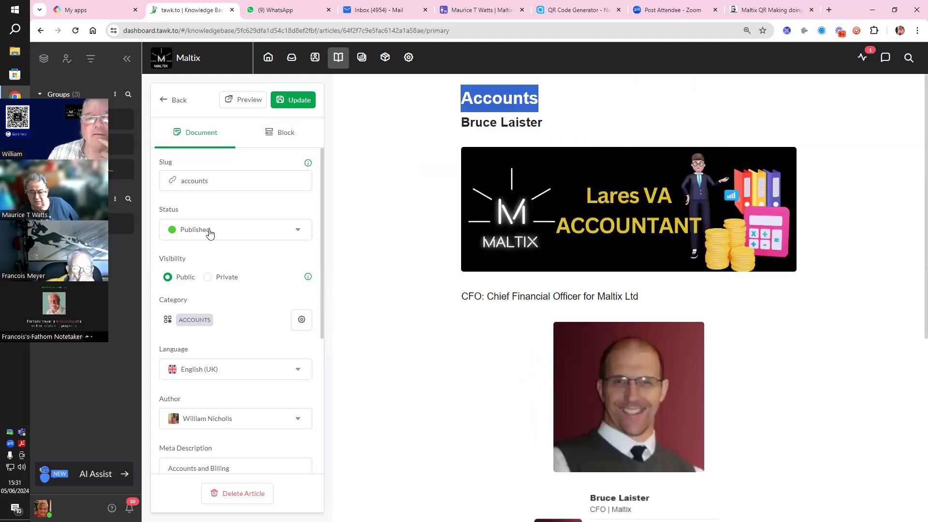
pyautogui.click(338, 57)
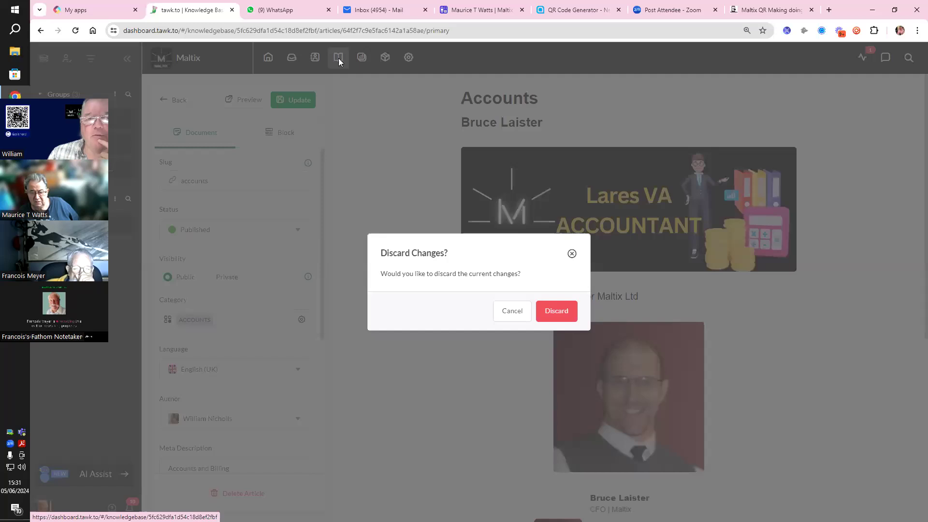
pyautogui.click(556, 312)
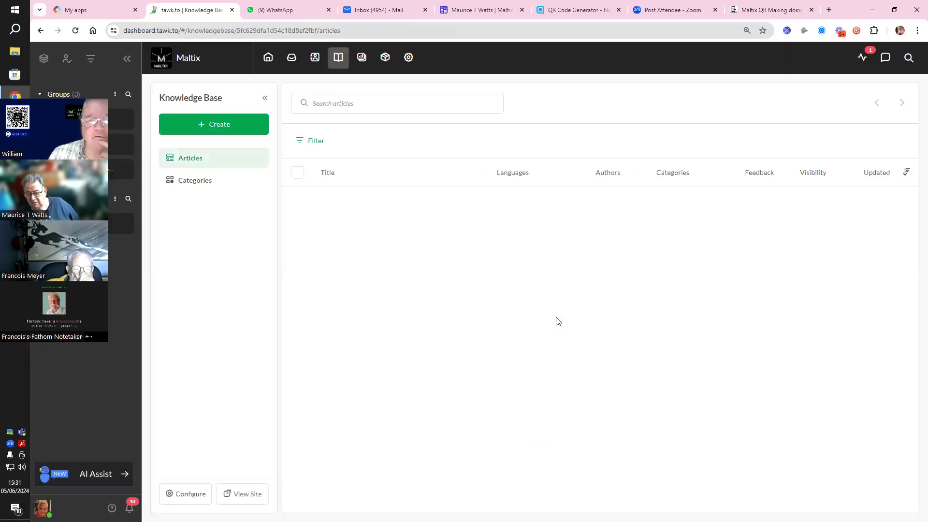
# Step: Enter "Healthcare / preventions" as the search term for the knowledge base articles
pyautogui.click(338, 103)
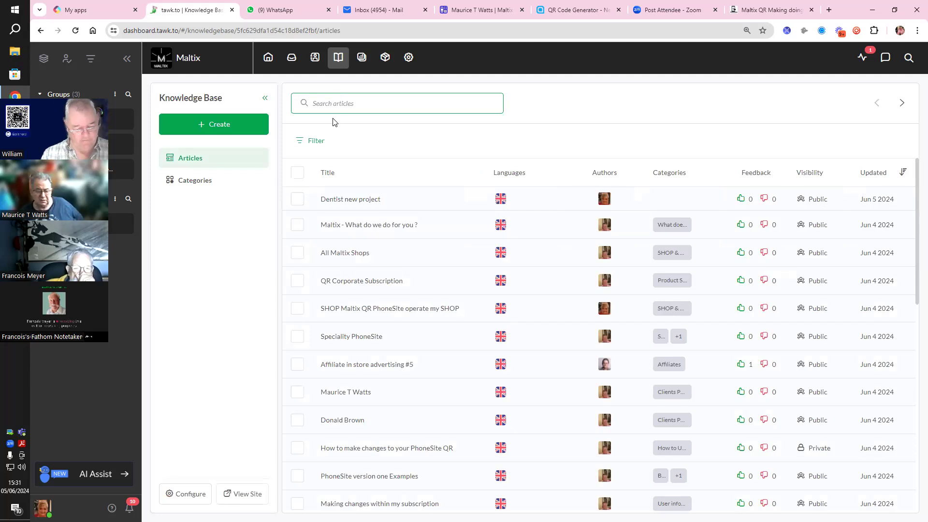
pyautogui.write('Healthcare / preventions')
pyautogui.hotkey('ctrl', 'a')
pyautogui.click(217, 112)
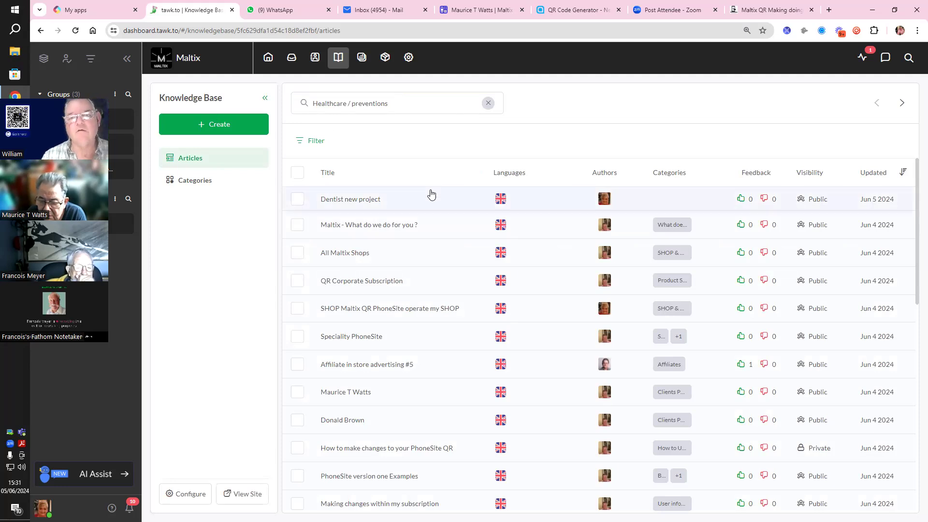
# Step: Clear the article search and search the knowledge base articles for "accounts"
pyautogui.click(487, 103)
pyautogui.click(354, 105)
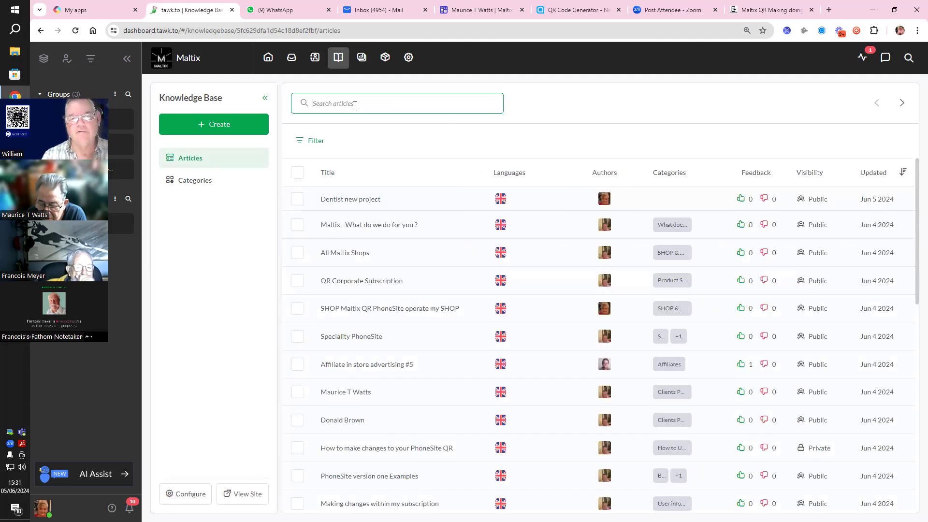
pyautogui.write('accounts')
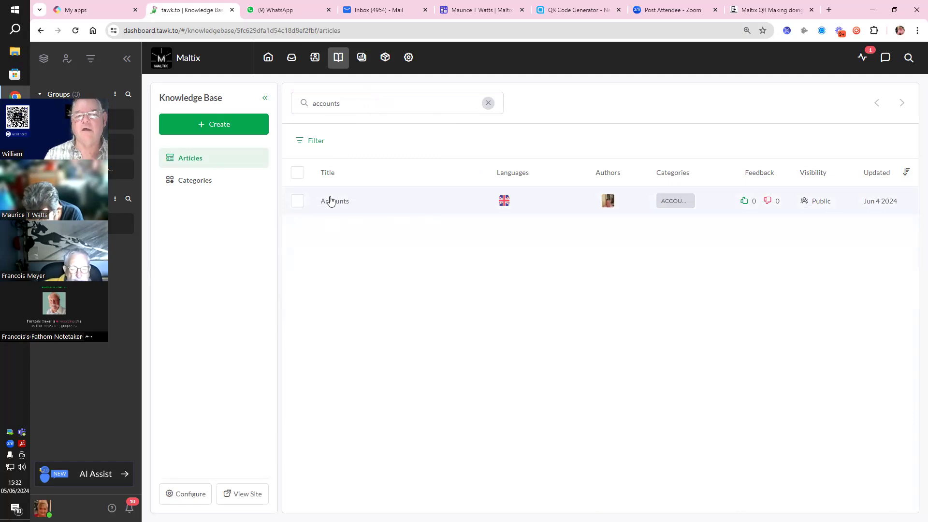
# Step: Replace the article search with "QR" and look through the list of matching articles
pyautogui.click(488, 103)
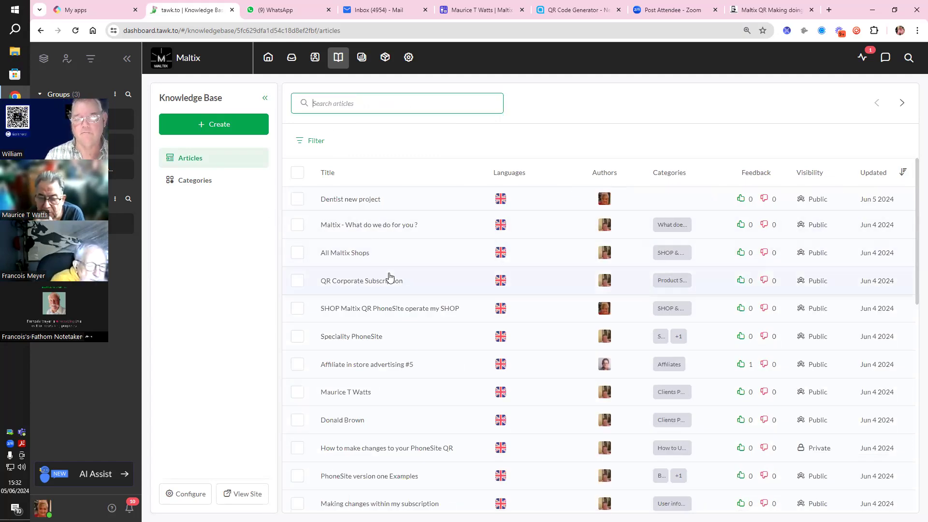
pyautogui.write('QR')
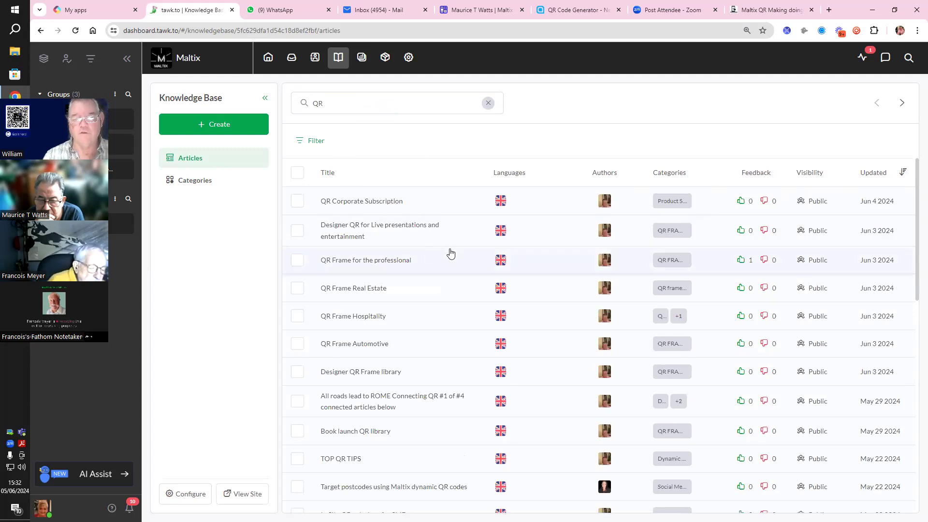
pyautogui.scroll(-10, 406, 303)
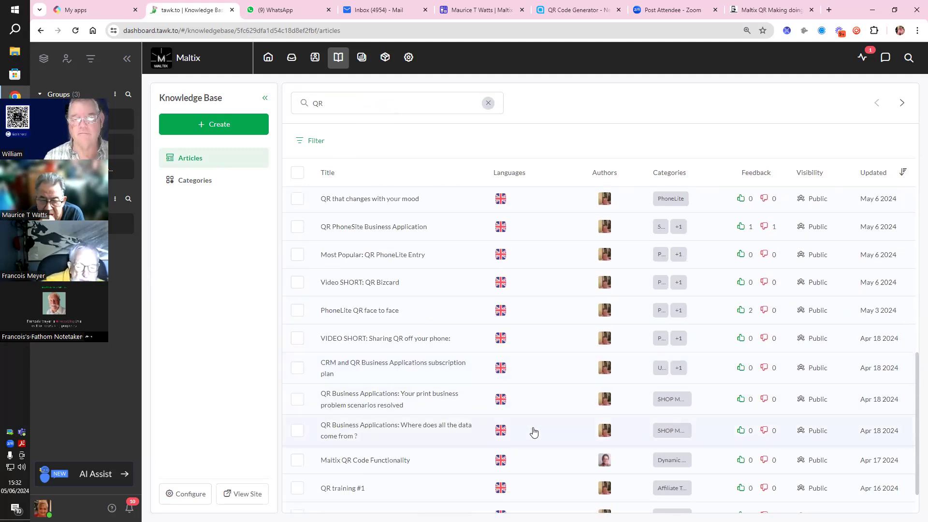
# Step: Replace the article search with "capsule" and search the knowledge base articles
pyautogui.scroll(5, 527, 430)
pyautogui.click(331, 103)
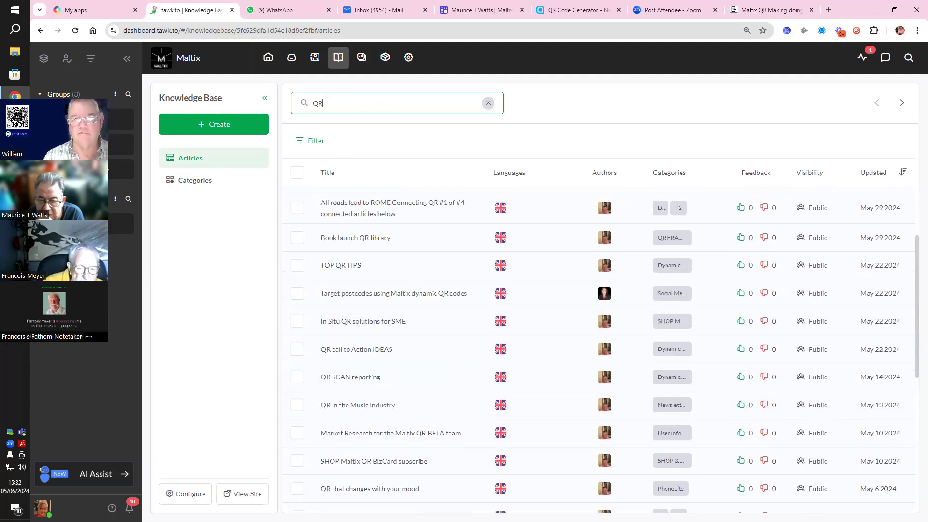
pyautogui.click(488, 103)
pyautogui.write('d')
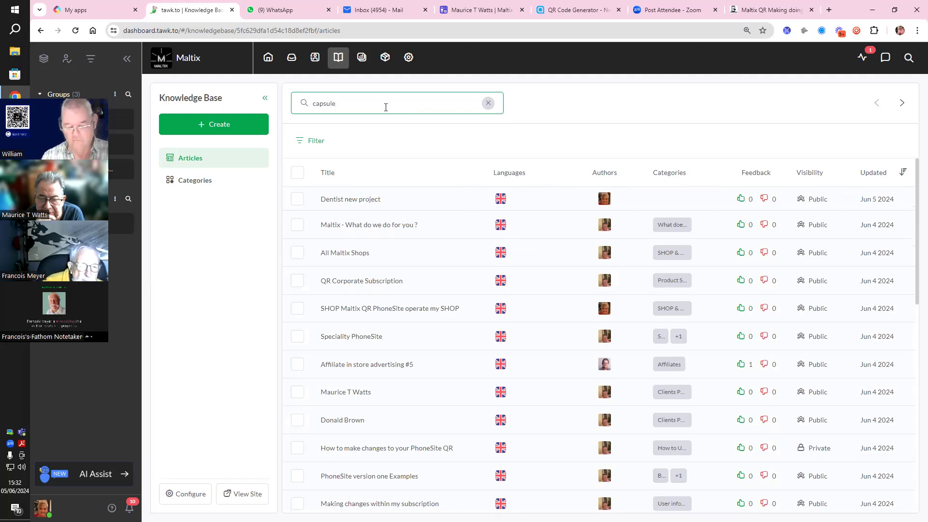
pyautogui.press('Return')
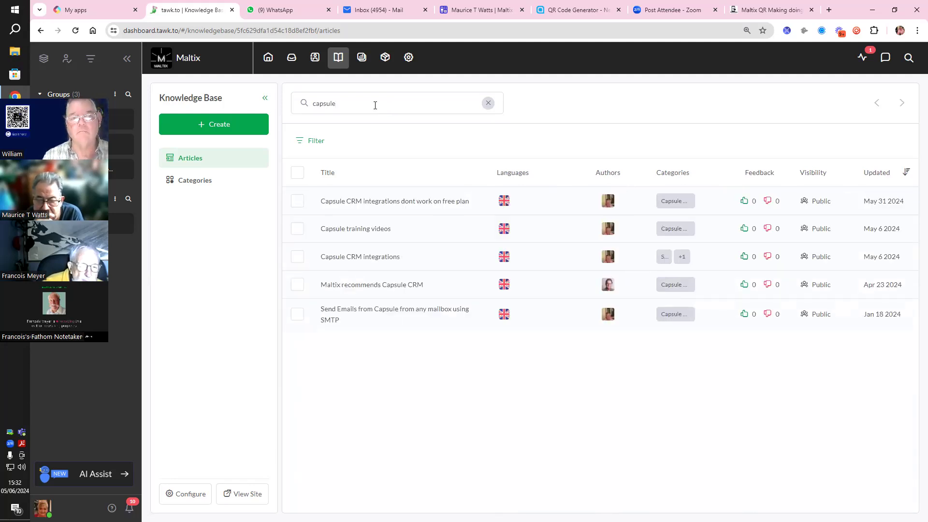
# Step: Show the knowledge base categories, expand ABOUT MALTIX and look over its subcategories
pyautogui.click(200, 183)
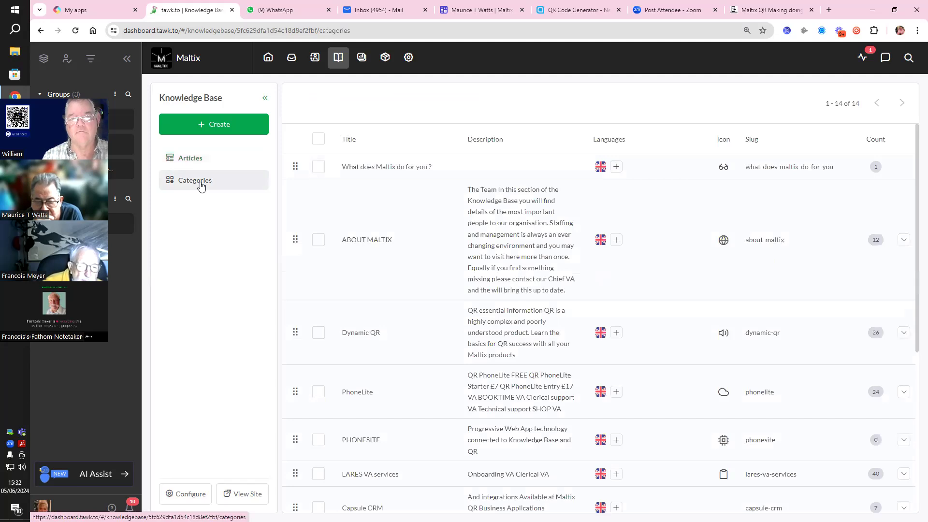
pyautogui.click(206, 163)
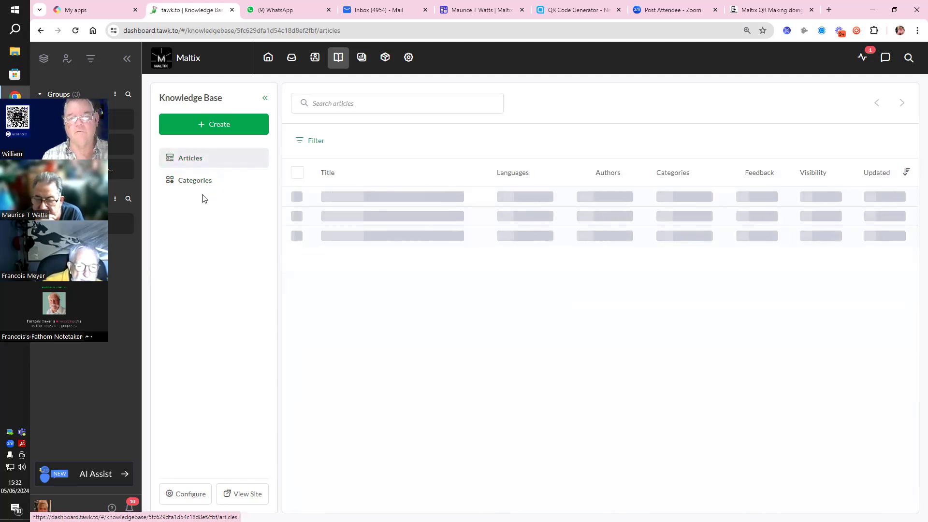
pyautogui.click(205, 186)
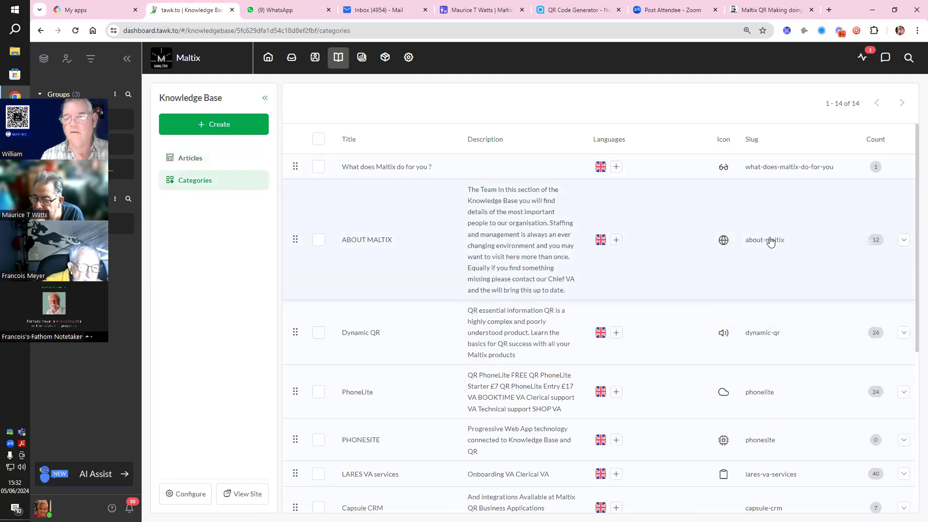
pyautogui.click(903, 241)
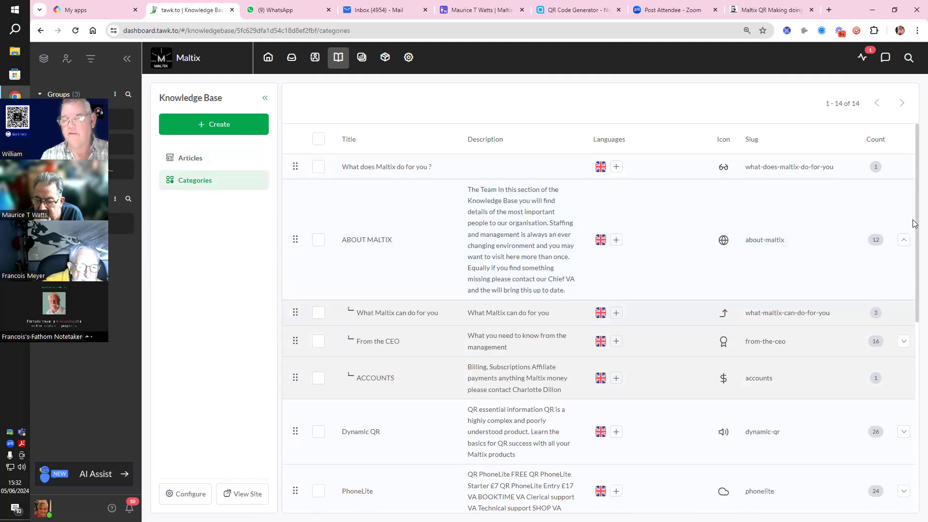
pyautogui.scroll(-3, 912, 232)
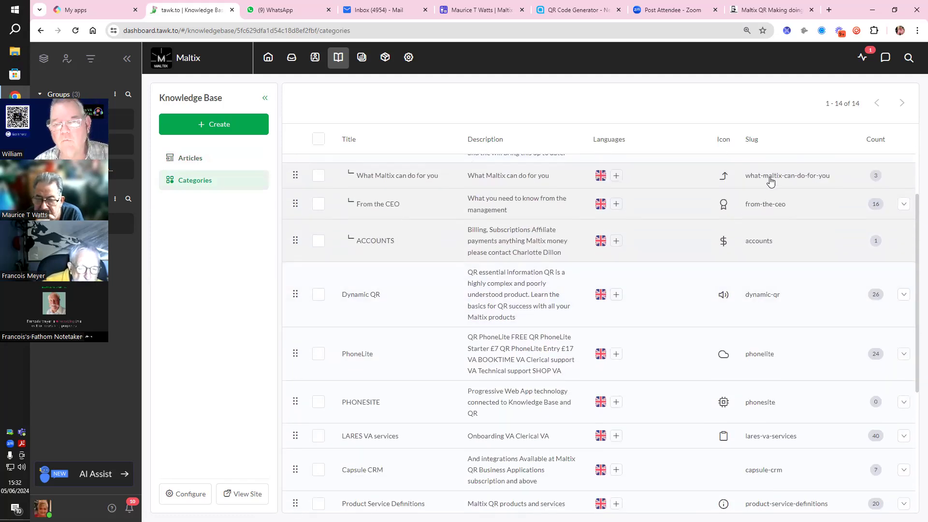
# Step: Open the settings of the "What Maltix can do for you" subcategory and return to the article list without saving
pyautogui.click(811, 176)
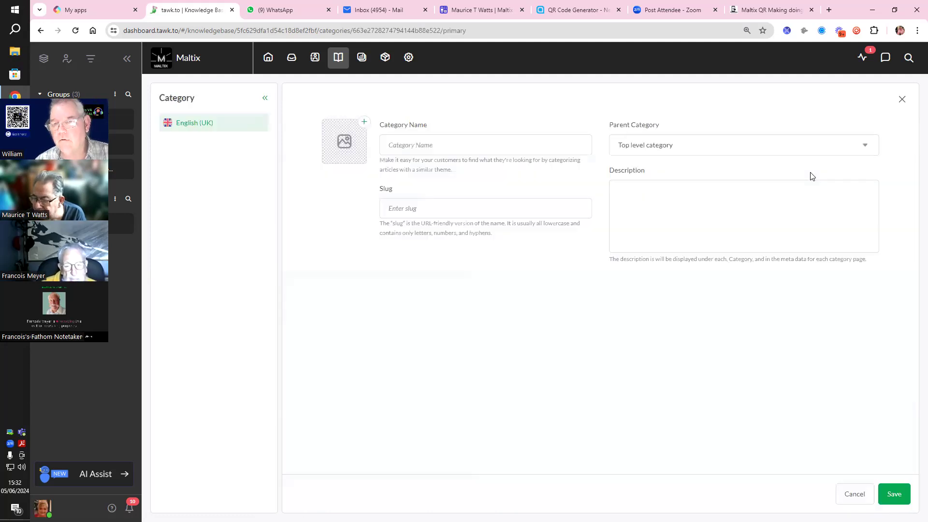
pyautogui.click(265, 97)
pyautogui.click(338, 59)
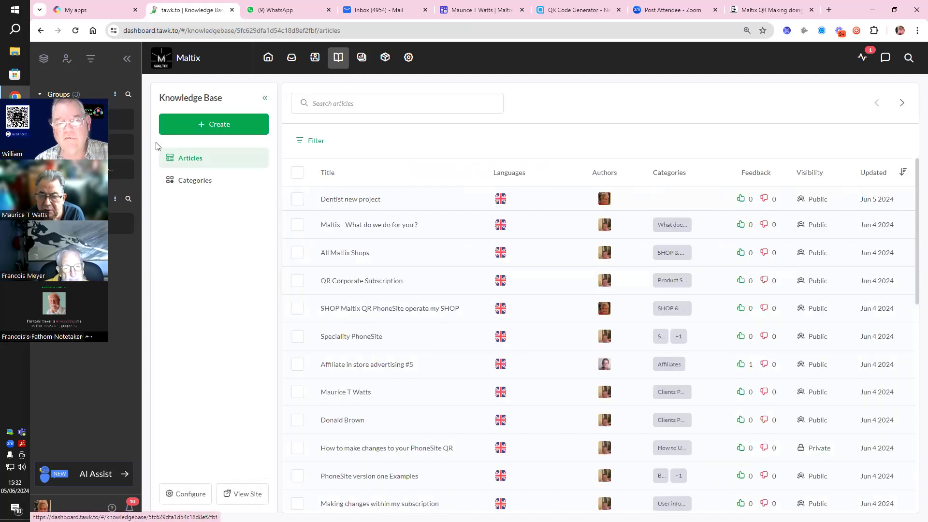
# Step: Check the ABOUT MALTIX subcategories again and search the knowledge base articles for "from the ceo"
pyautogui.click(201, 182)
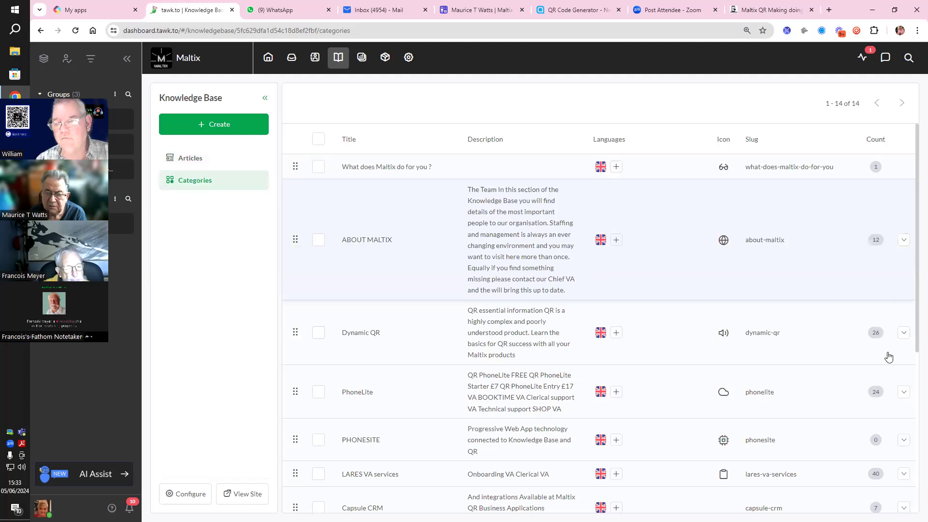
pyautogui.click(903, 241)
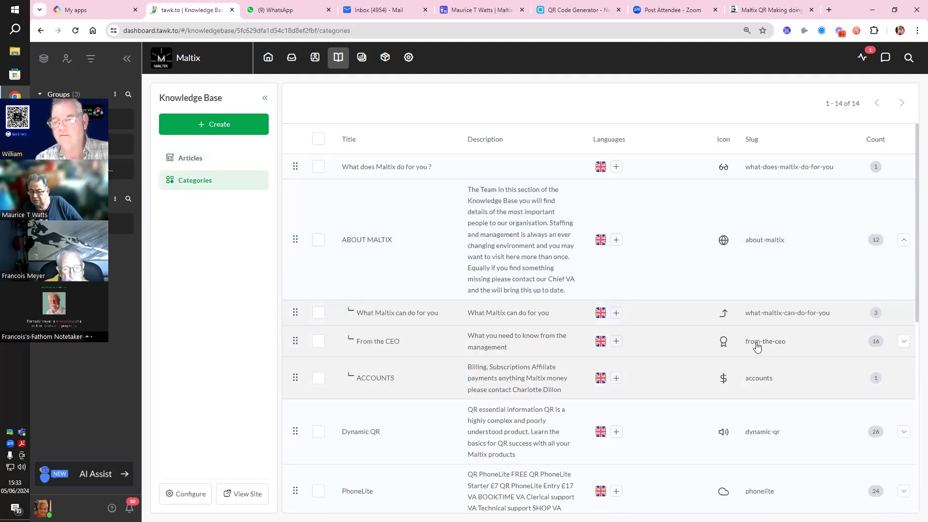
pyautogui.click(195, 160)
pyautogui.click(339, 105)
pyautogui.write('from the ceo')
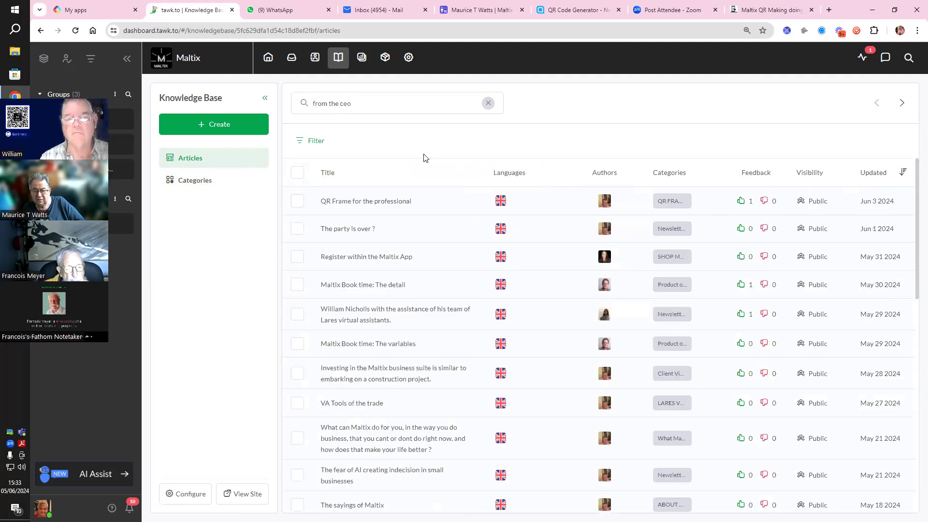
pyautogui.scroll(-2, 514, 269)
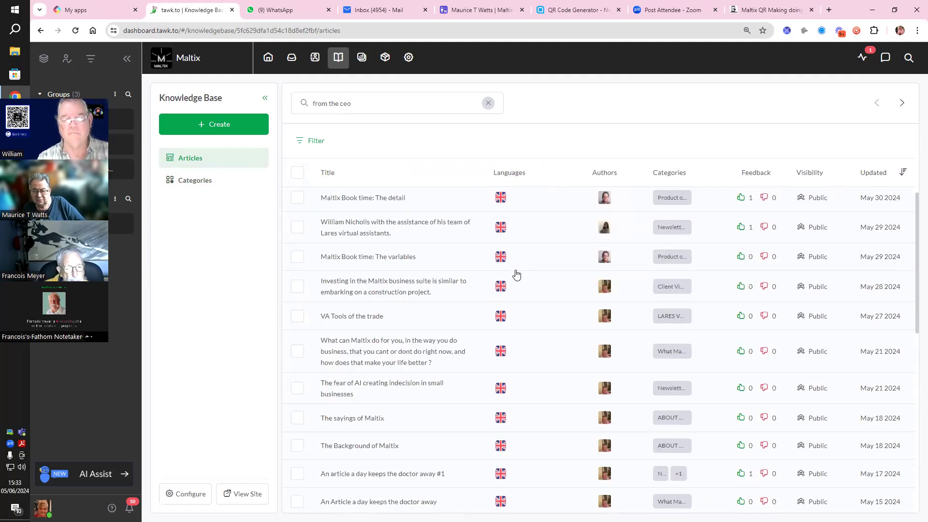
# Step: Shorten the article search term to "ceo" and run the search
pyautogui.moveTo(352, 103); pyautogui.dragTo(250, 103)
pyautogui.click(335, 151)
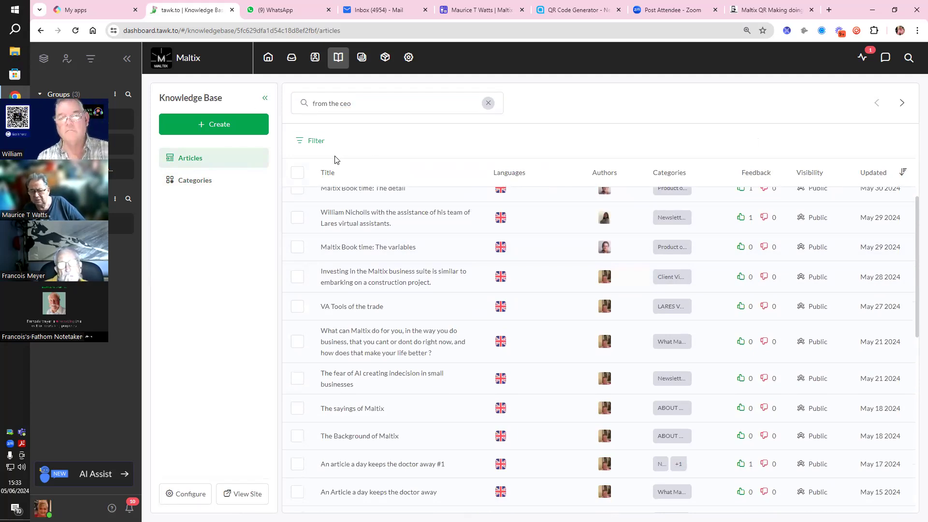
pyautogui.click(341, 103)
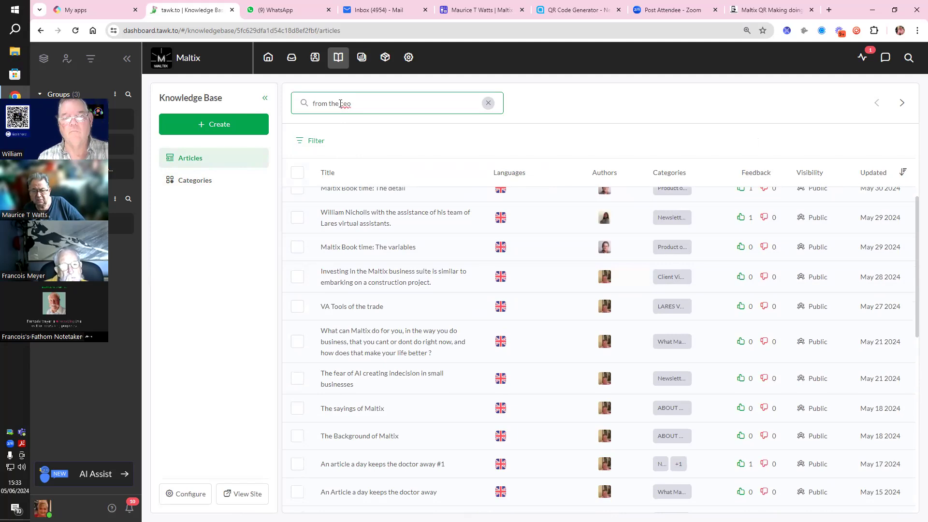
pyautogui.press('BackSpace')
pyautogui.press('BackSpace')
pyautogui.press('BackSpace')
pyautogui.press('BackSpace')
pyautogui.press('BackSpace')
pyautogui.press('BackSpace')
pyautogui.press('BackSpace')
pyautogui.press('BackSpace')
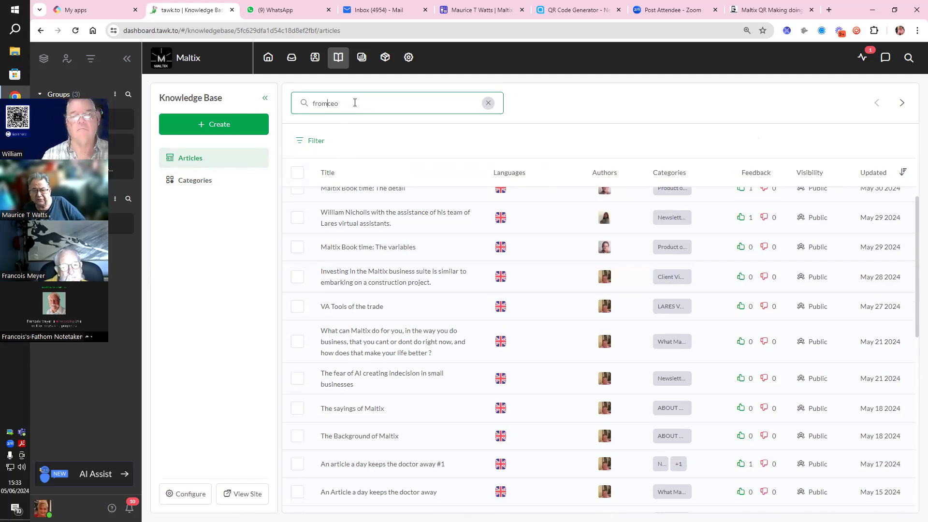
pyautogui.press('Return')
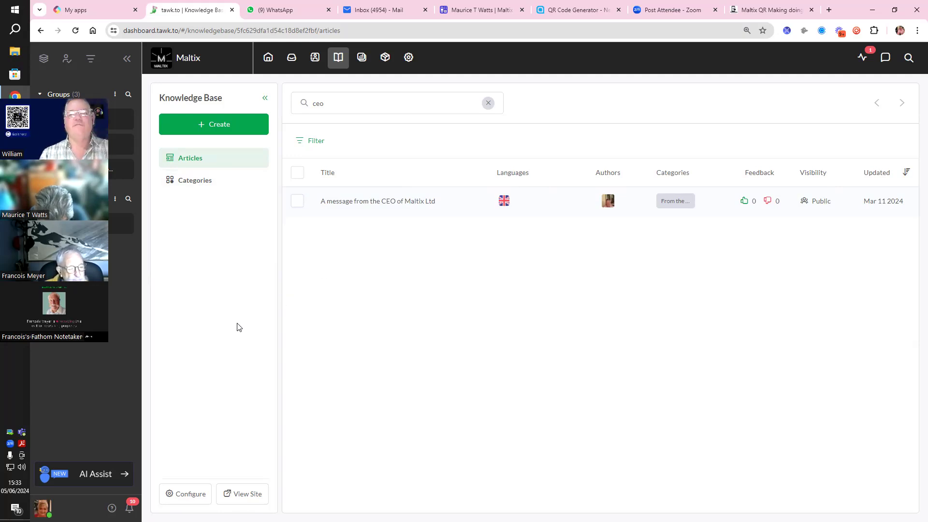
# Step: Switch to the public Maltix help site and go from the ABOUT MALTIX category to the overview of all categories
pyautogui.click(775, 12)
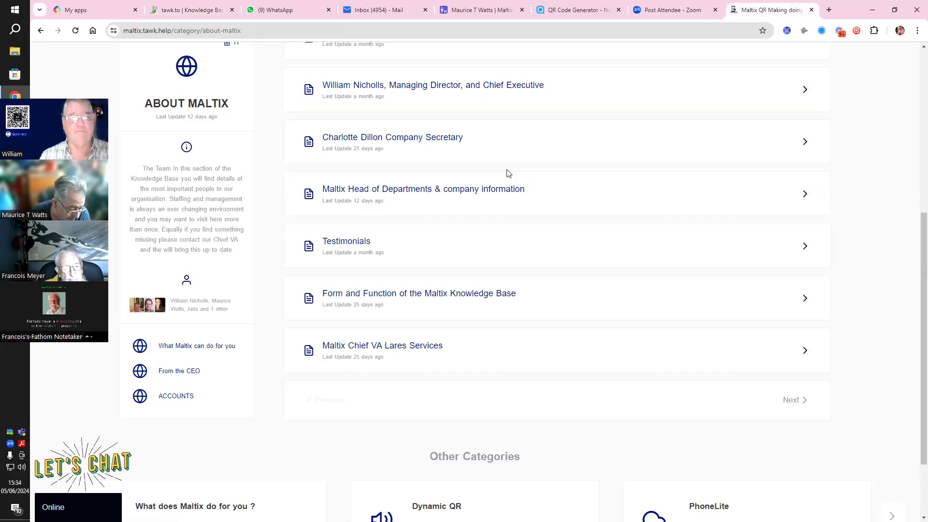
pyautogui.moveTo(915, 263); pyautogui.dragTo(917, 94)
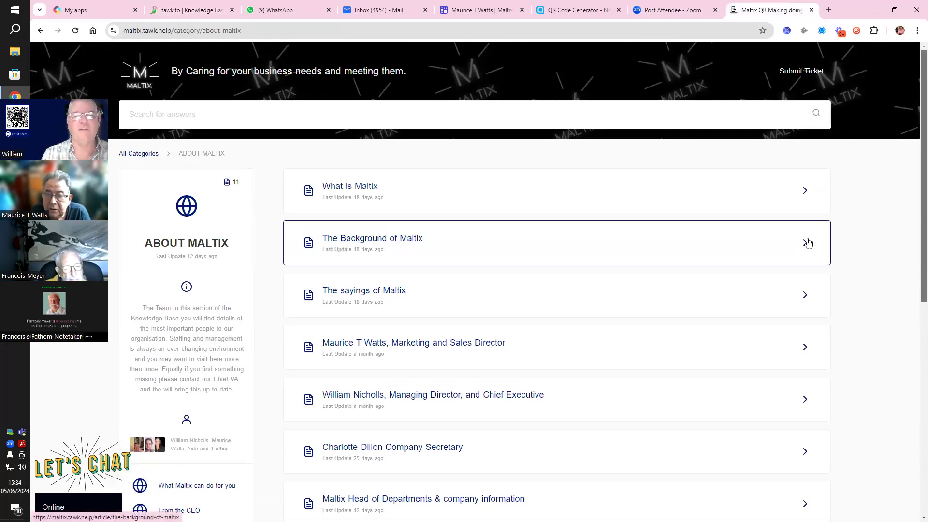
pyautogui.click(138, 153)
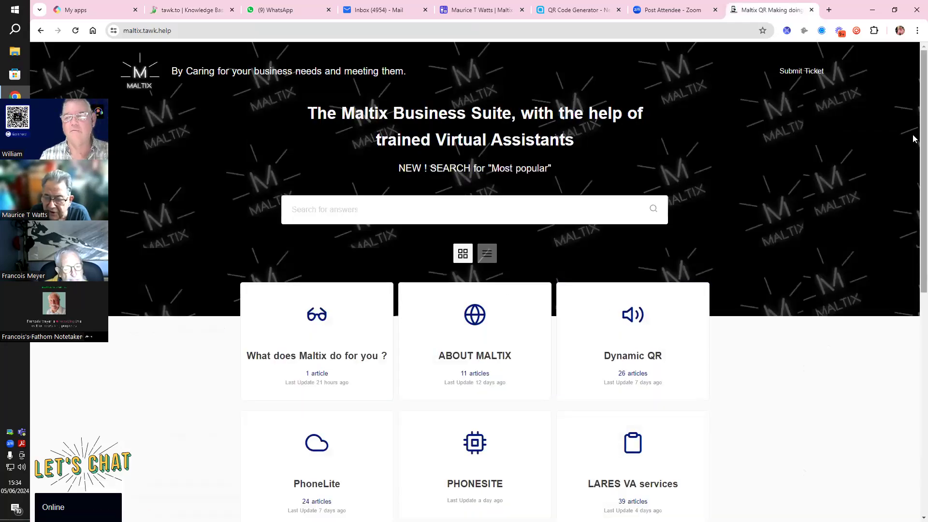
# Step: Look through all category tiles on the public help site, from What does Maltix do for you ? to LEGALS
pyautogui.scroll(-8, 913, 129)
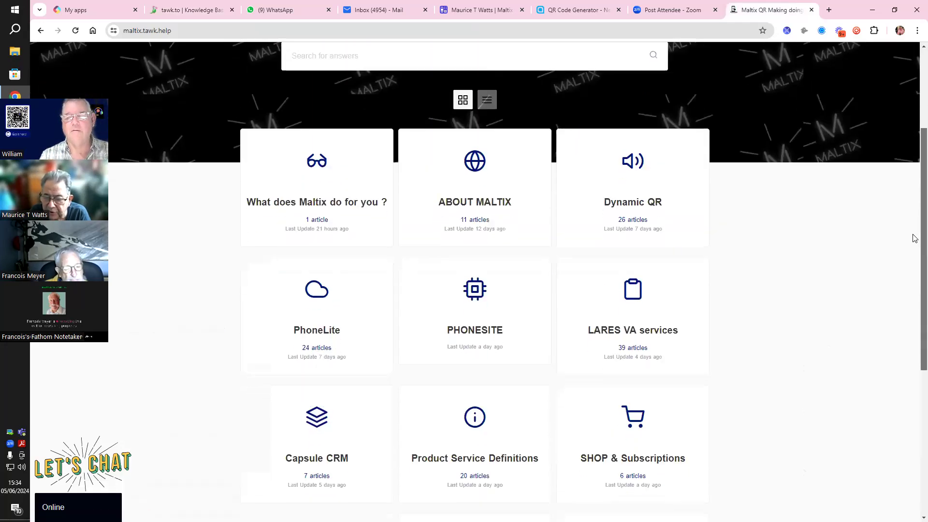
pyautogui.scroll(-2, 913, 319)
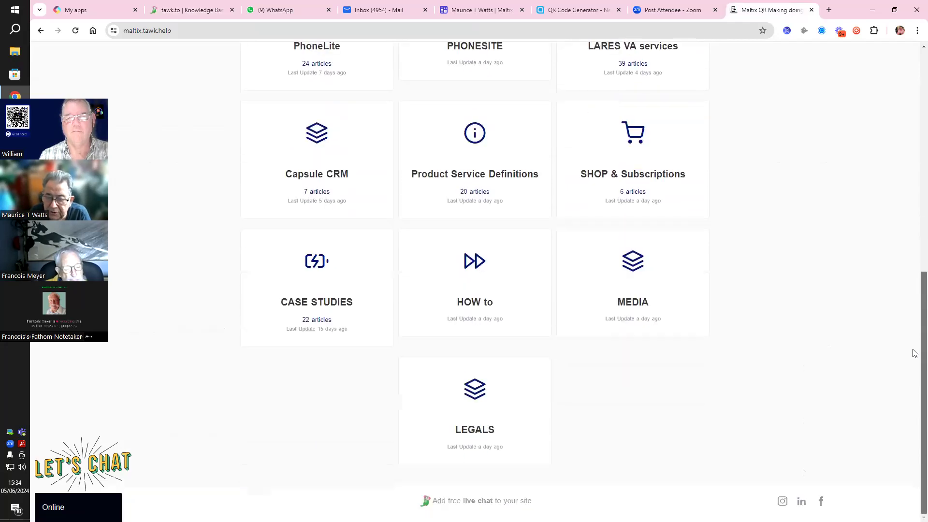
pyautogui.scroll(2, 914, 336)
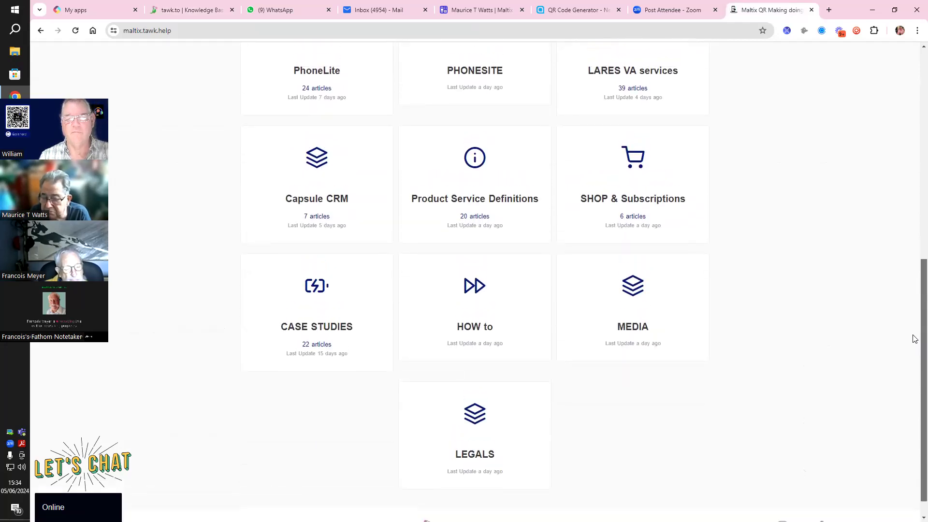
pyautogui.scroll(5, 913, 313)
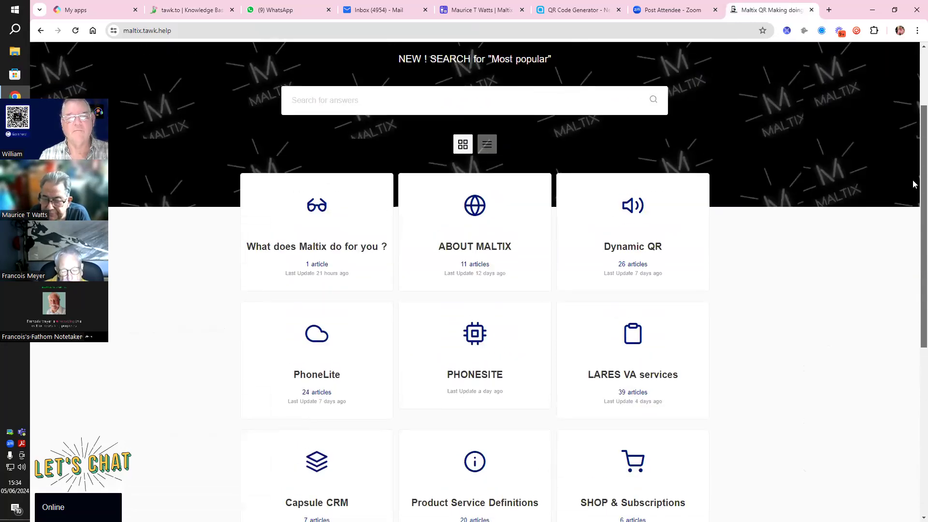
pyautogui.scroll(-1, 913, 193)
pyautogui.scroll(-1, 913, 196)
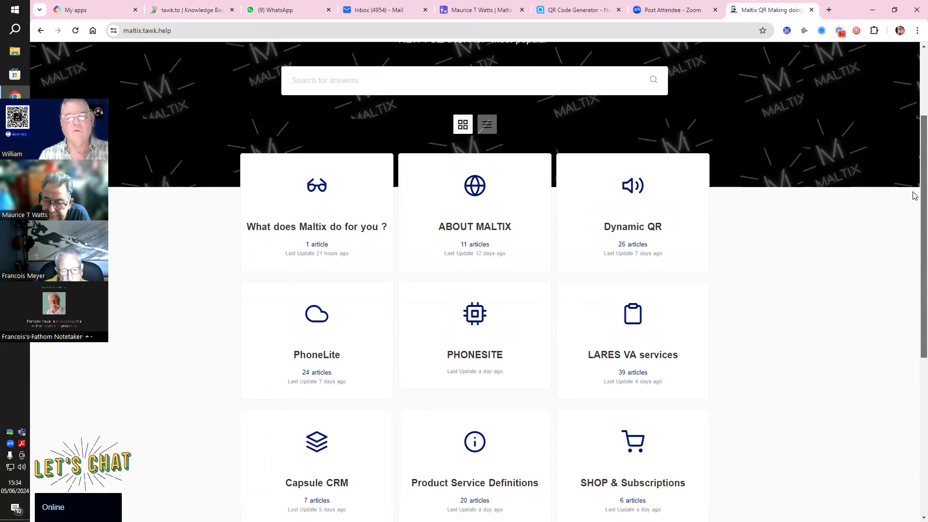
pyautogui.scroll(-4, 915, 196)
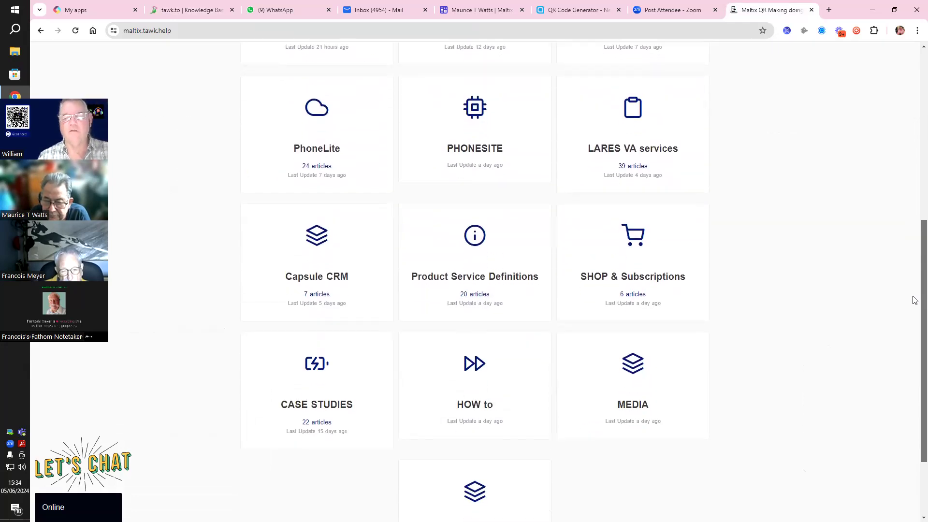
pyautogui.scroll(-1, 914, 315)
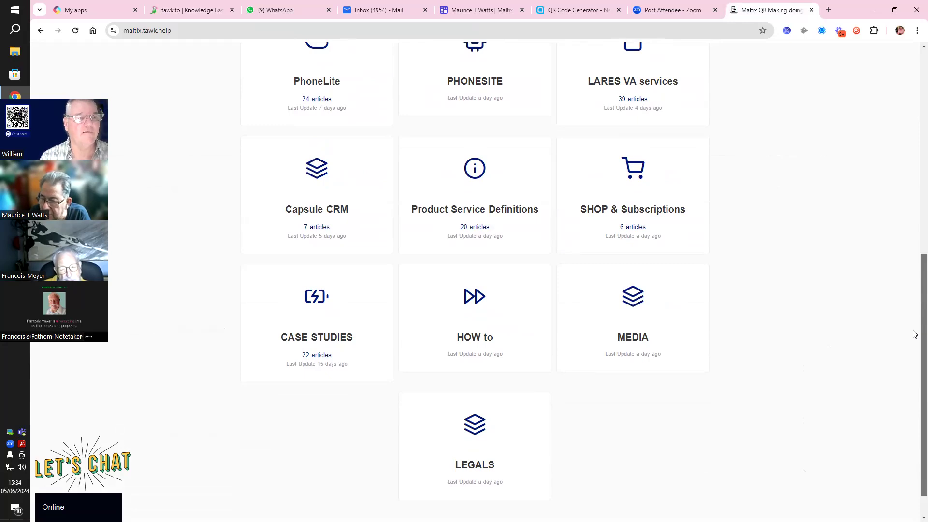
pyautogui.scroll(4, 913, 334)
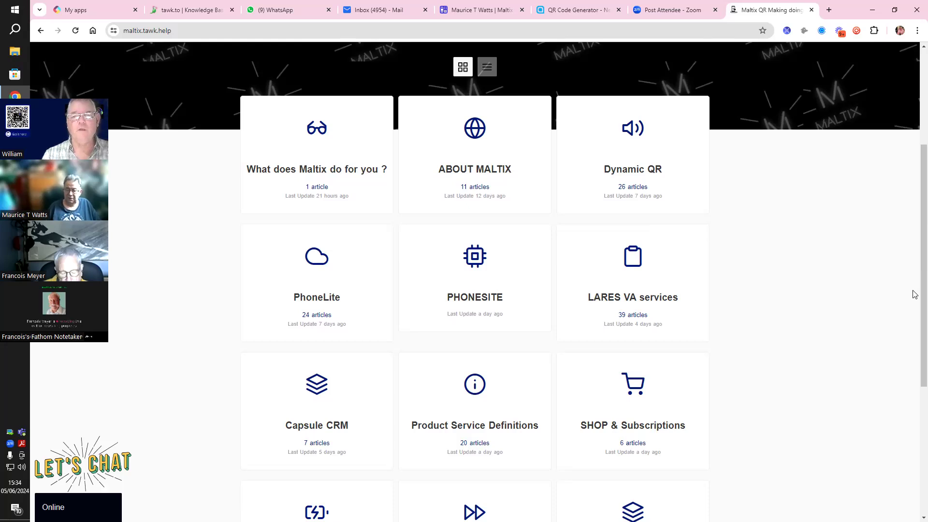
pyautogui.scroll(4, 913, 295)
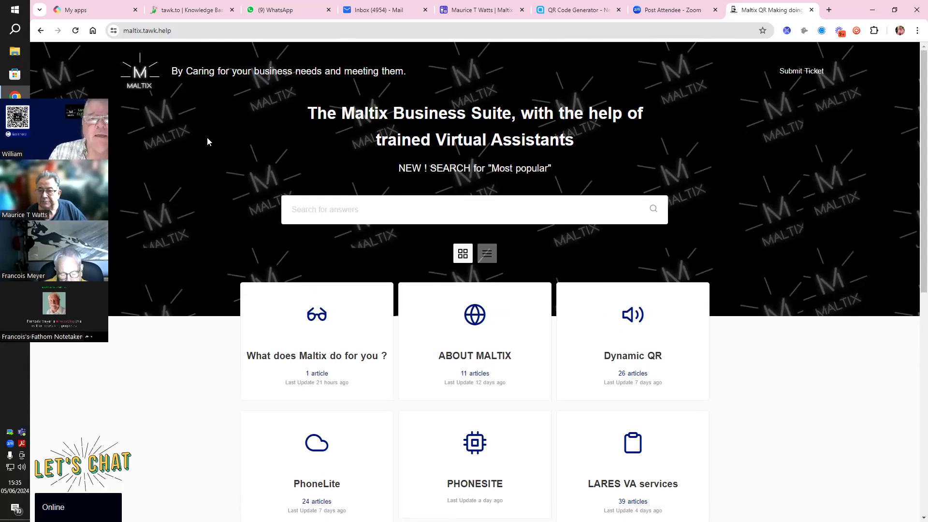
# Step: Switch back to the tawk.to article list and move the floating meeting video panel off the groups sidebar
pyautogui.click(195, 11)
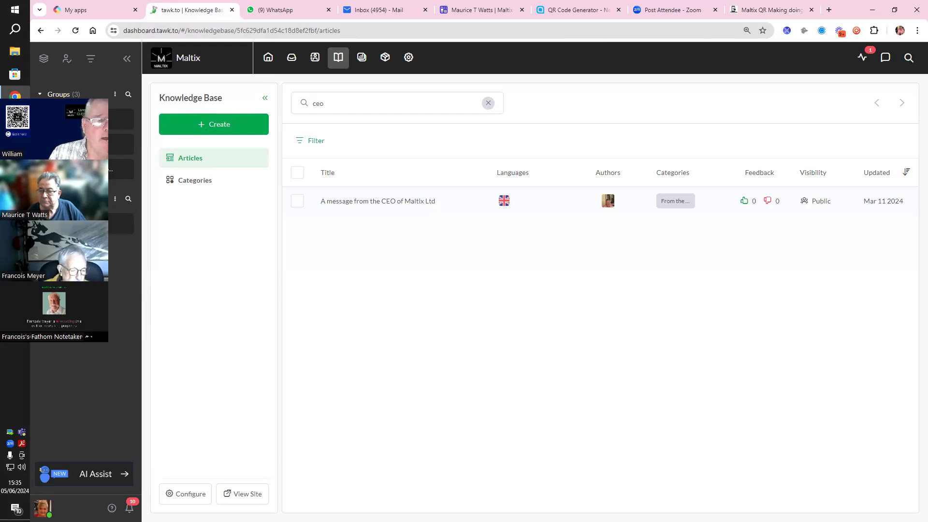
pyautogui.moveTo(54, 213); pyautogui.dragTo(277, 274)
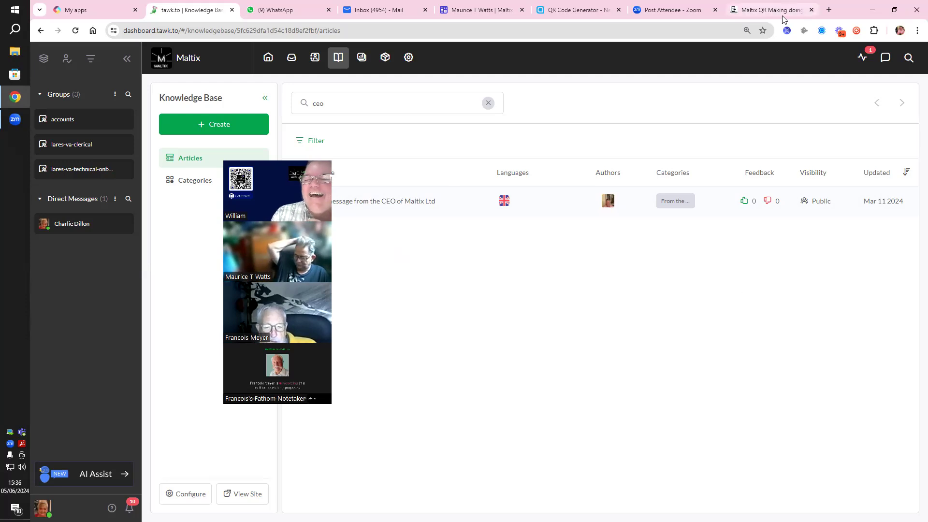
# Step: Switch to the public Maltix help site and review its category tiles down to CASE STUDIES, HOW to and MEDIA
pyautogui.moveTo(782, 14)
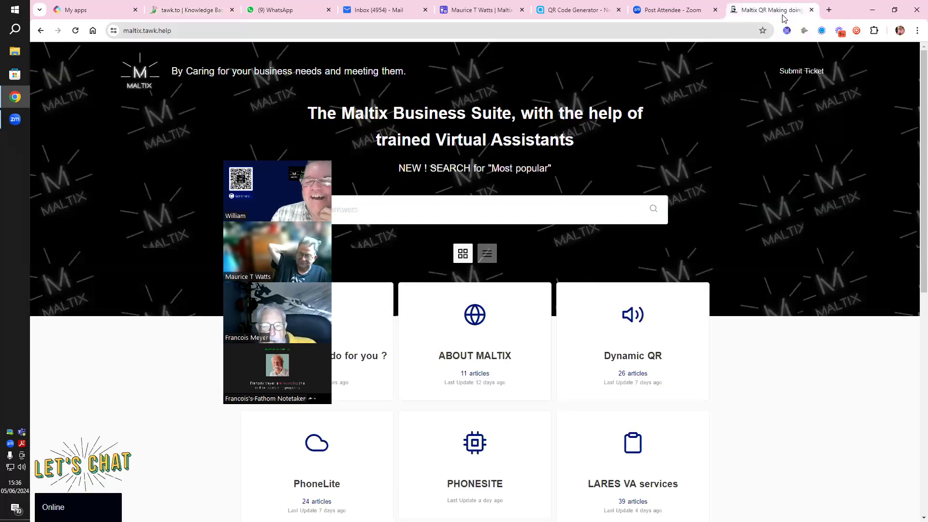
pyautogui.click(782, 14)
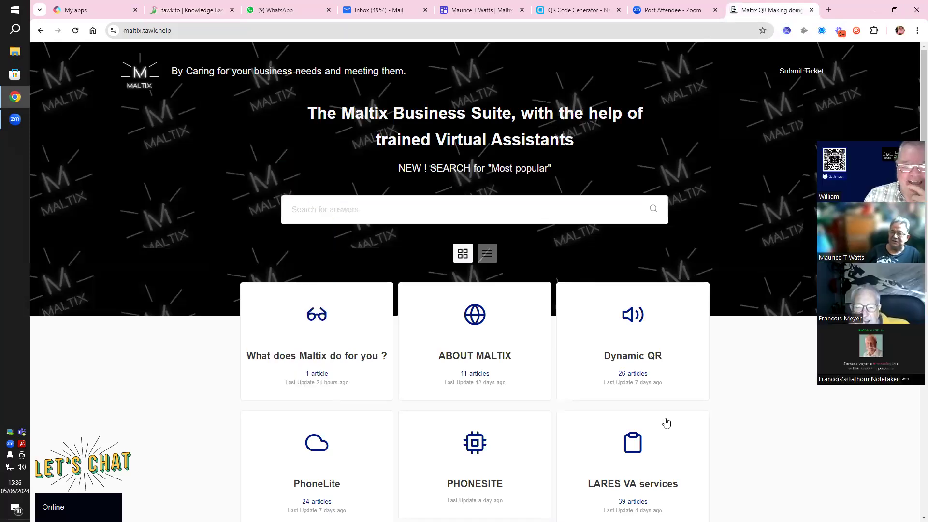
pyautogui.scroll(-3, 657, 387)
pyautogui.scroll(-3, 650, 365)
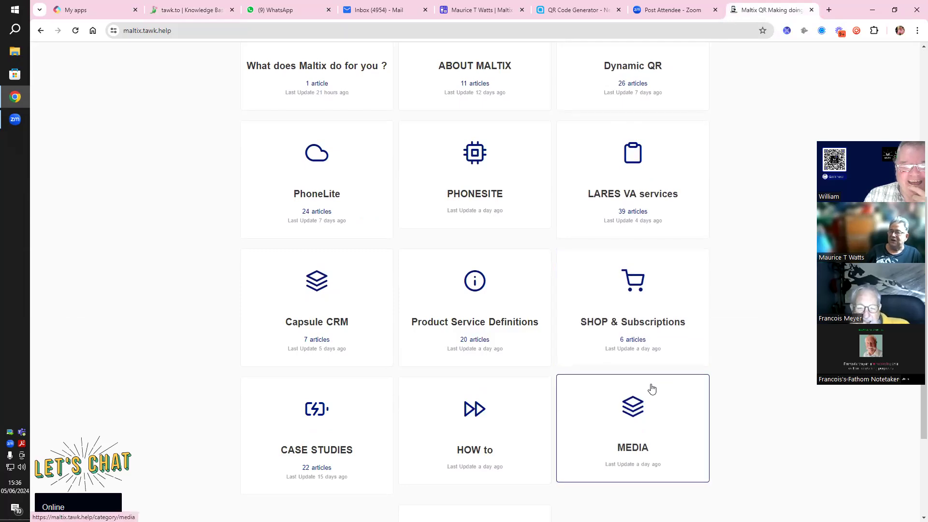
pyautogui.scroll(3, 730, 408)
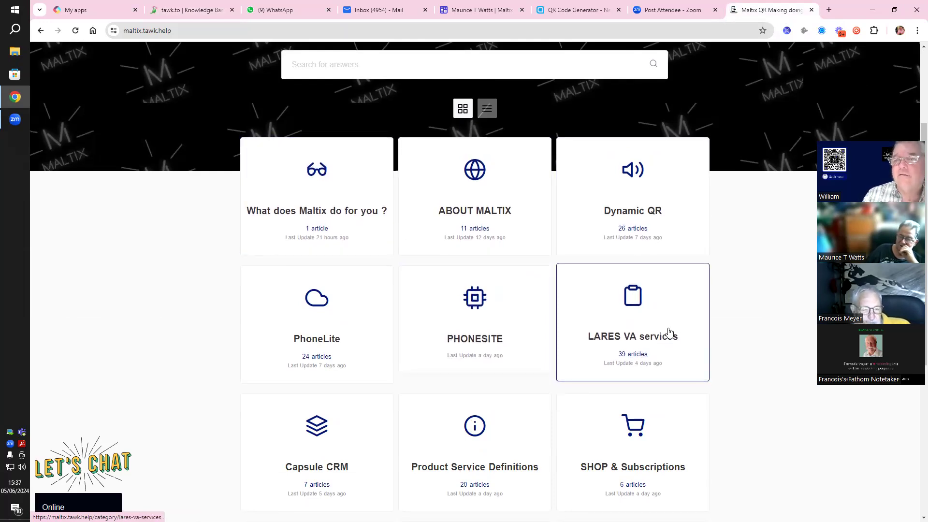
# Step: Switch back to the tawk.to knowledge base, go through its categories and articles lists, and start a new article
pyautogui.click(187, 15)
pyautogui.click(216, 188)
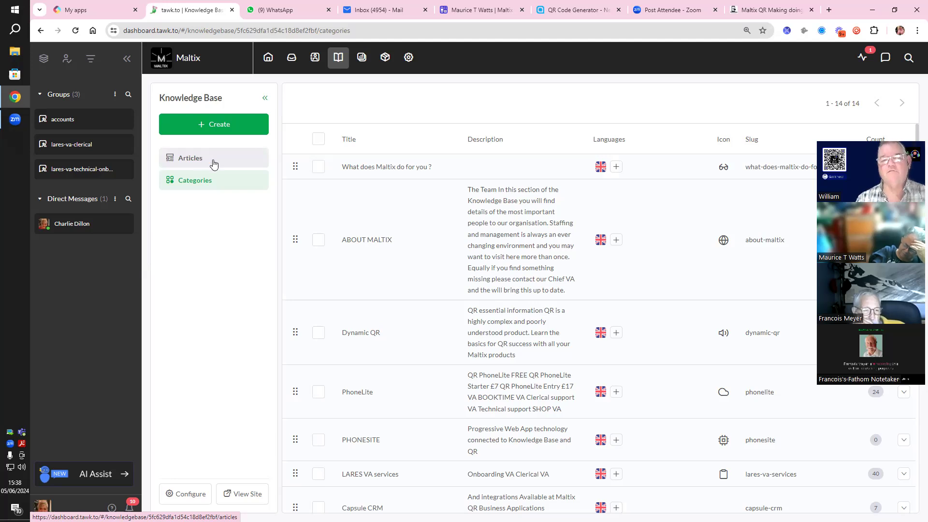
pyautogui.click(215, 164)
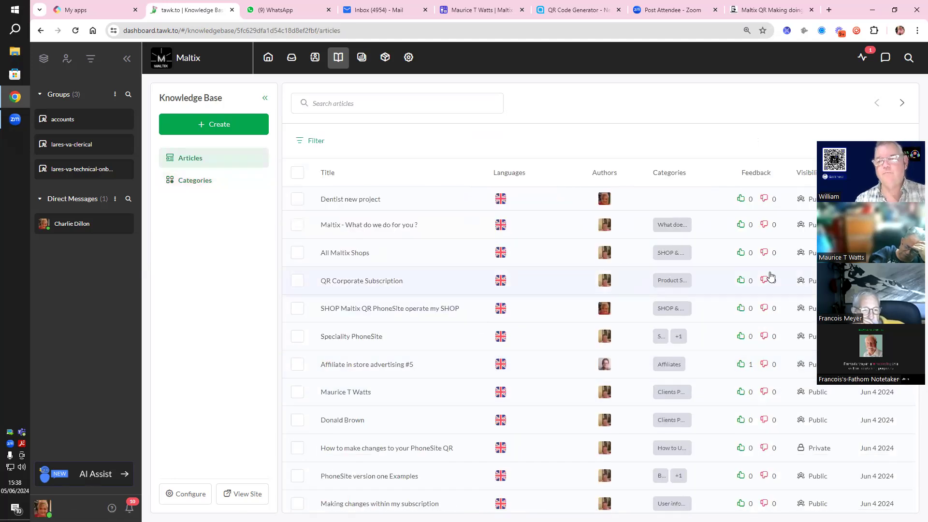
pyautogui.click(227, 131)
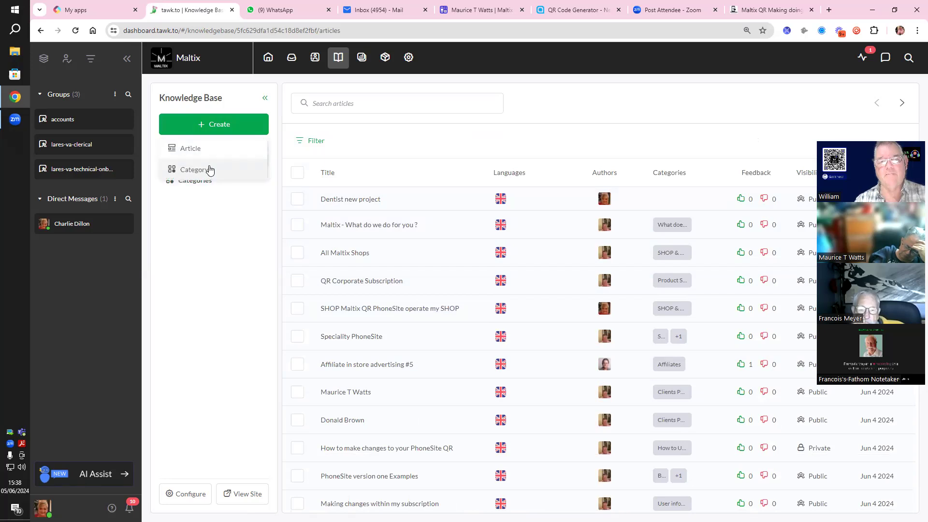
pyautogui.click(212, 150)
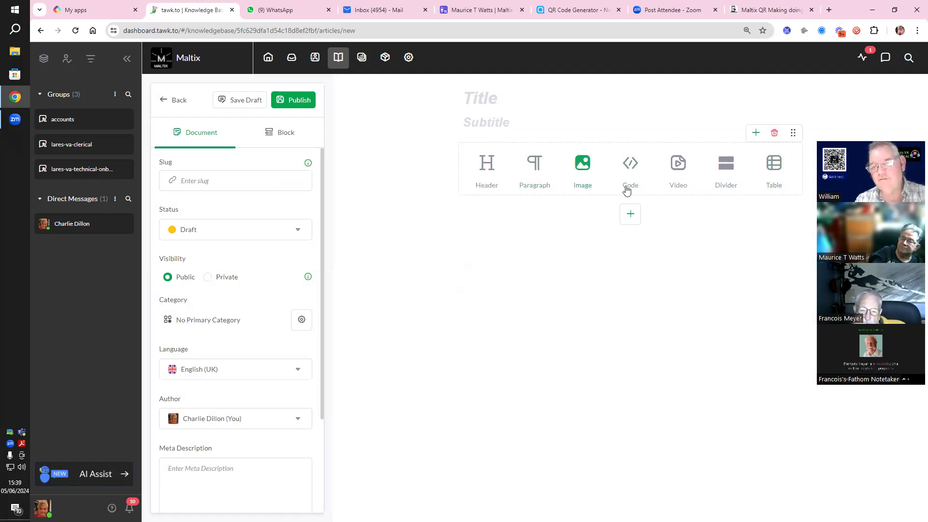
# Step: Try a Code block with its code type options in the new article, then remove it
pyautogui.click(637, 174)
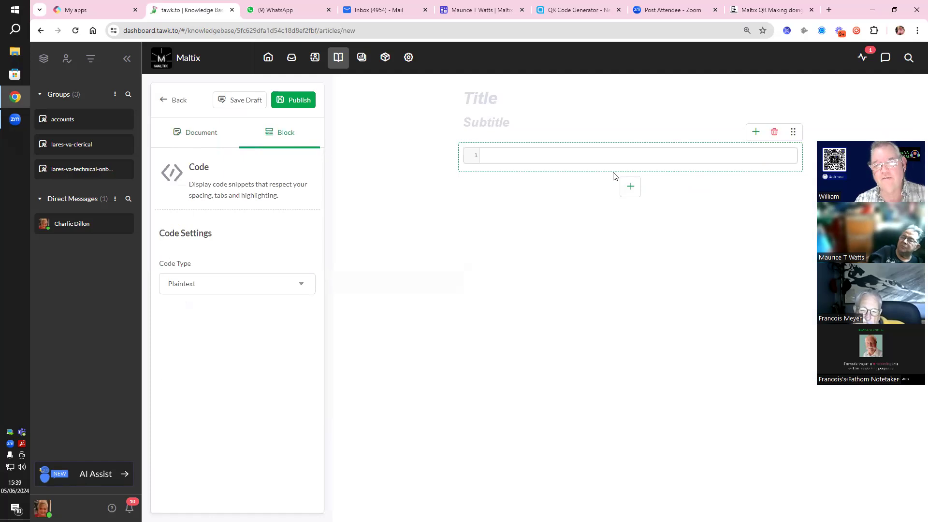
pyautogui.click(295, 285)
pyautogui.moveTo(312, 336); pyautogui.dragTo(311, 307)
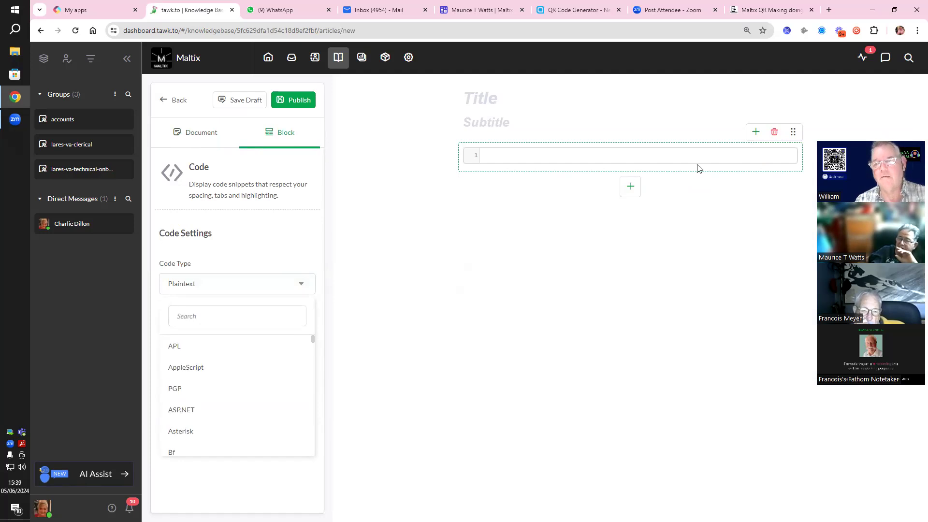
pyautogui.click(774, 132)
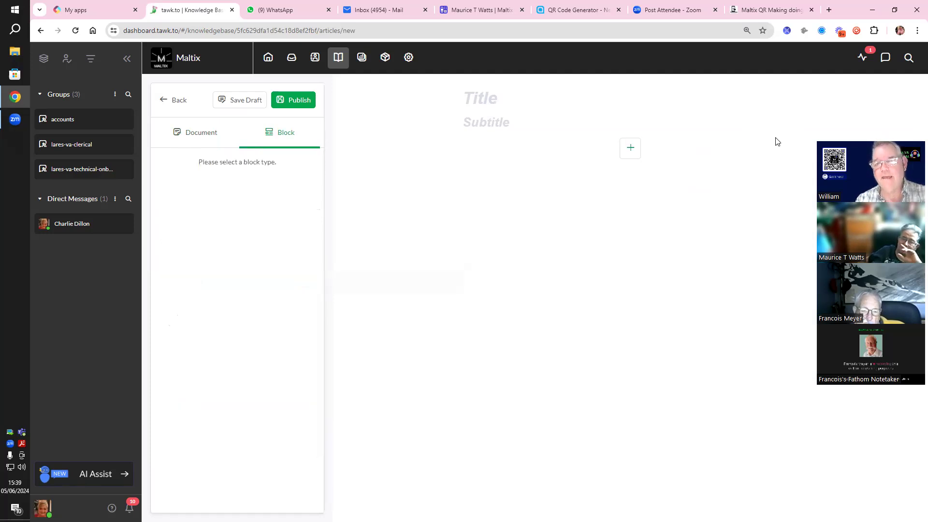
pyautogui.click(632, 150)
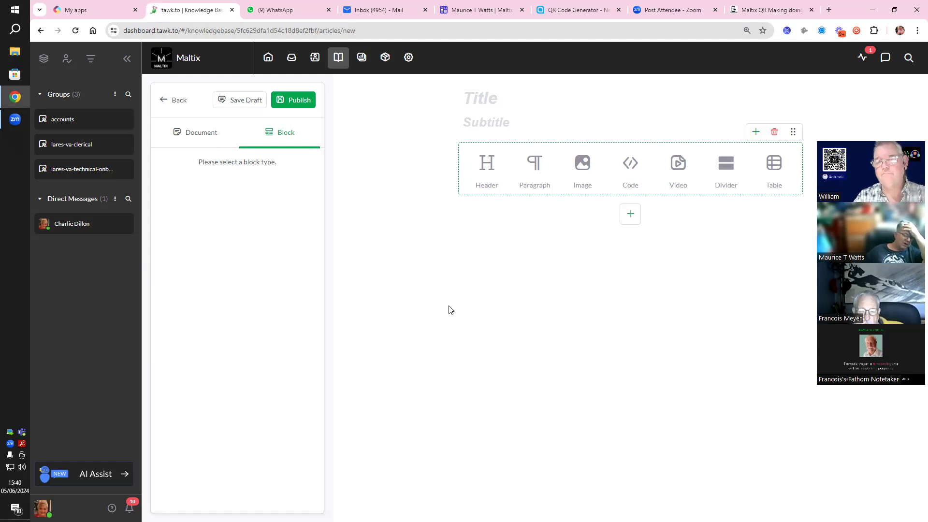
# Step: Give the new article the title "title bar" and the subtitle "meta tags"
pyautogui.click(498, 101)
pyautogui.write('tit')
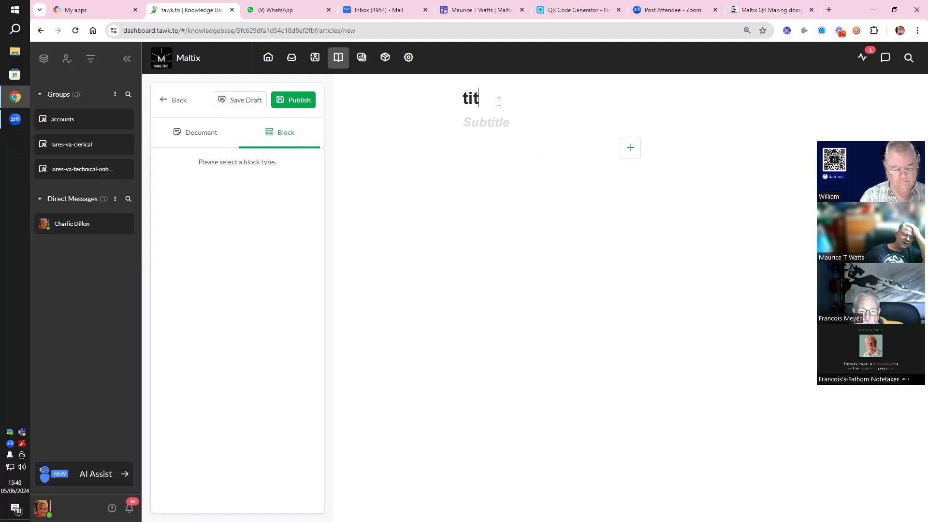
pyautogui.write('le bar')
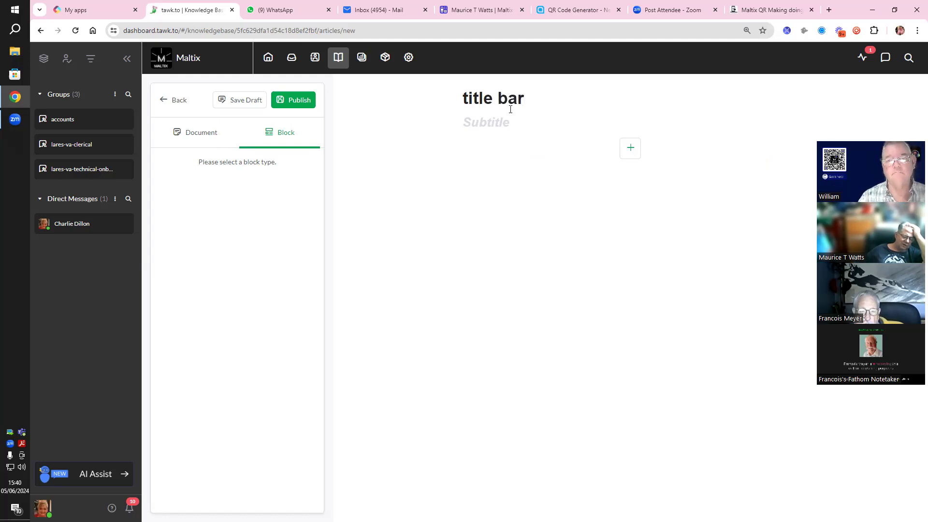
pyautogui.click(506, 121)
pyautogui.write('me')
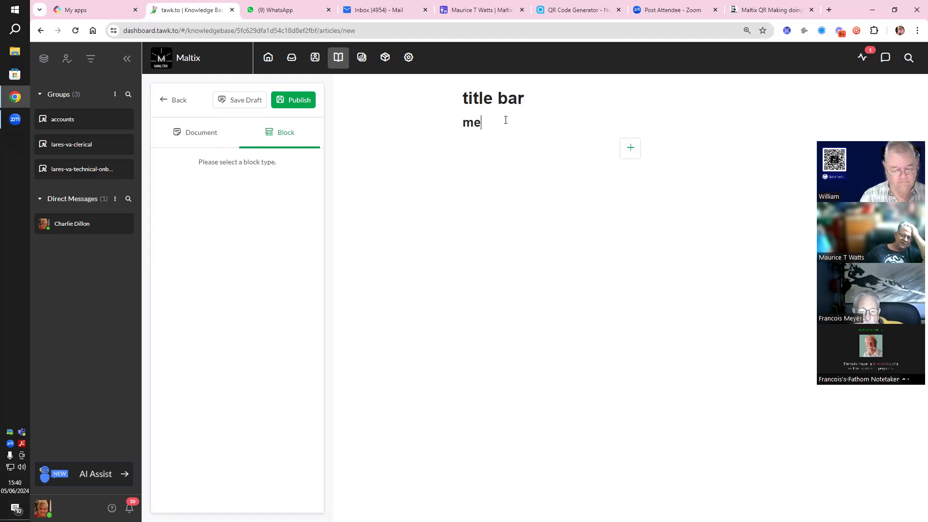
pyautogui.write('tattags')
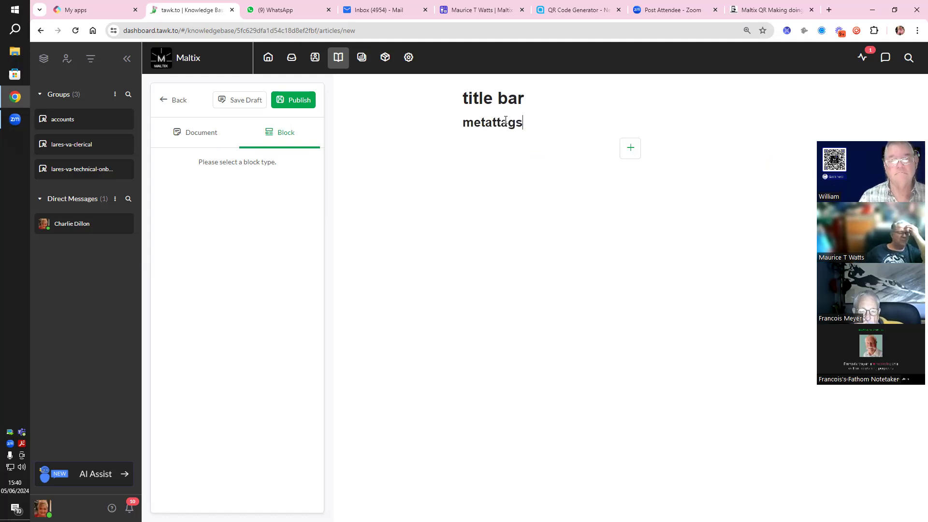
pyautogui.click(494, 125)
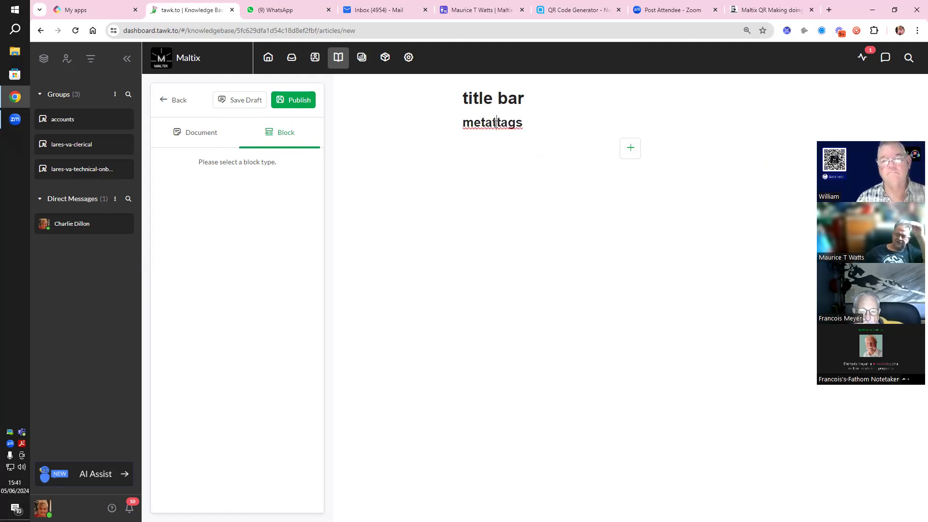
pyautogui.press('BackSpace')
pyautogui.press('BackSpace')
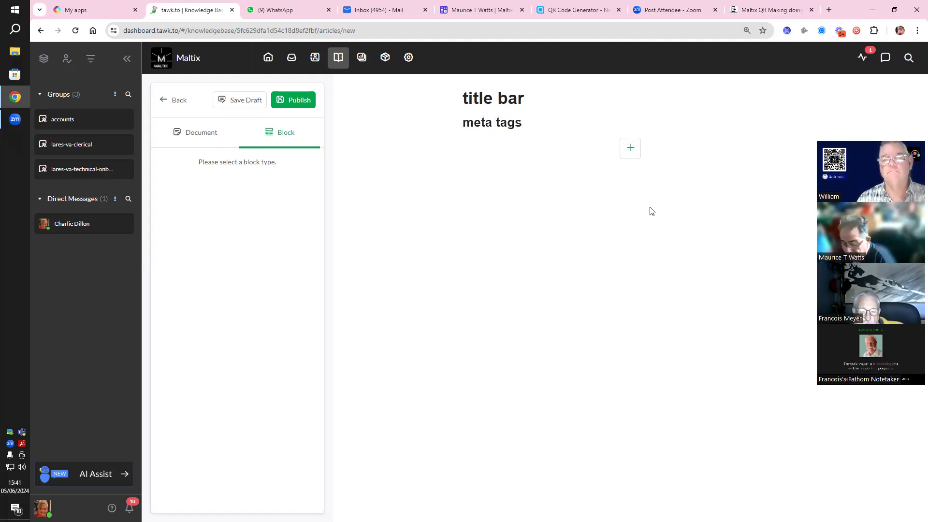
# Step: Copy the subtitle "meta tags" into the article's Meta Description in the document settings
pyautogui.click(206, 134)
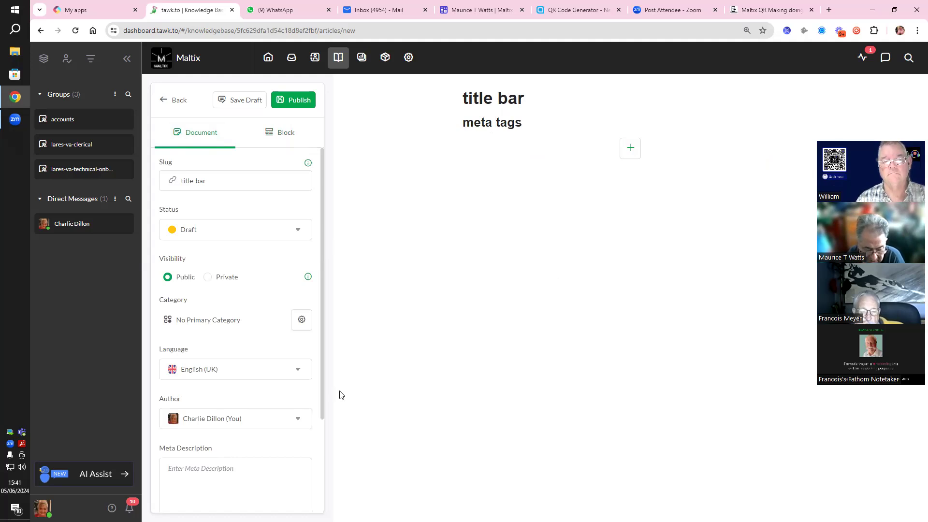
pyautogui.moveTo(323, 295); pyautogui.dragTo(323, 427)
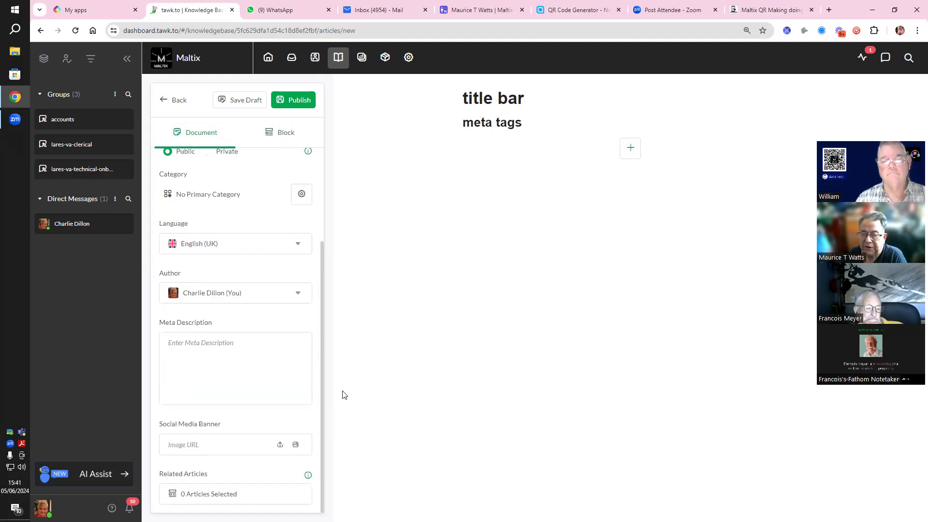
pyautogui.click(526, 121)
pyautogui.moveTo(527, 121); pyautogui.dragTo(447, 132)
pyautogui.hotkey('ctrl', 'c')
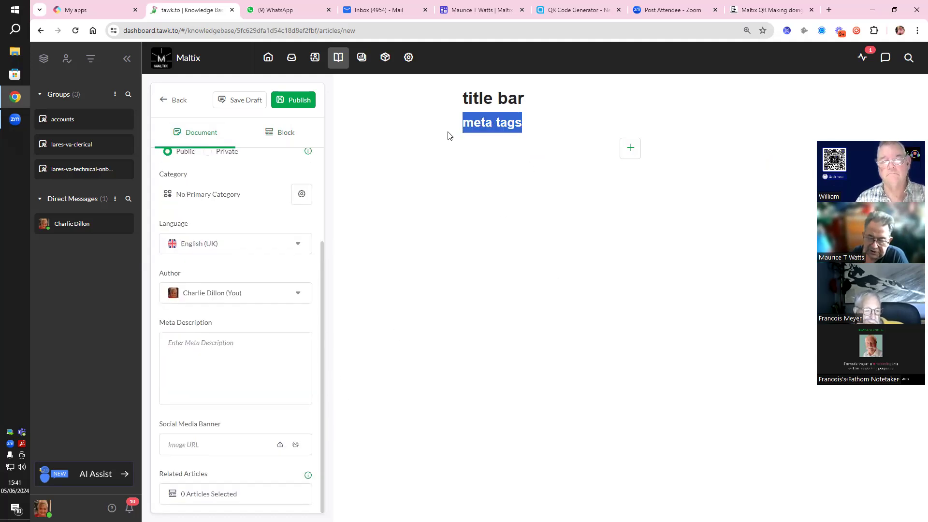
pyautogui.click(214, 349)
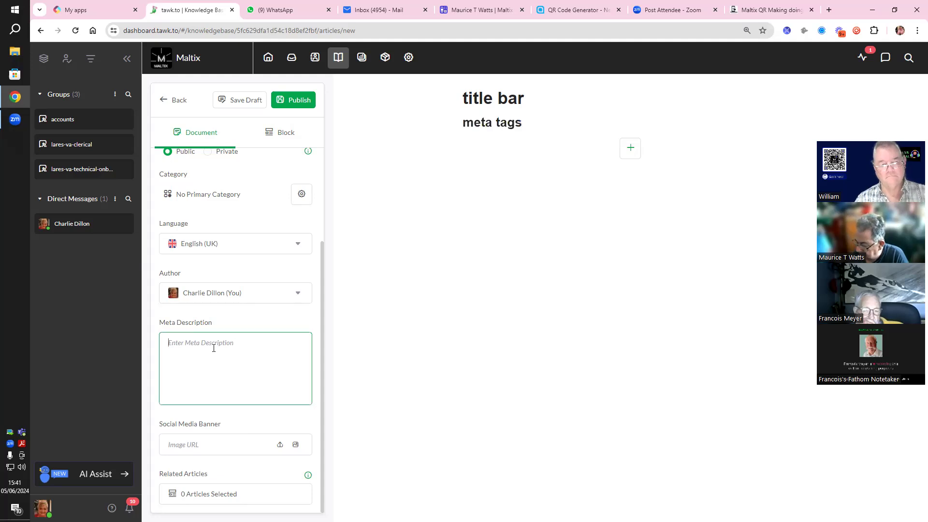
pyautogui.hotkey('ctrl', 'v')
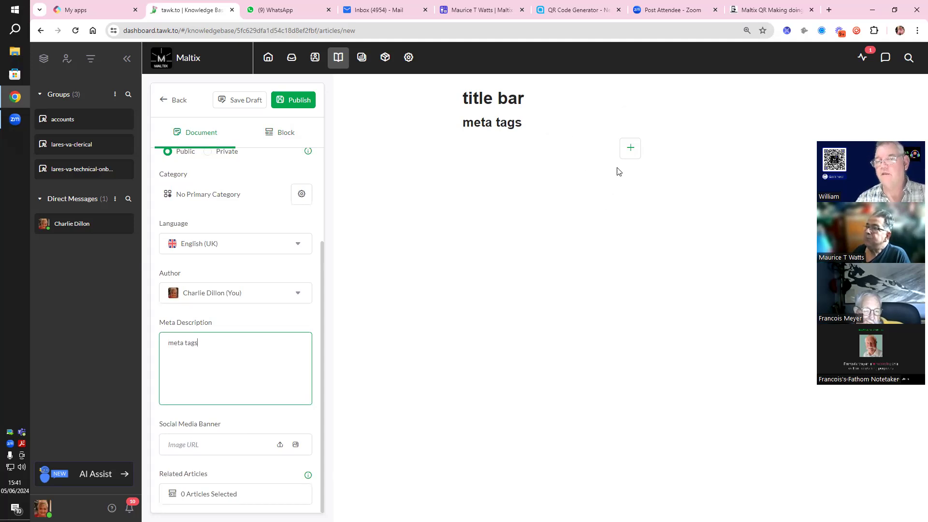
# Step: Add a Paragraph block below the subtitle with the text "50 keywords"
pyautogui.click(630, 148)
pyautogui.click(536, 173)
pyautogui.click(515, 154)
pyautogui.write('50 keywords')
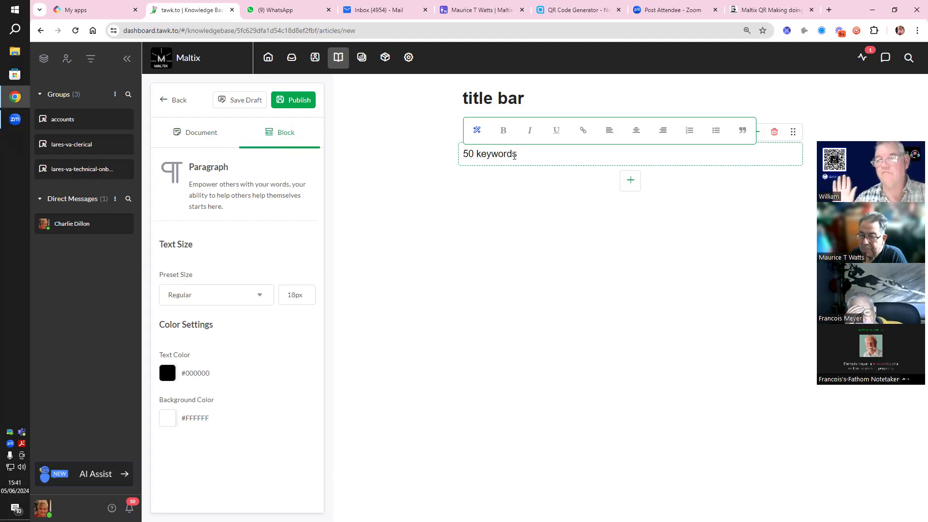
pyautogui.click(557, 203)
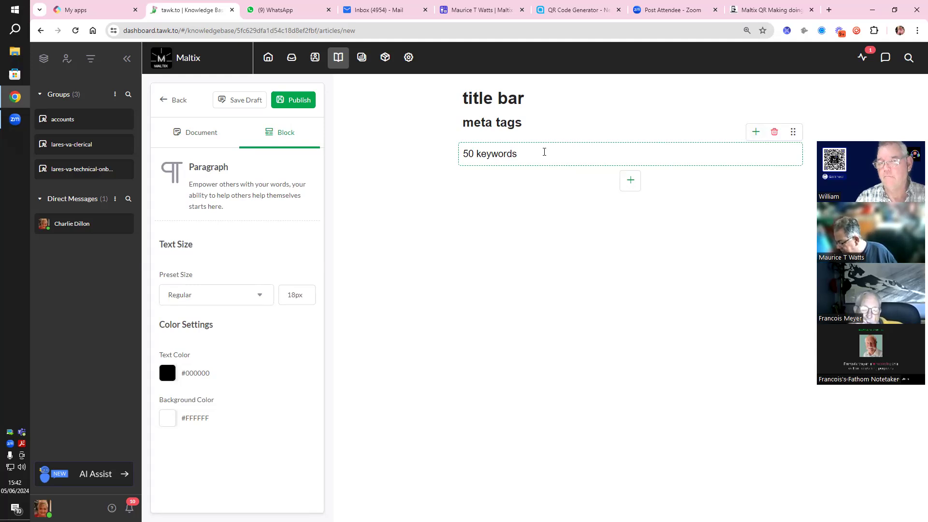
# Step: Insert "SME business services" in front of "50 keywords" in the paragraph
pyautogui.click(463, 156)
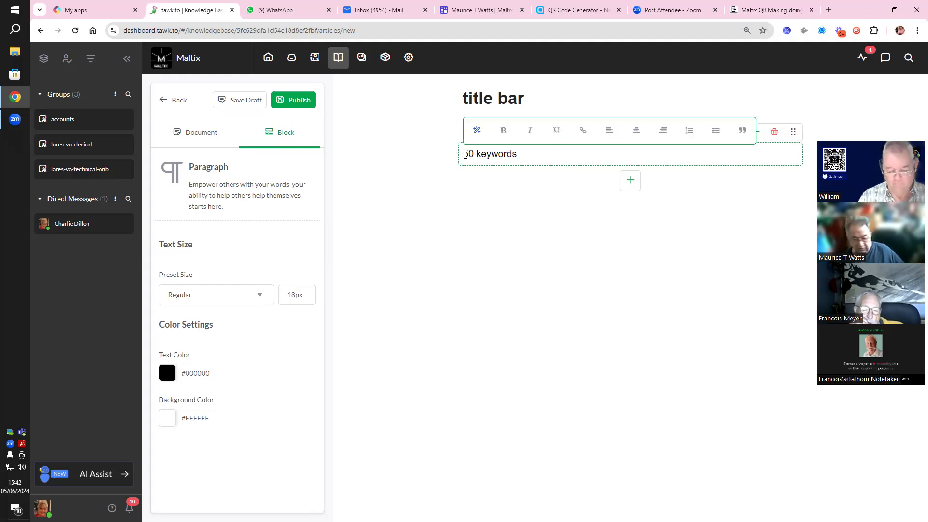
pyautogui.write('SME')
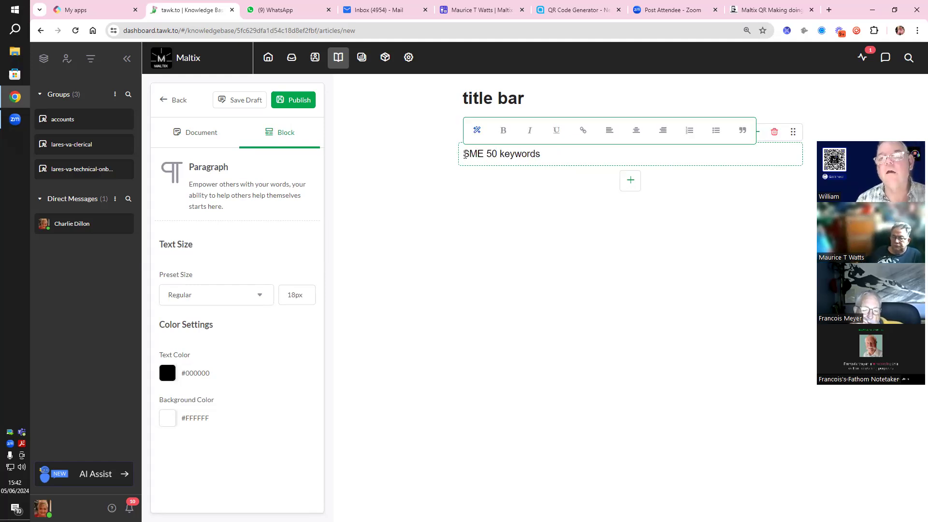
pyautogui.write(' services ')
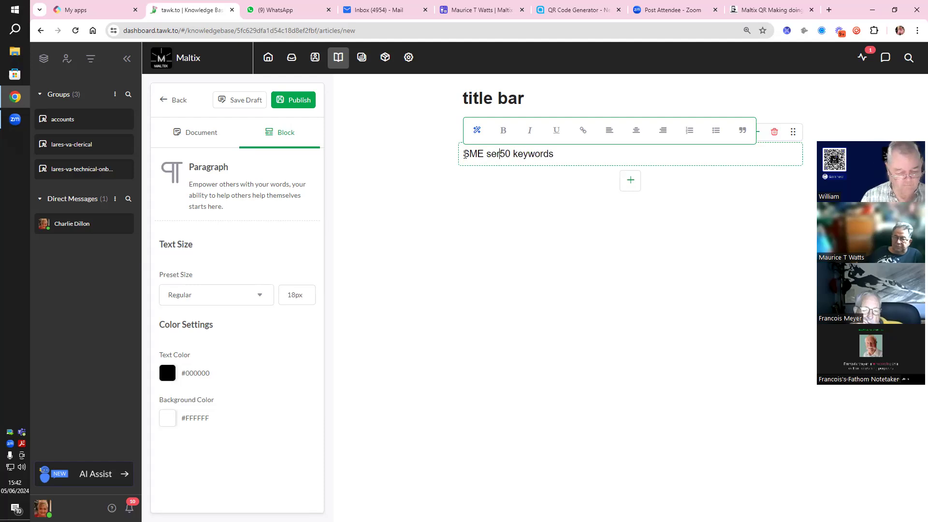
pyautogui.write('b')
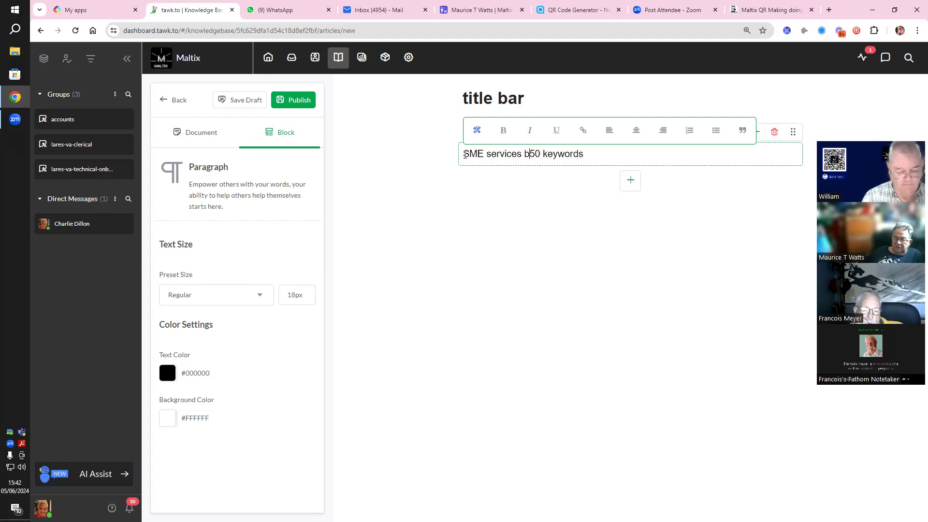
pyautogui.press('BackSpace')
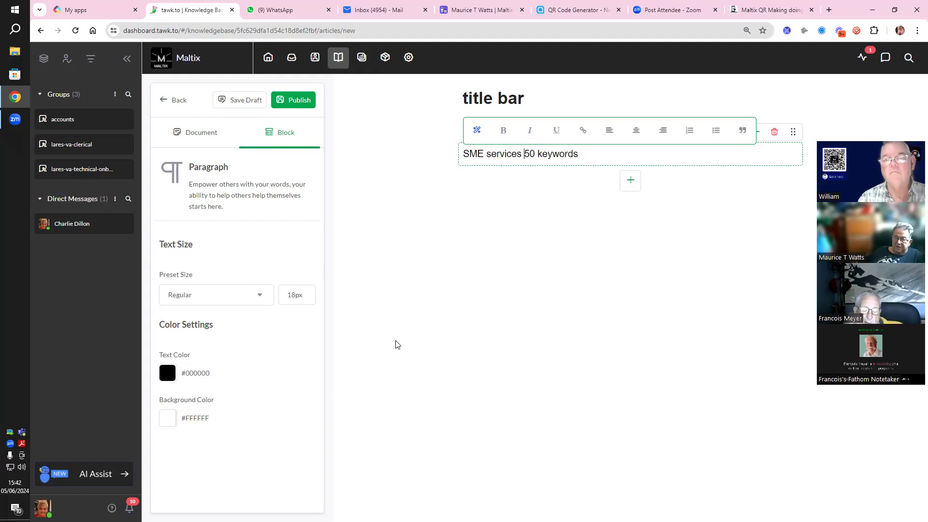
pyautogui.click(486, 157)
pyautogui.write('by')
pyautogui.press('BackSpace')
pyautogui.write('usiness')
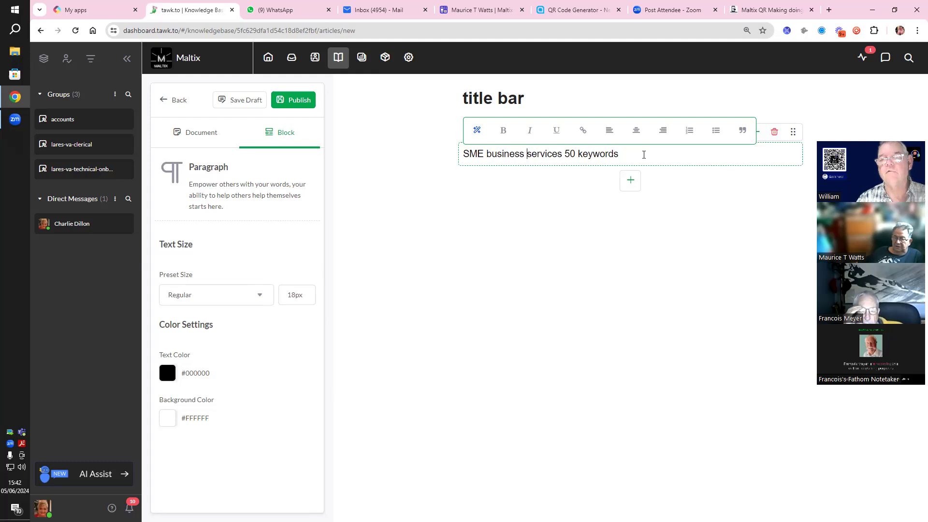
# Step: Remove the number 50 so that the paragraph reads "SME business services keywords"
pyautogui.click(578, 154)
pyautogui.press('BackSpace')
pyautogui.press('BackSpace')
pyautogui.press('BackSpace')
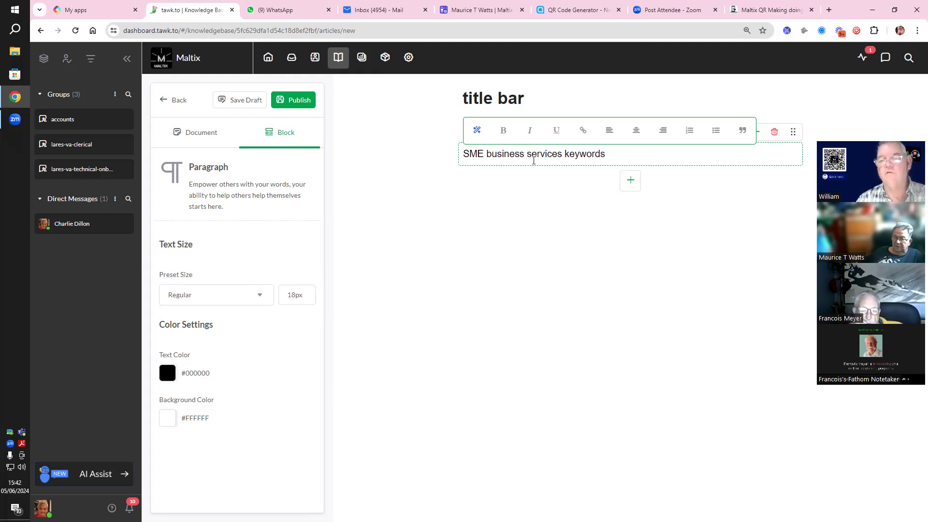
# Step: Load the paragraph text into AI Assist as a prompt and extend it to "SME business services keywords in order of search frequency"
pyautogui.moveTo(614, 151); pyautogui.dragTo(419, 155)
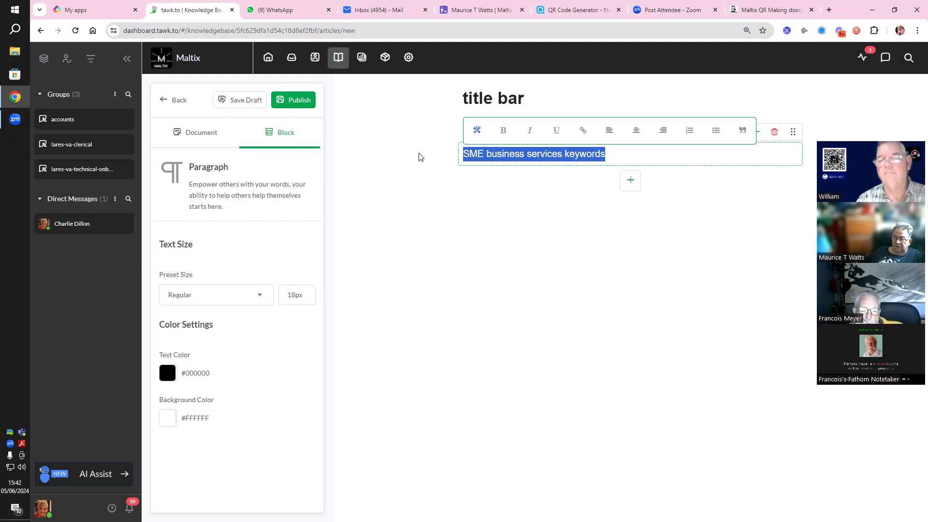
pyautogui.click(476, 130)
pyautogui.click(481, 160)
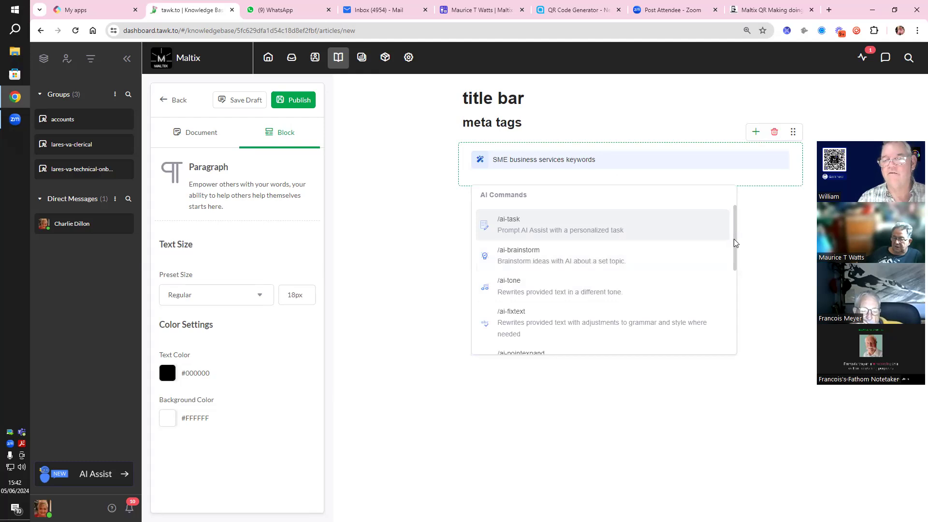
pyautogui.scroll(-3, 731, 262)
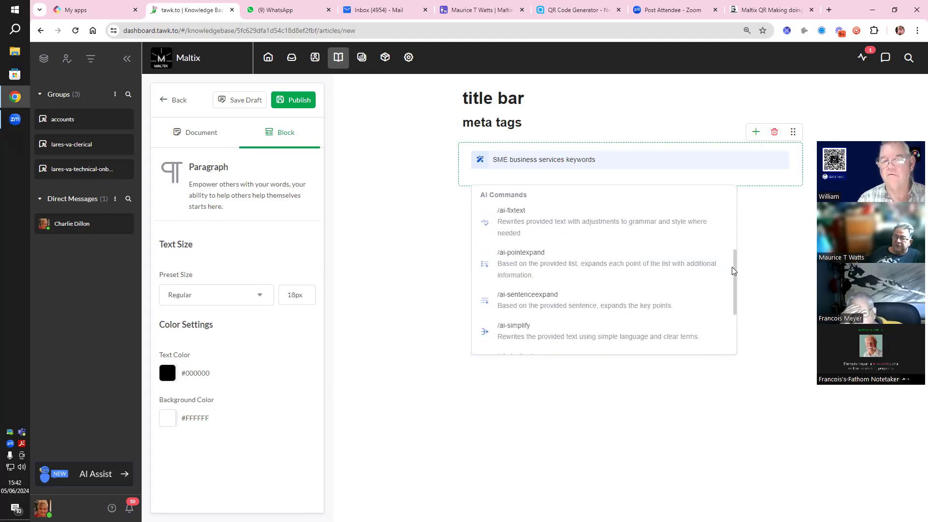
pyautogui.scroll(3, 732, 266)
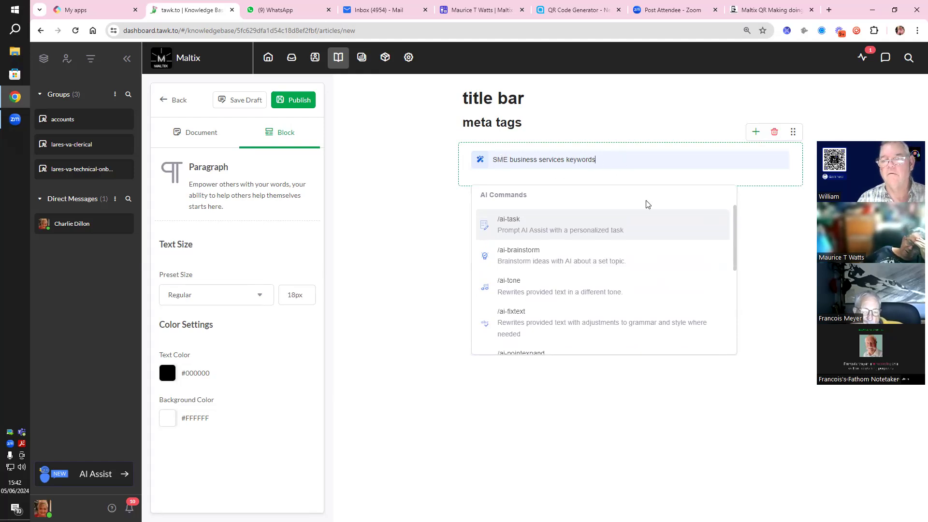
pyautogui.click(789, 295)
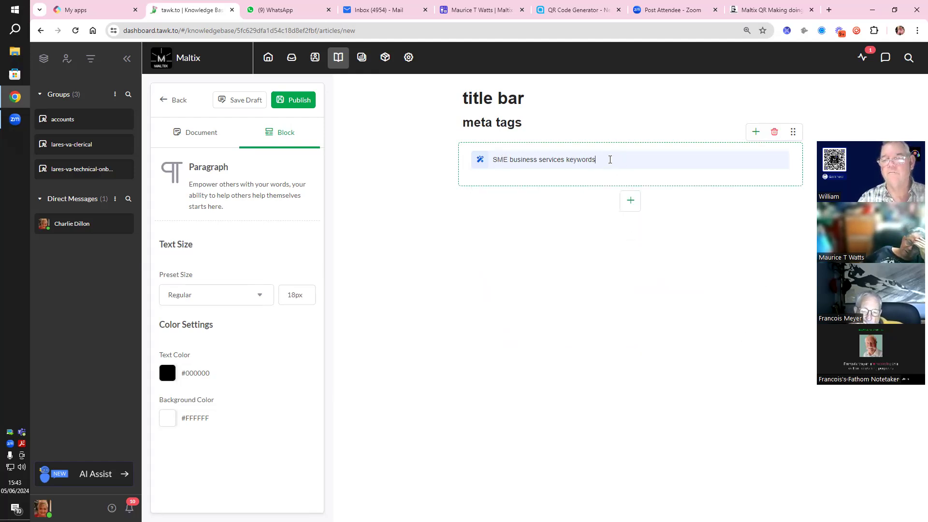
pyautogui.write('rder of se')
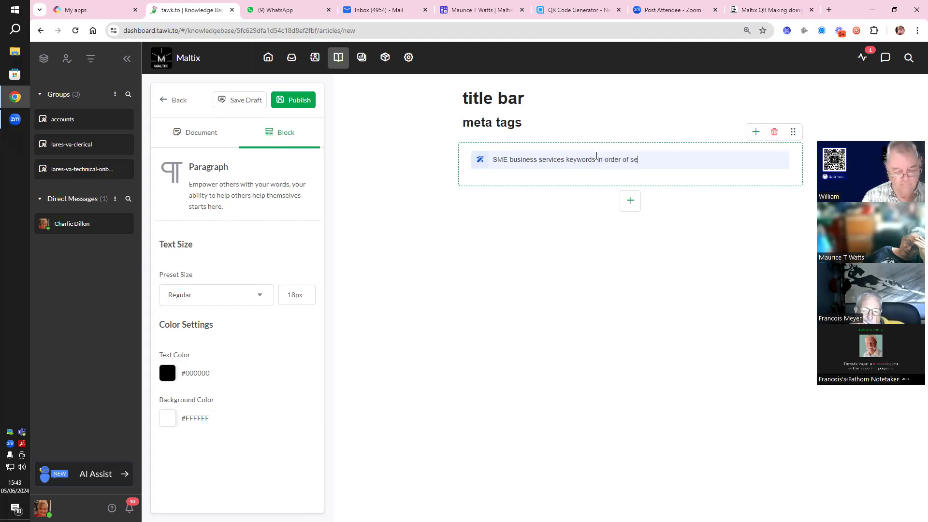
pyautogui.write('arch frequency')
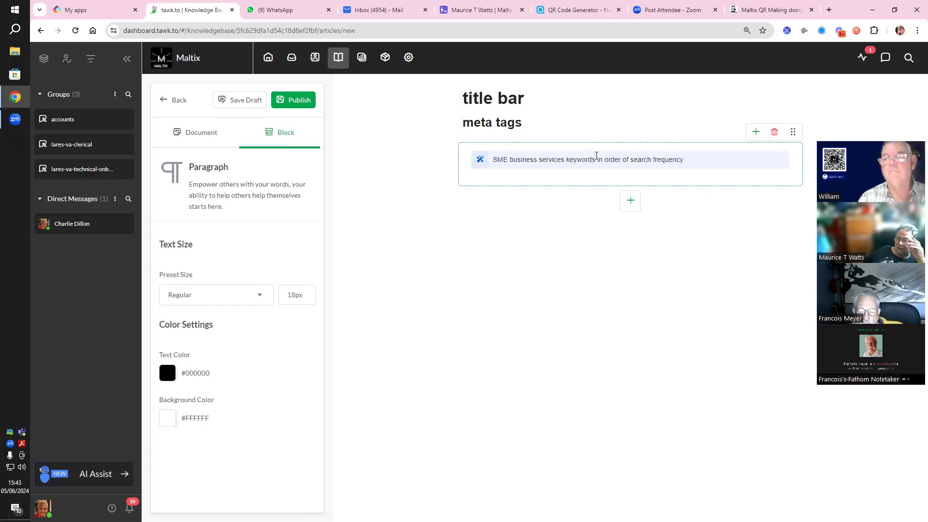
# Step: Insert "UK" in front of "SME business services keywords" in the AI Assist prompt
pyautogui.moveTo(695, 159); pyautogui.dragTo(423, 173)
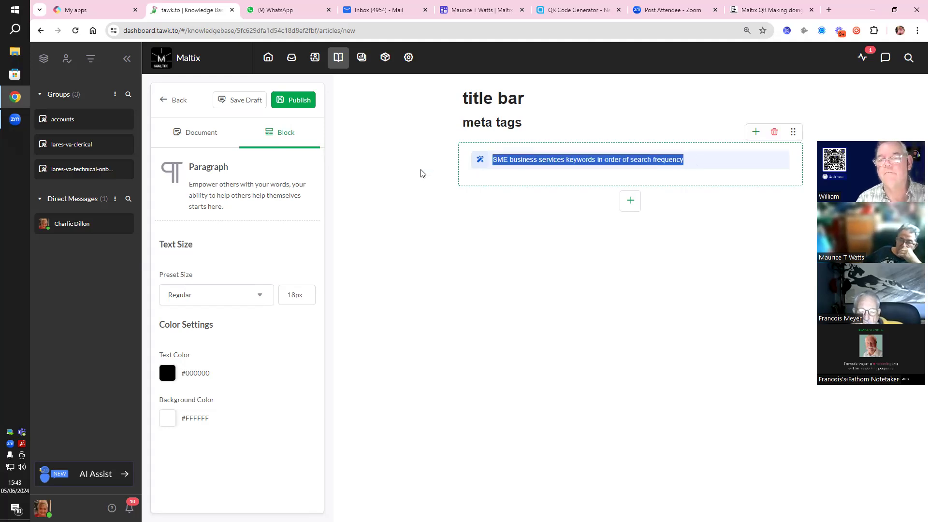
pyautogui.click(495, 161)
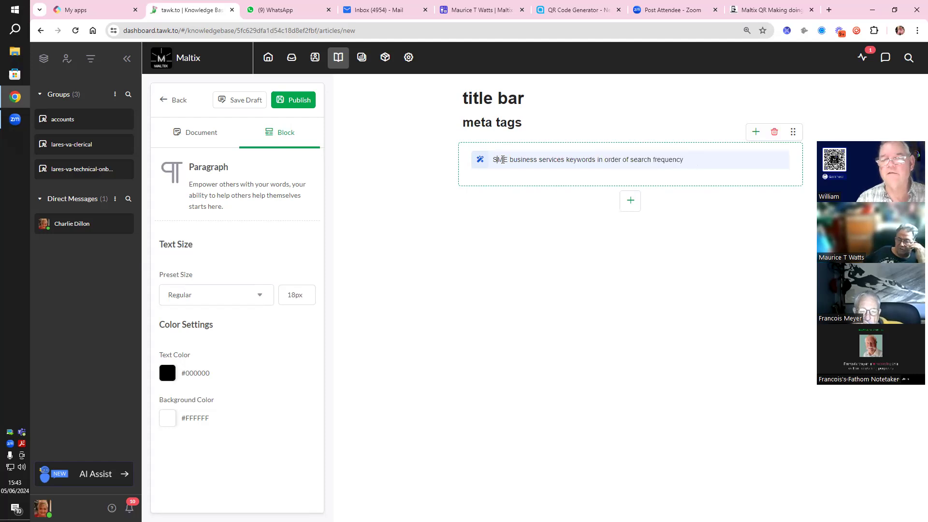
pyautogui.write('UK')
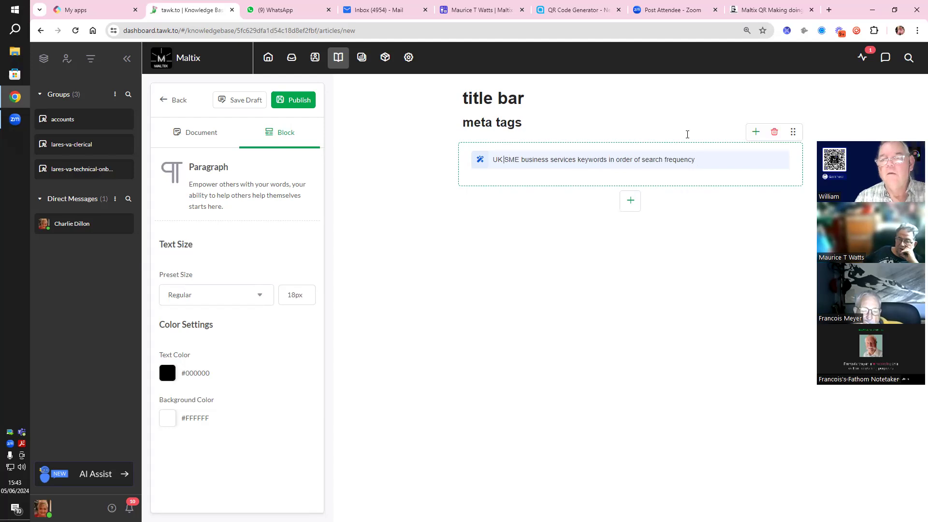
# Step: Apply the AI summarize command to the whole UK SME keywords prompt and generate the text
pyautogui.moveTo(705, 160); pyautogui.dragTo(480, 159)
pyautogui.click(482, 163)
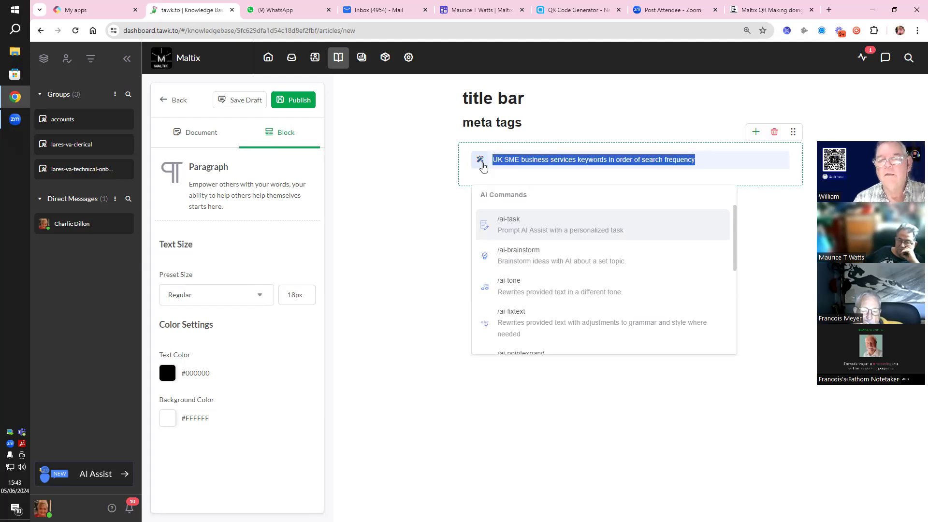
pyautogui.scroll(-2, 536, 248)
pyautogui.scroll(-1, 539, 256)
pyautogui.click(554, 303)
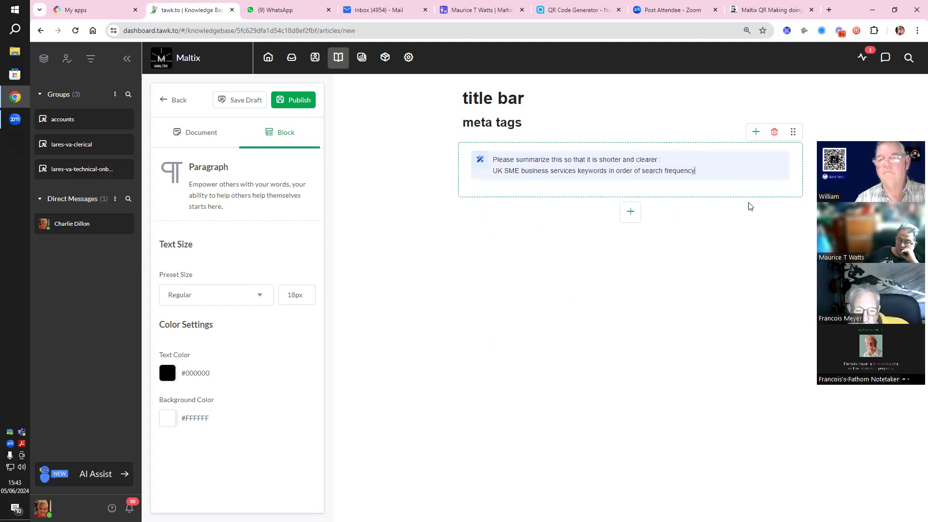
pyautogui.press('Return')
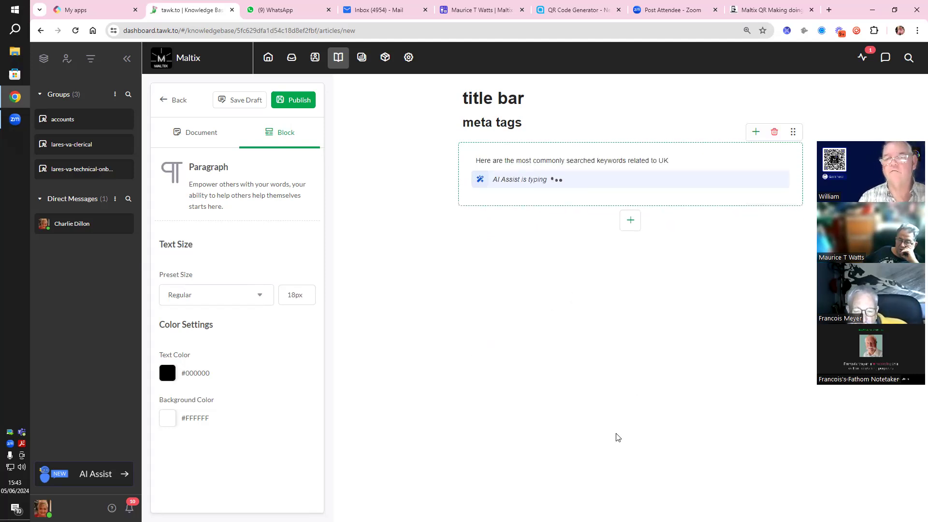
# Step: Have AI Assist continue writing the keyword text four times
pyautogui.click(543, 230)
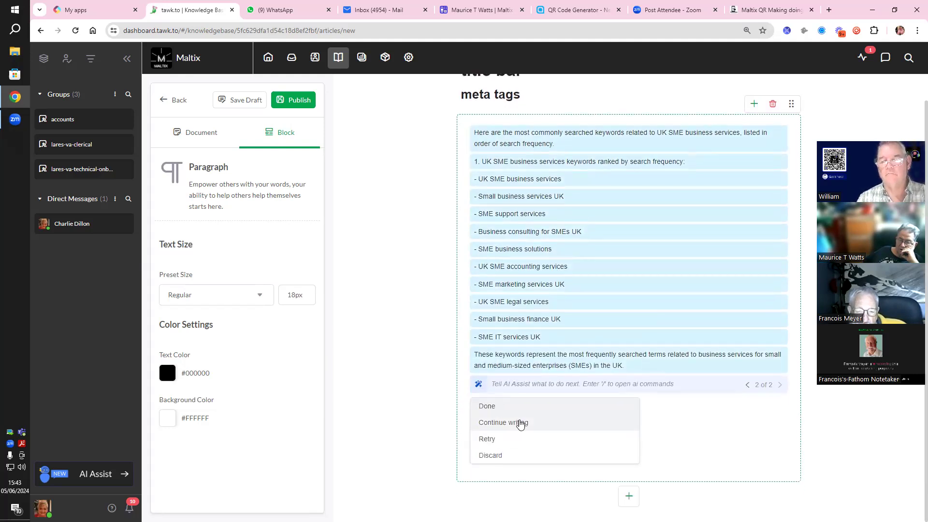
pyautogui.click(520, 422)
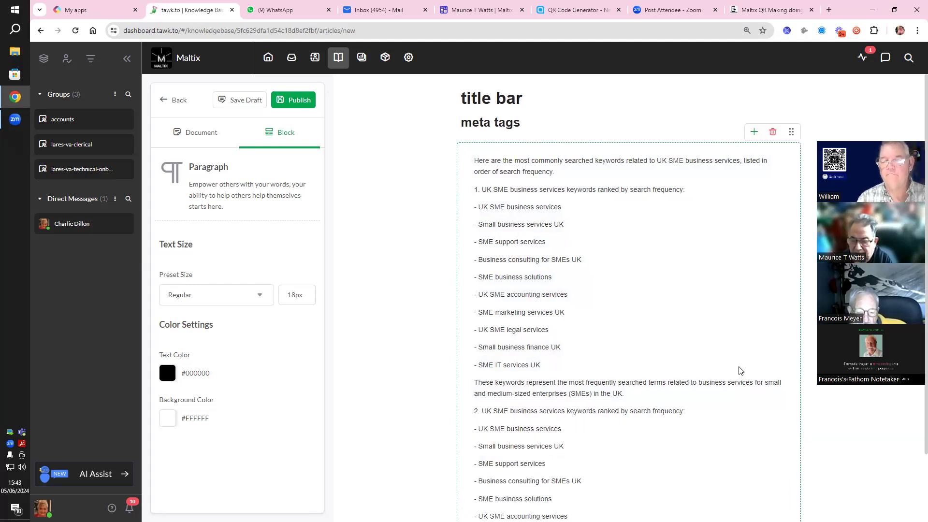
pyautogui.scroll(-3, 739, 370)
pyautogui.scroll(-2, 661, 392)
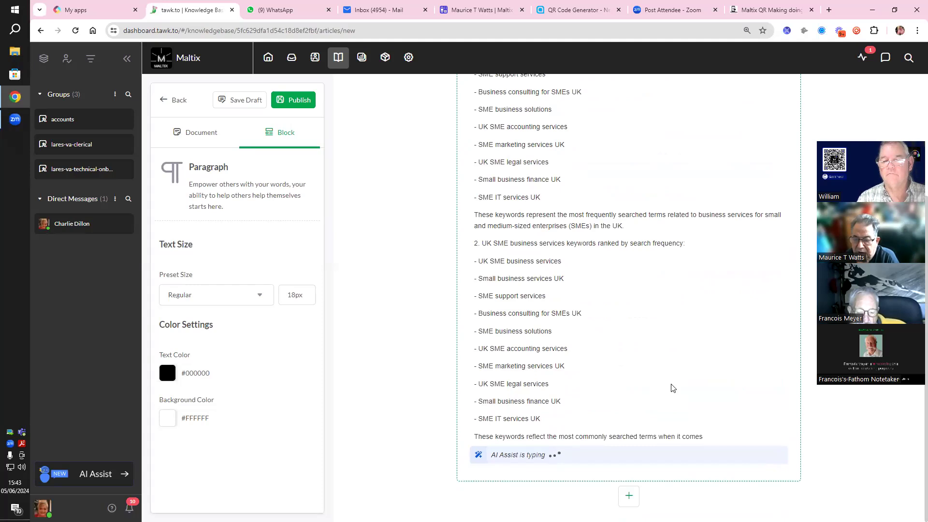
pyautogui.scroll(-1, 694, 357)
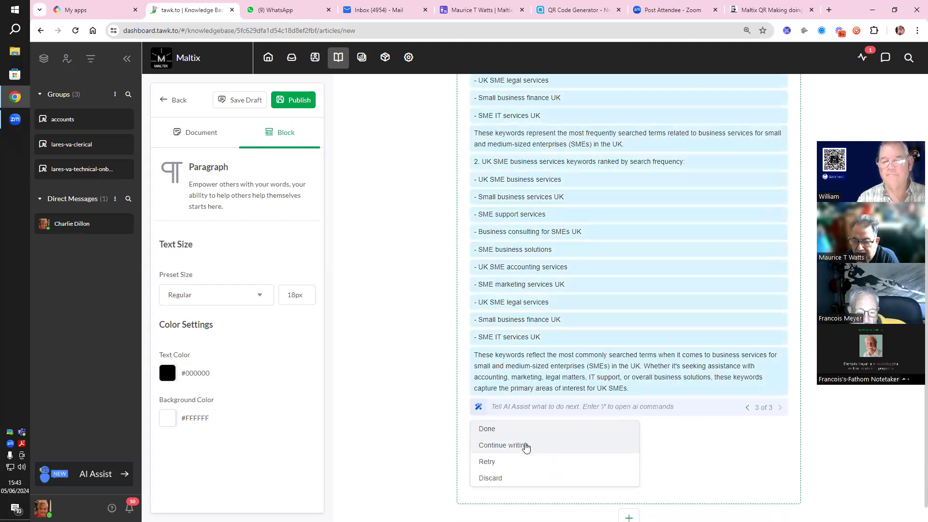
pyautogui.click(526, 446)
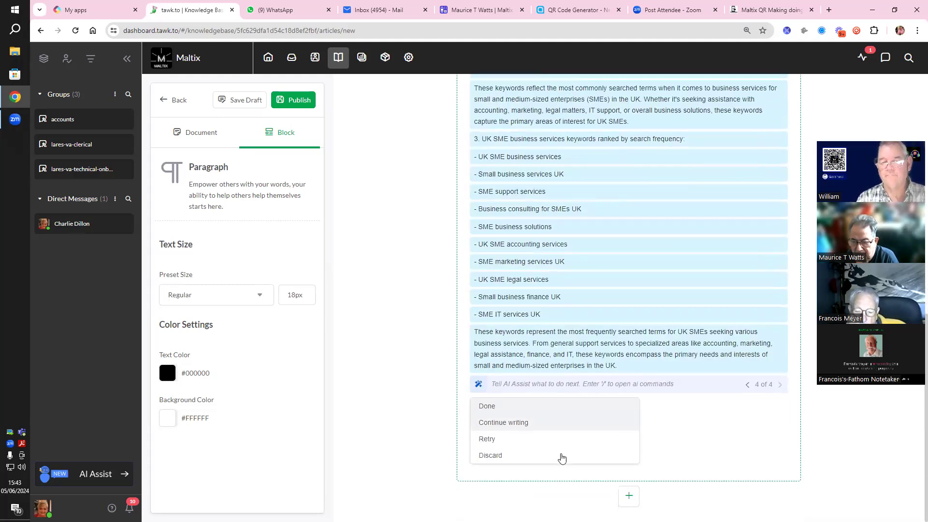
pyautogui.click(511, 423)
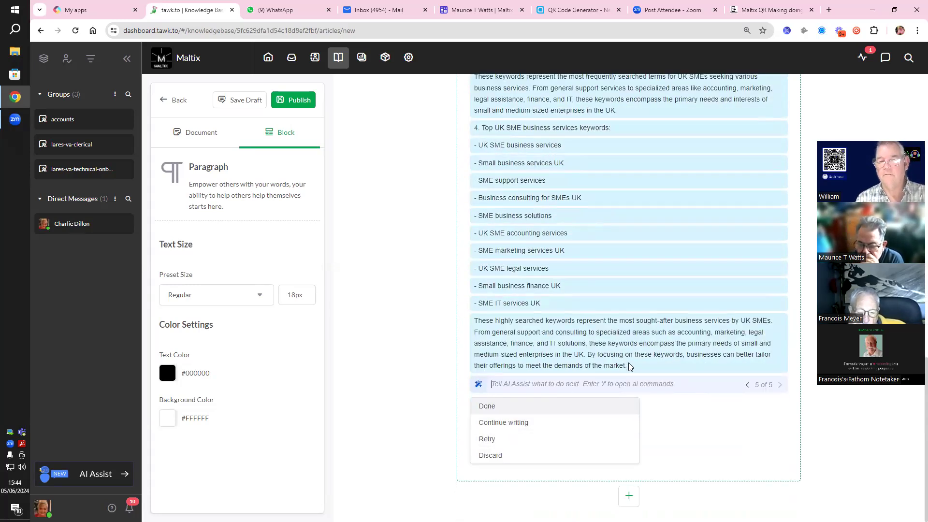
# Step: Accept the AI-generated keyword text and remove the closing remarks below the third and fourth keyword lists
pyautogui.moveTo(629, 368); pyautogui.dragTo(453, 325)
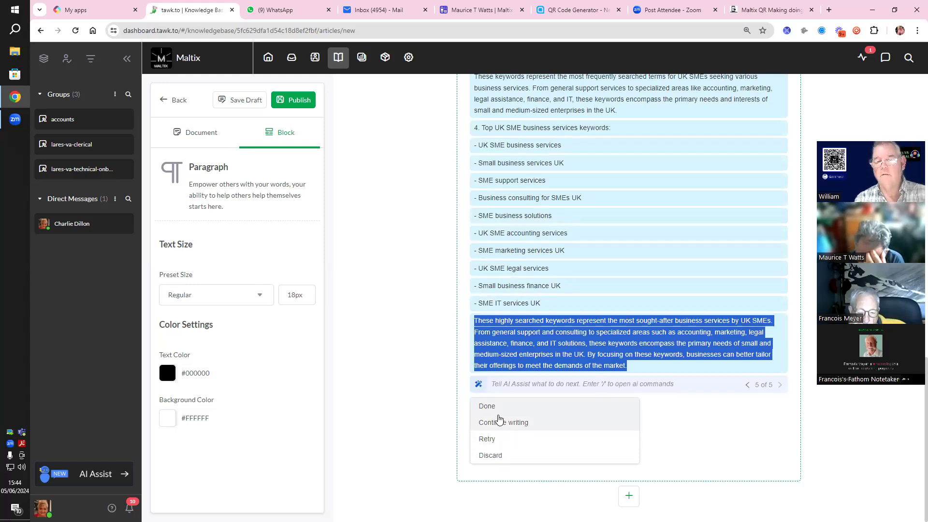
pyautogui.click(481, 406)
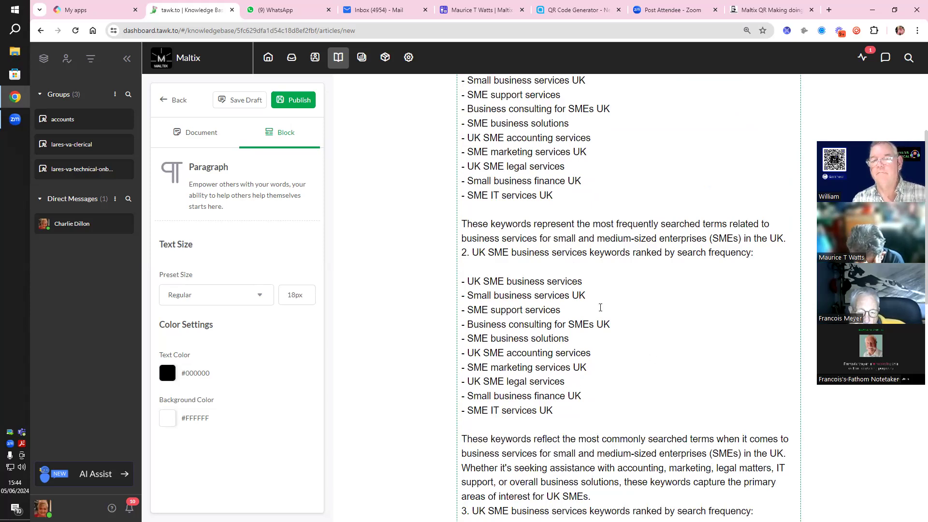
pyautogui.scroll(3, 624, 317)
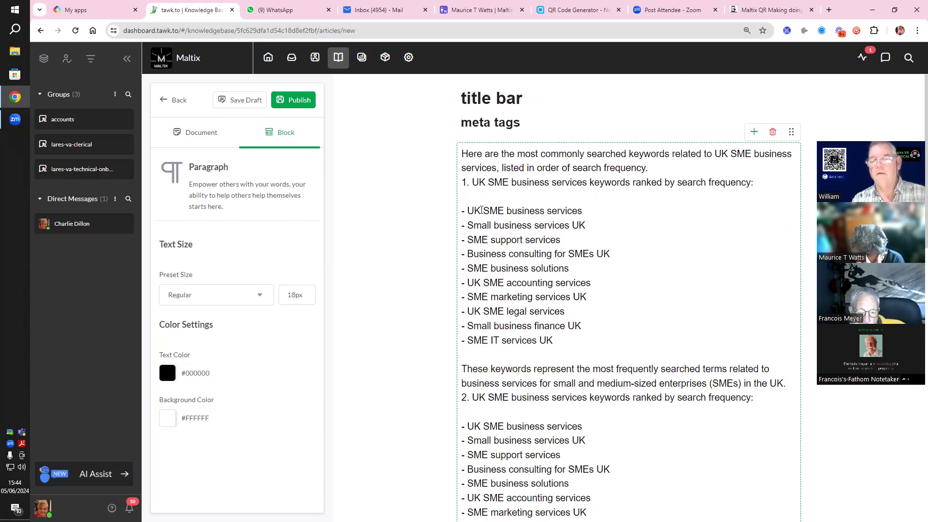
pyautogui.scroll(-1, 536, 249)
pyautogui.scroll(-2, 537, 249)
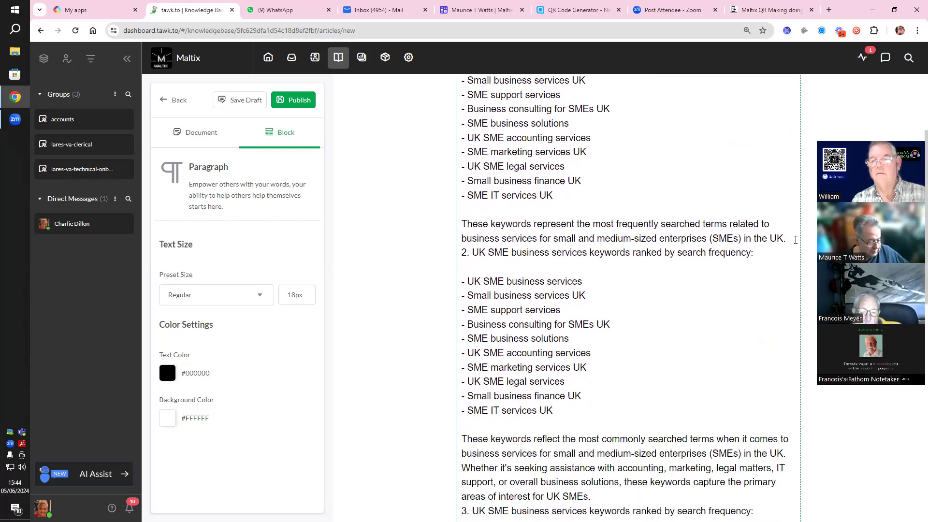
pyautogui.scroll(-1, 706, 277)
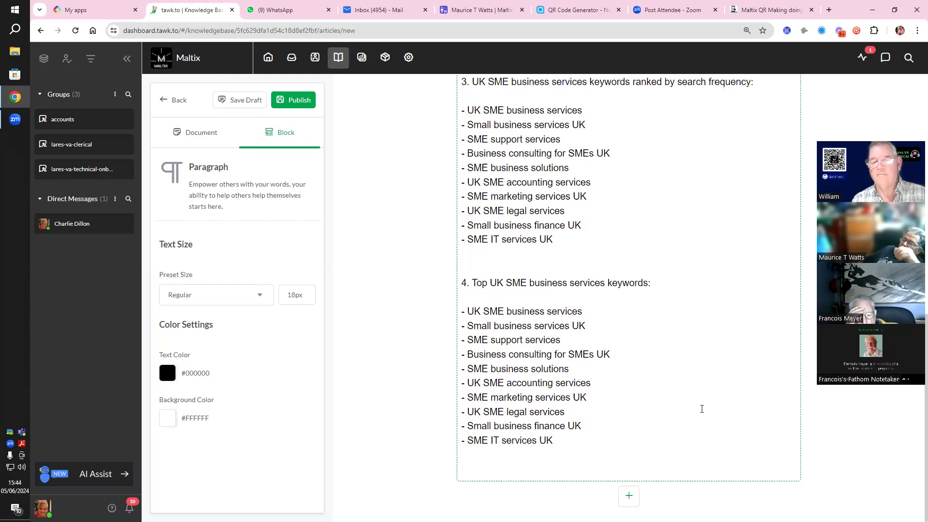
pyautogui.scroll(5, 706, 404)
pyautogui.scroll(6, 706, 404)
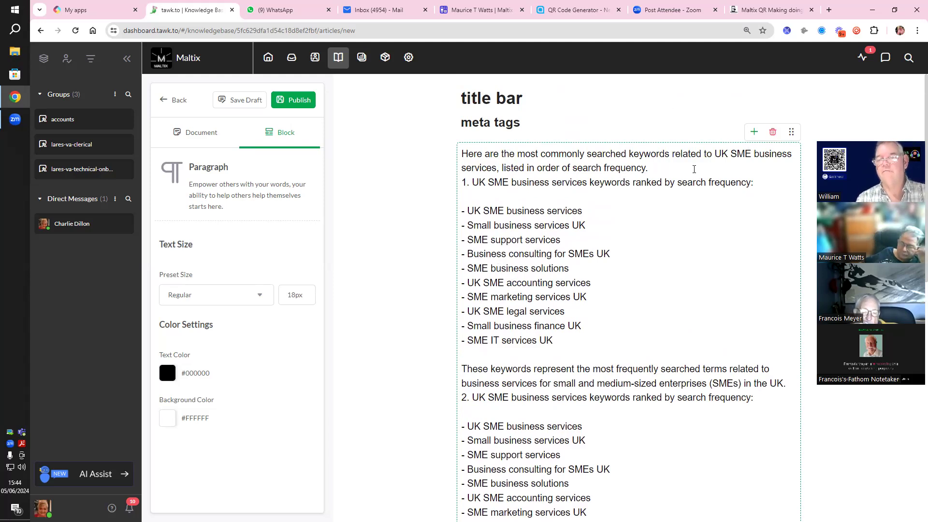
# Step: Add a Paragraph block between the "meta tags" subtitle and the generated text, containing the word "keywords"
pyautogui.click(754, 132)
pyautogui.click(535, 167)
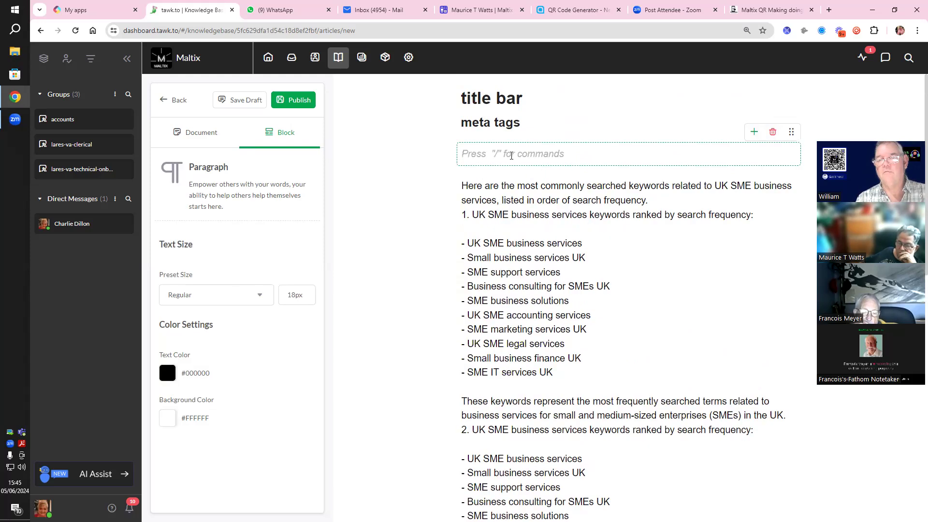
pyautogui.click(510, 154)
pyautogui.write('ke')
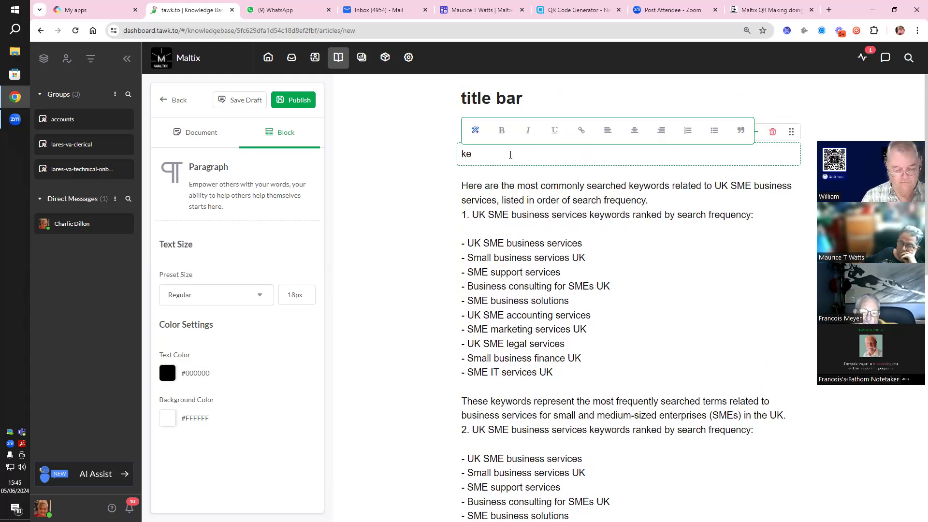
pyautogui.write('yords')
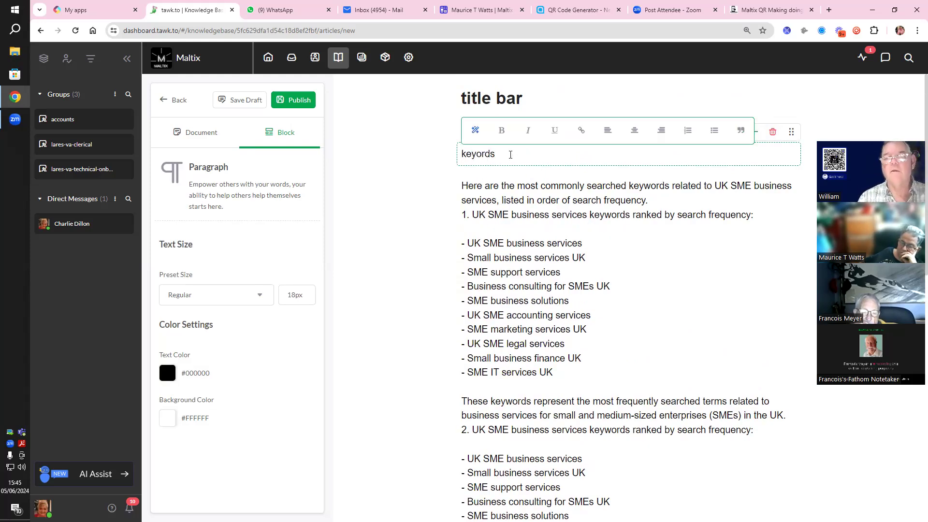
pyautogui.click(478, 155)
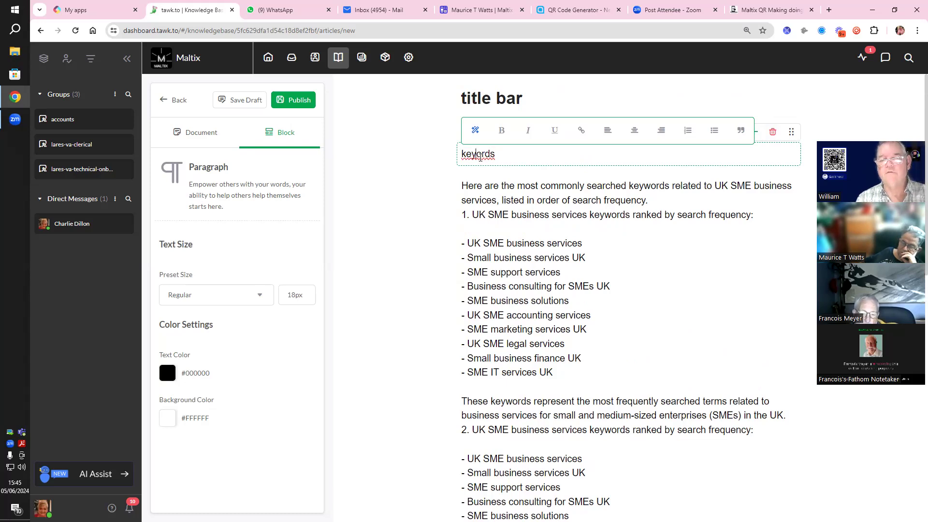
pyautogui.write('w')
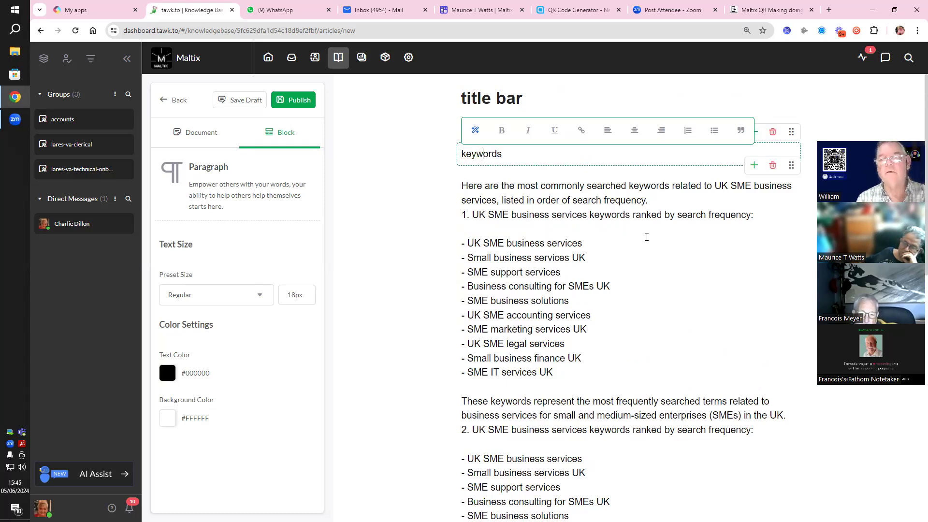
# Step: Delete the closing remark "These keywords represent the most frequently searched terms..." below the first keyword list
pyautogui.click(651, 247)
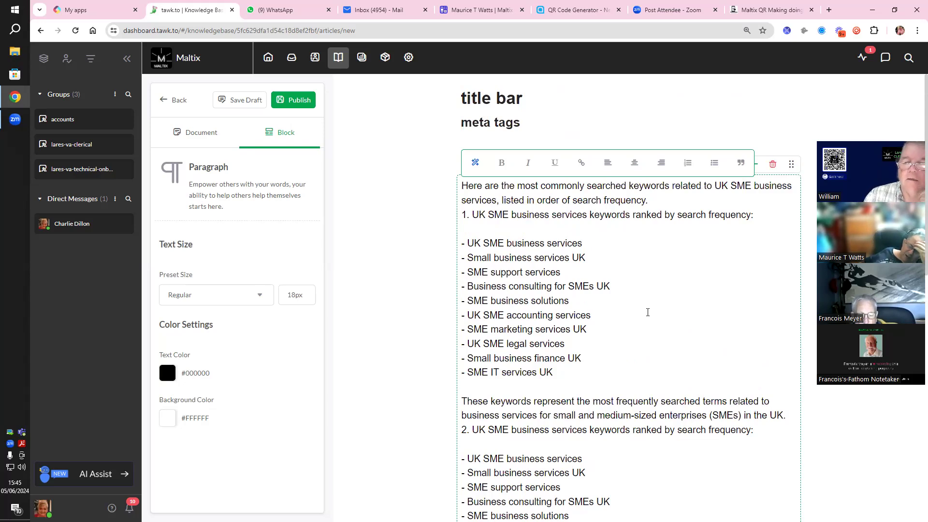
pyautogui.moveTo(461, 401); pyautogui.dragTo(792, 415)
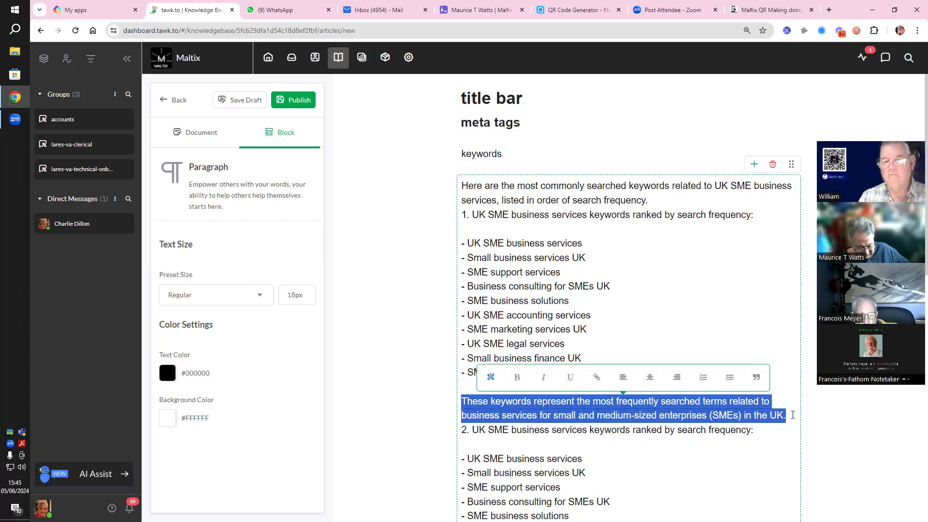
pyautogui.press('BackSpace')
pyautogui.press('BackSpace')
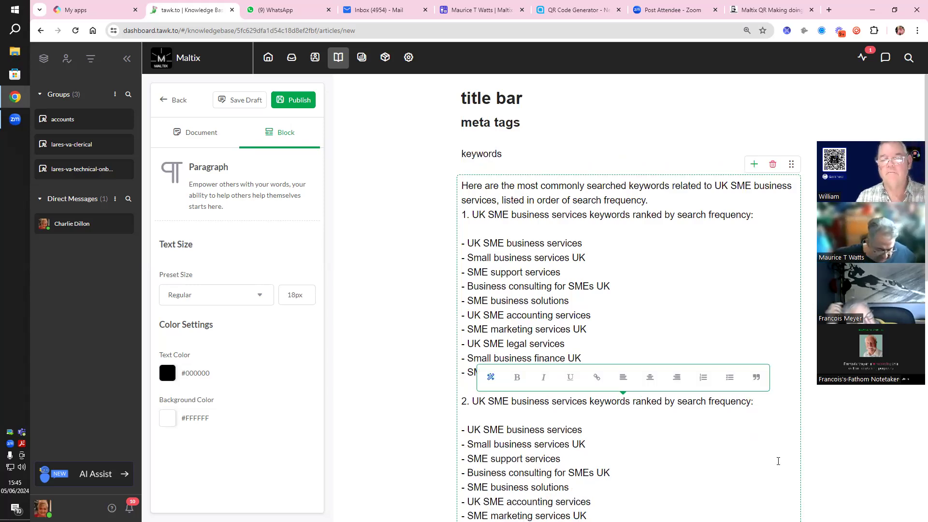
pyautogui.scroll(-2, 808, 429)
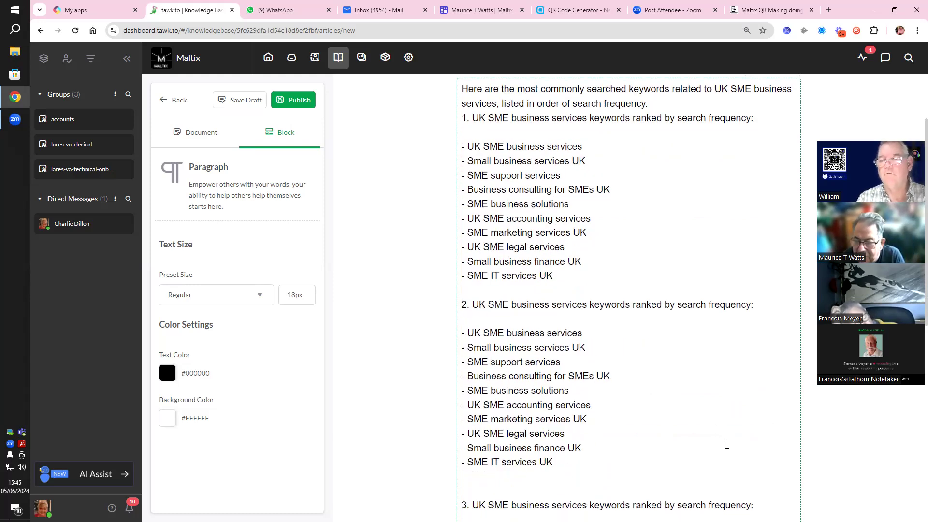
pyautogui.scroll(2, 725, 452)
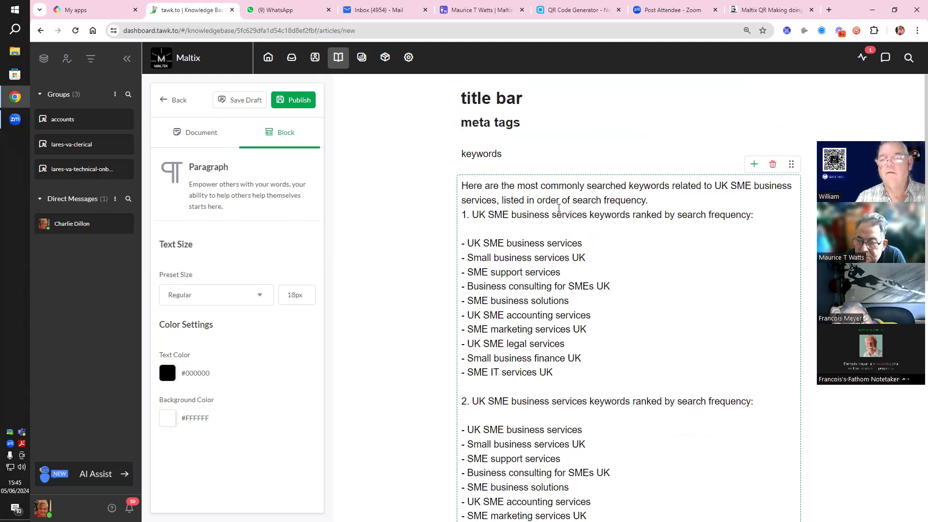
# Step: Insert a Paragraph block between the "keywords" line and the generated keyword lists
pyautogui.click(754, 163)
pyautogui.click(541, 201)
pyautogui.click(499, 188)
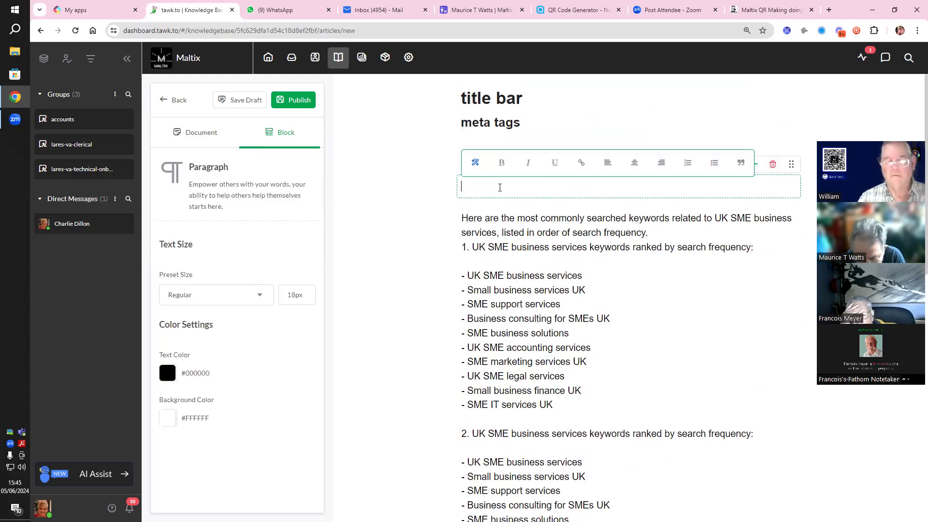
pyautogui.write('A new')
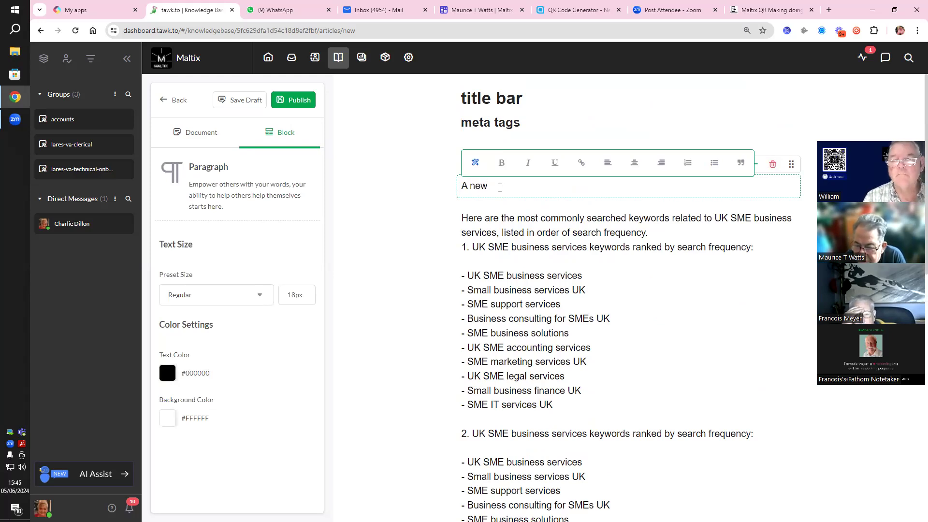
pyautogui.press('BackSpace')
pyautogui.press('BackSpace')
pyautogui.press('BackSpace')
pyautogui.press('BackSpace')
pyautogui.press('BackSpace')
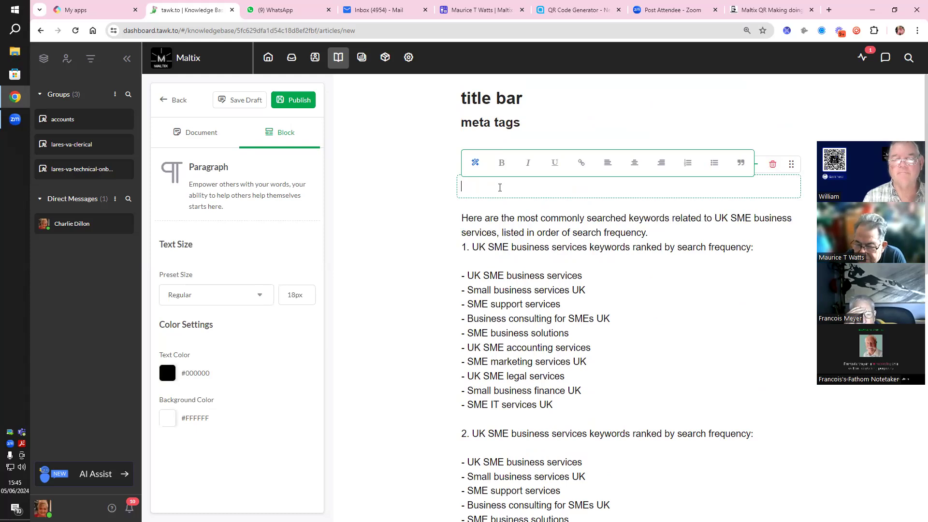
# Step: Fill the new paragraph with "In the world of UK SME business services there is a new kid on the block, Maltix Ltd"
pyautogui.write('Malt')
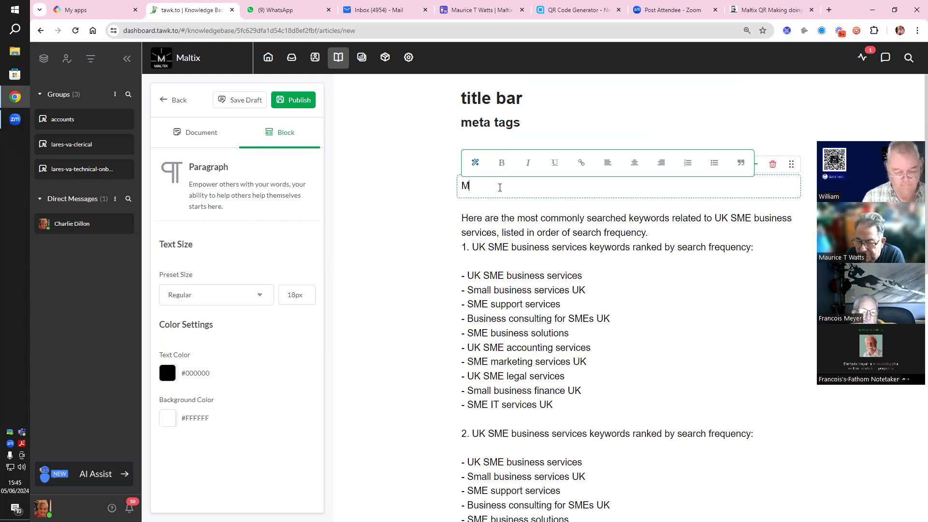
pyautogui.write('ix Ltd')
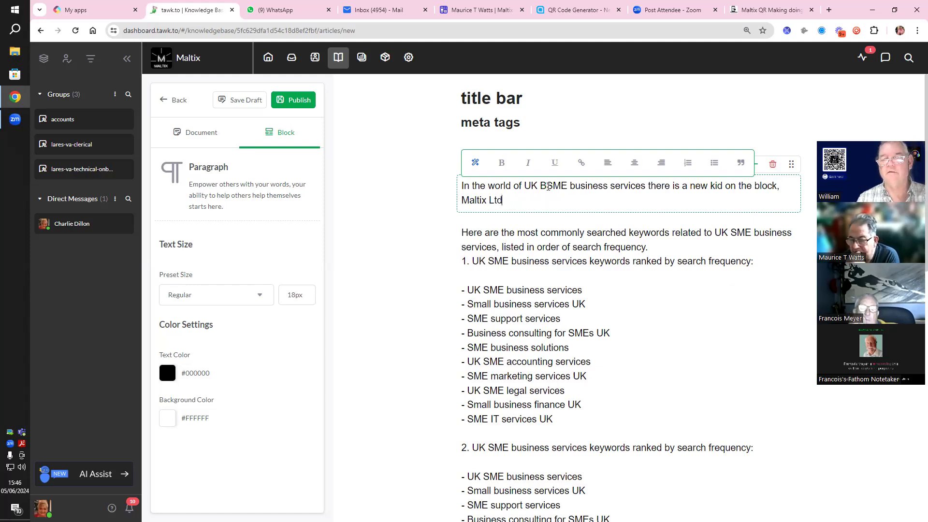
pyautogui.press('BackSpace')
pyautogui.click(201, 133)
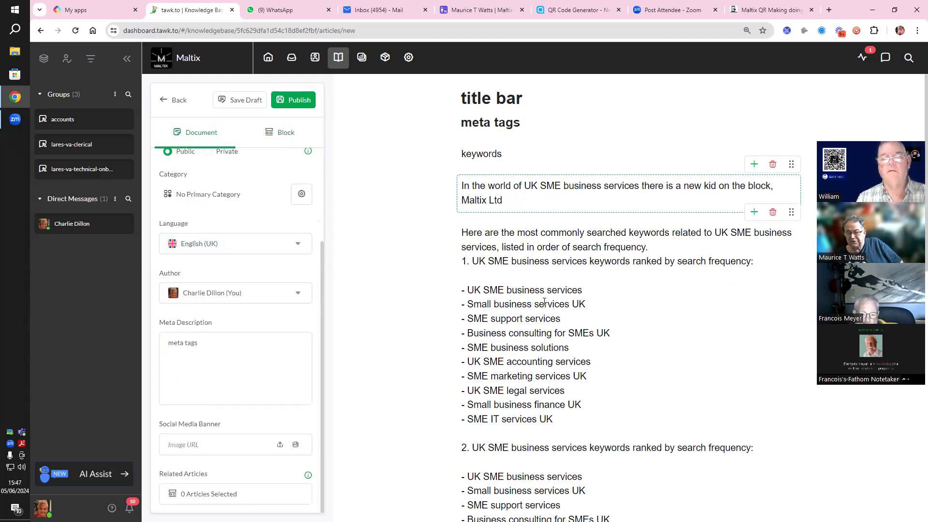
pyautogui.click(670, 319)
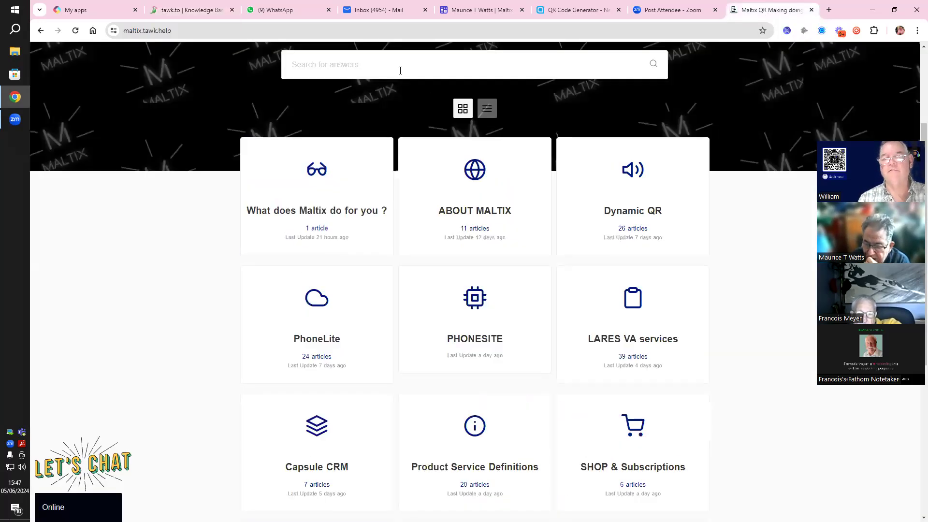
# Step: Search the public help site for "maltix keywords" and open the "Maltix key words" article
pyautogui.click(385, 64)
pyautogui.write('mal')
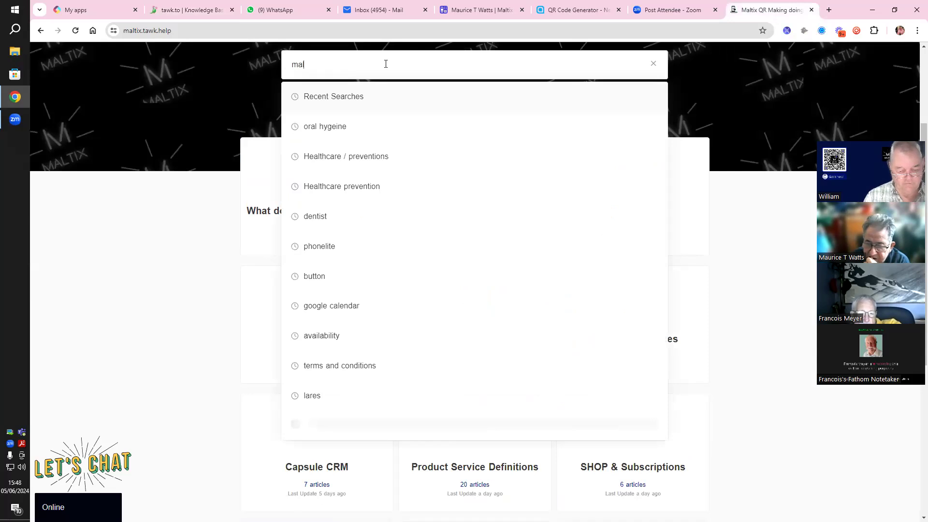
pyautogui.write('tix ke')
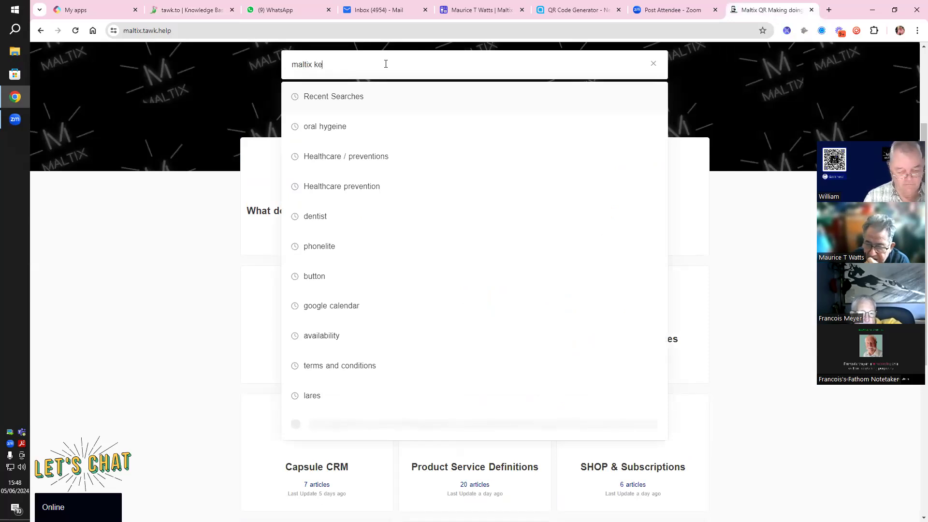
pyautogui.write('ywords')
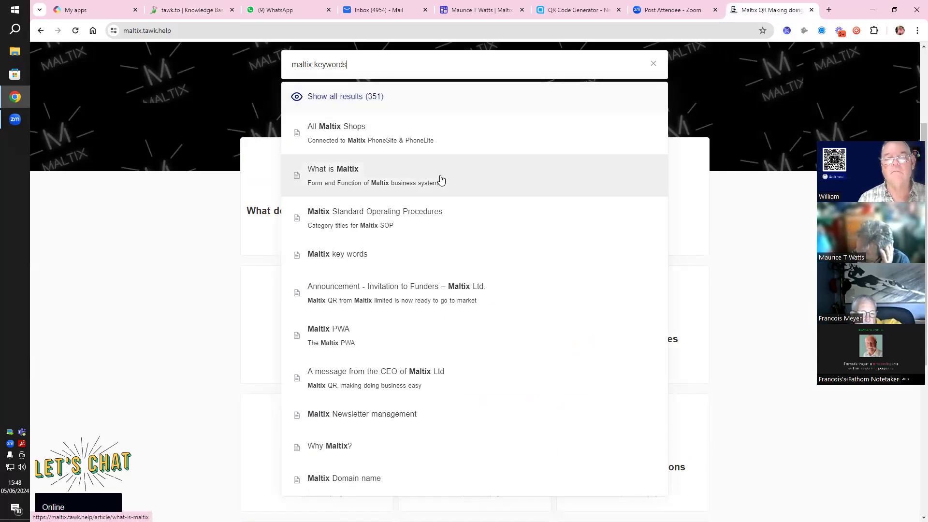
pyautogui.click(413, 256)
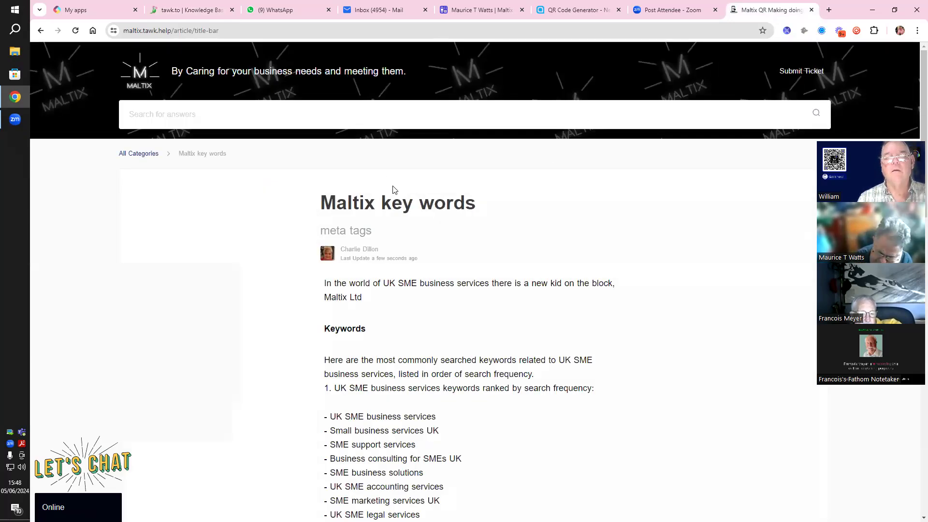
# Step: Copy the published article's web address and send it to the colleague who shared the promotional plan, using WhatsApp
pyautogui.click(285, 30)
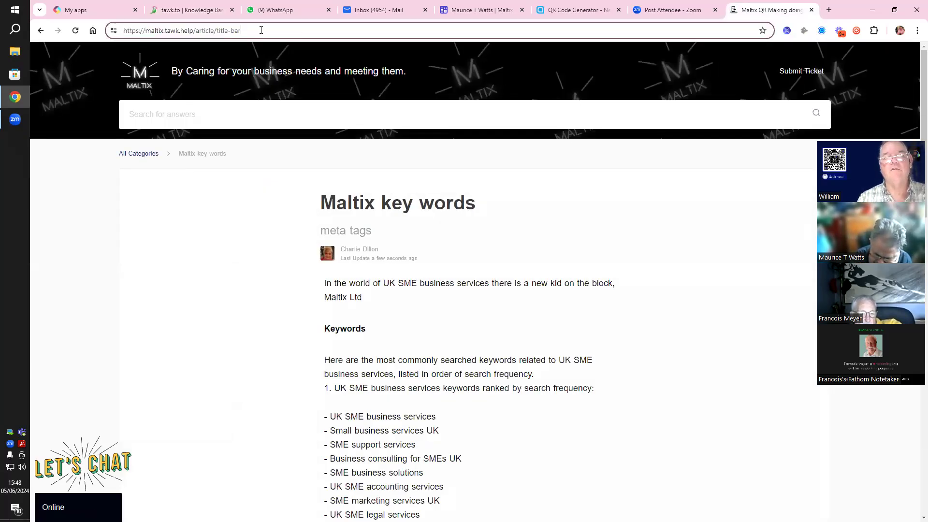
pyautogui.moveTo(261, 30); pyautogui.dragTo(4, 31)
pyautogui.hotkey('ctrl', 'c')
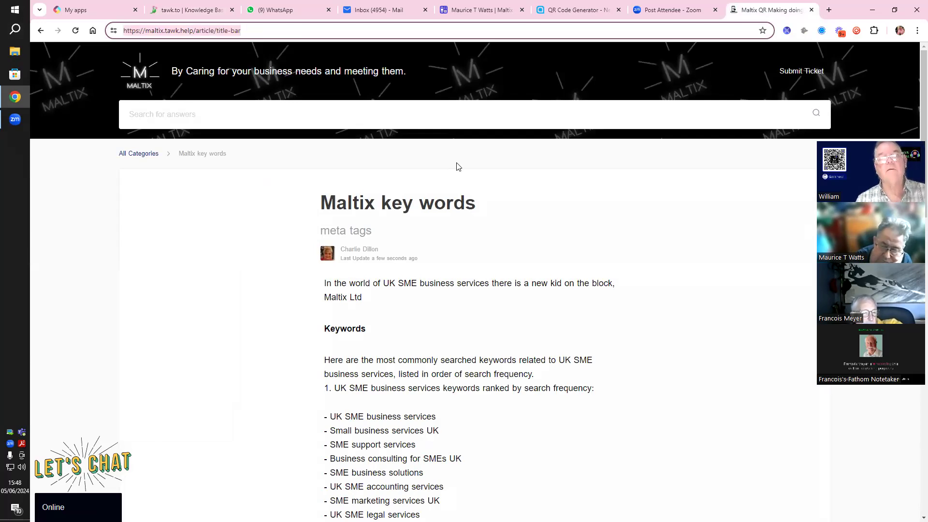
pyautogui.click(299, 10)
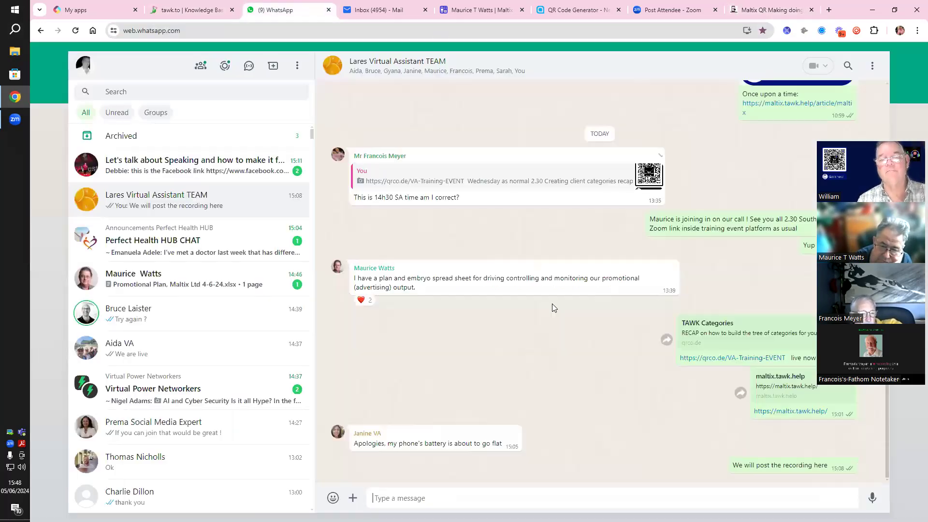
pyautogui.click(207, 285)
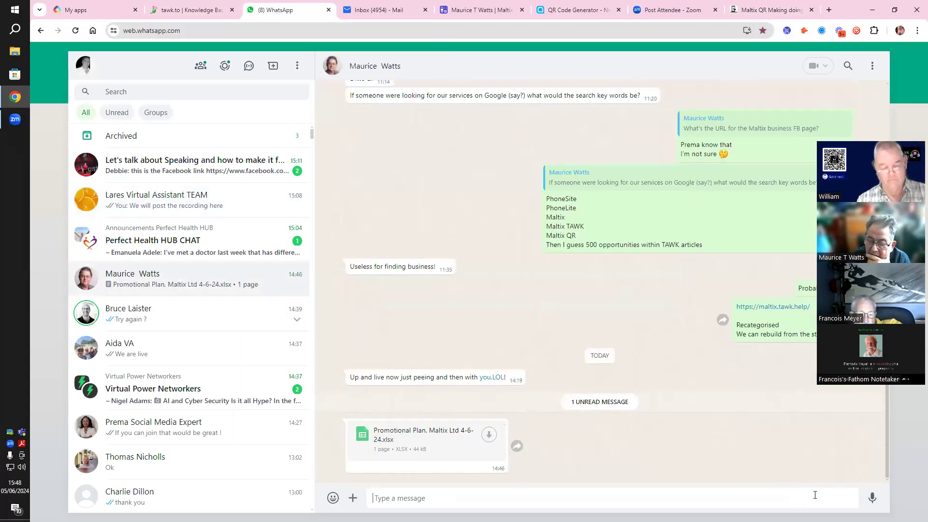
pyautogui.hotkey('ctrl', 'v')
pyautogui.click(872, 501)
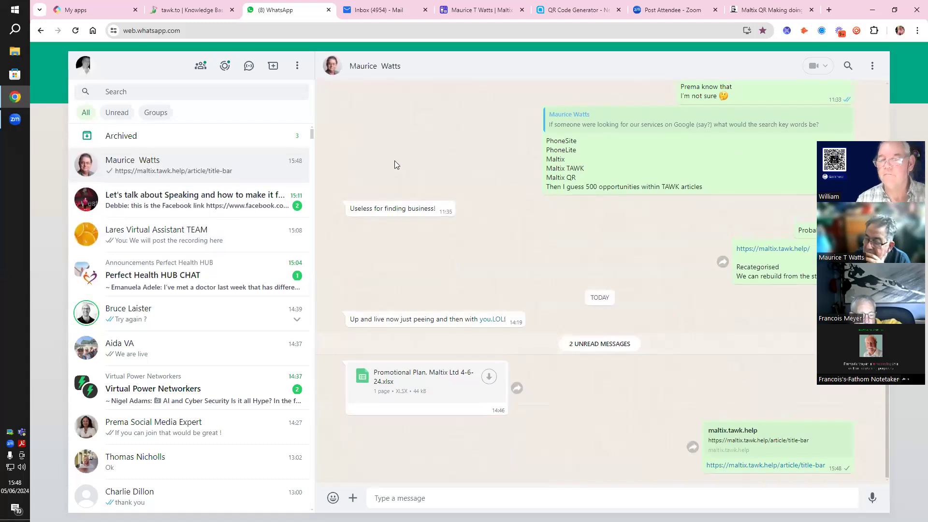
# Step: Switch to the tawk.to dashboard, update the "Maltix key words" article and return to the articles list, discarding pending changes
pyautogui.click(761, 10)
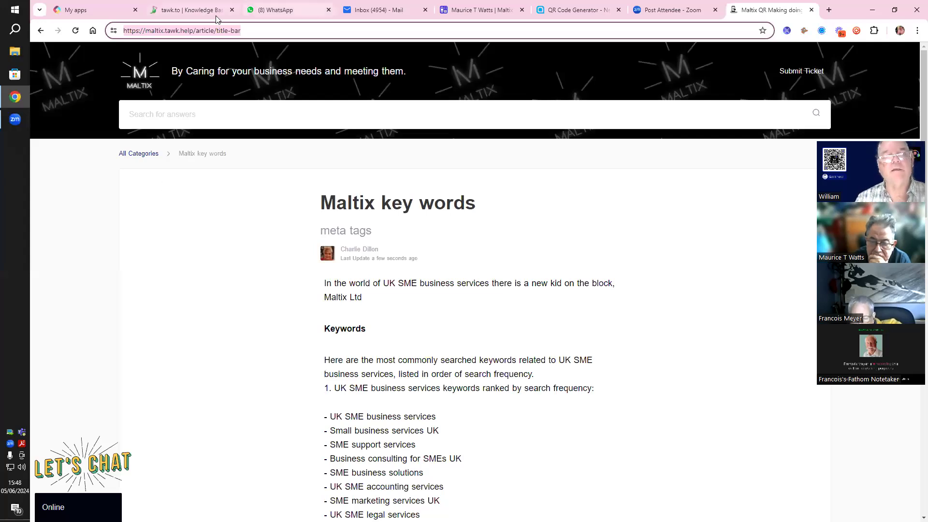
pyautogui.click(191, 9)
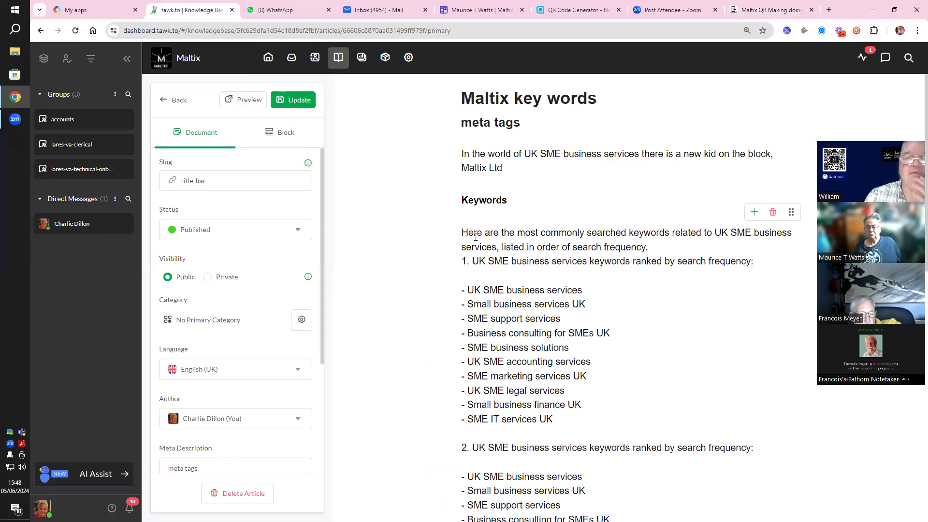
pyautogui.click(299, 99)
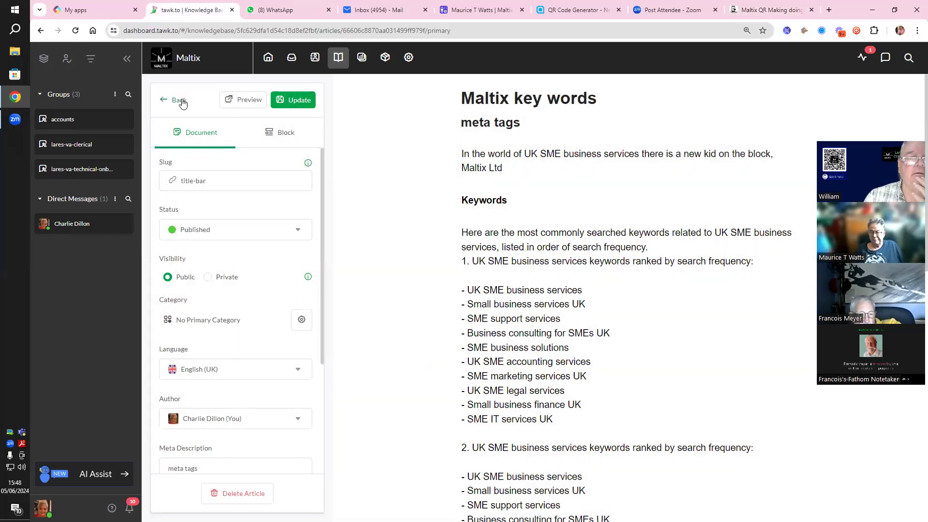
pyautogui.click(178, 99)
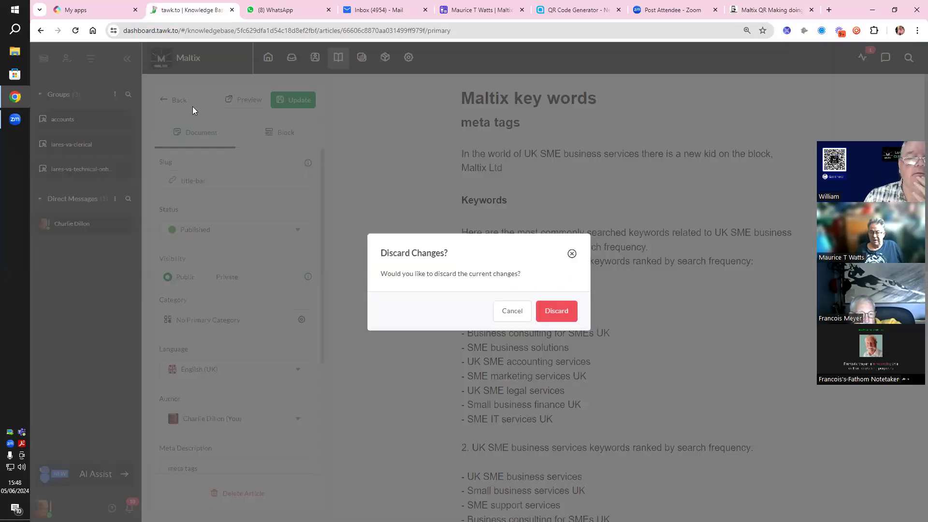
pyautogui.click(556, 312)
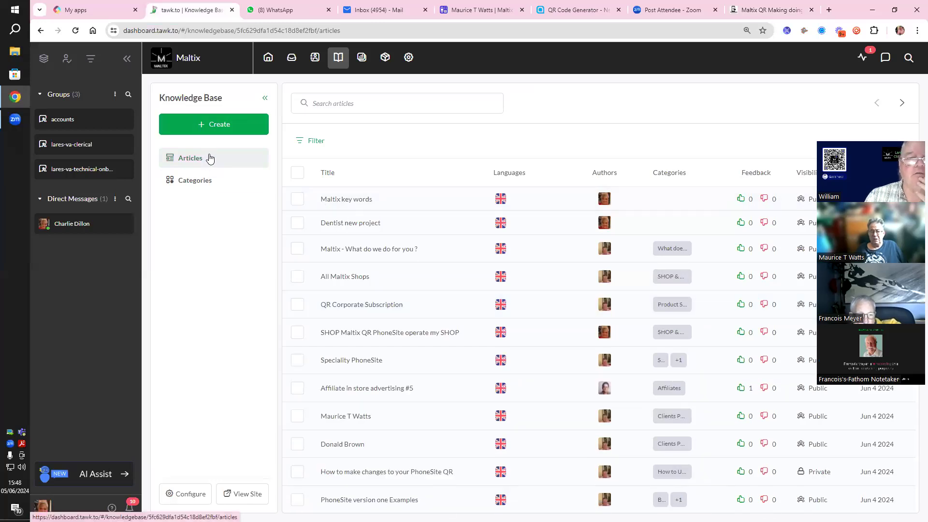
# Step: Create a new article titled "UK SME business services Maltix Ltd", copying the first keyword phrase from the published keyword article
pyautogui.click(223, 124)
pyautogui.click(212, 149)
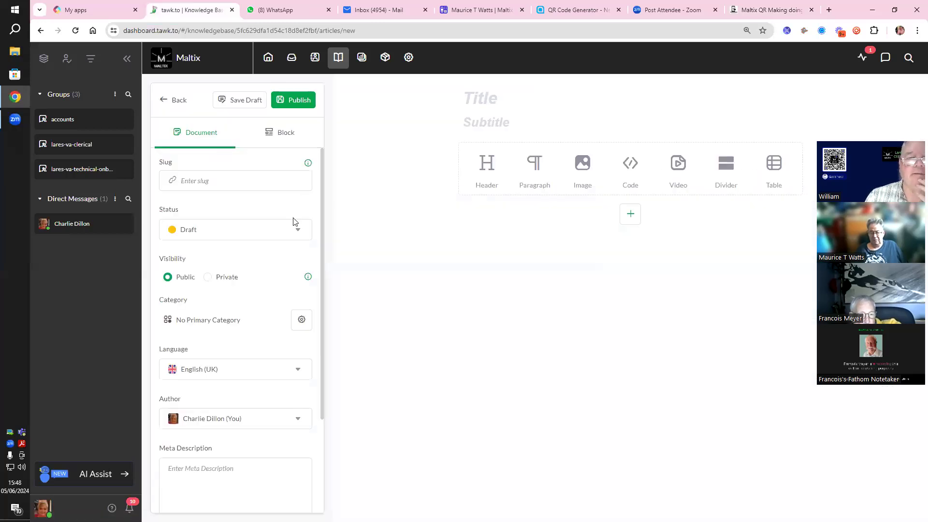
pyautogui.click(771, 9)
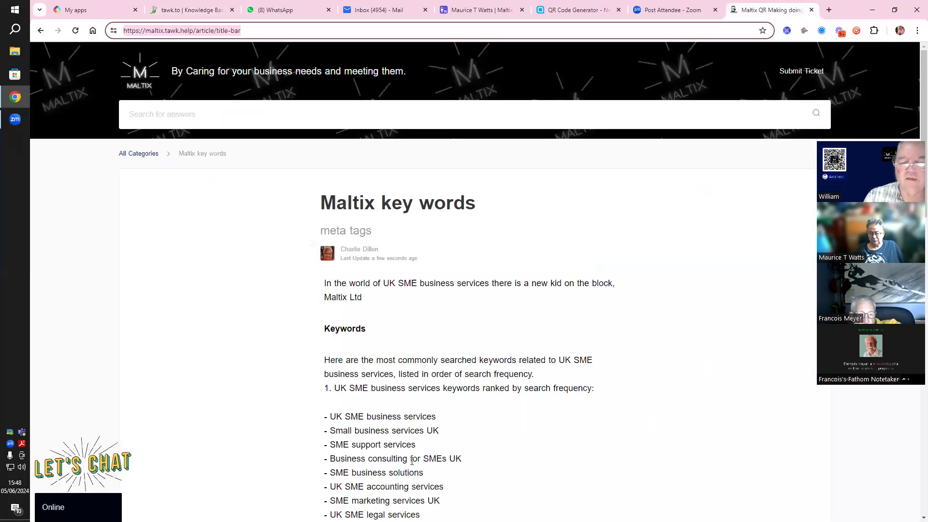
pyautogui.moveTo(437, 419); pyautogui.dragTo(331, 424)
pyautogui.hotkey('ctrl', 'c')
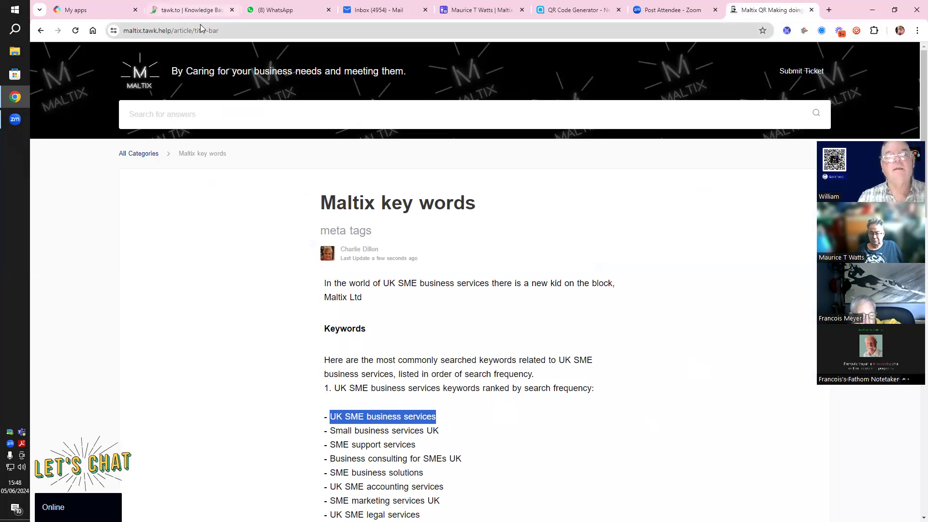
pyautogui.click(192, 10)
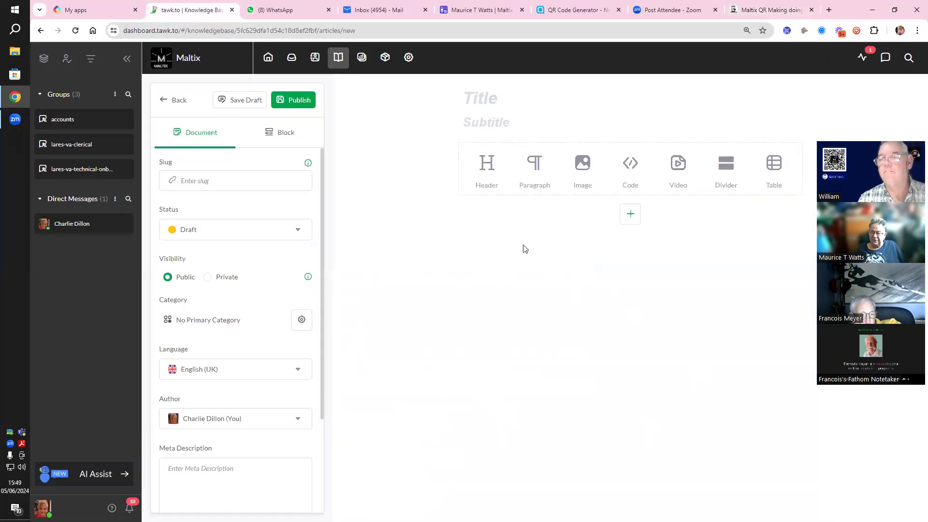
pyautogui.click(518, 98)
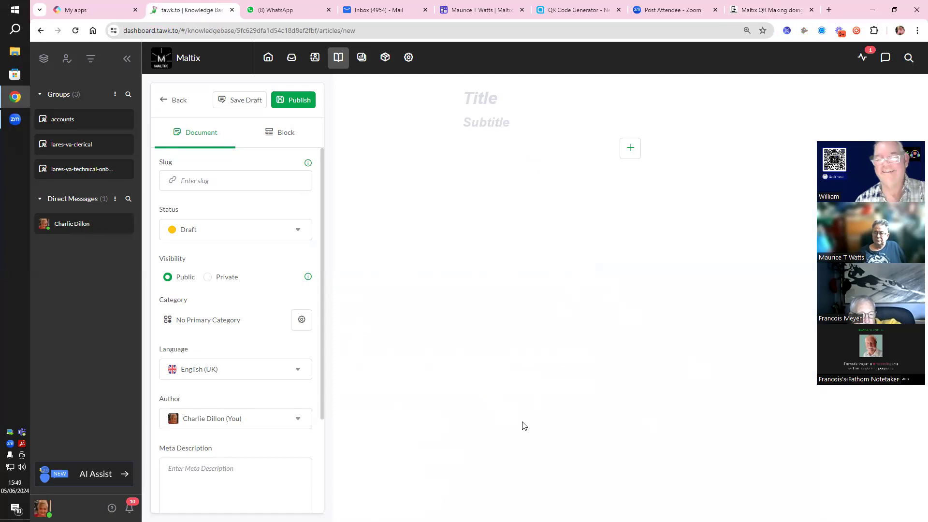
pyautogui.hotkey('ctrl', 'v')
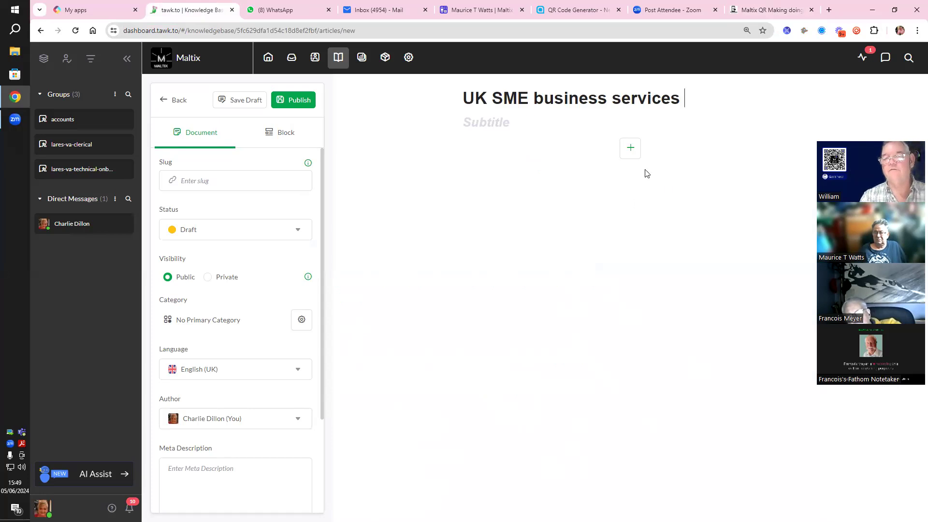
pyautogui.write('Ma')
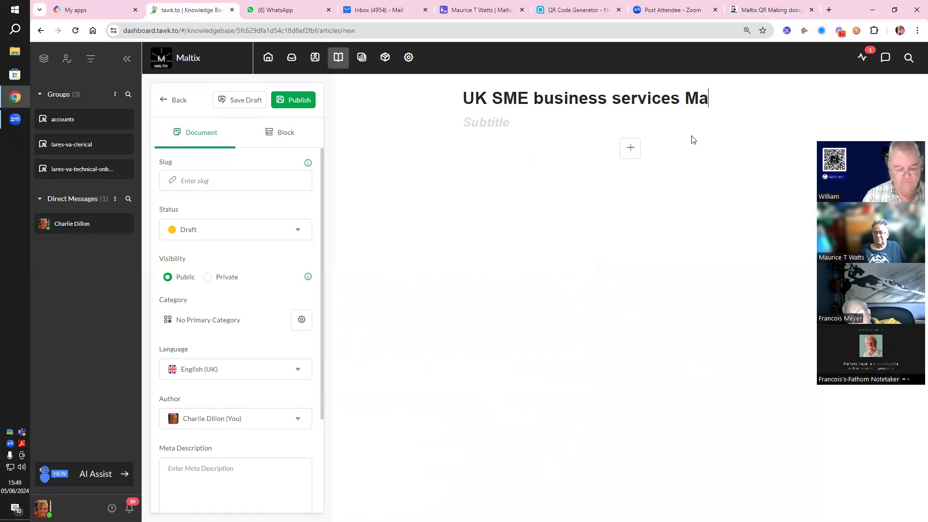
pyautogui.write('ltix Ltd')
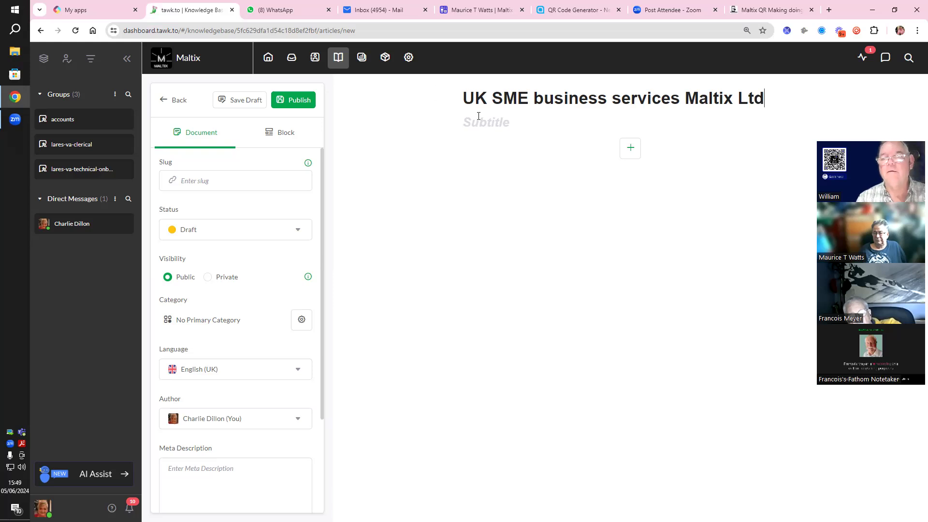
# Step: Set the new article's subtitle to "Small business services UK", copying that keyword phrase from the published keyword article
pyautogui.click(491, 121)
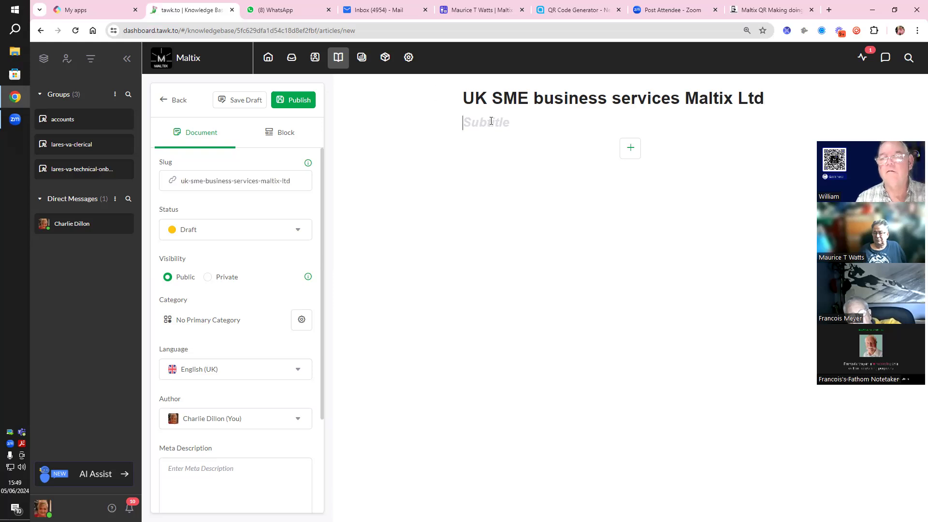
pyautogui.click(771, 11)
pyautogui.scroll(-3, 725, 329)
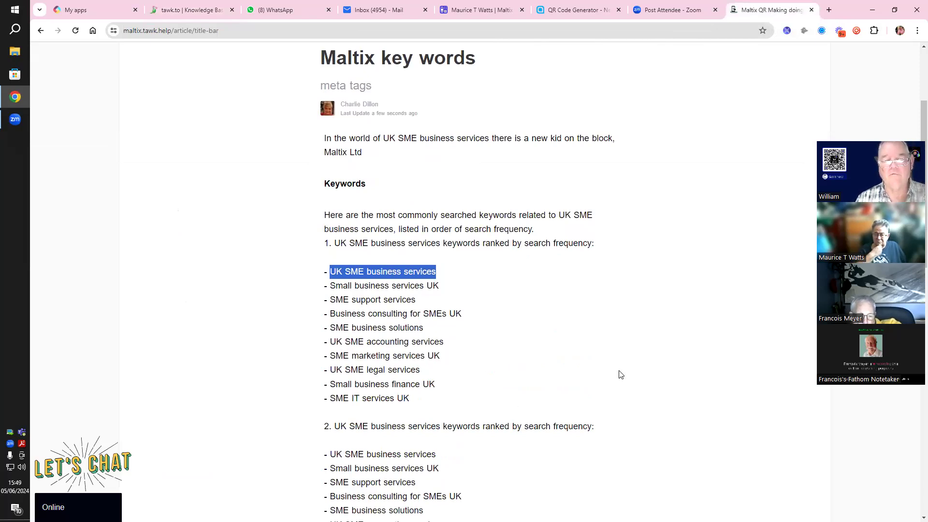
pyautogui.scroll(-3, 630, 372)
pyautogui.moveTo(438, 323); pyautogui.dragTo(333, 334)
pyautogui.click(682, 386)
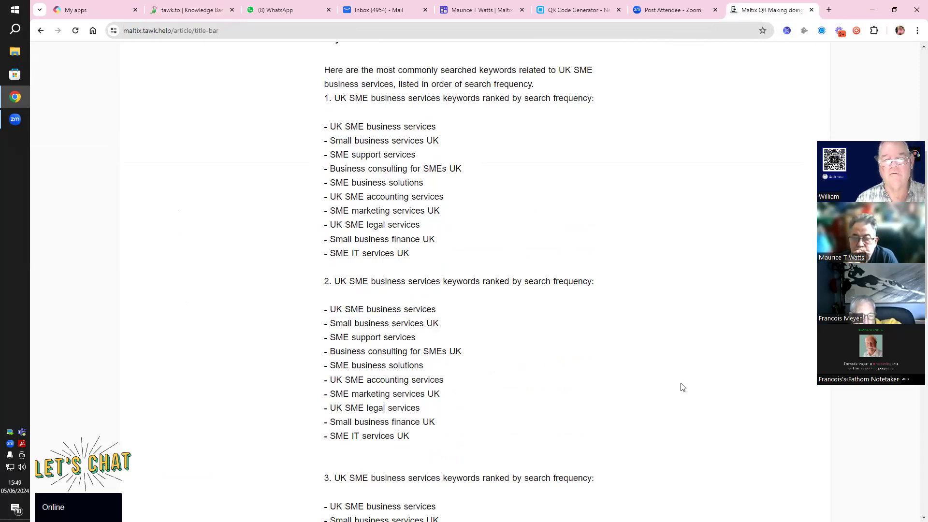
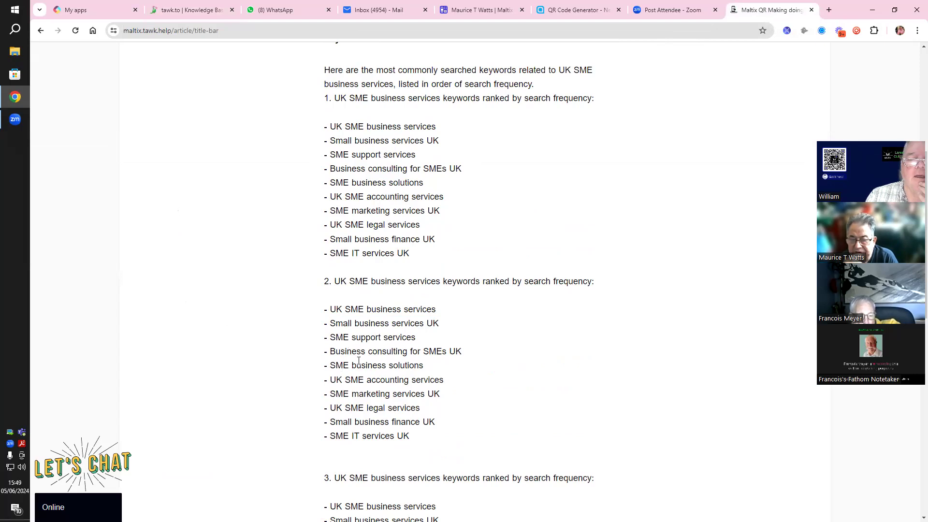
pyautogui.moveTo(440, 324); pyautogui.dragTo(332, 325)
pyautogui.hotkey('ctrl', 'c')
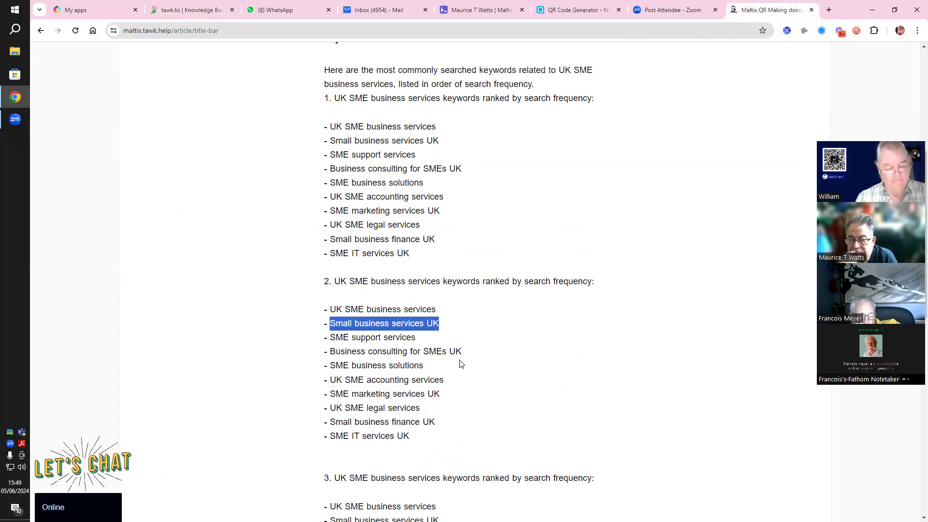
pyautogui.click(188, 13)
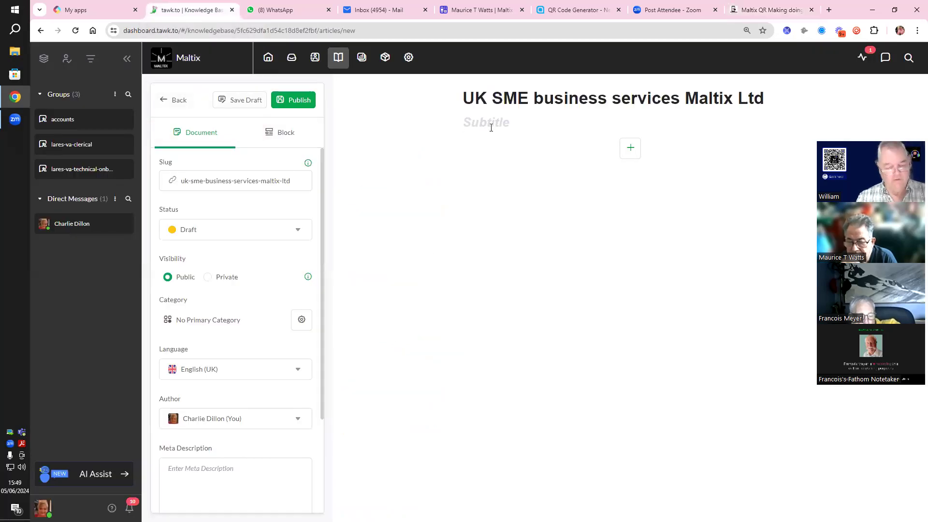
pyautogui.hotkey('ctrl', 'v')
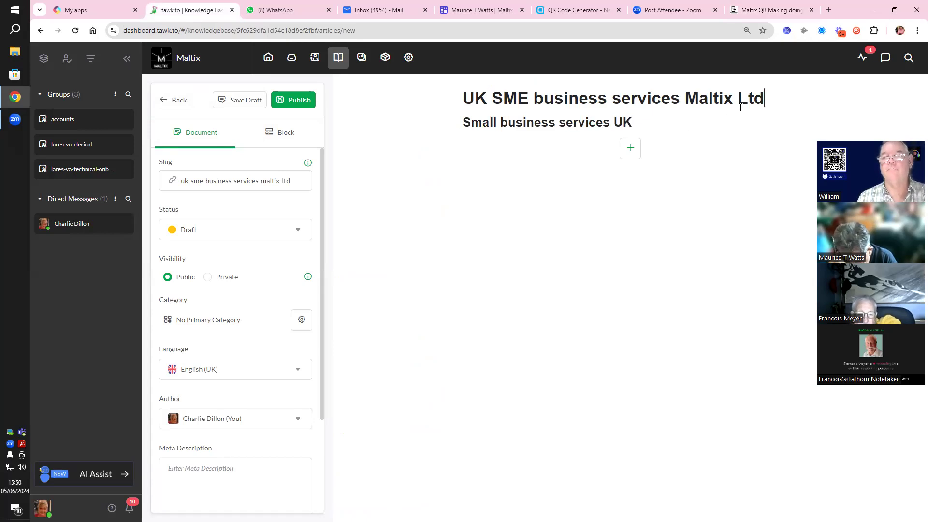
# Step: Fill the meta description with the article's title and subtitle, copied onto two separate lines
pyautogui.moveTo(765, 98); pyautogui.dragTo(377, 114)
pyautogui.hotkey('ctrl', 'c')
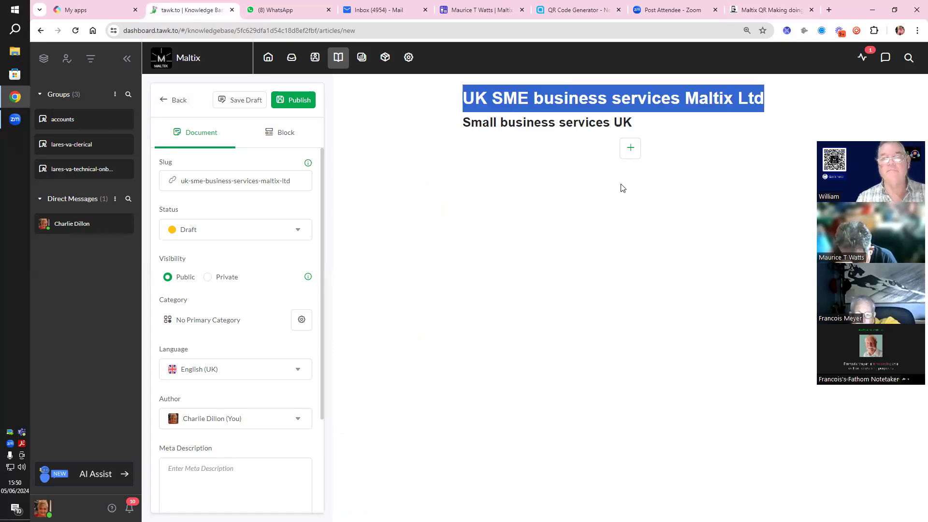
pyautogui.click(204, 474)
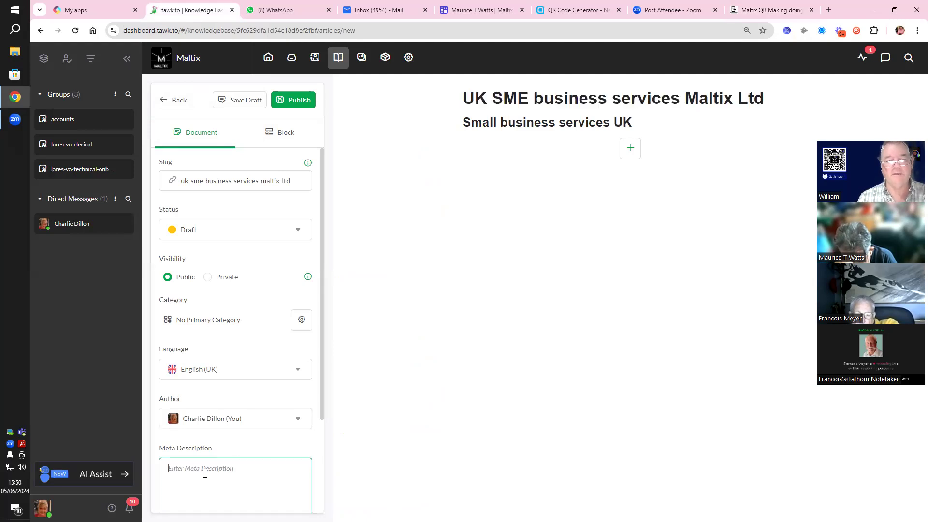
pyautogui.hotkey('ctrl', 'v')
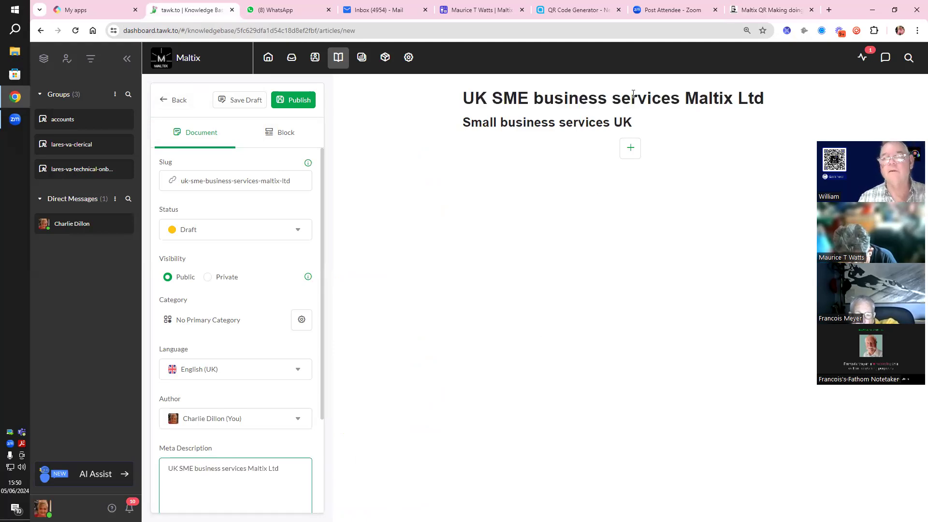
pyautogui.moveTo(643, 125); pyautogui.dragTo(325, 133)
pyautogui.hotkey('ctrl', 'c')
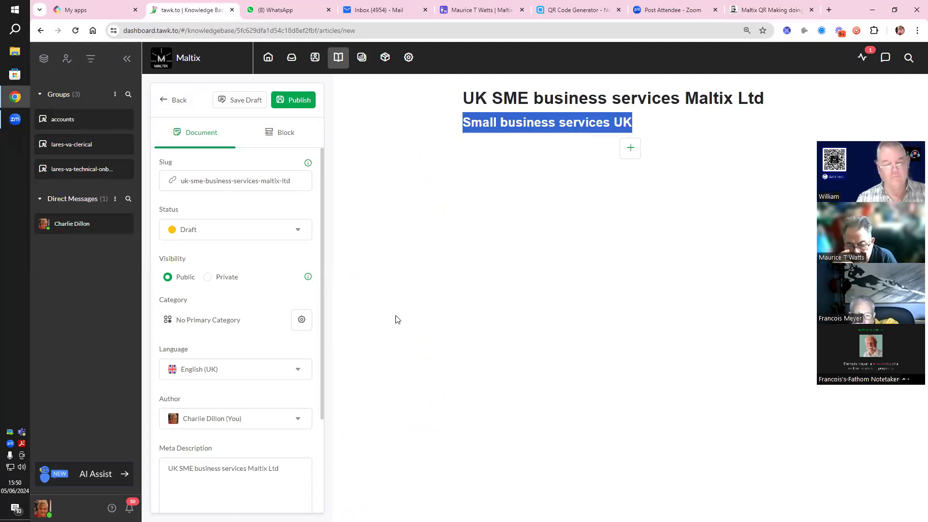
pyautogui.click(295, 465)
pyautogui.hotkey('ctrl', 'v')
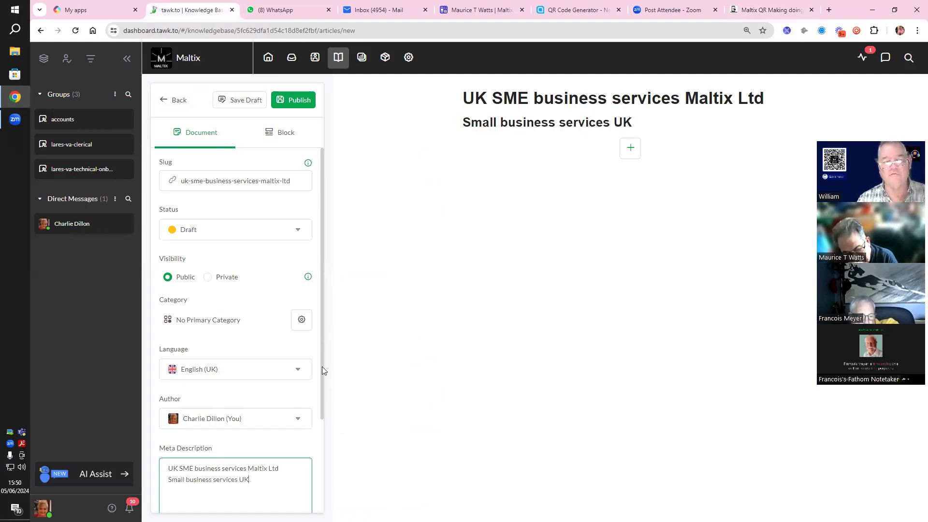
# Step: Use the white-on-black Maltix logo from the image gallery as the article's social media banner
pyautogui.moveTo(322, 366); pyautogui.dragTo(320, 482)
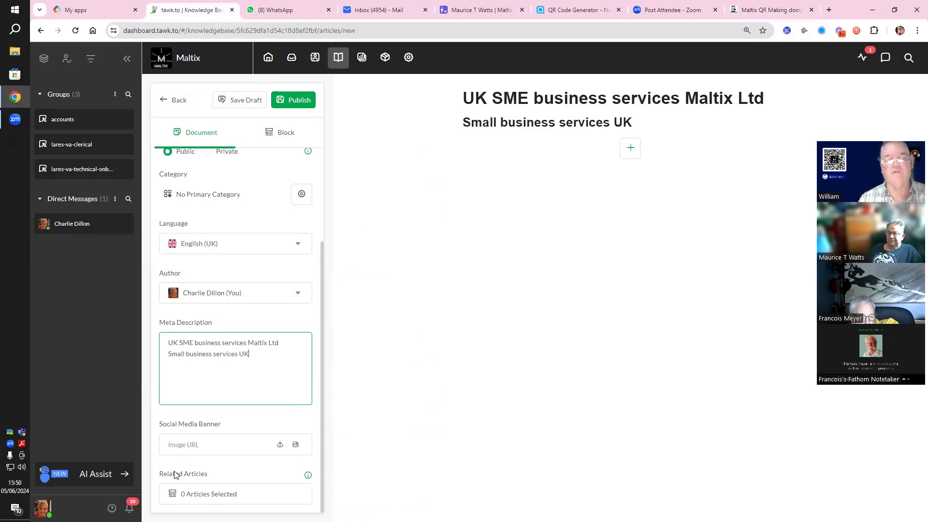
pyautogui.click(296, 448)
pyautogui.click(296, 448)
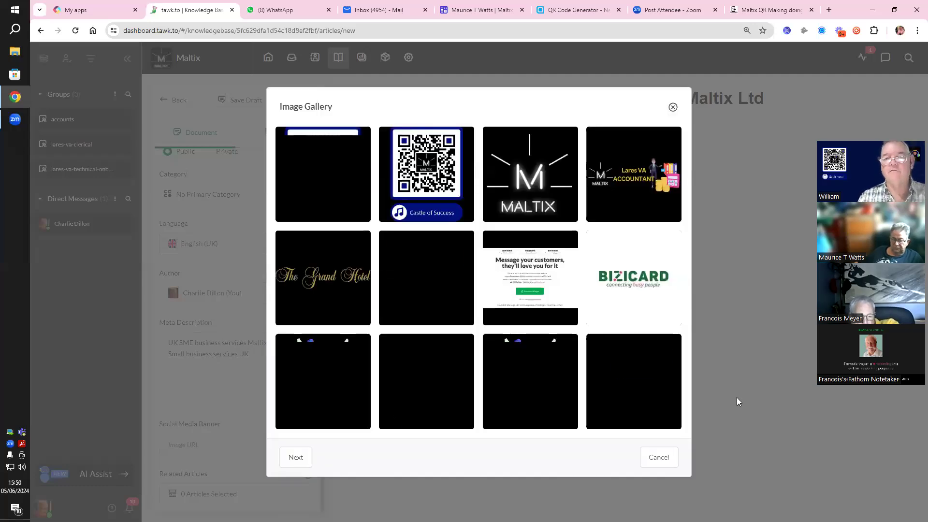
pyautogui.moveTo(485, 193)
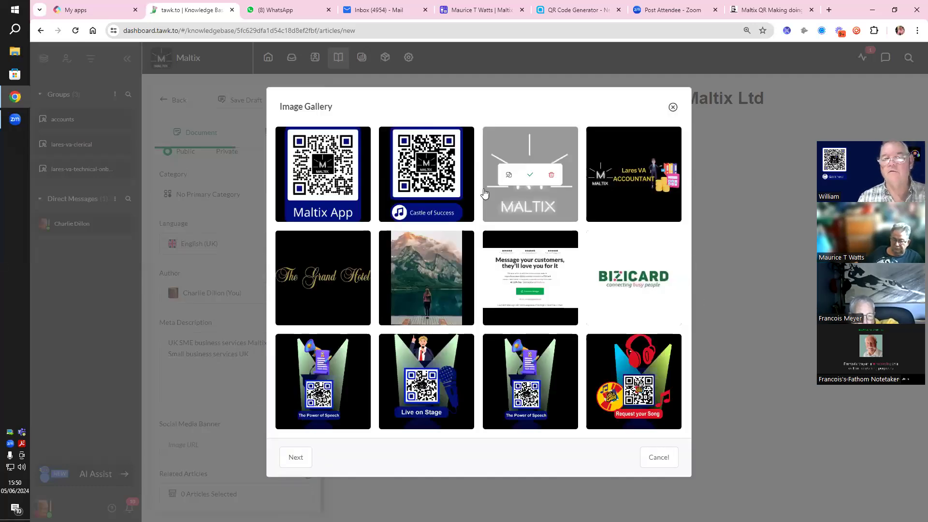
pyautogui.click(529, 181)
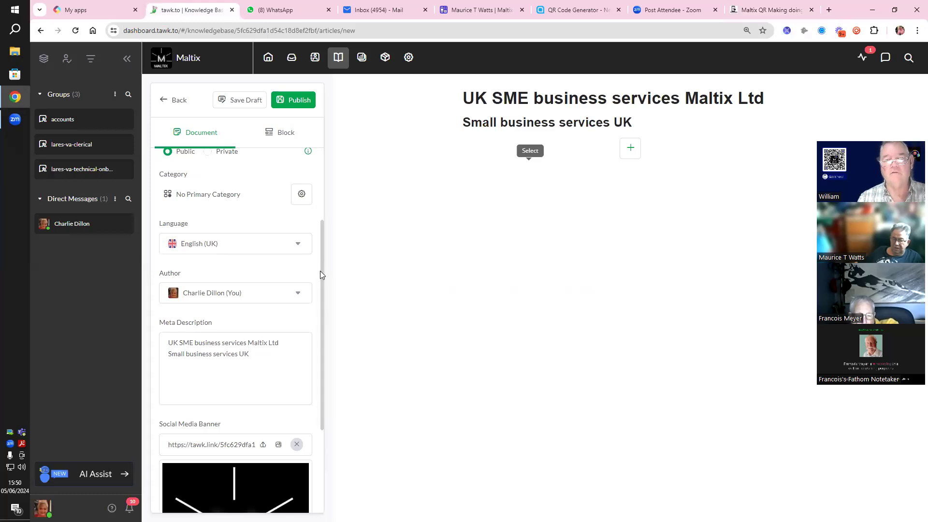
pyautogui.moveTo(323, 284); pyautogui.dragTo(321, 398)
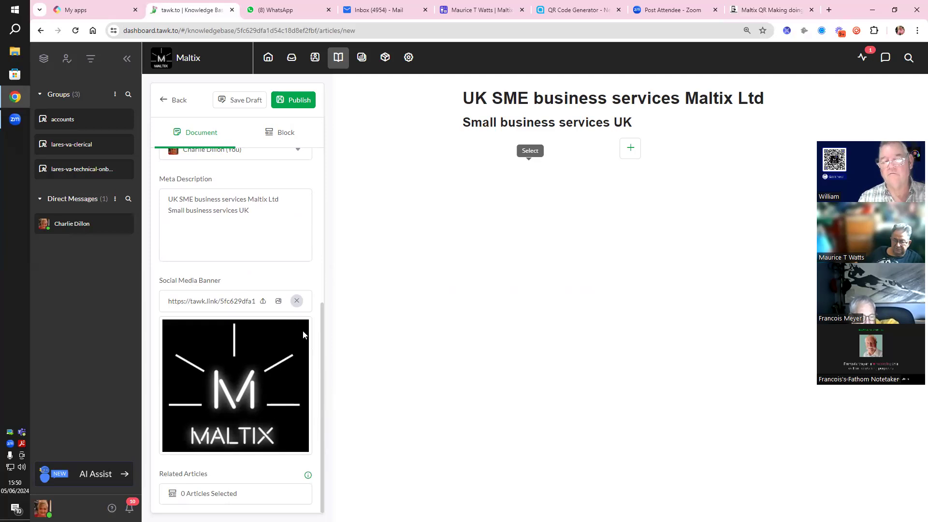
# Step: Remove the social media banner and reselect the same Maltix logo from the image gallery
pyautogui.click(296, 301)
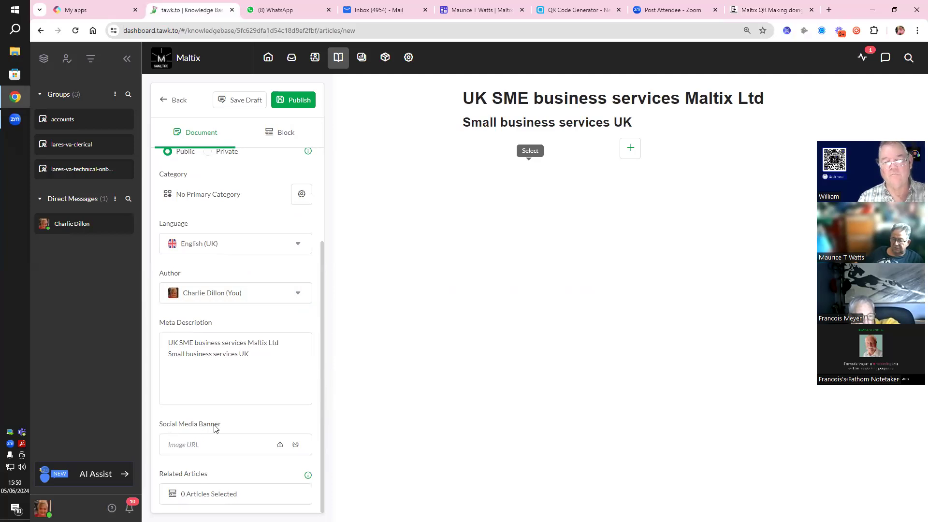
pyautogui.click(296, 447)
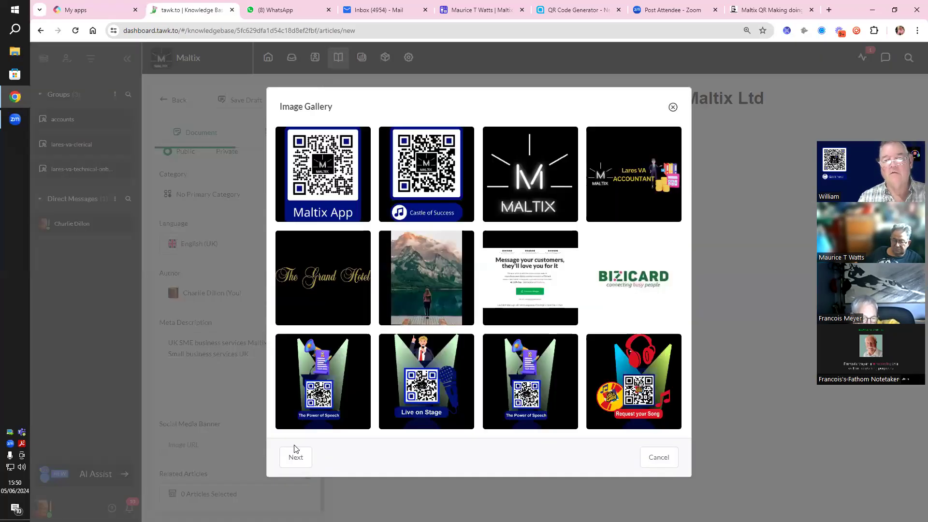
pyautogui.moveTo(529, 393)
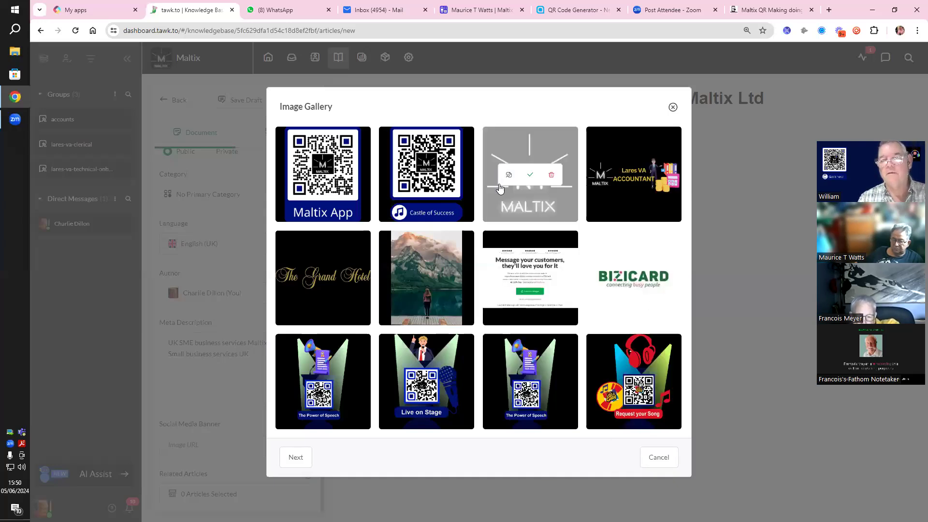
pyautogui.click(531, 175)
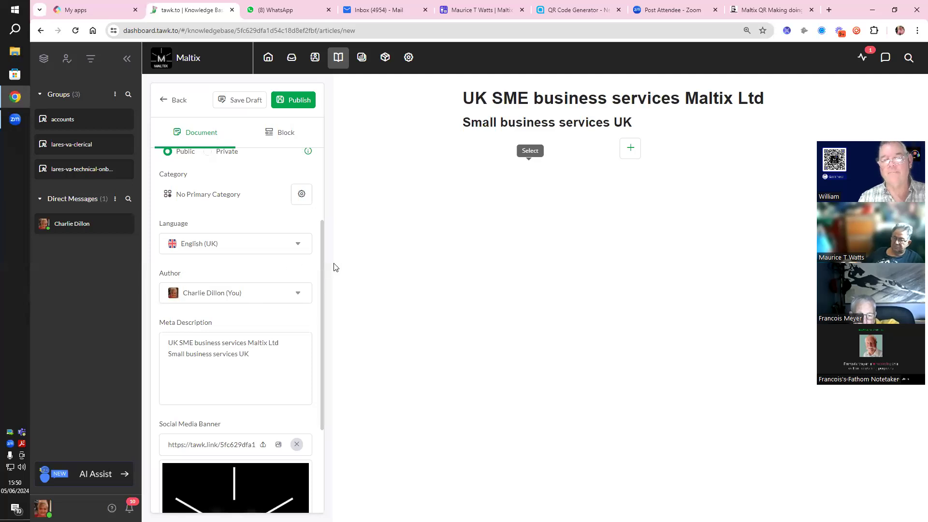
pyautogui.moveTo(321, 289); pyautogui.dragTo(323, 396)
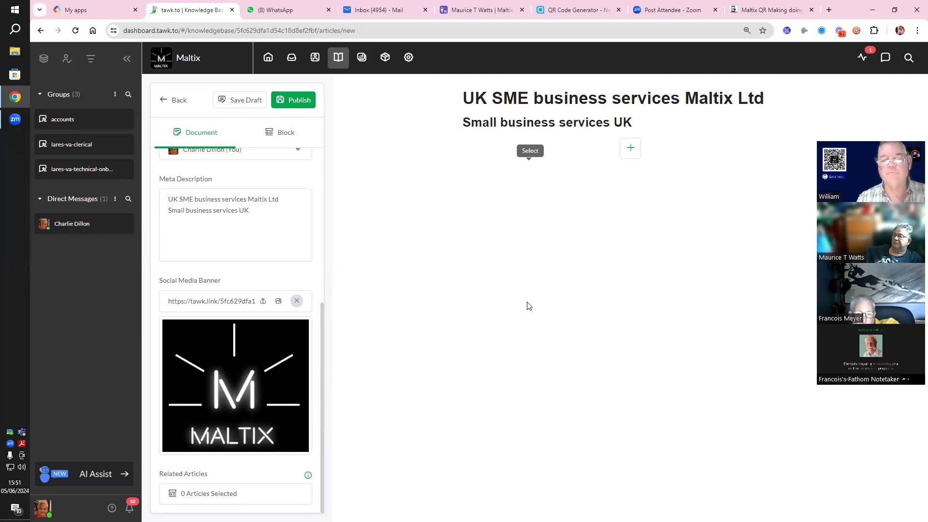
# Step: Add a paragraph block reading "write and article about UK SME business services Maltix Ltd", copying the phrase from the article title
pyautogui.click(631, 149)
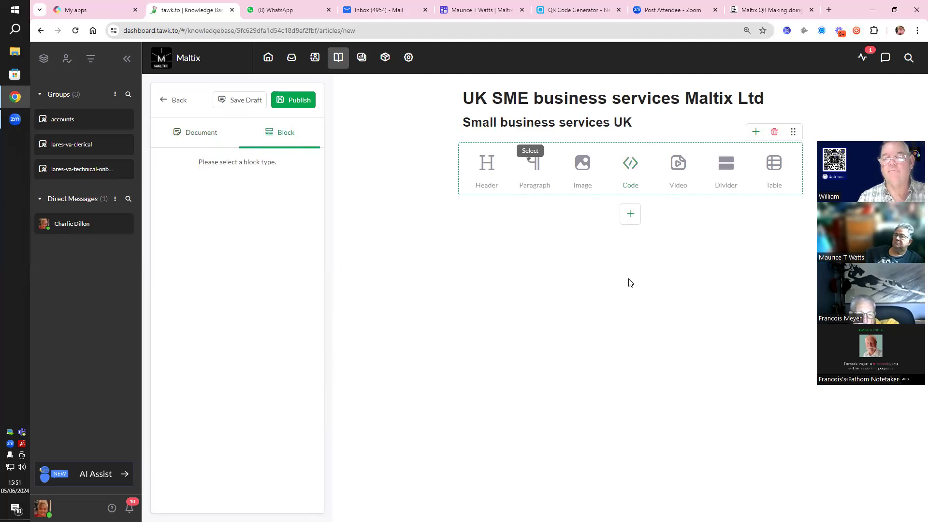
pyautogui.click(536, 167)
pyautogui.moveTo(774, 97); pyautogui.dragTo(404, 124)
pyautogui.hotkey('ctrl', 'c')
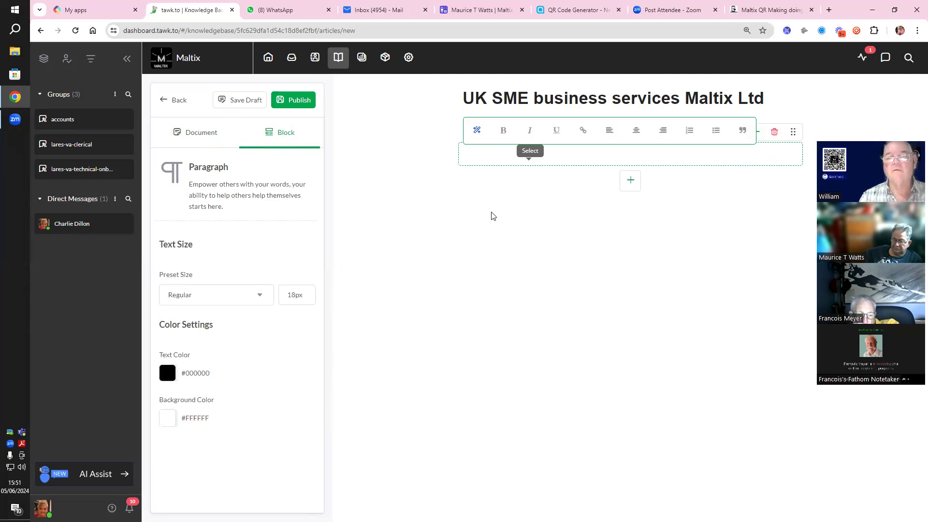
pyautogui.write('write and a')
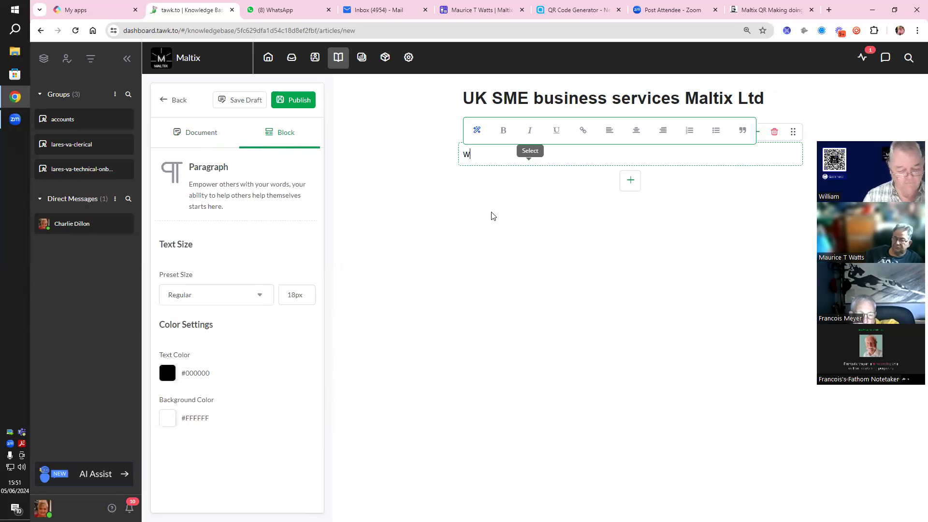
pyautogui.write('rticle ab')
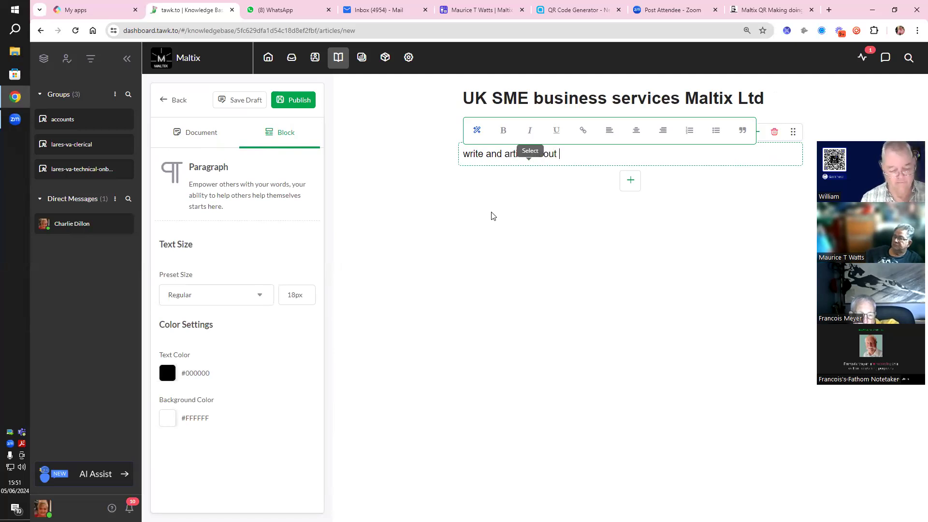
pyautogui.write('out')
pyautogui.hotkey('ctrl', 'v')
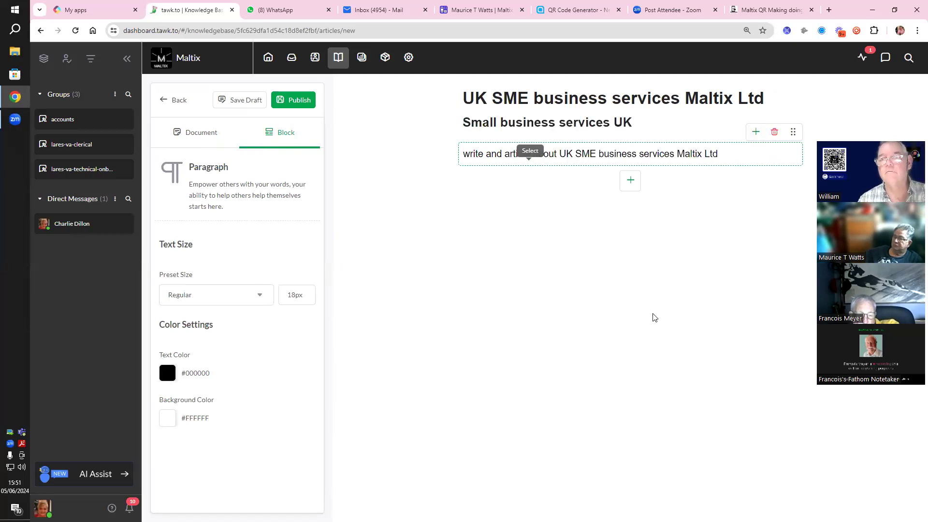
# Step: Extend the paragraph with "using Small business services UK keywords", copying the phrase from the subtitle and correcting the spelling of "keywords"
pyautogui.moveTo(632, 122); pyautogui.dragTo(332, 128)
pyautogui.hotkey('ctrl', 'c')
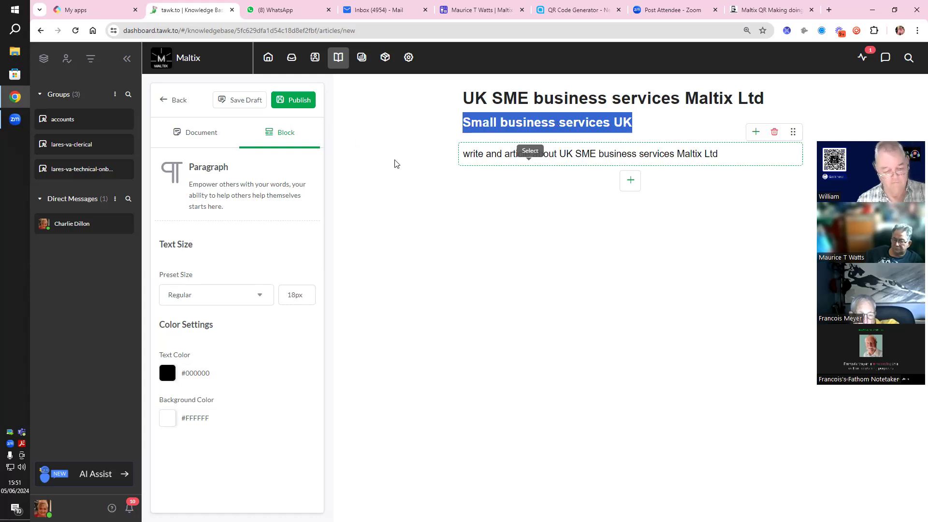
pyautogui.click(732, 154)
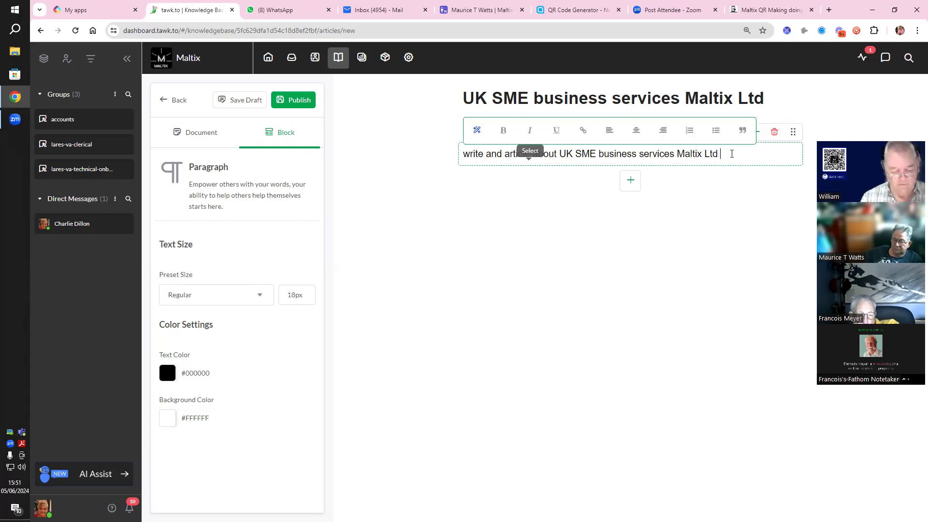
pyautogui.write('using')
pyautogui.hotkey('ctrl', 'v')
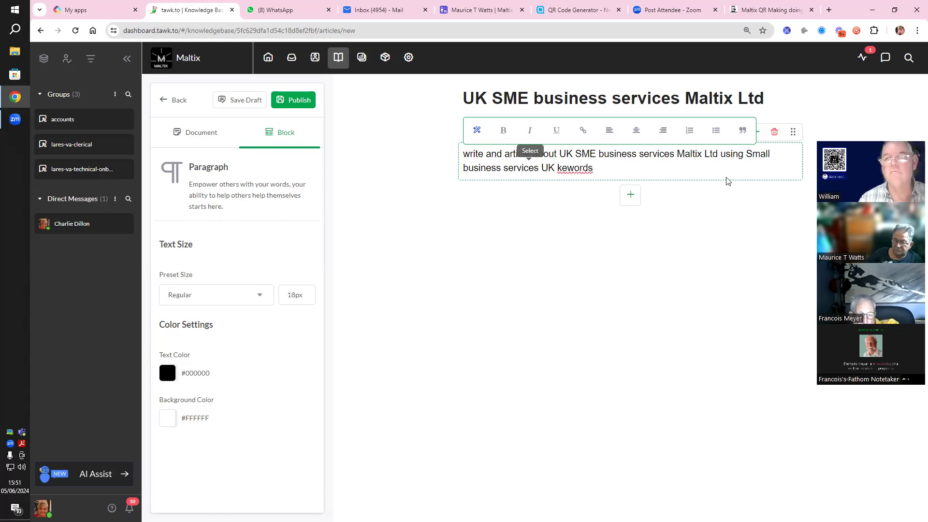
pyautogui.click(569, 168)
pyautogui.write('y')
# Step: Turn the whole paragraph into an AI writing prompt and insert "that" before and "provides" after "Maltix Ltd"
pyautogui.moveTo(607, 170); pyautogui.dragTo(412, 155)
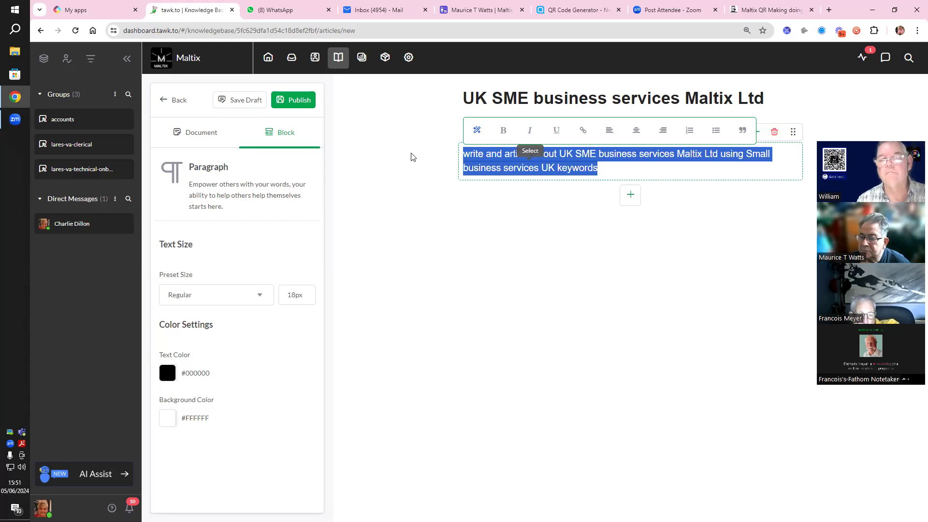
pyautogui.click(476, 130)
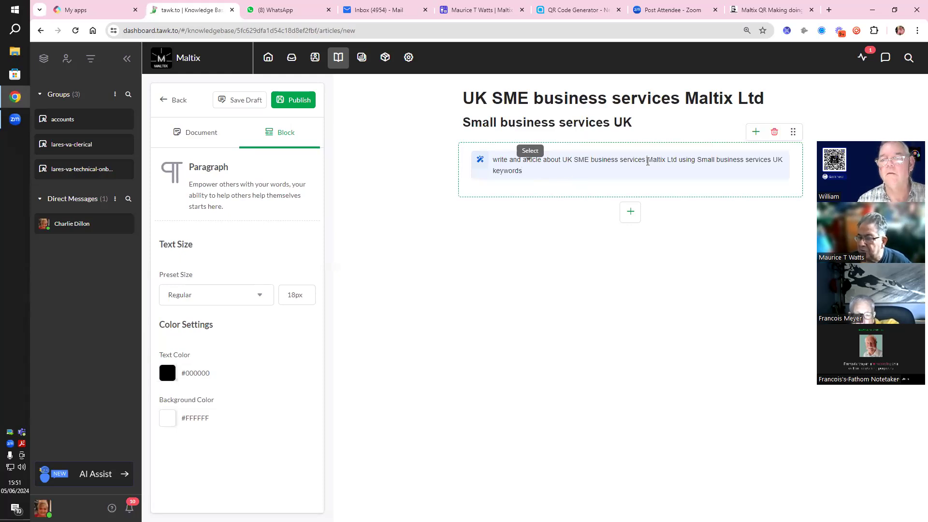
pyautogui.write('that')
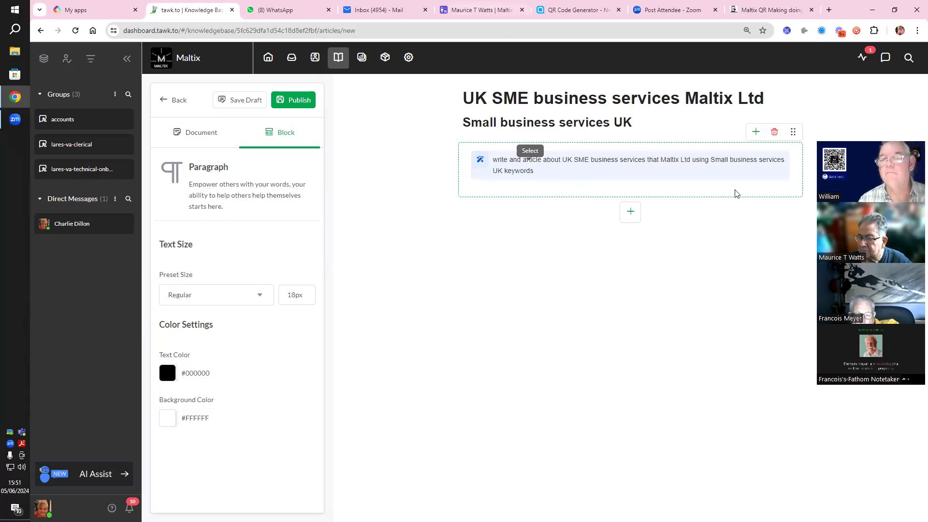
pyautogui.click(694, 161)
pyautogui.write('prov')
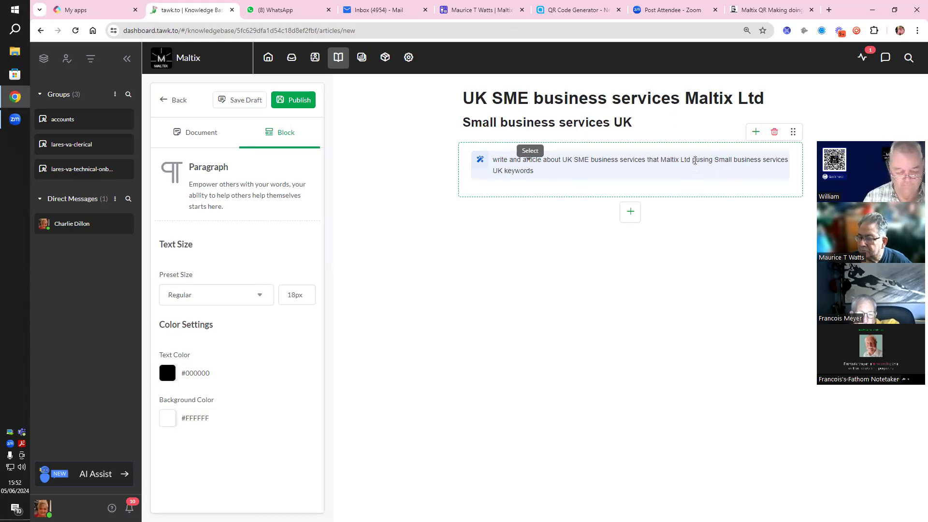
pyautogui.write('ides')
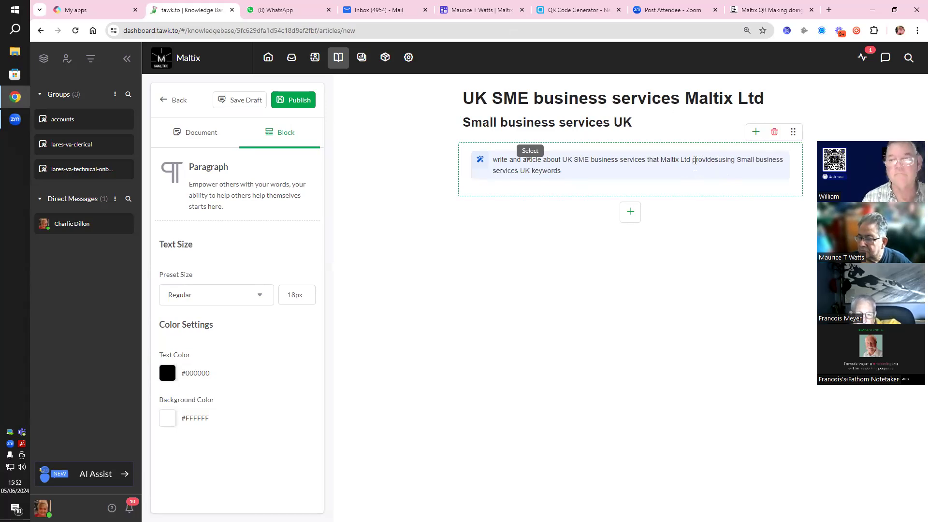
# Step: Generate the article body from the prompt with the /ai-writeabout command
pyautogui.click(485, 164)
pyautogui.scroll(-3, 597, 285)
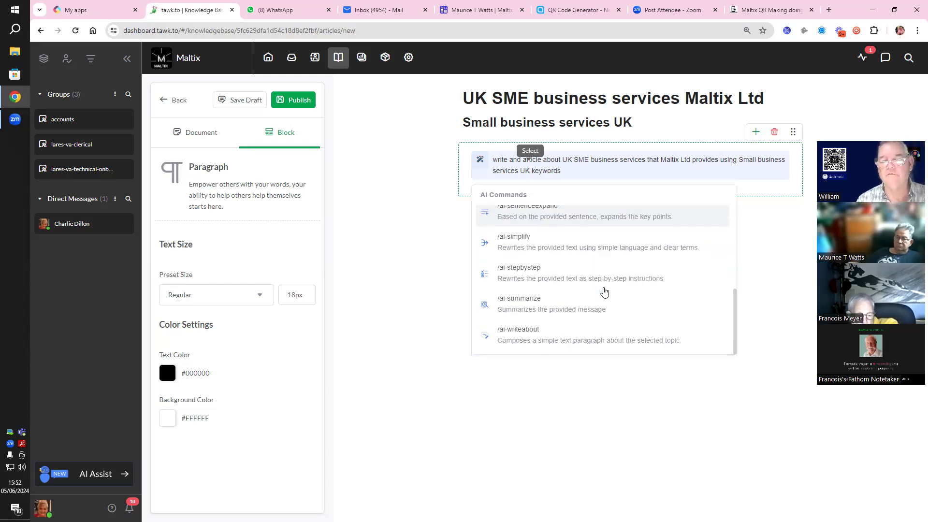
pyautogui.click(546, 344)
pyautogui.press('Return')
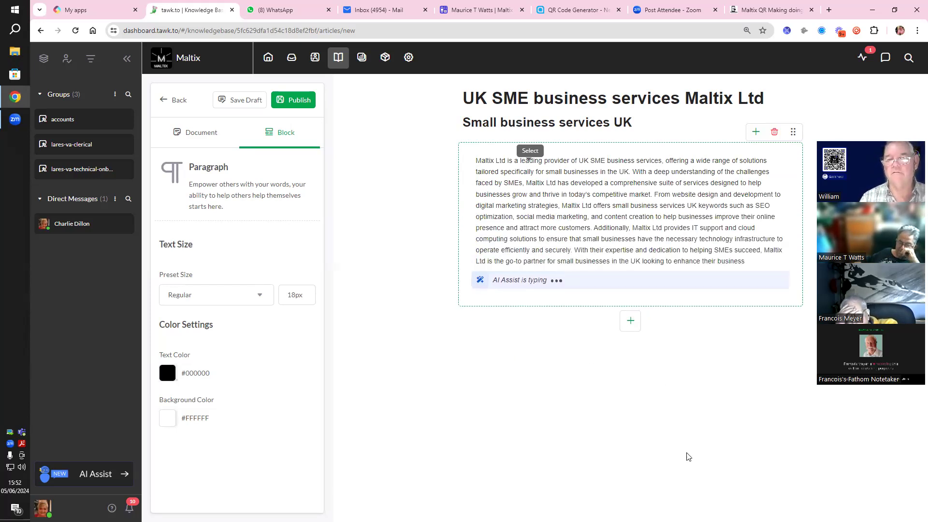
# Step: Have AI Assist continue writing three times to extend the generated Maltix Ltd article
pyautogui.click(516, 333)
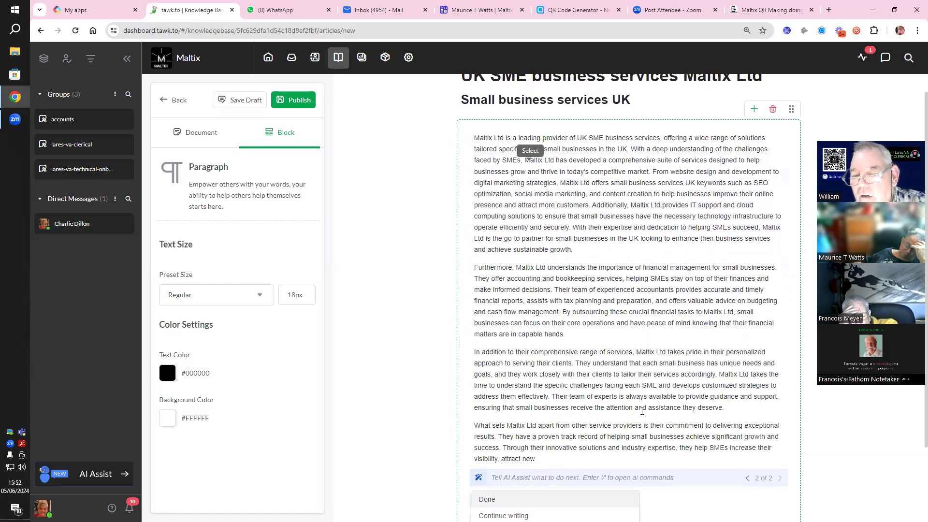
pyautogui.scroll(-2, 641, 411)
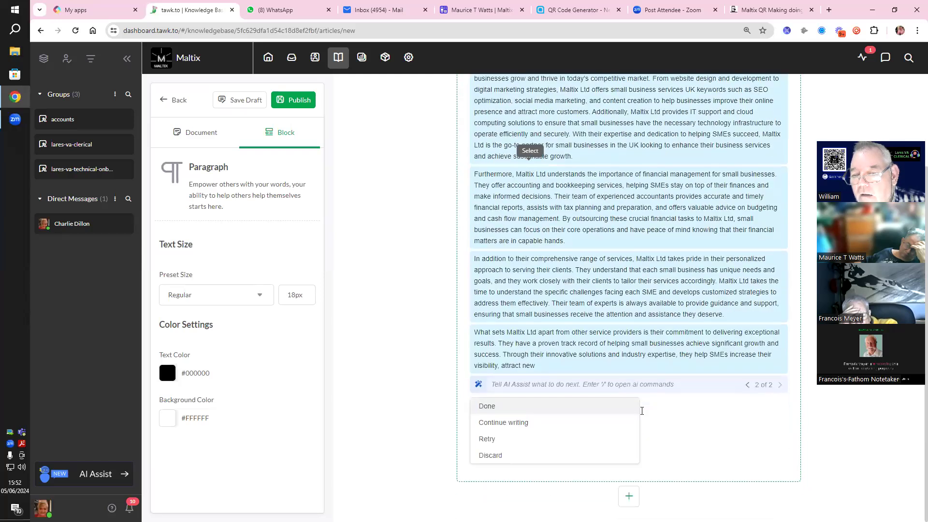
pyautogui.click(505, 423)
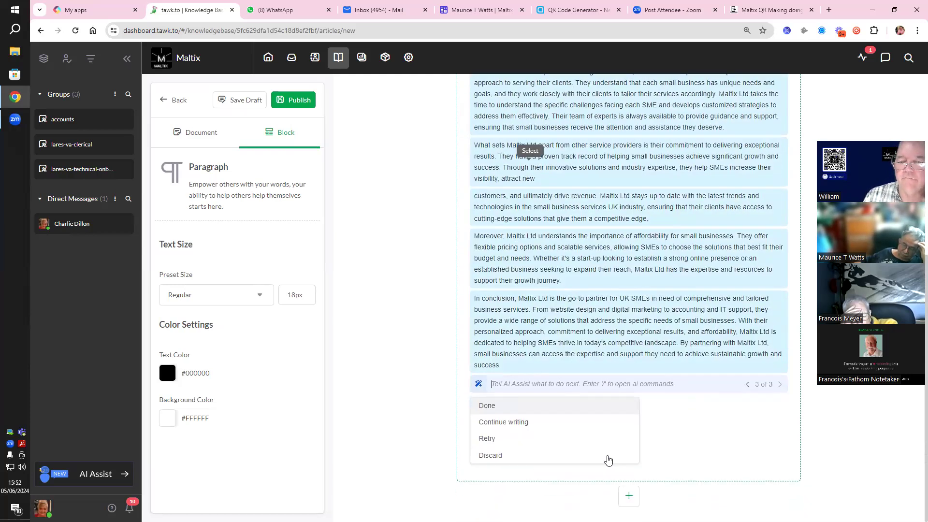
pyautogui.click(497, 422)
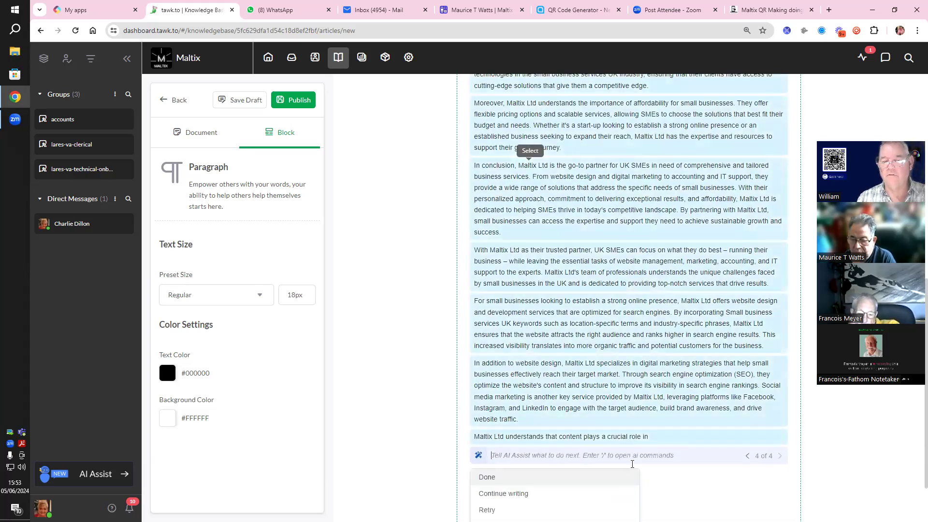
# Step: Accept the generated article text and delete its incomplete closing line, "Maltix Ltd understands that content plays a crucial role in"
pyautogui.press('Return')
pyautogui.moveTo(707, 470); pyautogui.dragTo(419, 482)
pyautogui.press('BackSpace')
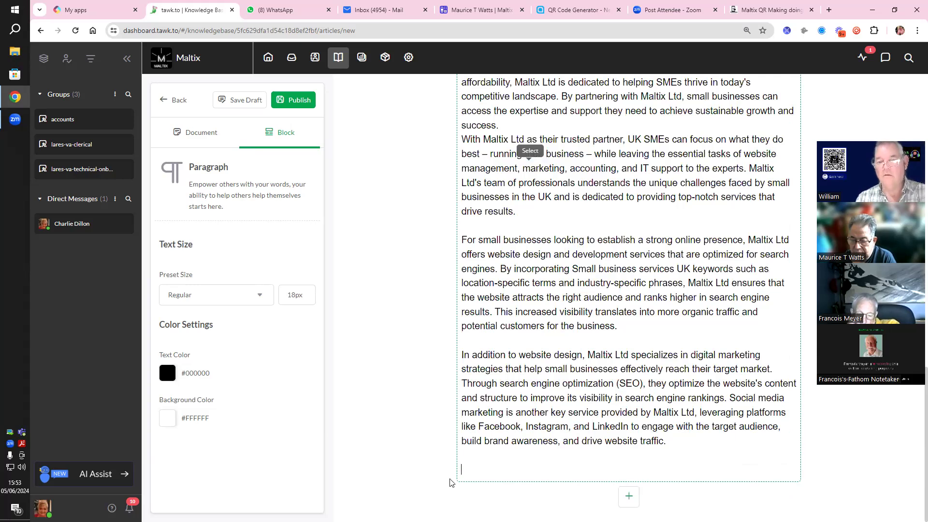
# Step: Insert a blank line before the paragraph starting "With Maltix Ltd as their trusted partner"
pyautogui.scroll(2, 631, 441)
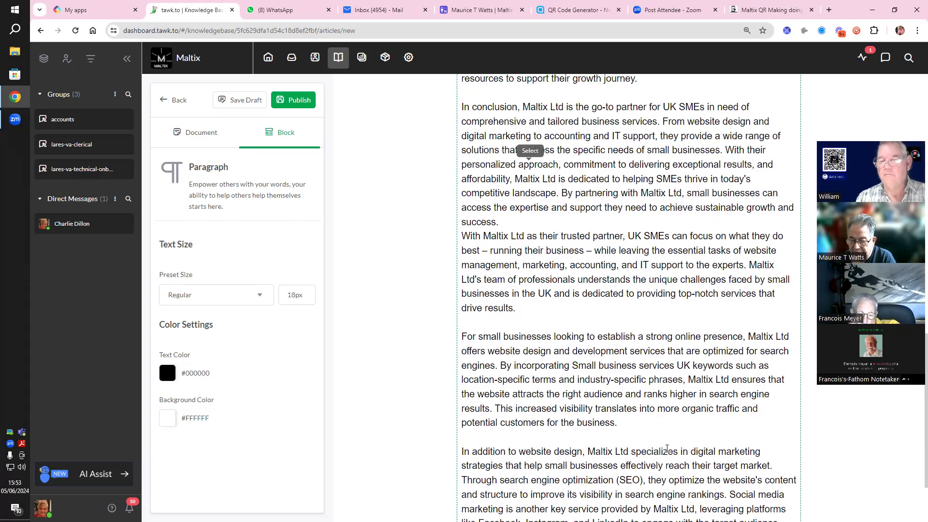
pyautogui.scroll(-2, 667, 448)
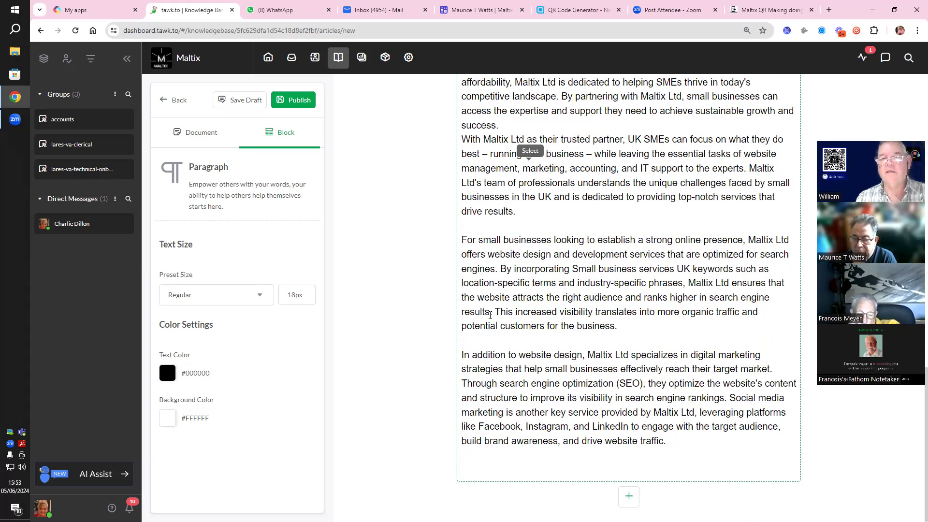
pyautogui.scroll(3, 490, 318)
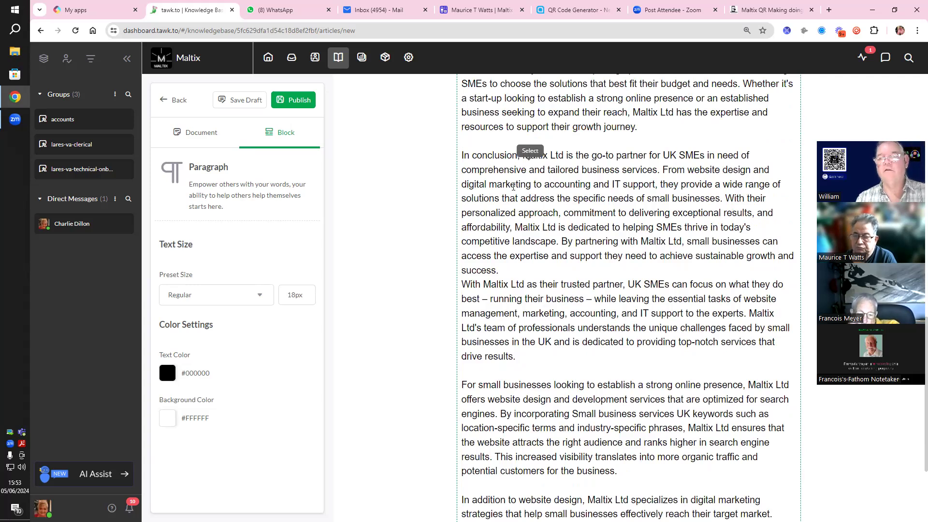
pyautogui.click(553, 155)
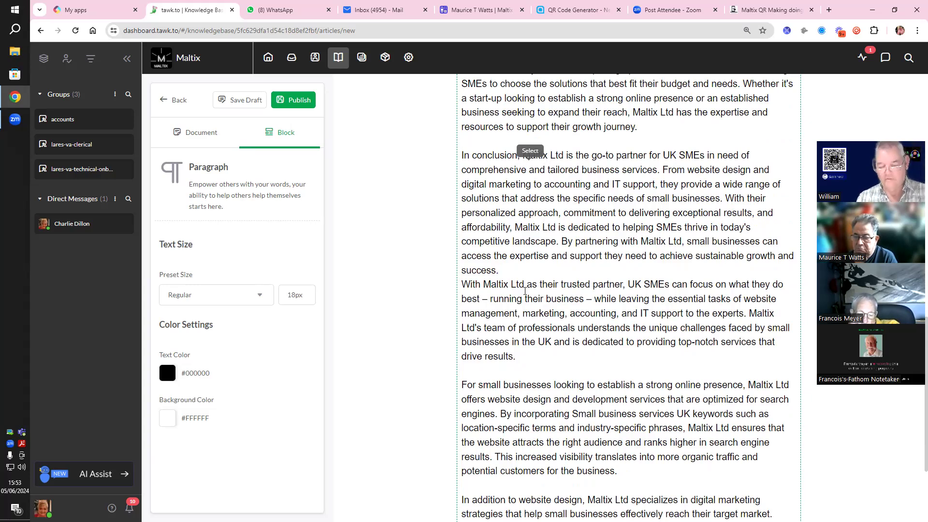
pyautogui.press('Return')
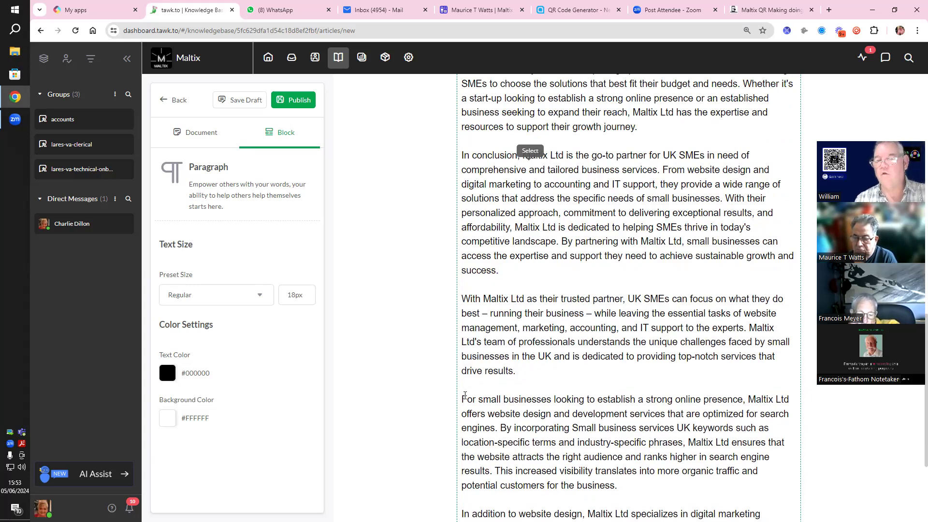
# Step: Split the opening paragraph before "From website design" and before "Additionally", leaving a blank line above the latter
pyautogui.scroll(10, 560, 368)
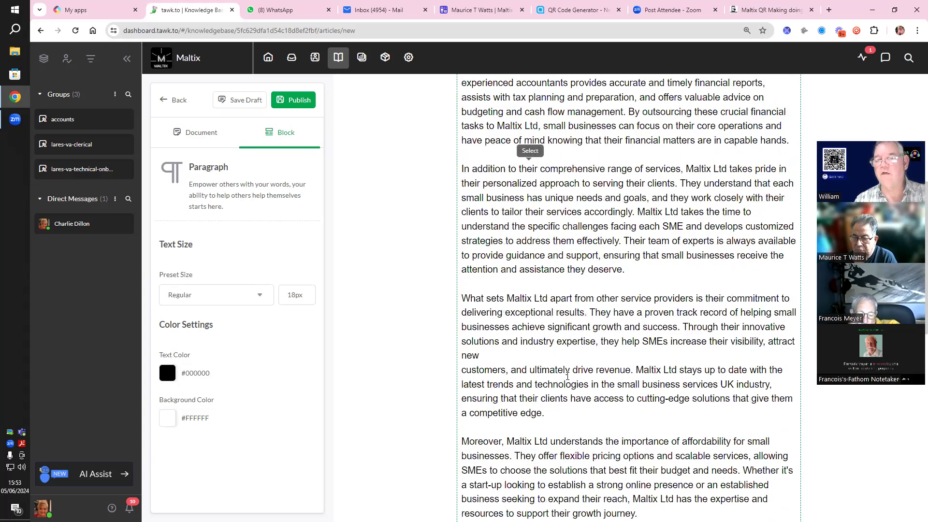
pyautogui.scroll(4, 574, 361)
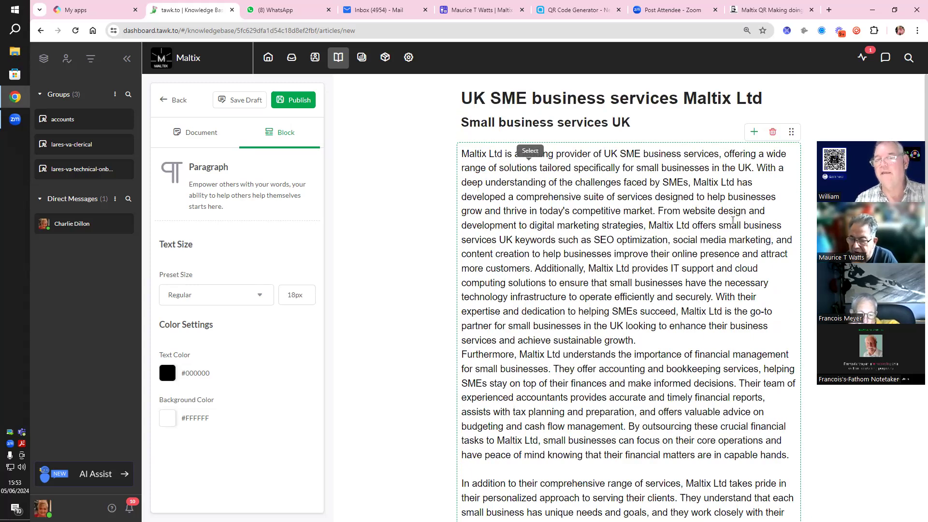
pyautogui.click(657, 212)
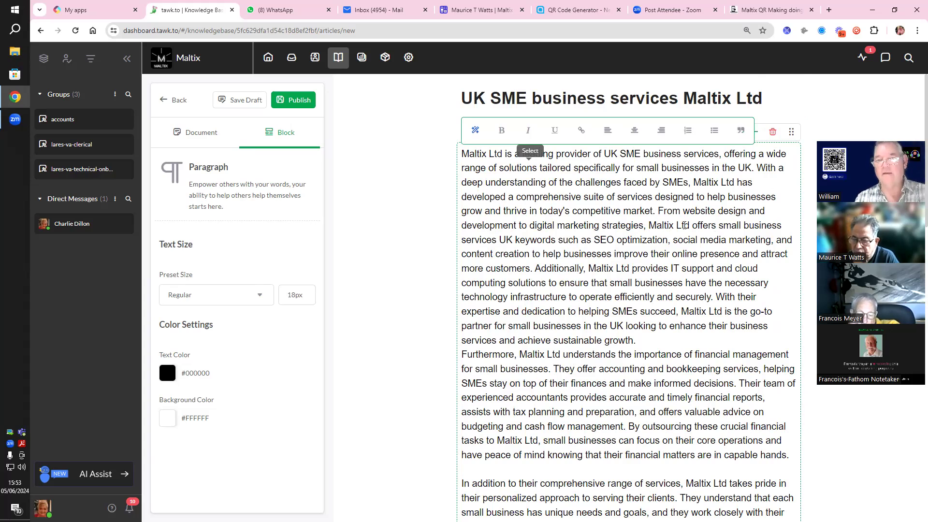
pyautogui.press('Return')
pyautogui.press('BackSpace')
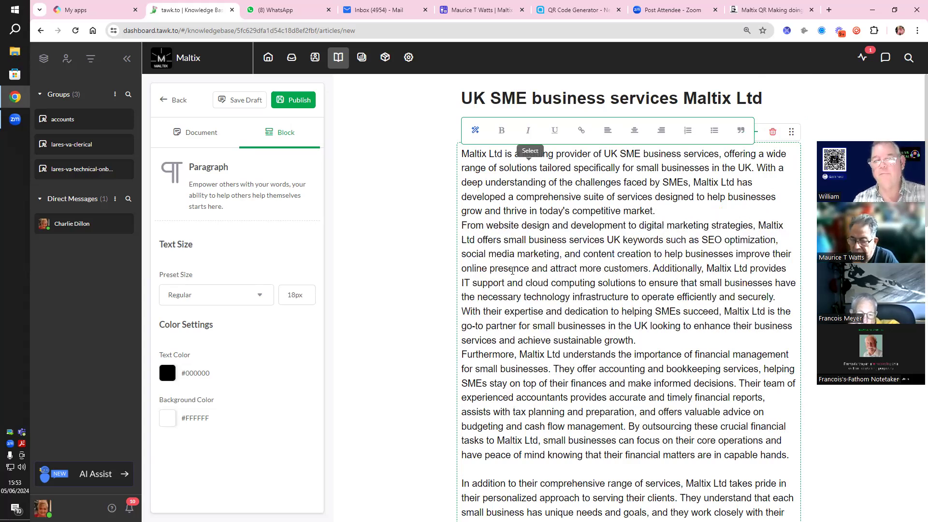
pyautogui.click(655, 268)
pyautogui.press('Return')
pyautogui.press('Return')
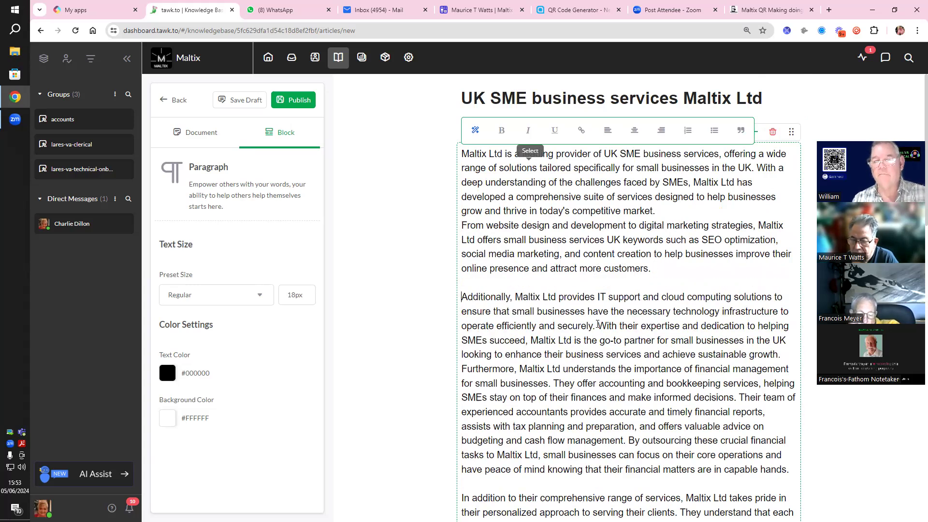
# Step: Delete the word "Additionally," so that the paragraph begins with "Maltix Ltd provides IT support"
pyautogui.scroll(-2, 599, 324)
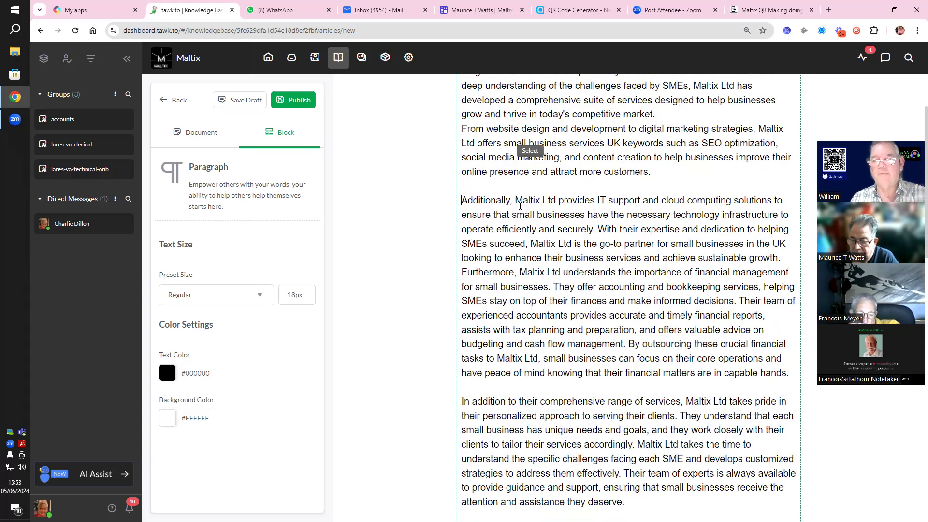
pyautogui.moveTo(515, 200); pyautogui.dragTo(420, 205)
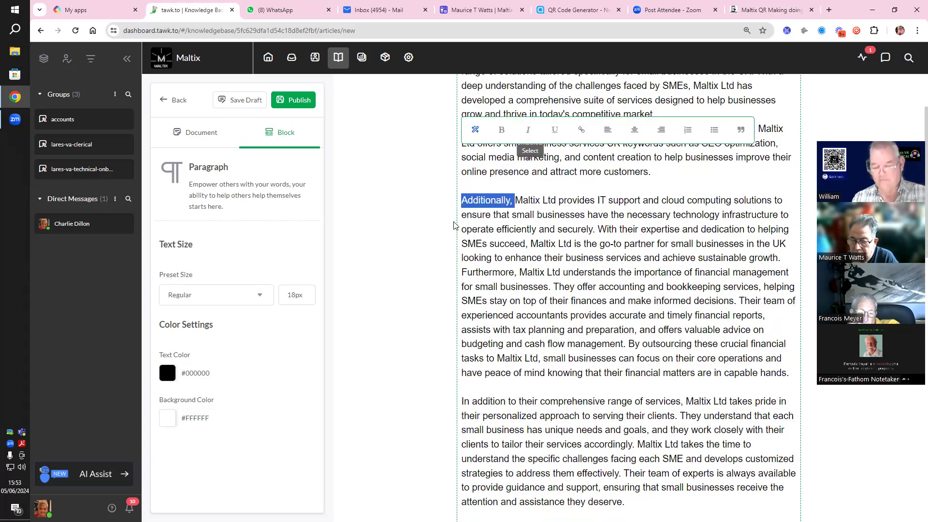
pyautogui.press('BackSpace')
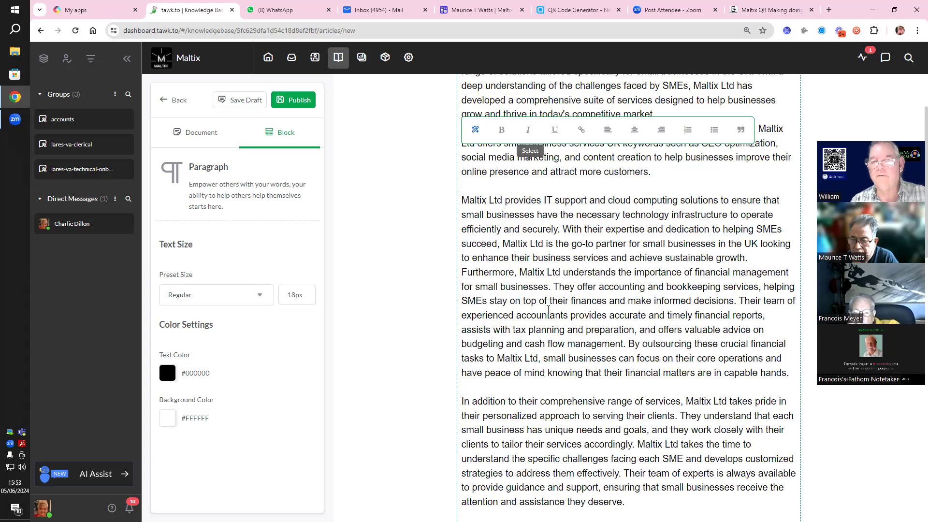
# Step: Start a separate paragraph at "They offer accounting and bookkeeping services" and add a blank line before "From website design"
pyautogui.click(553, 287)
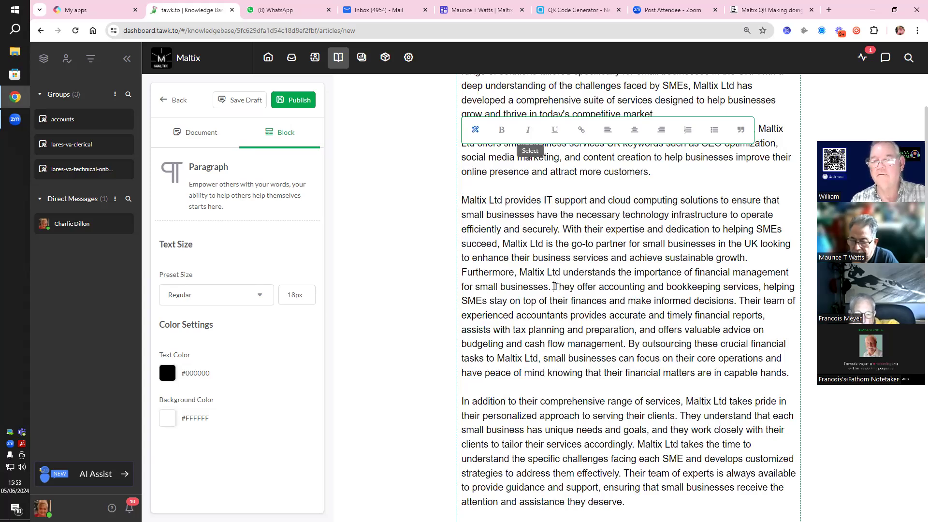
pyautogui.press('Return')
pyautogui.press('Return')
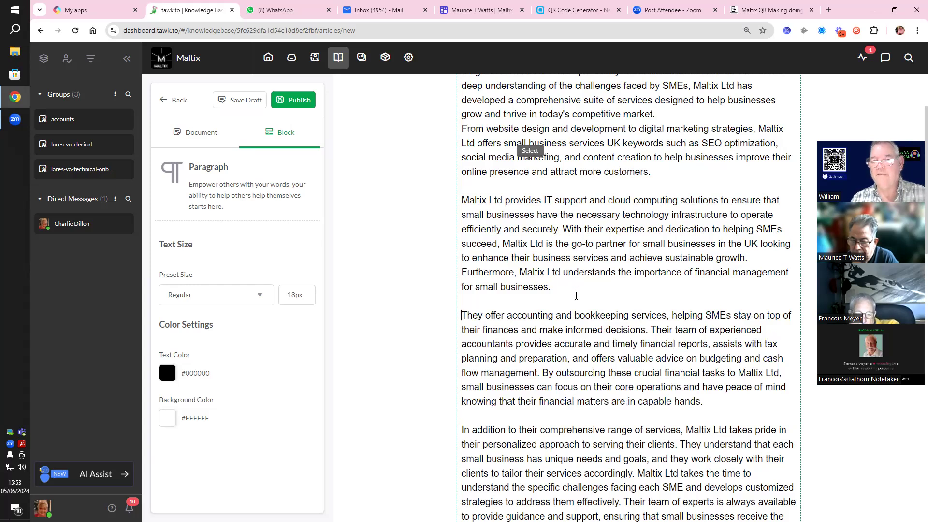
pyautogui.scroll(2, 657, 286)
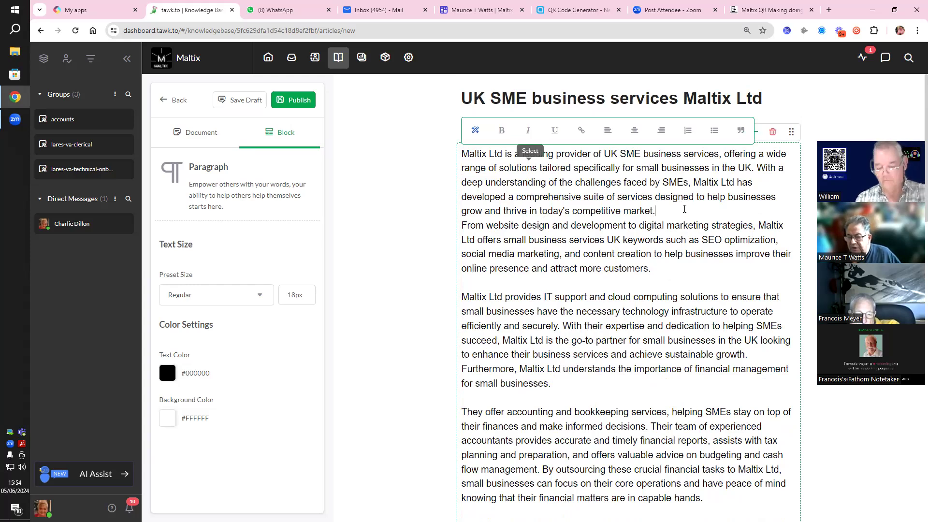
pyautogui.press('Return')
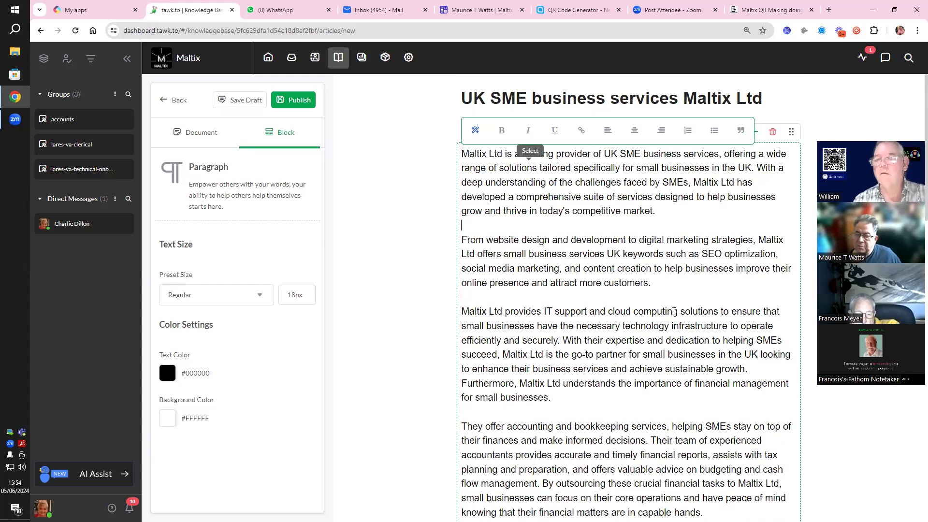
# Step: Split the "In conclusion" paragraph before "With their", separating the two parts with a blank line
pyautogui.scroll(-15, 728, 297)
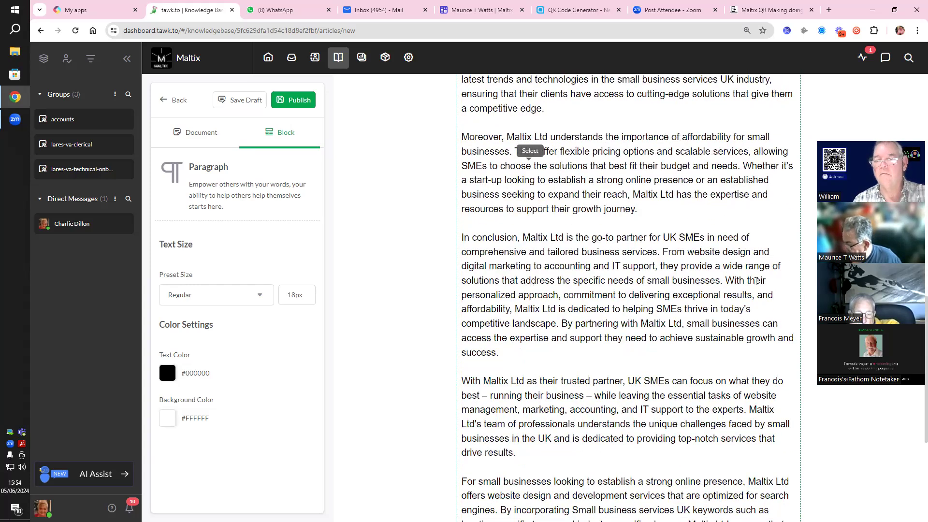
pyautogui.click(726, 281)
pyautogui.press('Return')
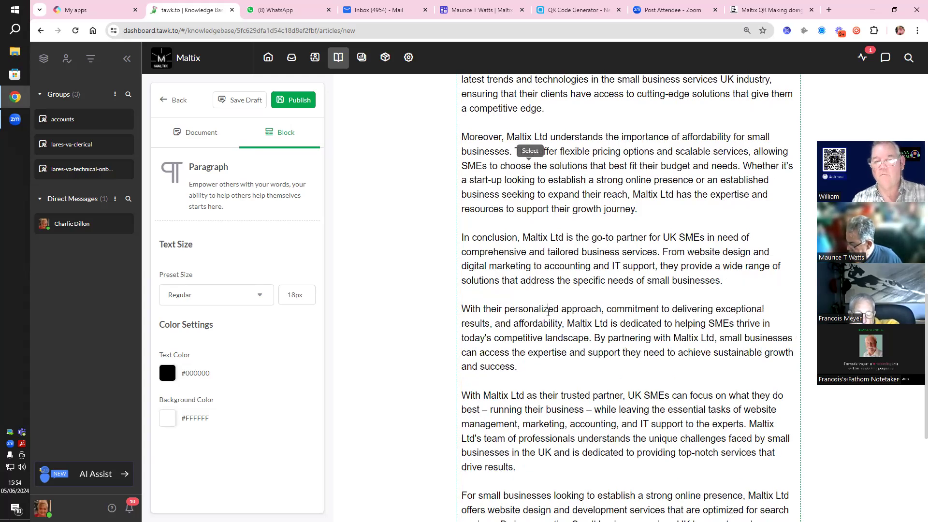
# Step: Change the American spellings to the British "personalised", "optimisation" and "optimise" in the article's closing paragraphs
pyautogui.click(547, 310)
pyautogui.press('BackSpace')
pyautogui.write('s')
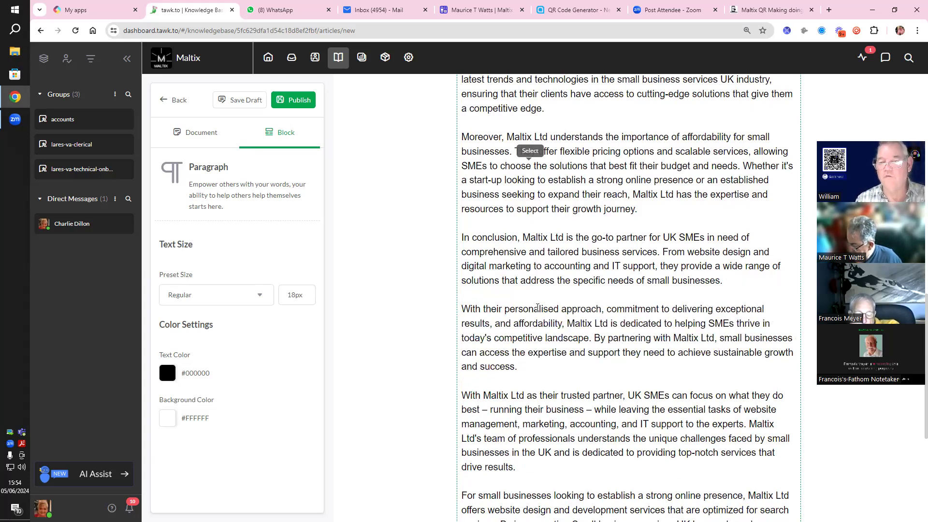
pyautogui.scroll(-4, 668, 325)
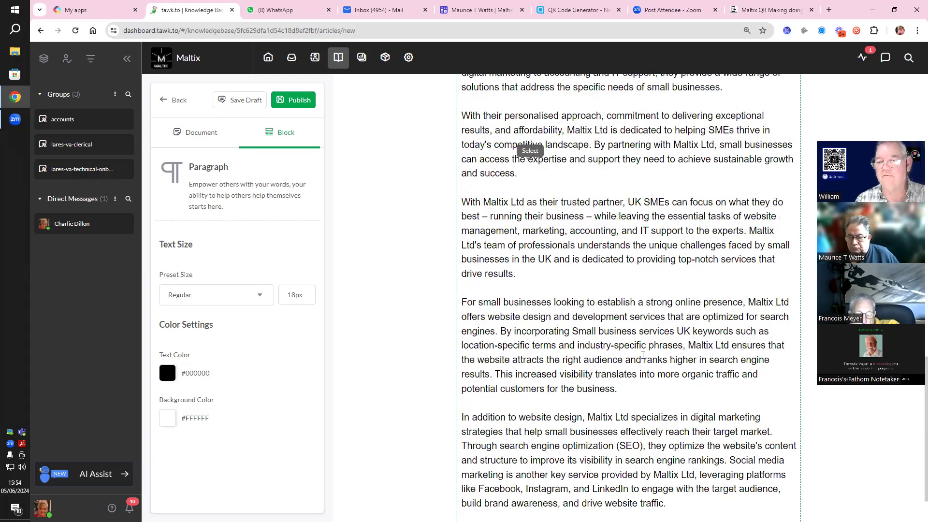
pyautogui.scroll(-1, 648, 355)
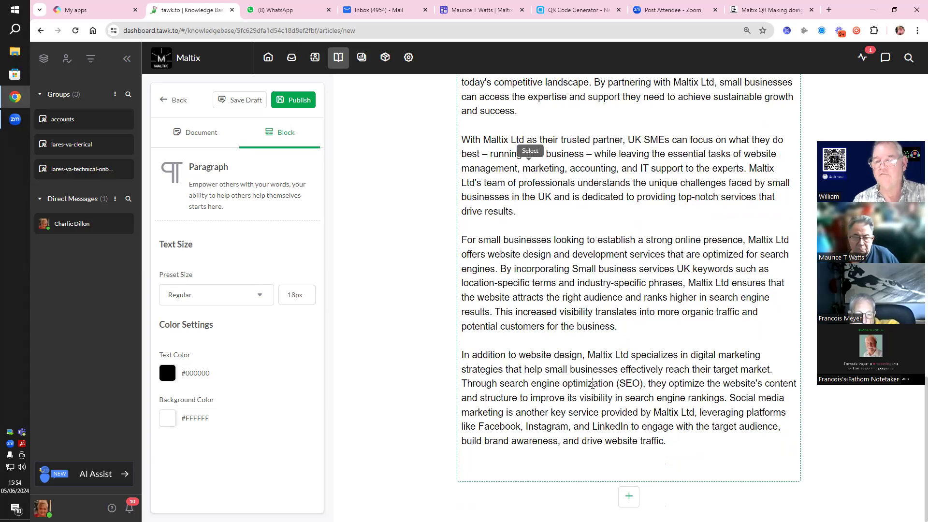
pyautogui.press('BackSpace')
pyautogui.write('s')
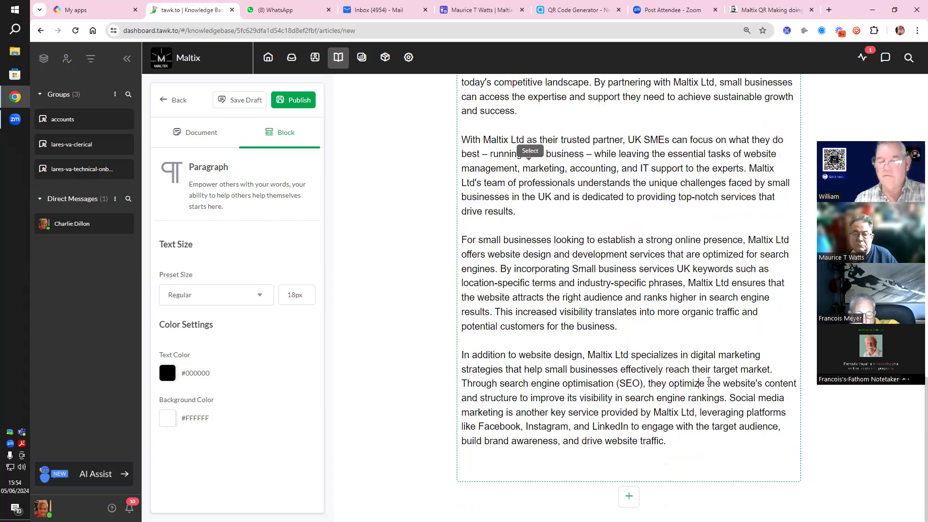
pyautogui.press('BackSpace')
pyautogui.write('s')
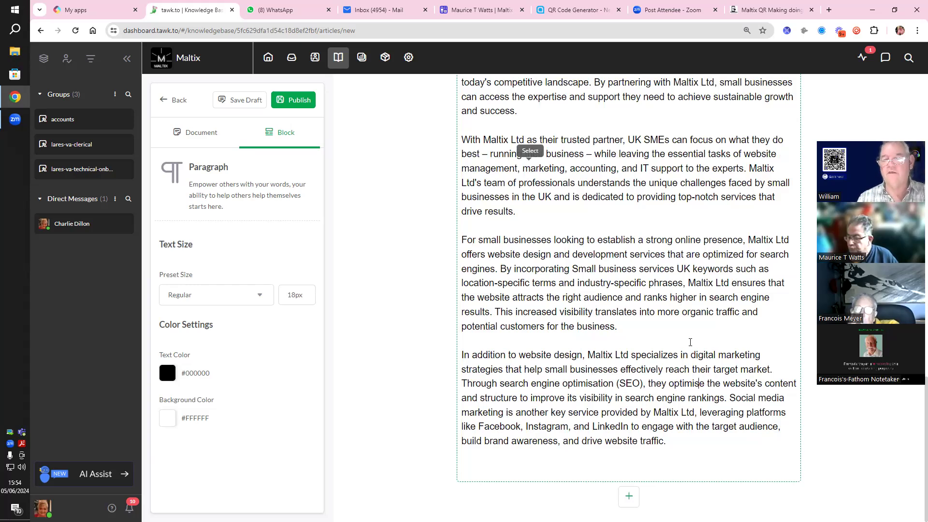
pyautogui.scroll(10, 688, 338)
pyautogui.scroll(6, 688, 339)
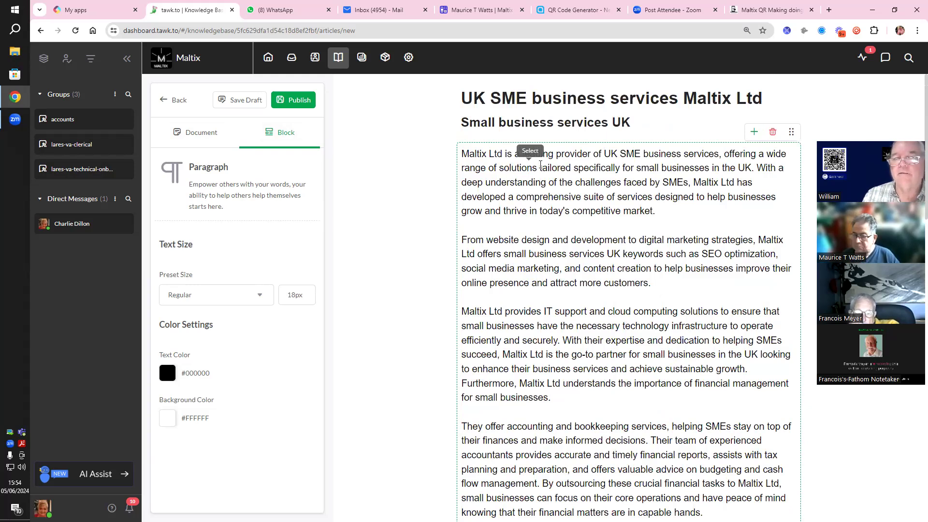
pyautogui.click(704, 214)
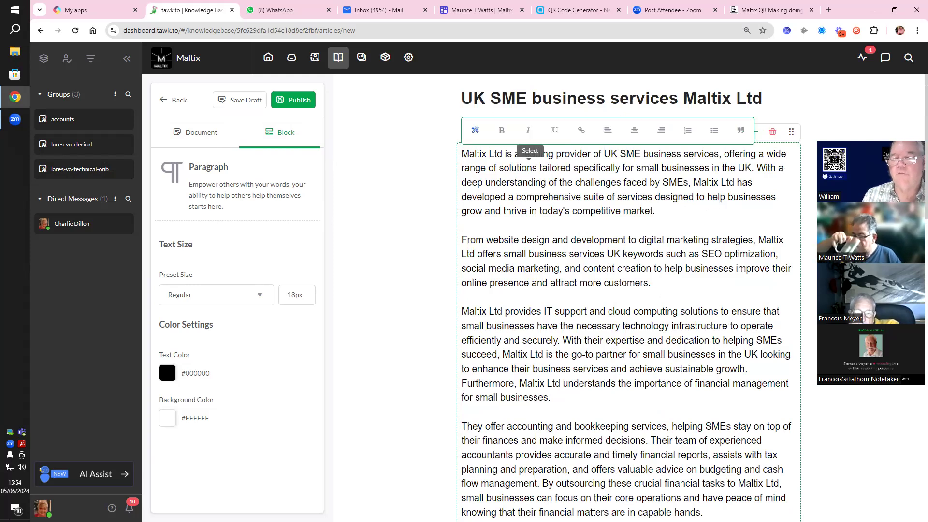
pyautogui.press('Return')
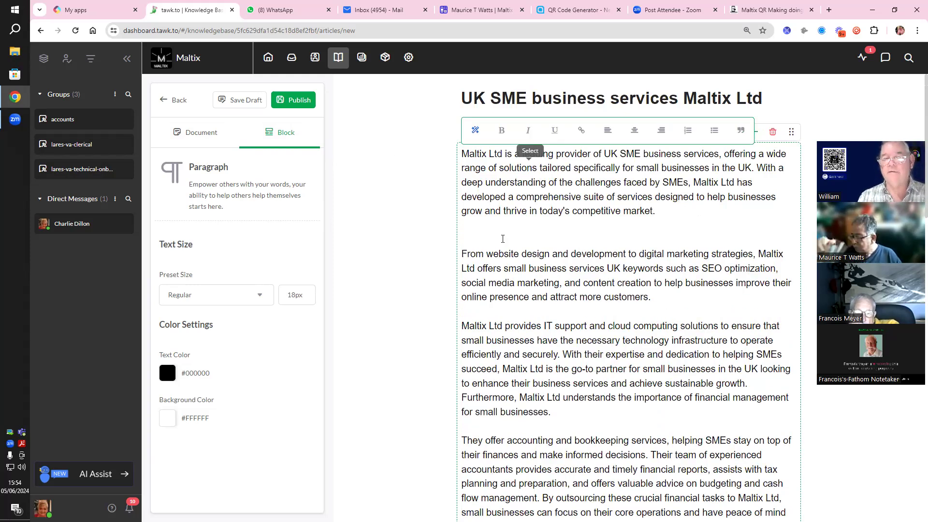
pyautogui.press('BackSpace')
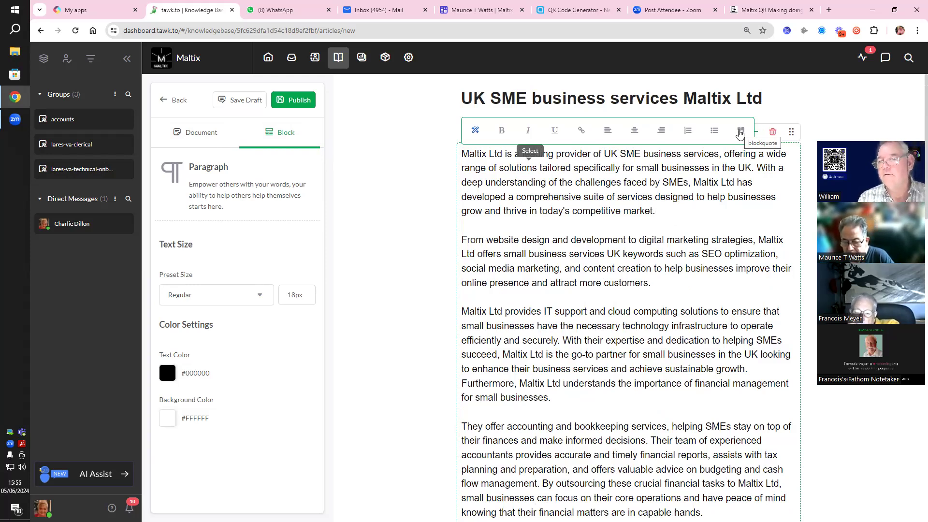
# Step: Change "optimization" to the British spelling "optimisation" in the article's "From website design" paragraph
pyautogui.click(757, 253)
pyautogui.press('BackSpace')
pyautogui.write('s')
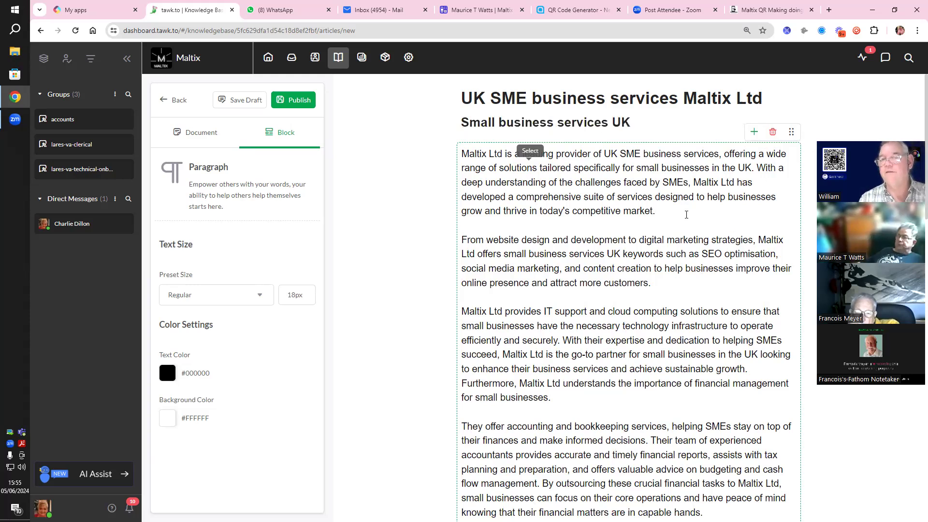
pyautogui.click(674, 204)
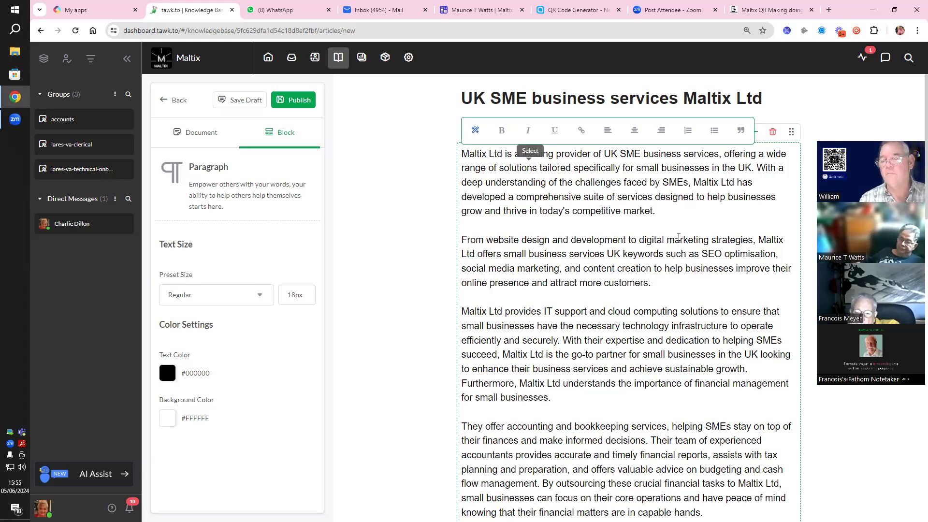
# Step: Try out a table block below the article's closing paragraph and delete it again
pyautogui.scroll(-20, 678, 237)
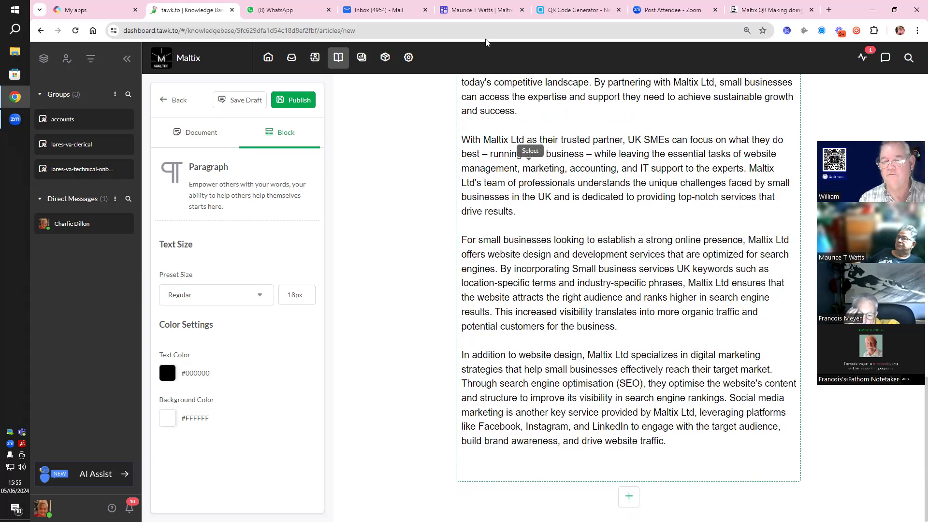
pyautogui.click(530, 473)
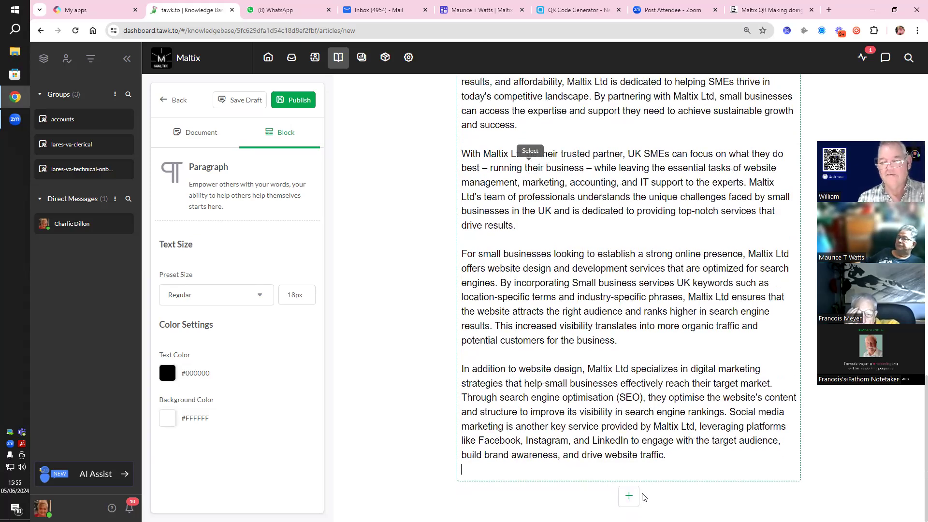
pyautogui.click(629, 496)
pyautogui.scroll(-1, 695, 397)
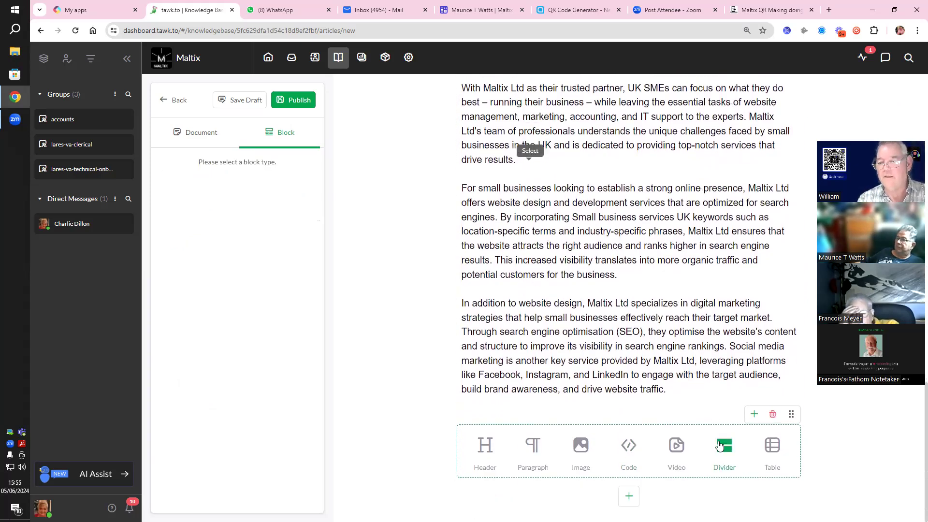
pyautogui.click(773, 448)
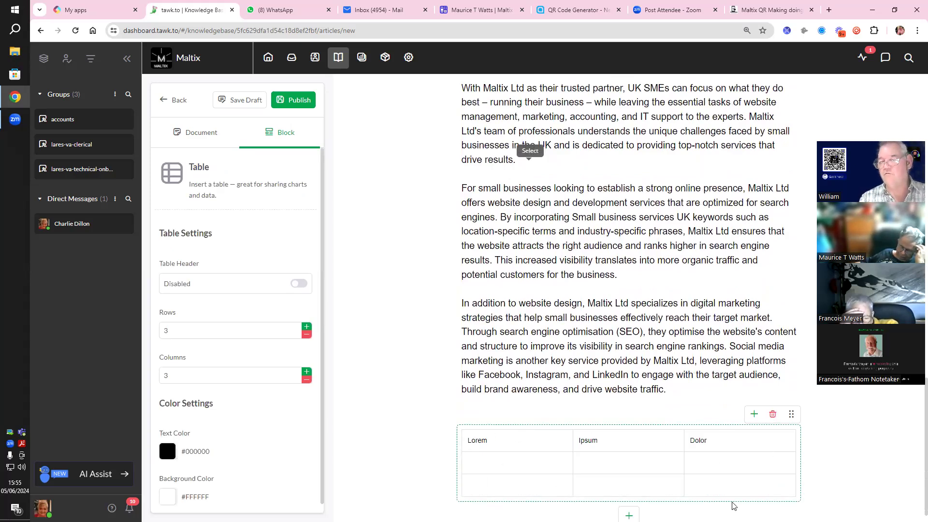
pyautogui.click(773, 416)
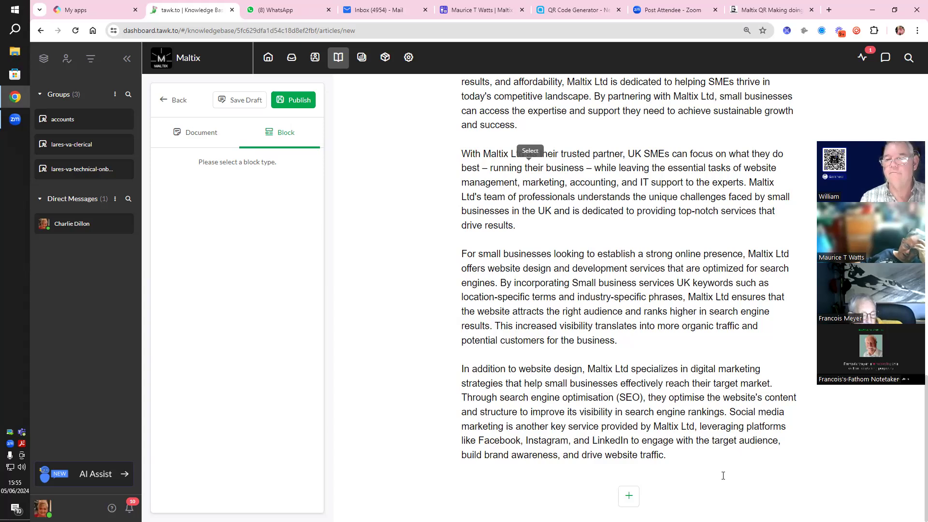
# Step: Review the article's body, its document settings, and the keywords used in the subtitle, opening paragraph and meta description
pyautogui.scroll(4, 725, 466)
pyautogui.scroll(15, 727, 461)
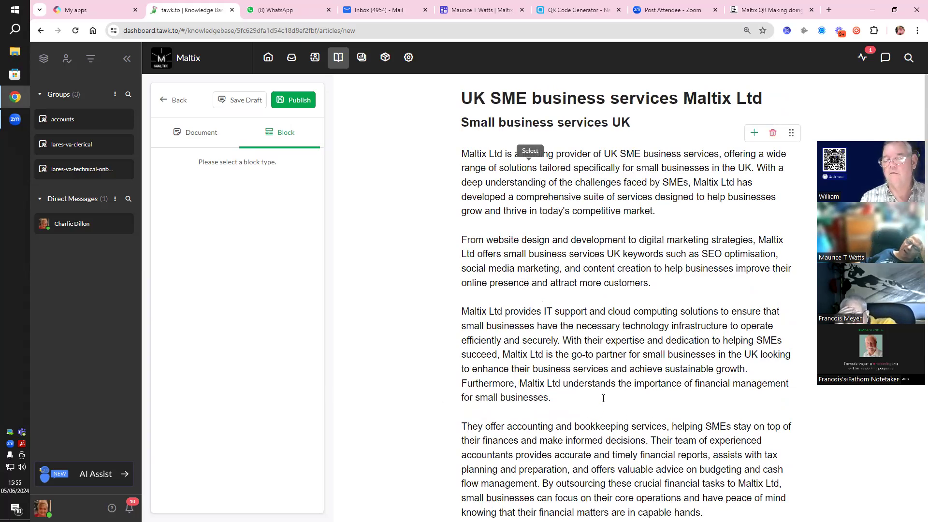
pyautogui.scroll(-3, 625, 377)
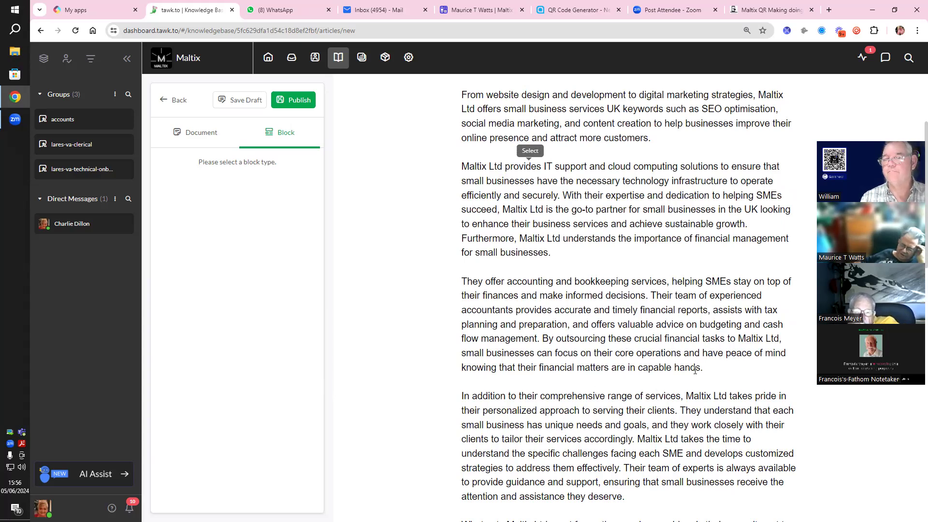
pyautogui.scroll(3, 694, 370)
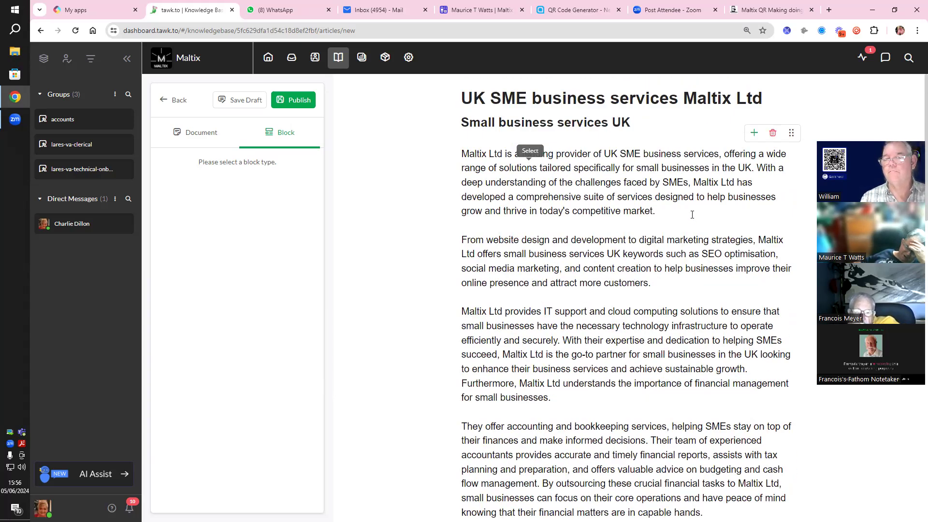
pyautogui.click(703, 213)
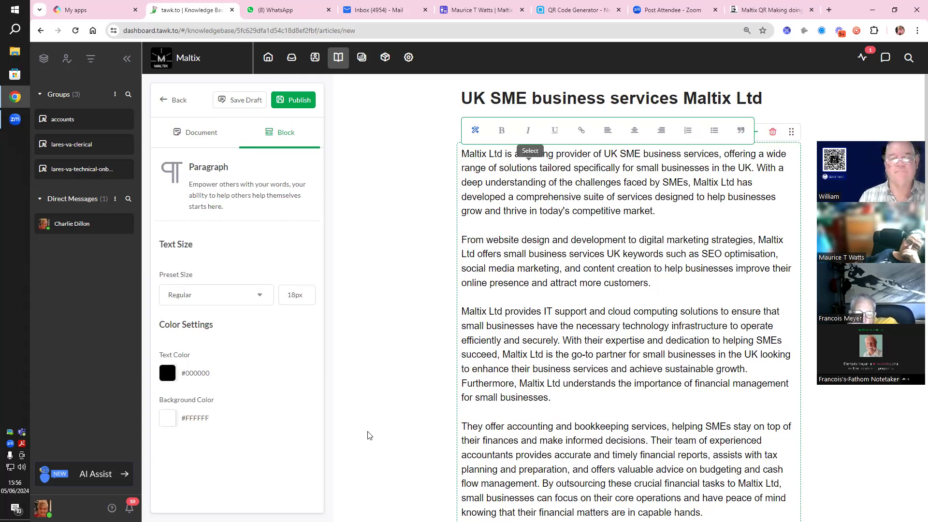
pyautogui.click(203, 130)
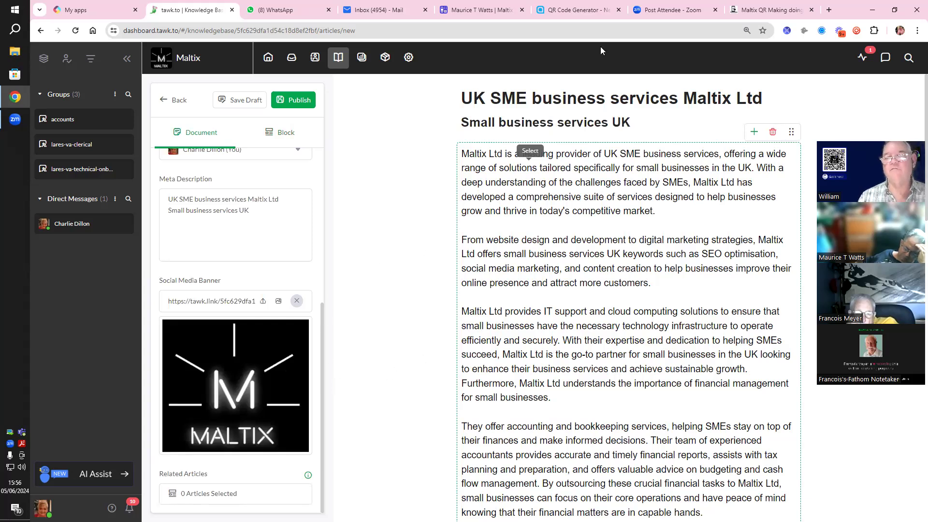
pyautogui.moveTo(506, 99); pyautogui.dragTo(431, 137)
pyautogui.click(616, 129)
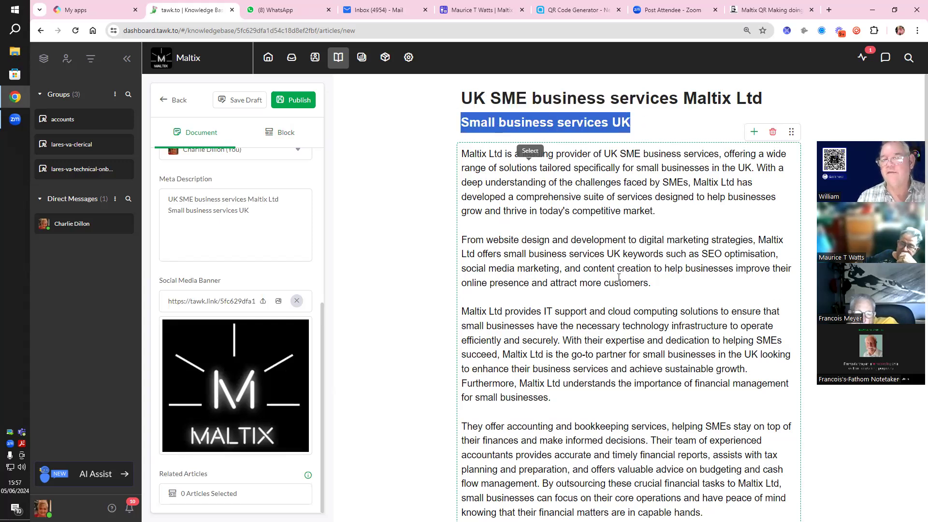
pyautogui.moveTo(620, 154); pyautogui.dragTo(721, 153)
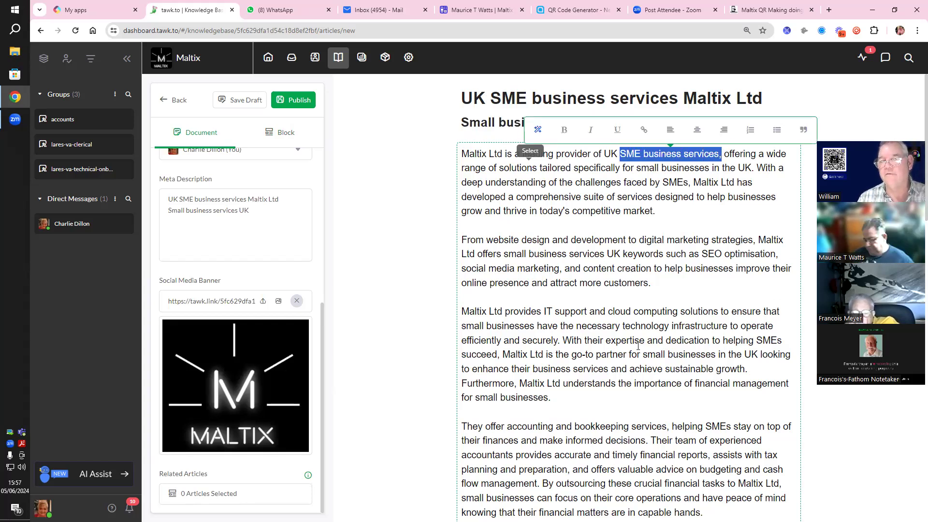
pyautogui.scroll(-2, 653, 347)
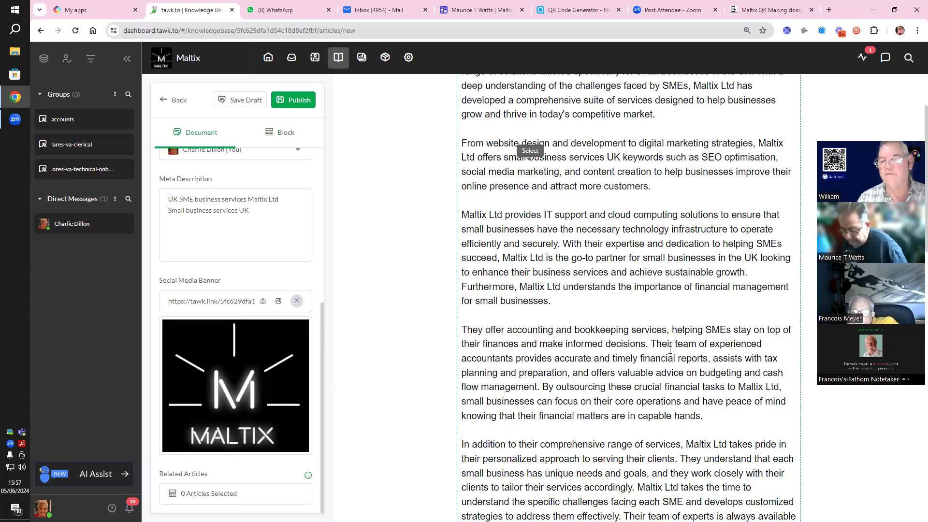
pyautogui.scroll(-10, 670, 349)
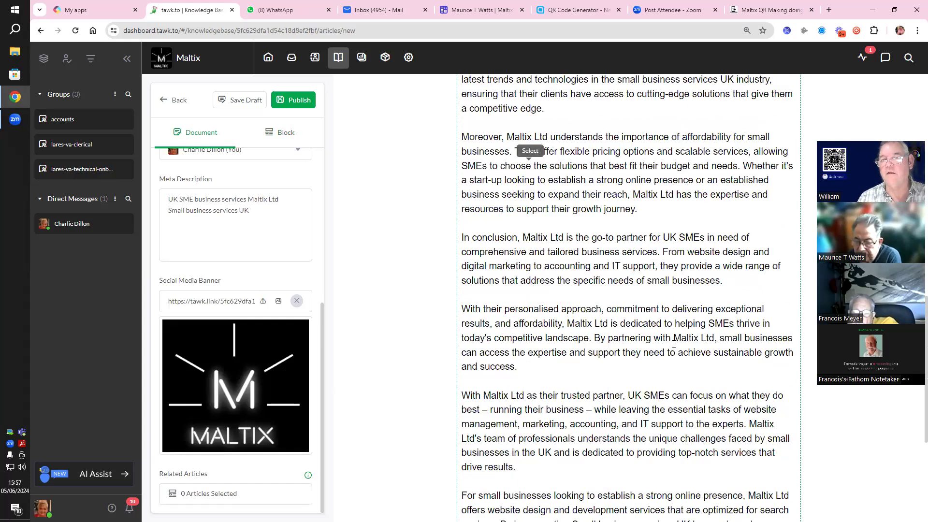
pyautogui.scroll(-4, 592, 388)
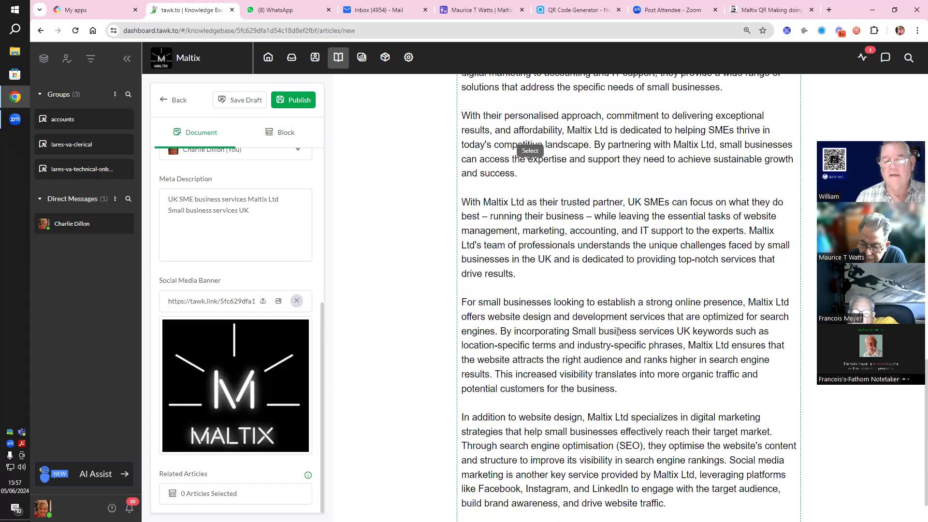
pyautogui.scroll(-1, 618, 332)
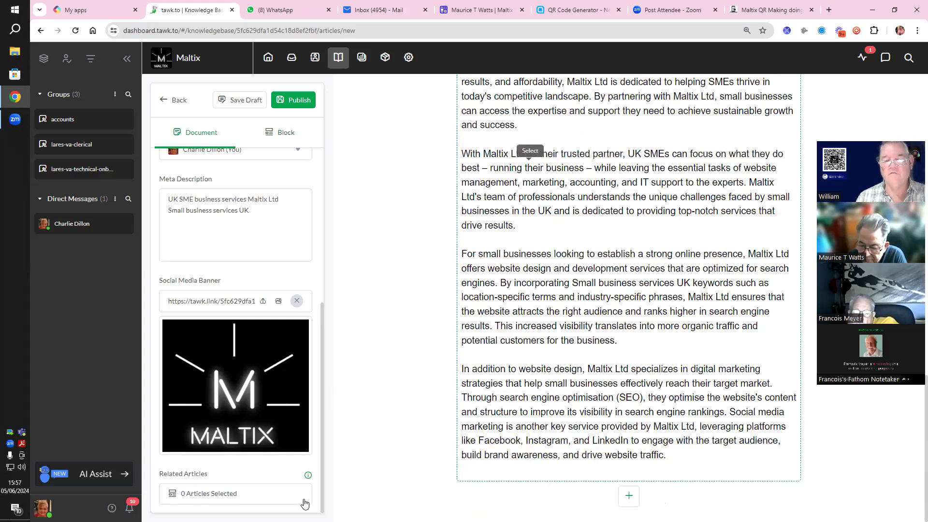
# Step: Look at the articles available as related articles and close the list without selecting any
pyautogui.click(243, 501)
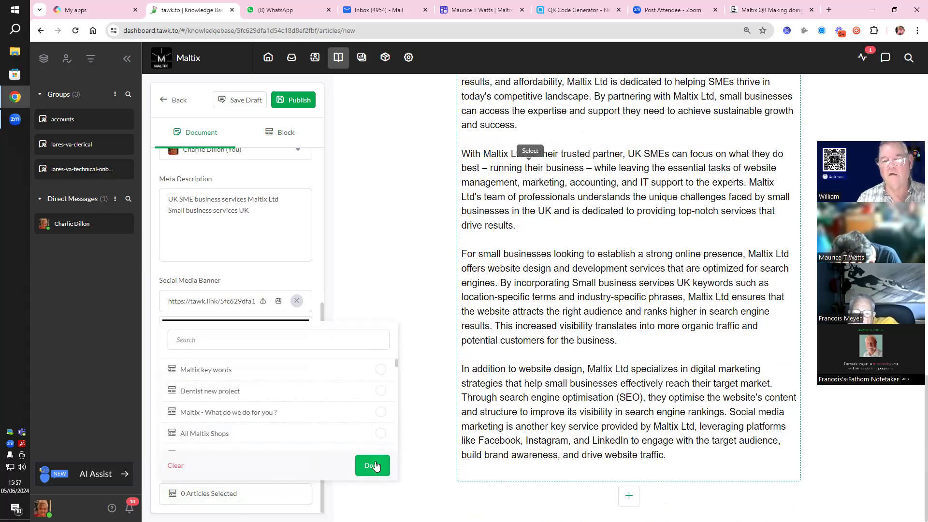
pyautogui.scroll(10, 601, 354)
pyautogui.scroll(8, 600, 354)
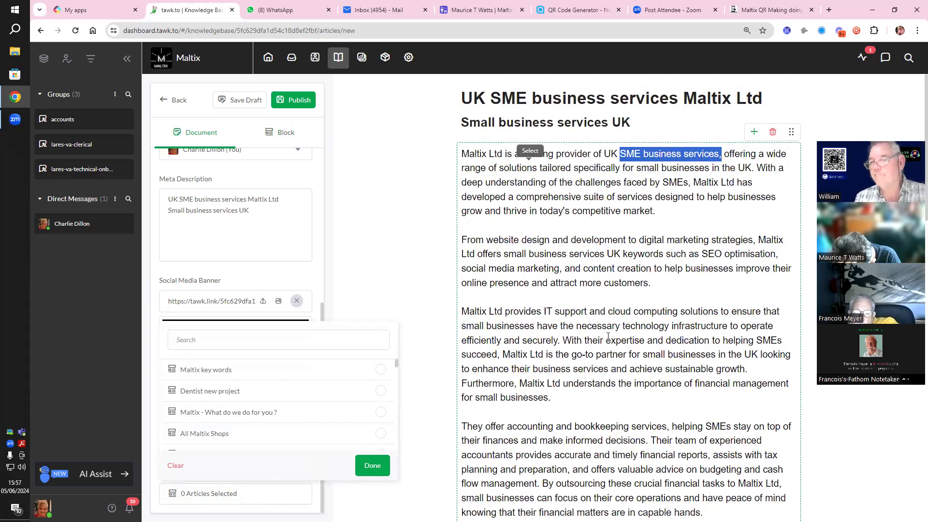
pyautogui.click(372, 465)
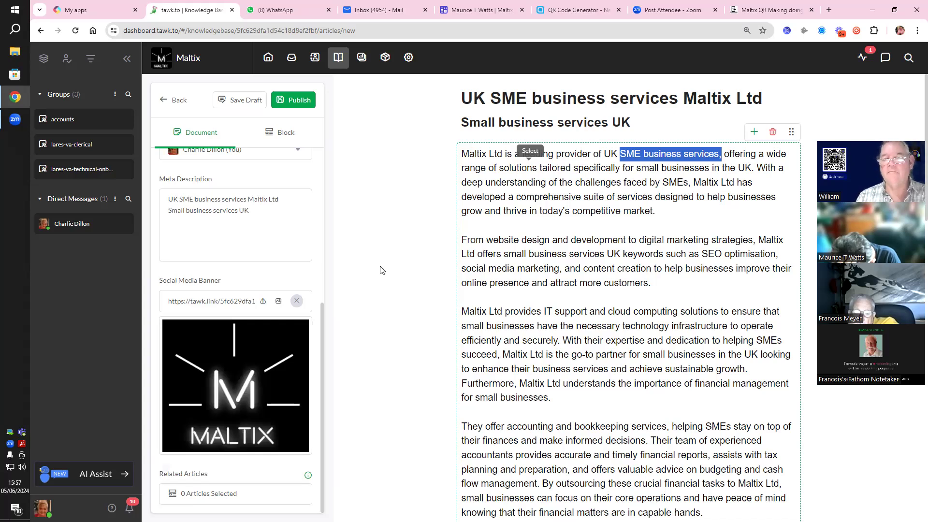
# Step: Change "specializes" to the British spelling "specialises" in the article's last paragraph
pyautogui.scroll(-10, 387, 276)
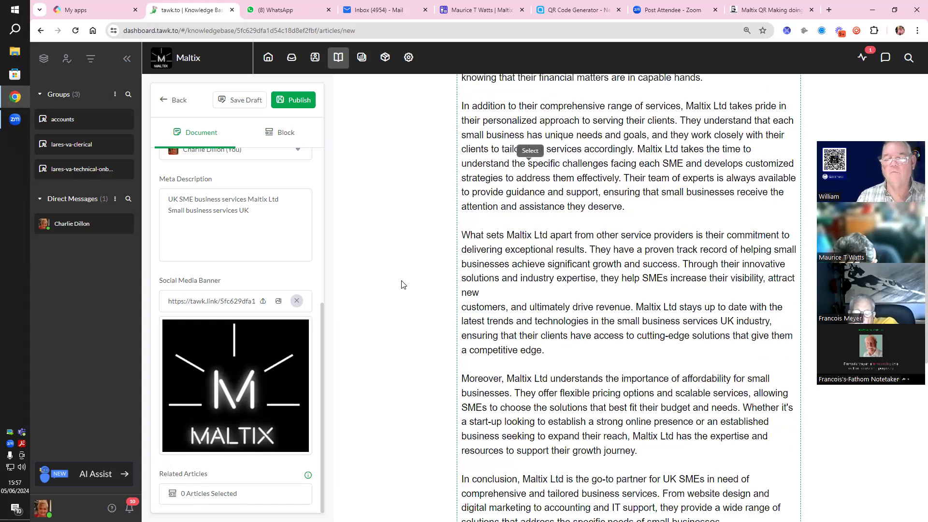
pyautogui.scroll(-8, 436, 322)
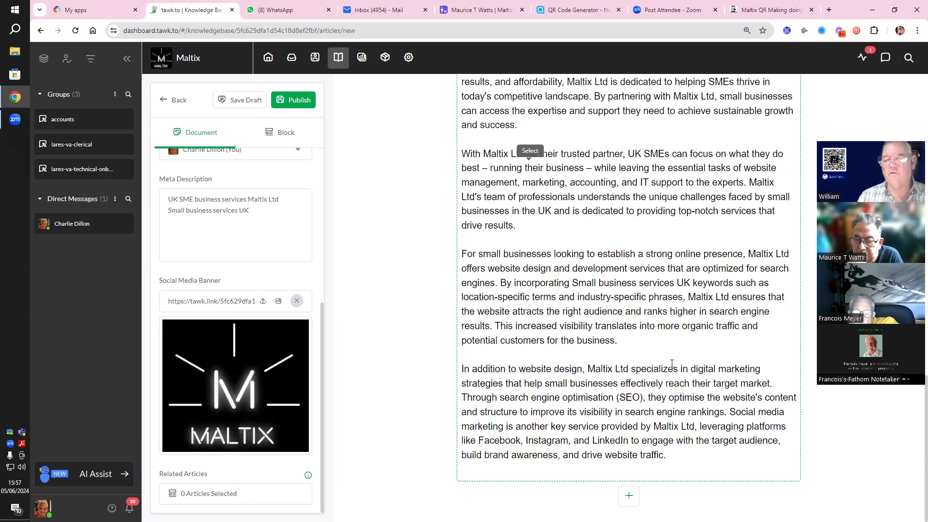
pyautogui.press('BackSpace')
pyautogui.write('s')
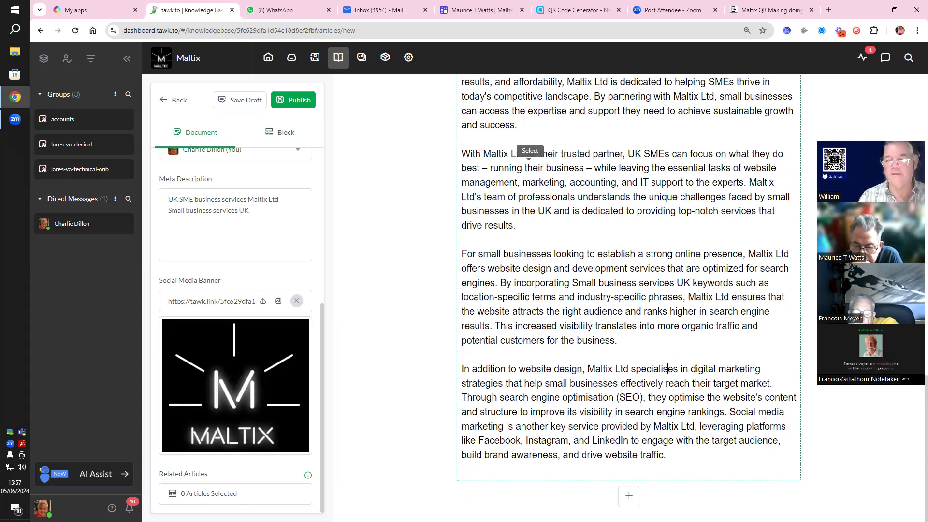
# Step: Add a paragraph block at the end of the article reading "Register on the Maltix App"
pyautogui.click(630, 498)
pyautogui.click(533, 489)
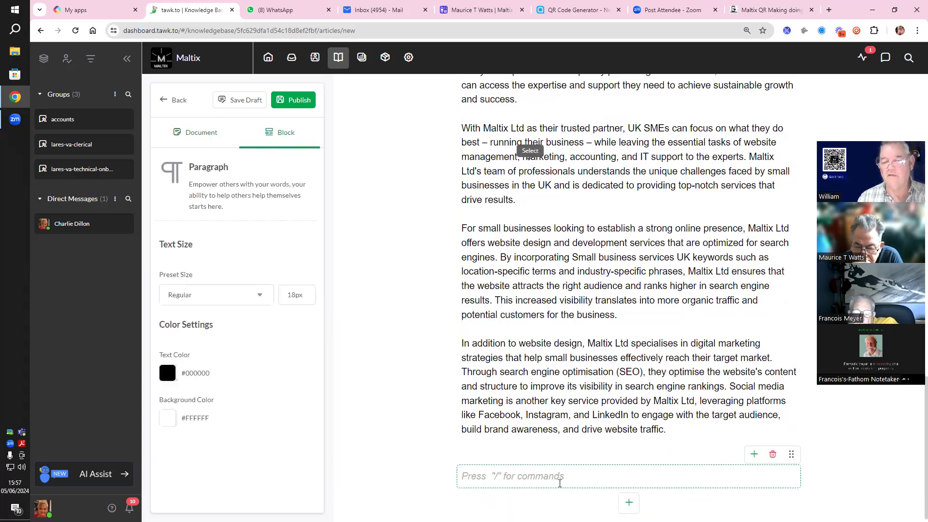
pyautogui.click(560, 483)
pyautogui.write('R')
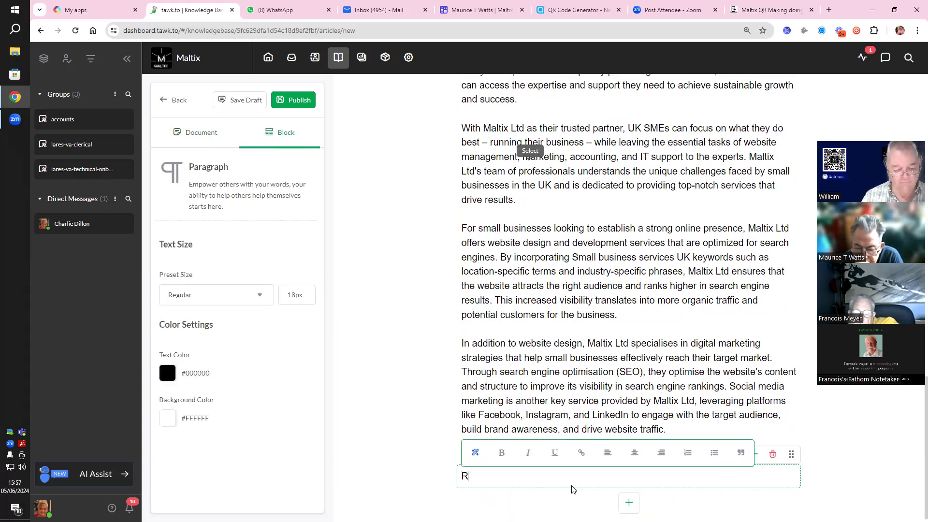
pyautogui.write('egister')
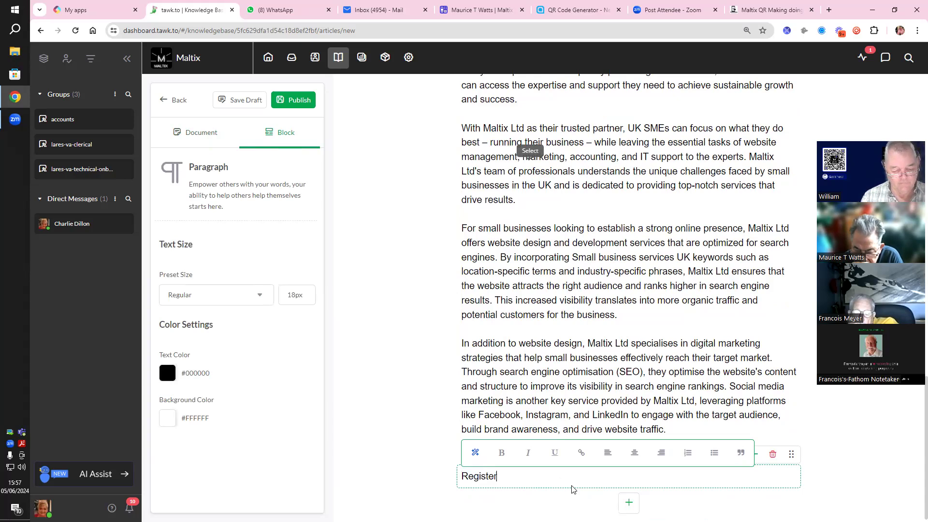
pyautogui.write(' on the Maltix A')
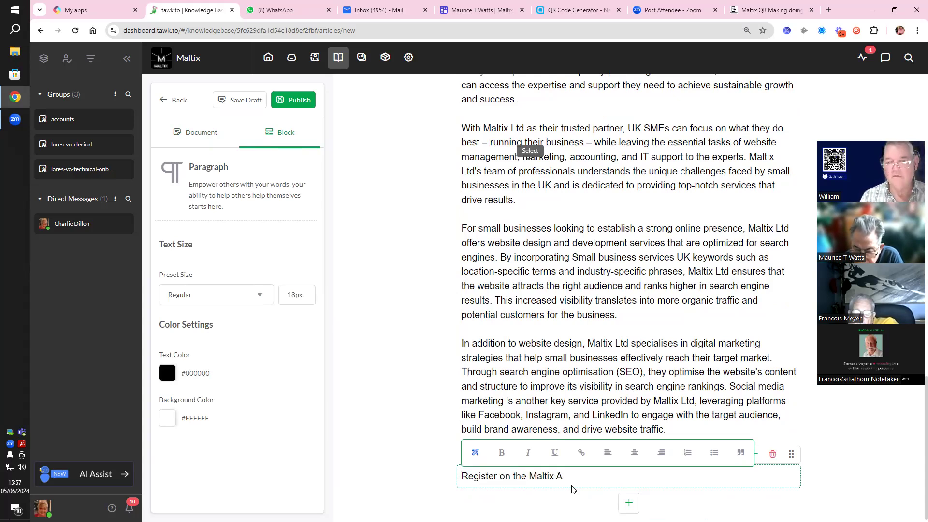
pyautogui.write('pp')
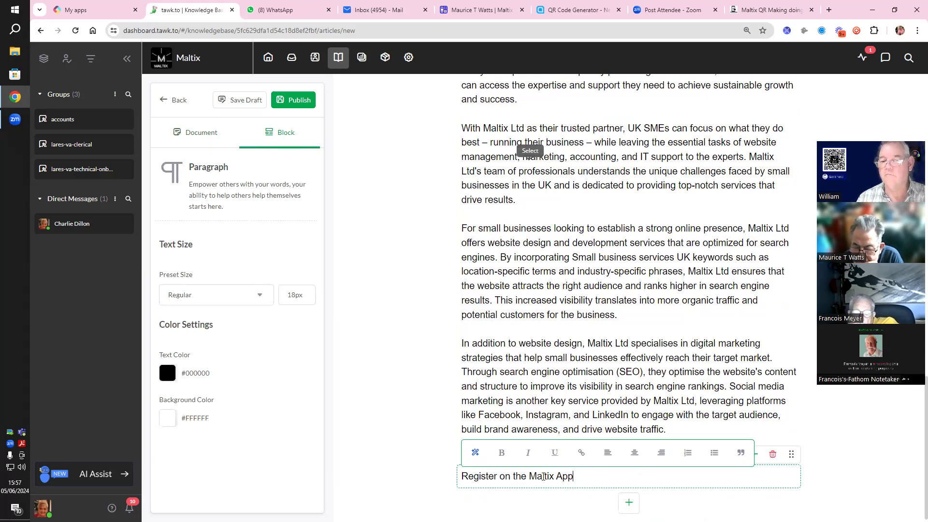
# Step: Reword the closing call to action after "Register" so that it reads "Register for more about Maltix"
pyautogui.moveTo(580, 480); pyautogui.dragTo(500, 490)
pyautogui.write('for more ab')
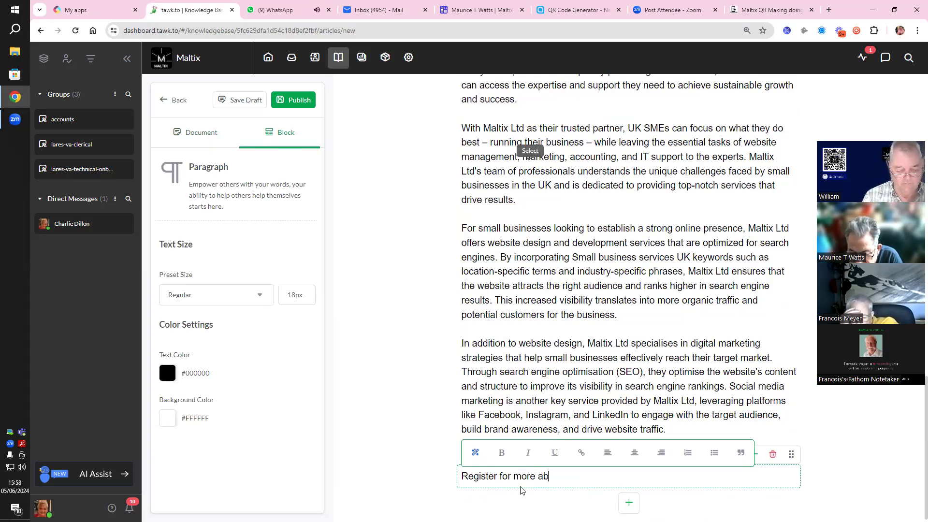
pyautogui.write('out Maltix')
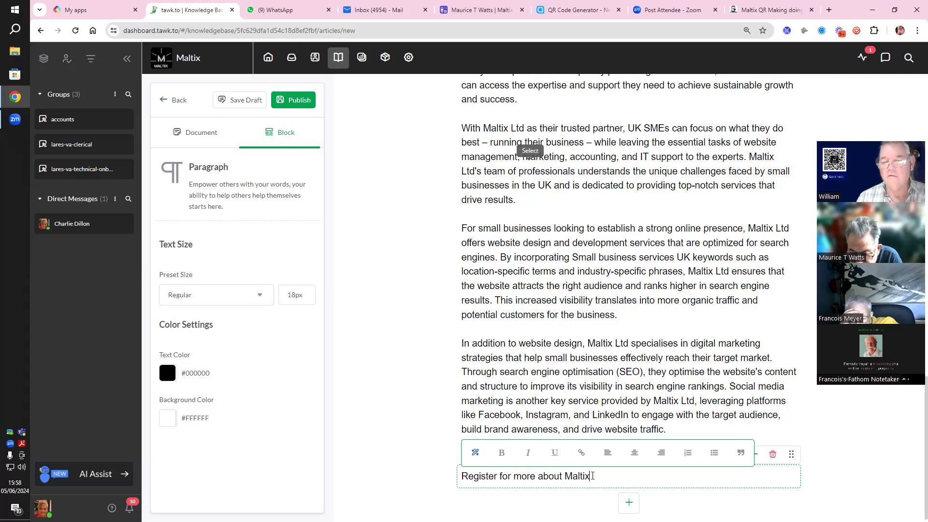
# Step: Begin a link on the closing line "Register for more about Maltix", then open the published Maltix web app from Fliplet
pyautogui.moveTo(593, 477); pyautogui.dragTo(385, 480)
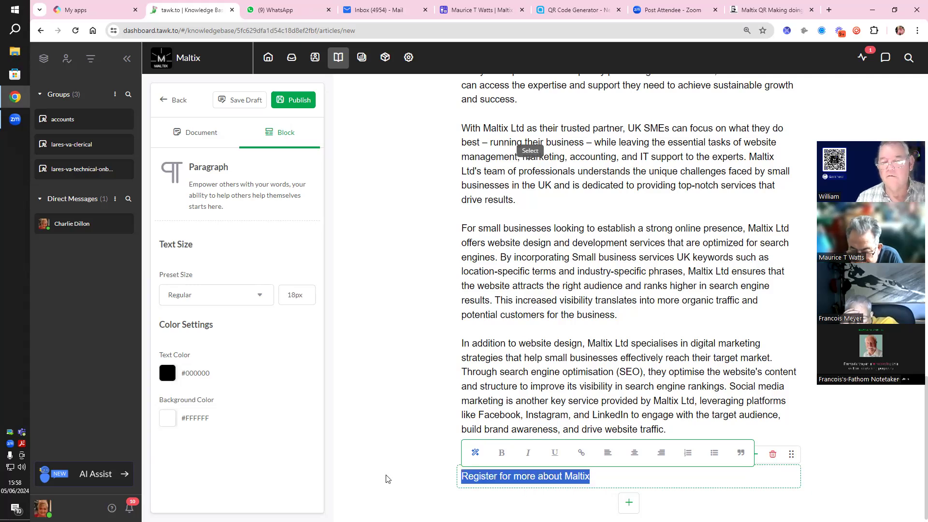
pyautogui.click(580, 453)
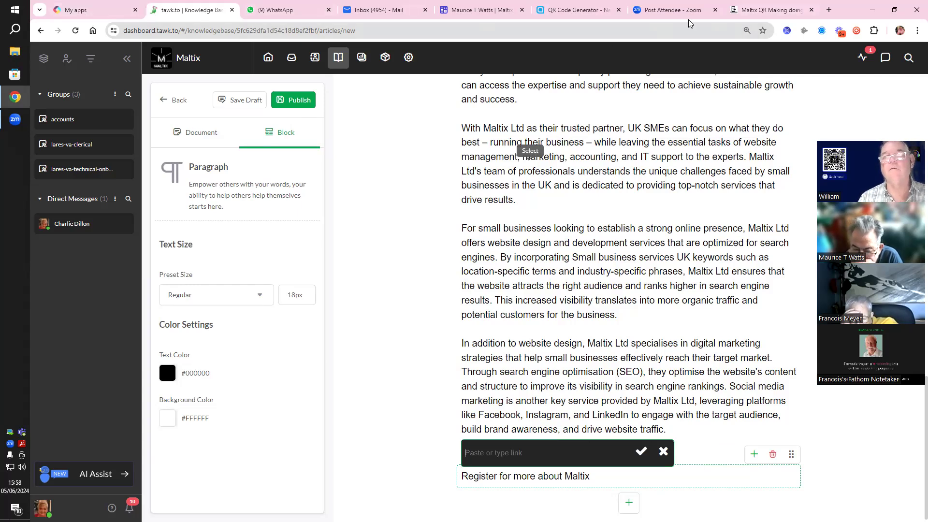
pyautogui.click(104, 14)
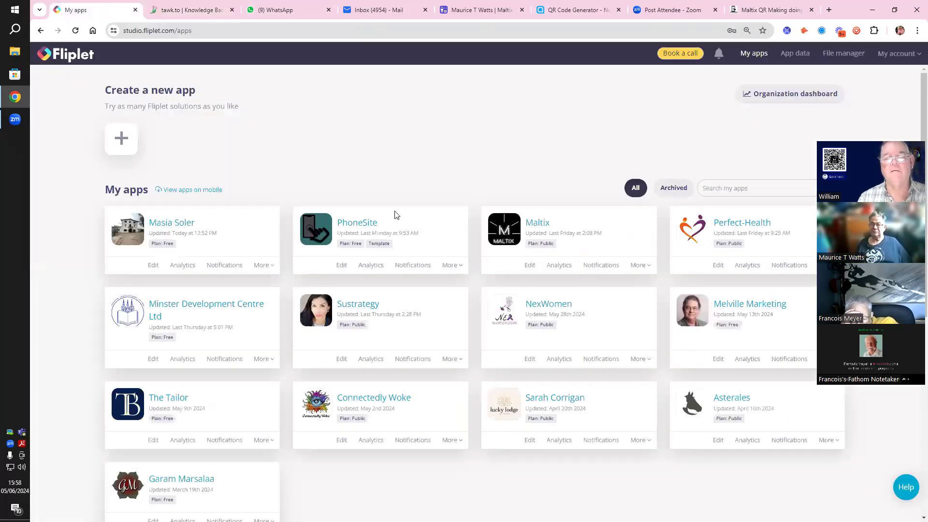
pyautogui.click(538, 223)
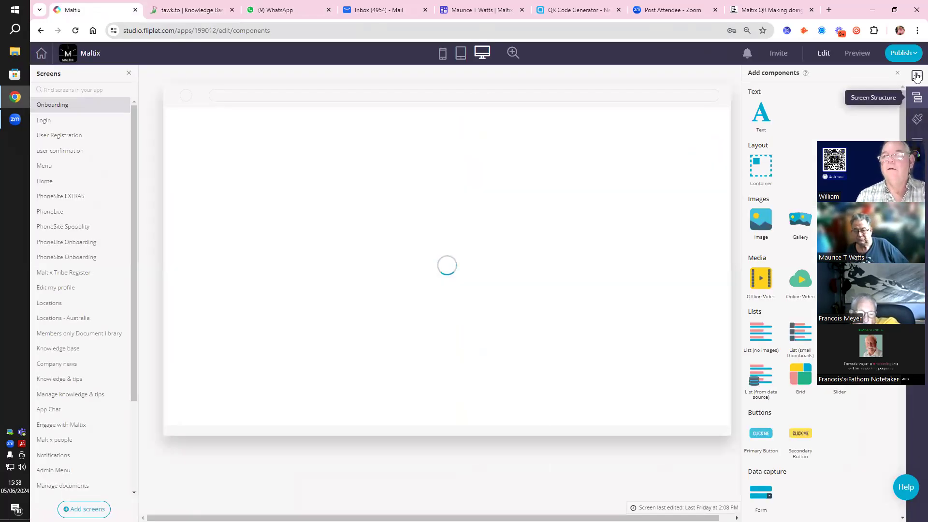
pyautogui.click(911, 55)
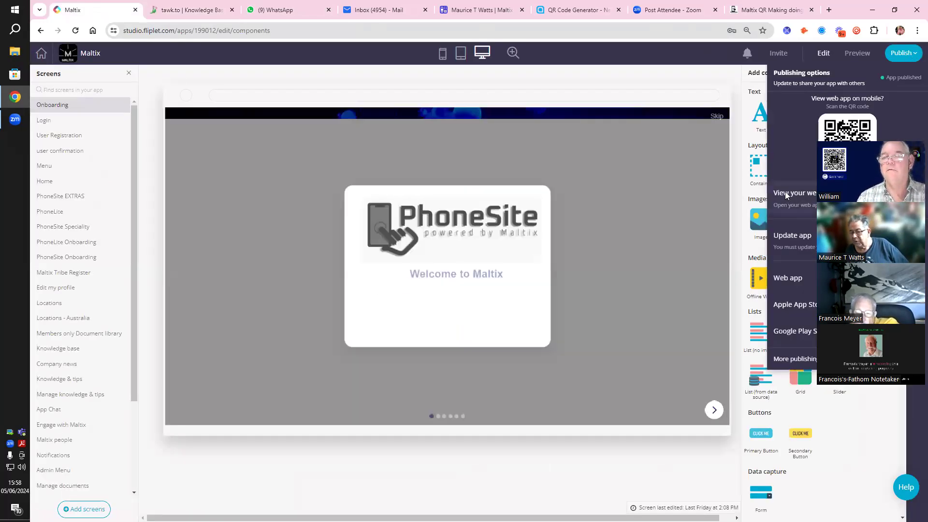
pyautogui.click(785, 192)
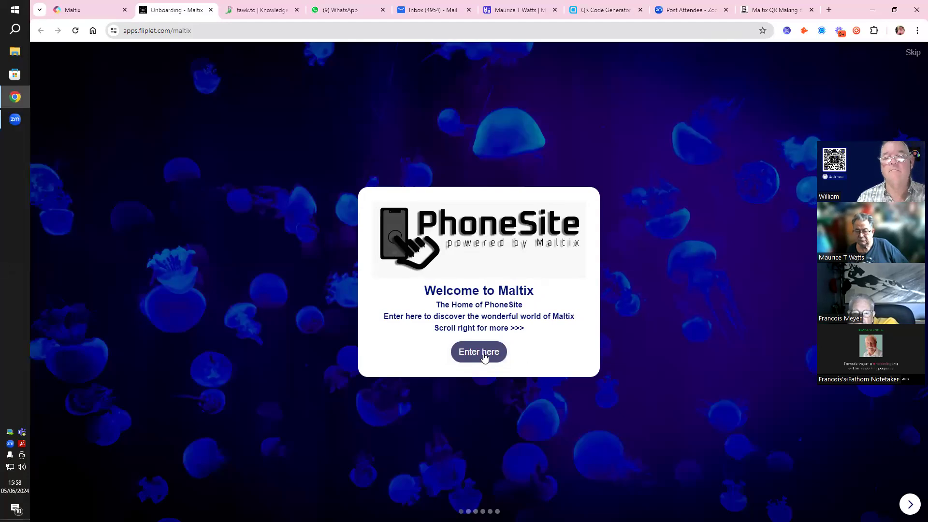
# Step: Enter the Maltix web app, open its Register page and copy that page's address
pyautogui.click(484, 355)
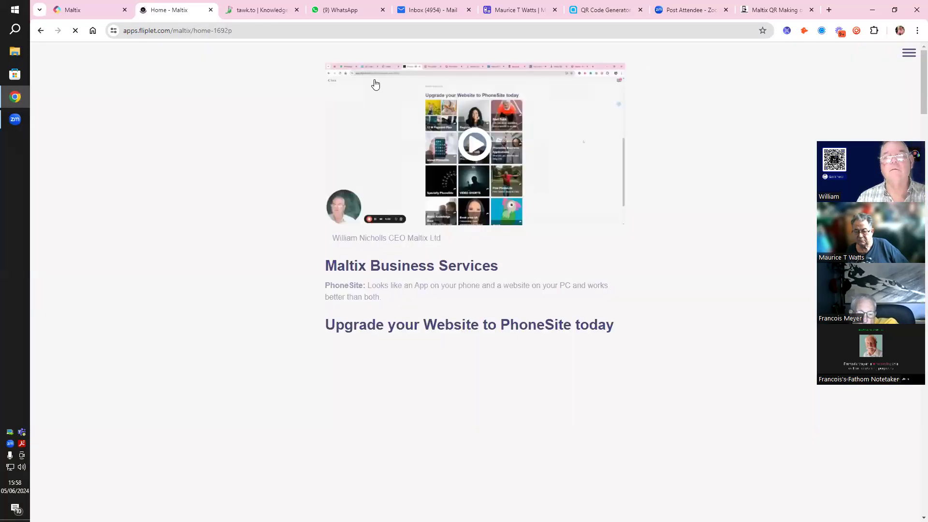
pyautogui.click(908, 52)
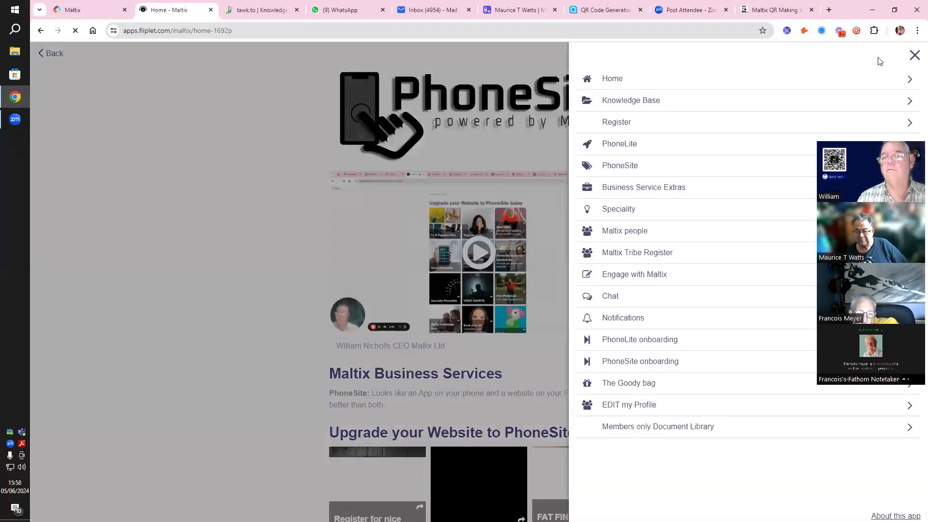
pyautogui.click(625, 129)
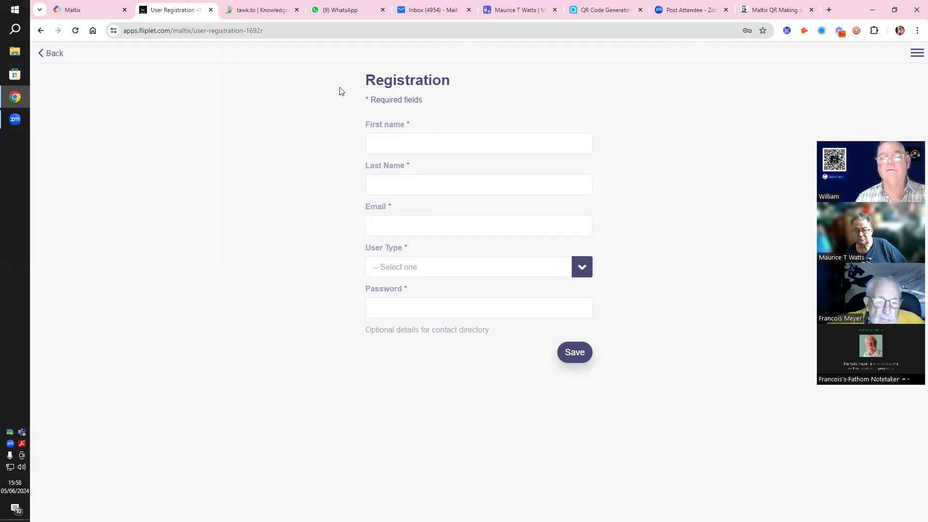
pyautogui.click(316, 29)
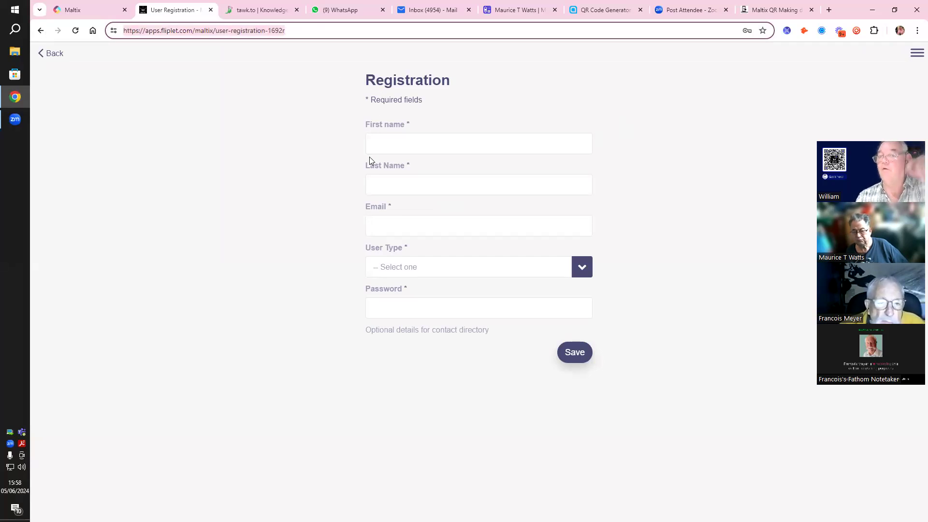
# Step: Return to the tawk.to article and link the closing line to the copied registration page address
pyautogui.click(261, 9)
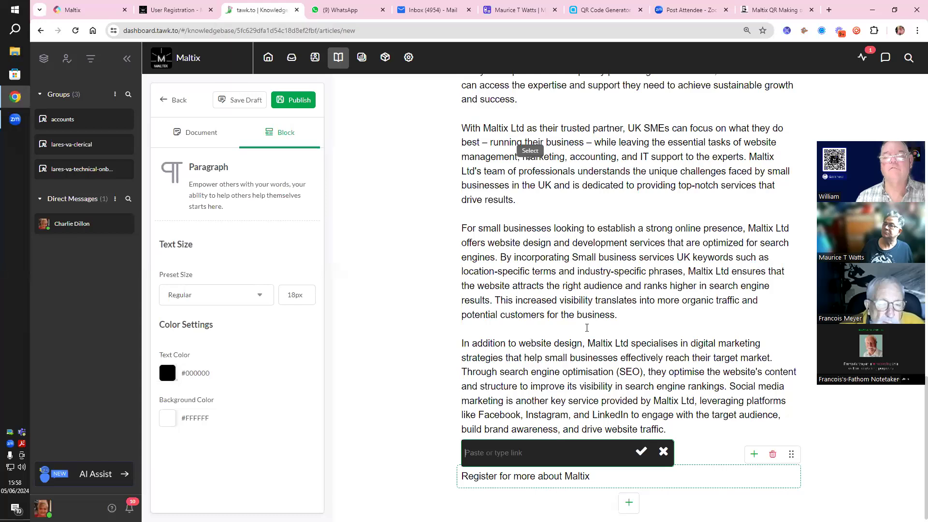
pyautogui.hotkey('ctrl', 'v')
pyautogui.click(642, 453)
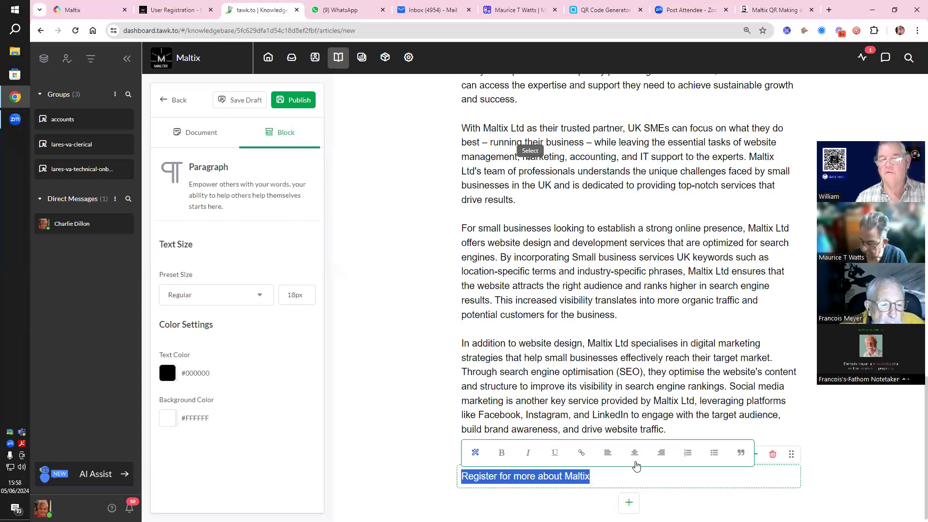
# Step: Centre the "Register for more about Maltix" line and publish the article
pyautogui.click(635, 453)
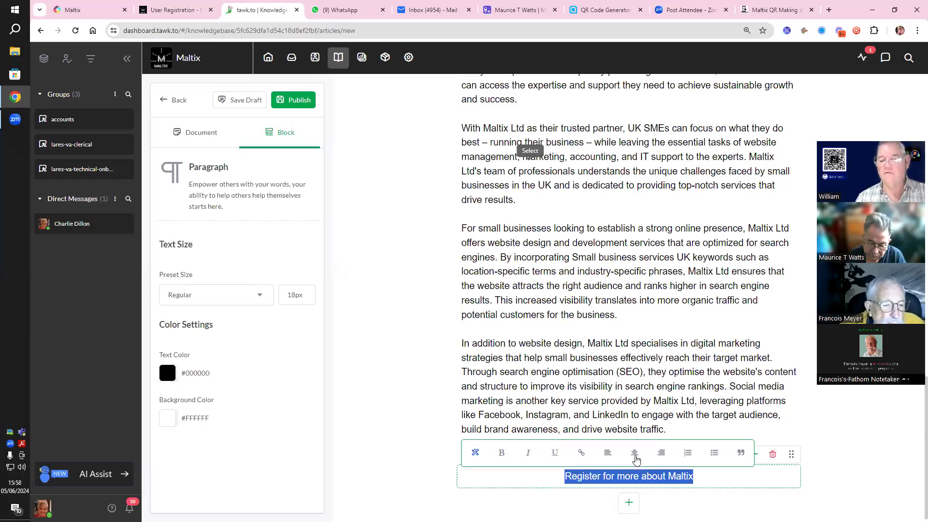
pyautogui.click(293, 102)
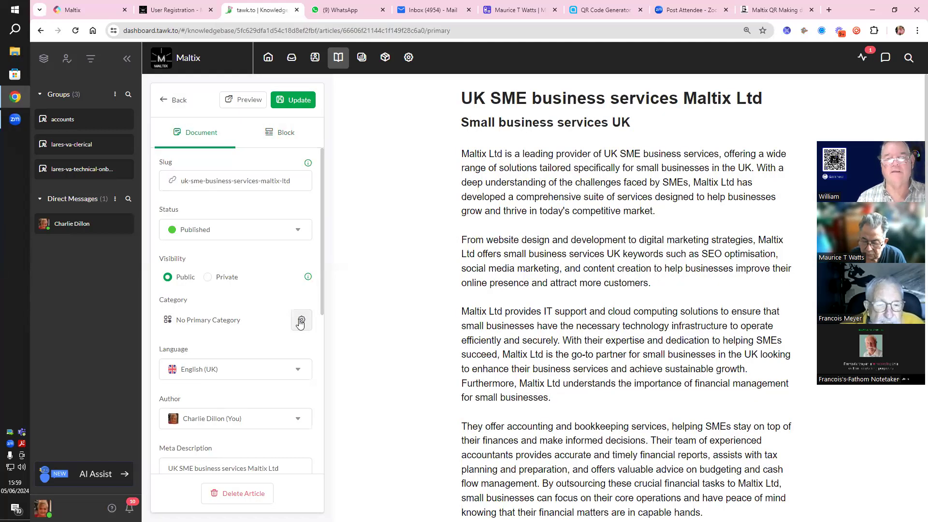
# Step: Assign the article to the category "What Maltix can do for you" under ABOUT MALTIX and update it
pyautogui.click(301, 320)
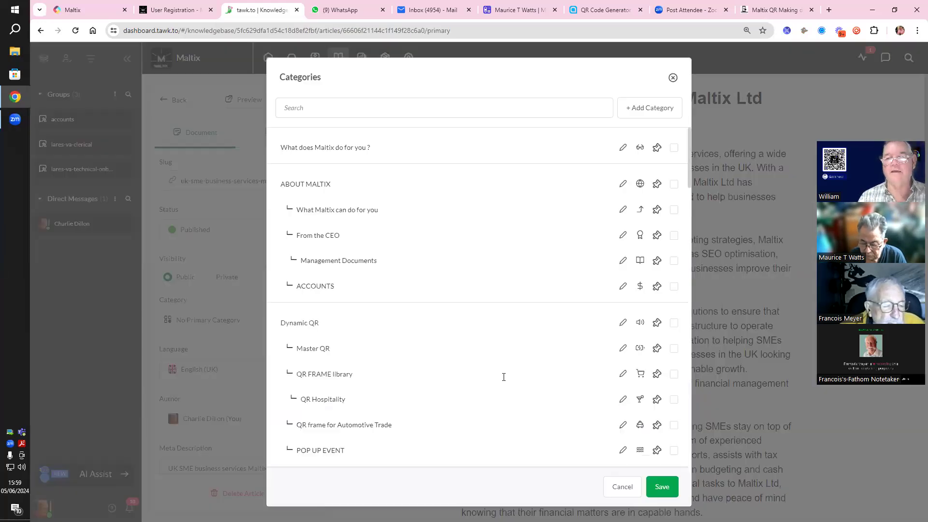
pyautogui.scroll(-1, 689, 155)
pyautogui.moveTo(689, 155)
pyautogui.mouseDown()
pyautogui.moveTo(707, 310)
pyautogui.moveTo(705, 446)
pyautogui.moveTo(726, 334)
pyautogui.moveTo(732, 140)
pyautogui.mouseUp()
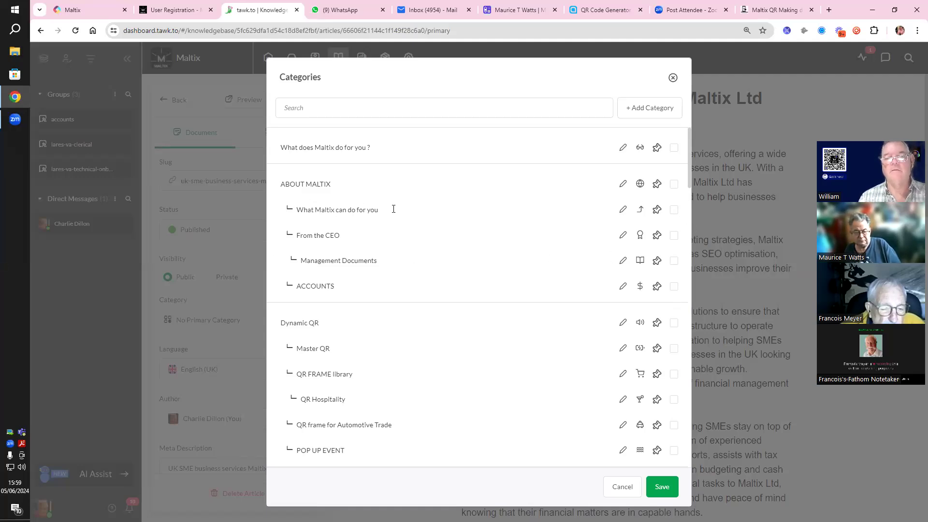
pyautogui.click(675, 210)
pyautogui.click(662, 487)
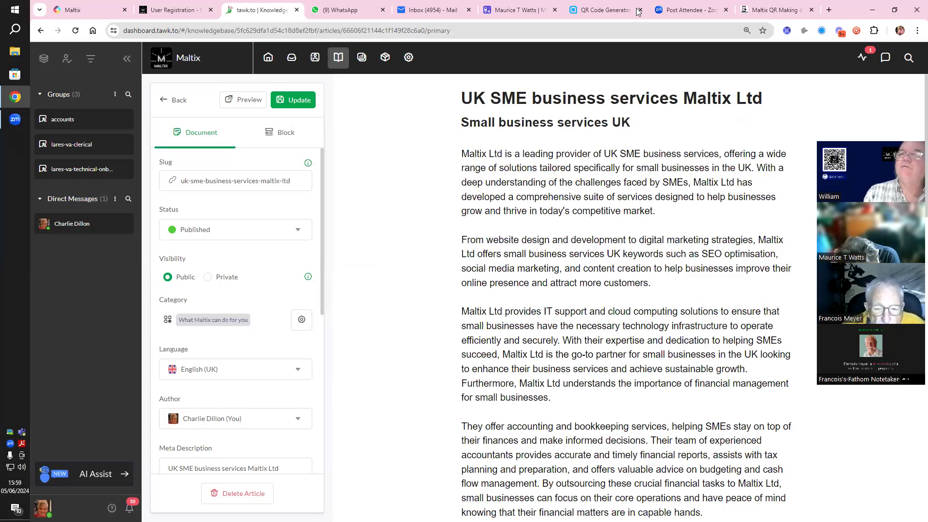
pyautogui.click(296, 100)
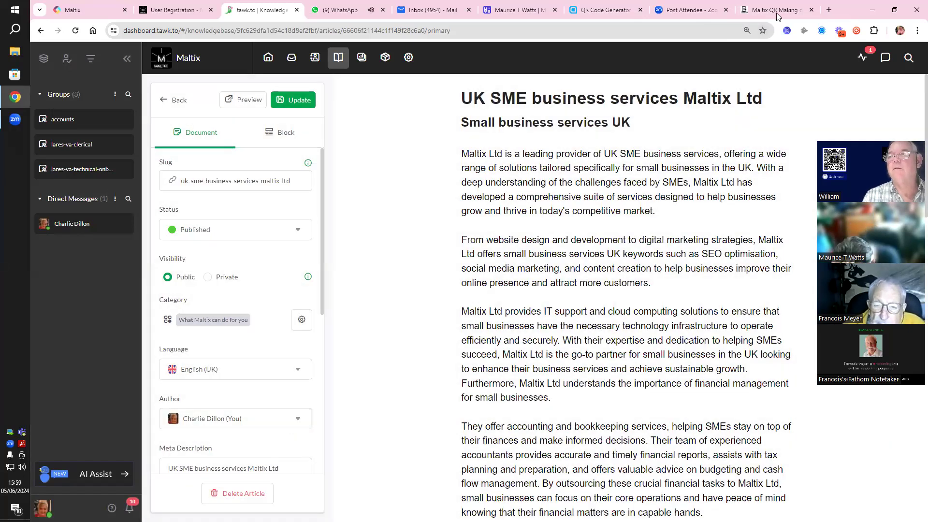
# Step: Browse the public Maltix knowledge base categories and read through the article "Maltix - What do we do for you ?"
pyautogui.click(781, 11)
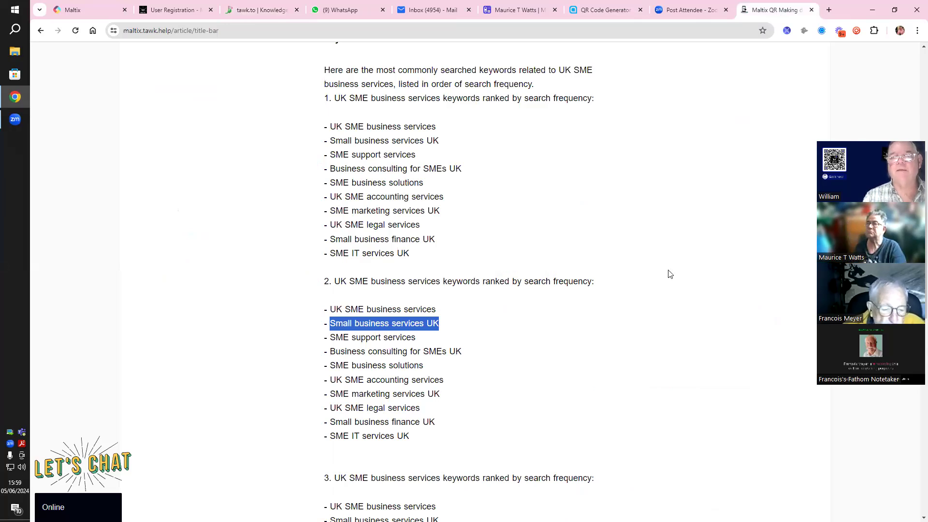
pyautogui.scroll(6, 666, 215)
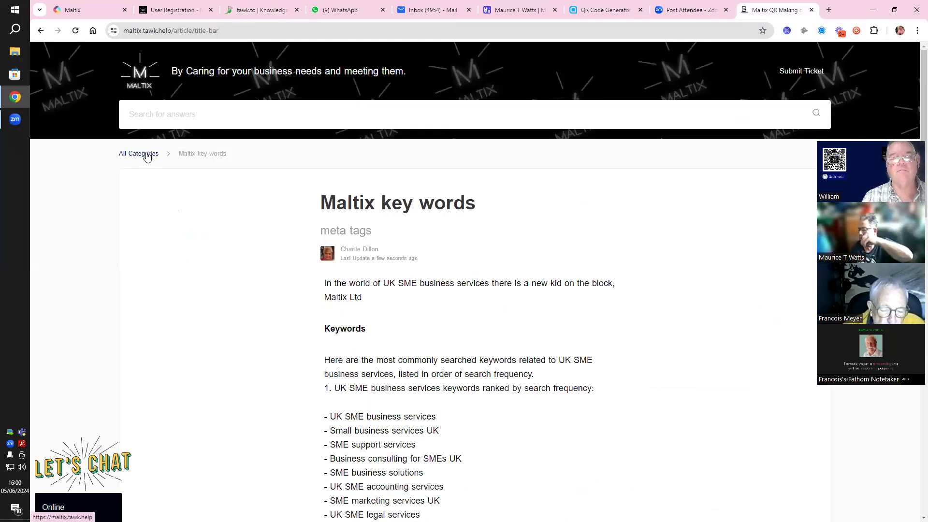
pyautogui.click(144, 154)
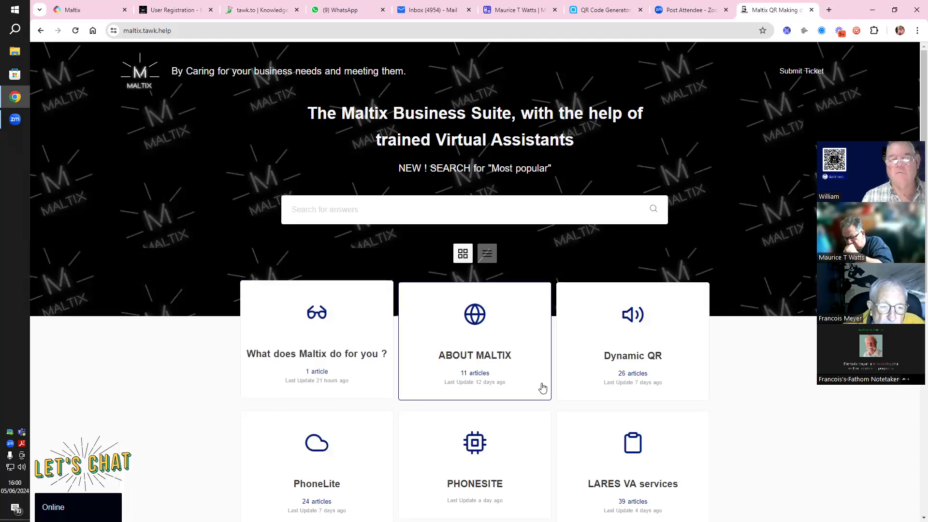
pyautogui.click(338, 357)
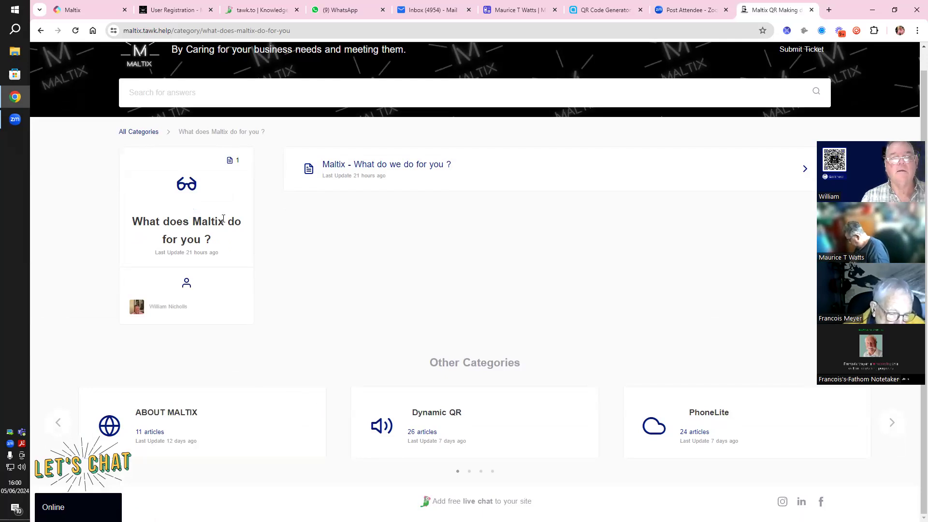
pyautogui.click(381, 173)
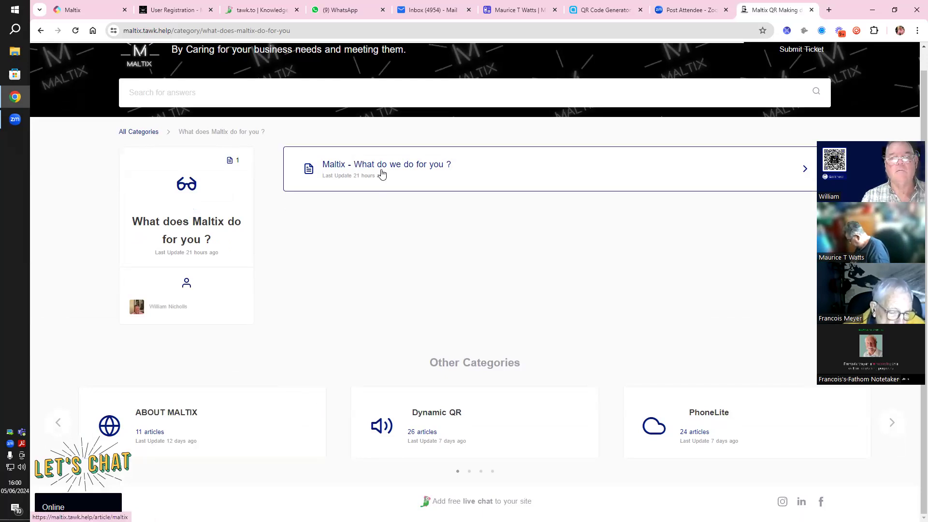
pyautogui.scroll(-20, 517, 233)
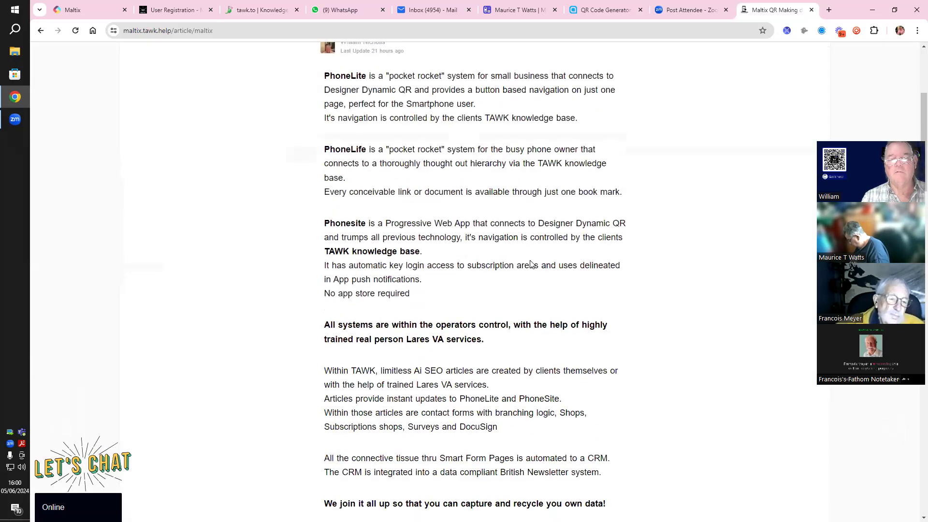
pyautogui.scroll(-10, 544, 300)
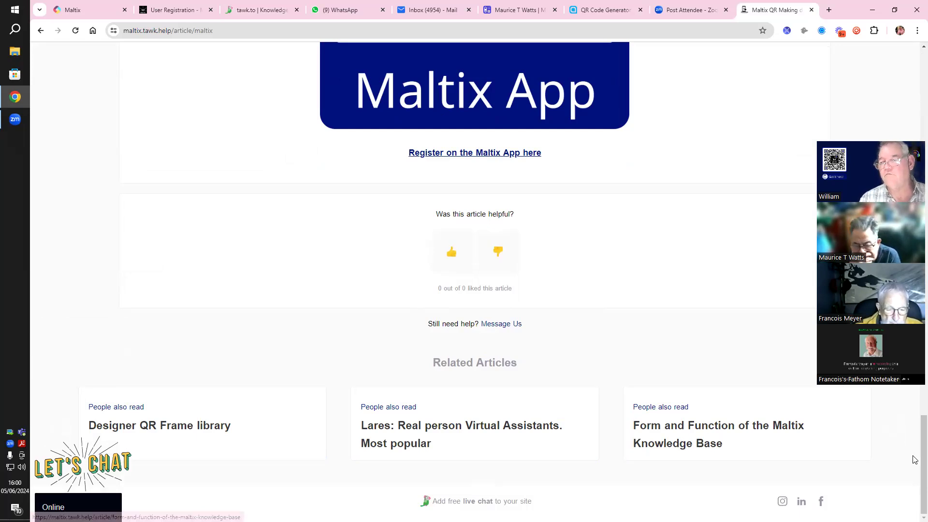
pyautogui.moveTo(923, 463); pyautogui.dragTo(915, 12)
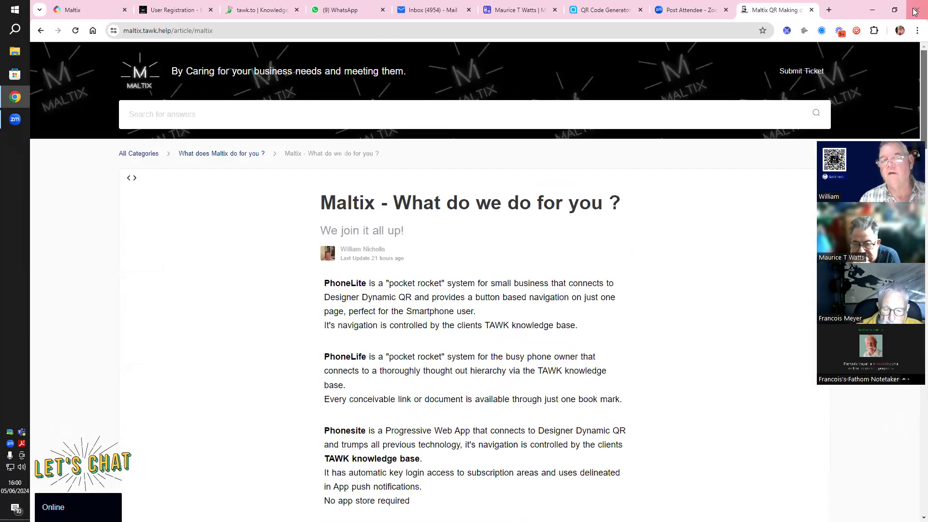
# Step: Change the author of the "UK SME business services Maltix Ltd" article to Maltix's CEO and update the article
pyautogui.click(261, 10)
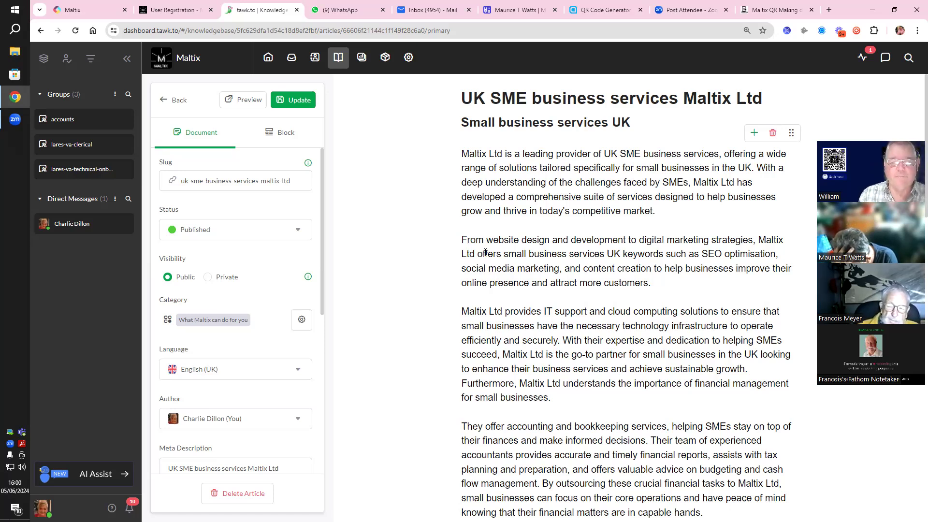
pyautogui.scroll(-2, 322, 235)
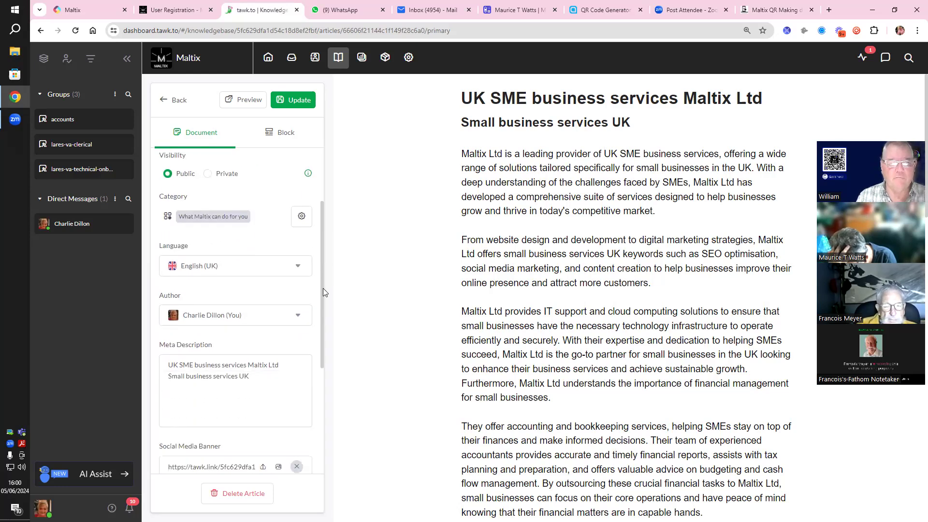
pyautogui.click(298, 316)
pyautogui.scroll(-8, 201, 465)
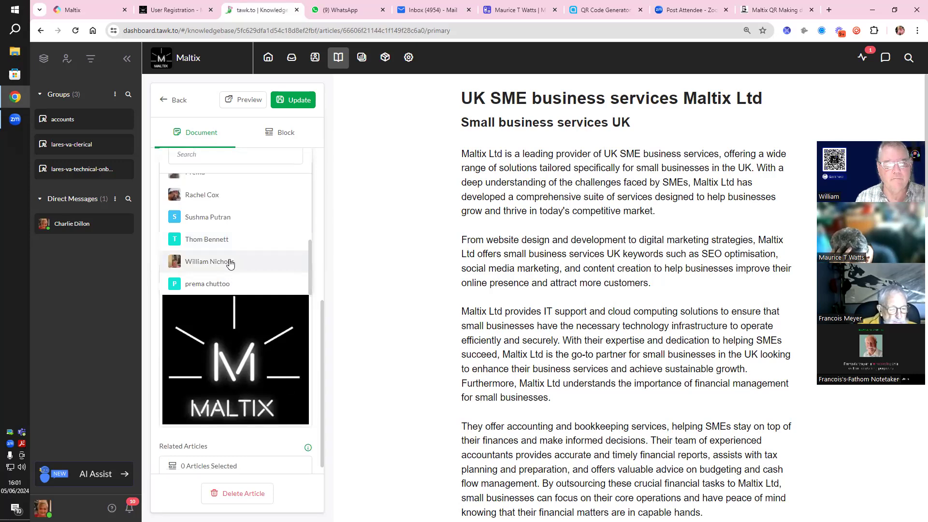
pyautogui.click(227, 261)
pyautogui.click(300, 102)
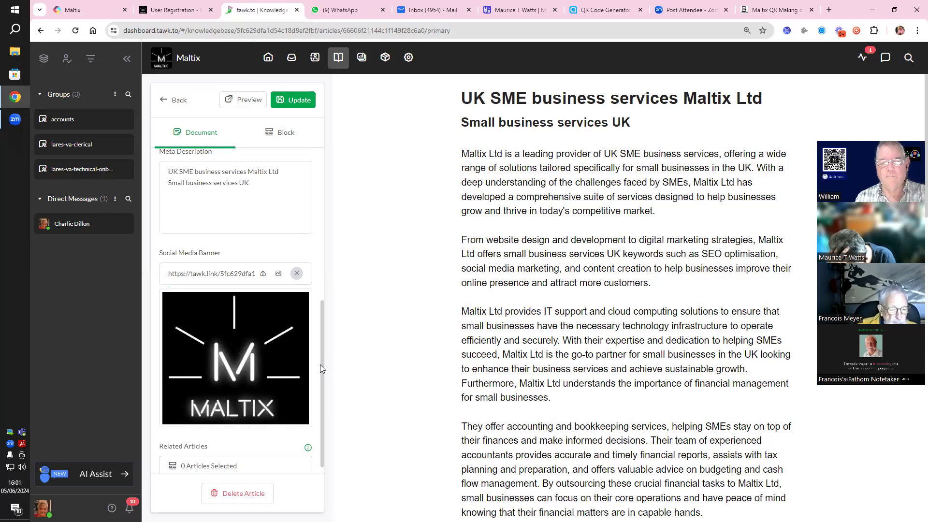
pyautogui.moveTo(322, 364); pyautogui.dragTo(349, 146)
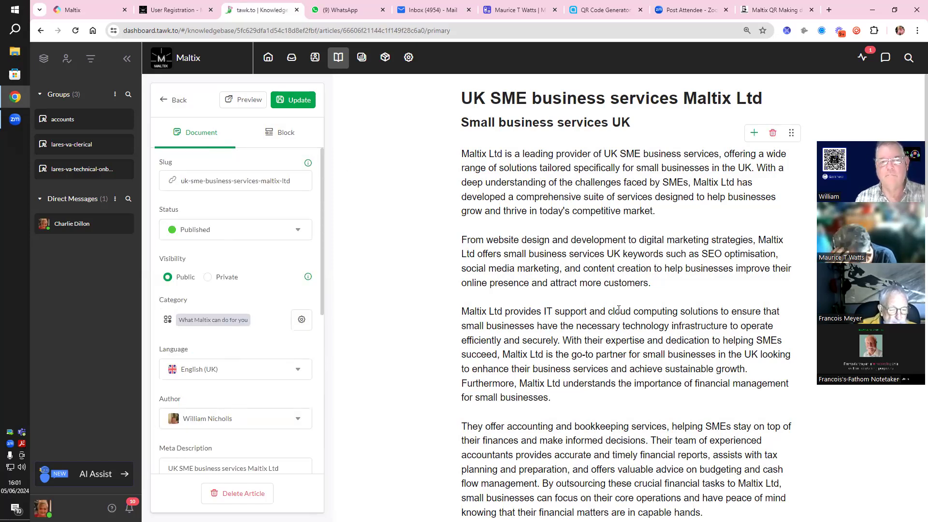
# Step: Leave the article editor and delete the "Oral Hygiene:" category from the knowledge base categories
pyautogui.click(333, 59)
pyautogui.click(553, 315)
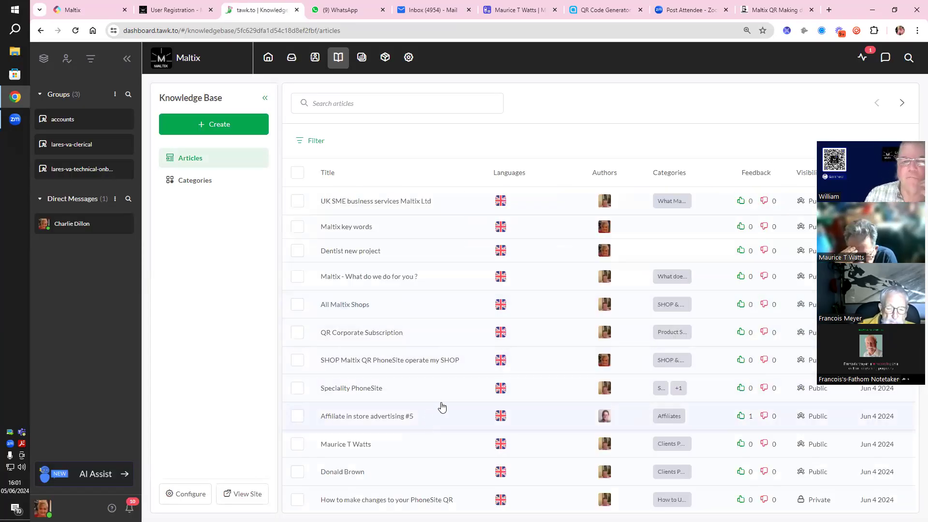
pyautogui.click(206, 182)
pyautogui.scroll(-1, 551, 303)
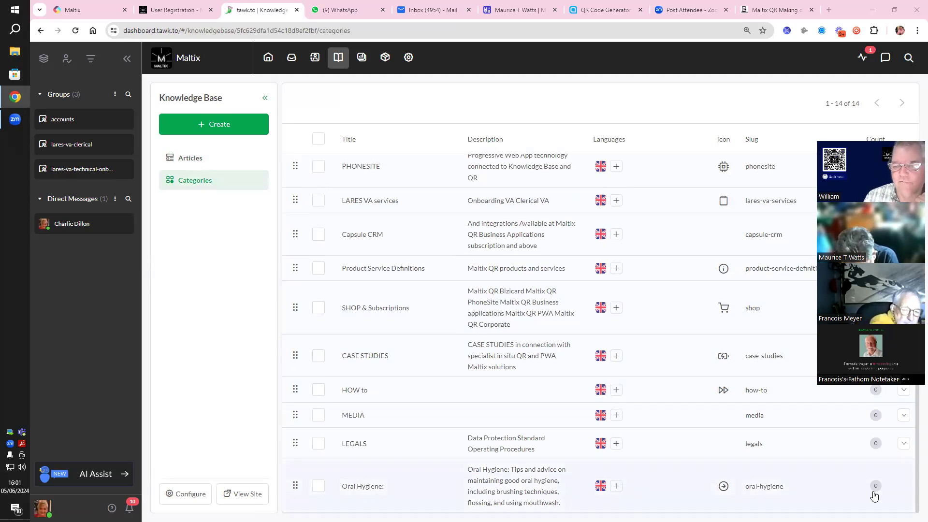
pyautogui.click(316, 488)
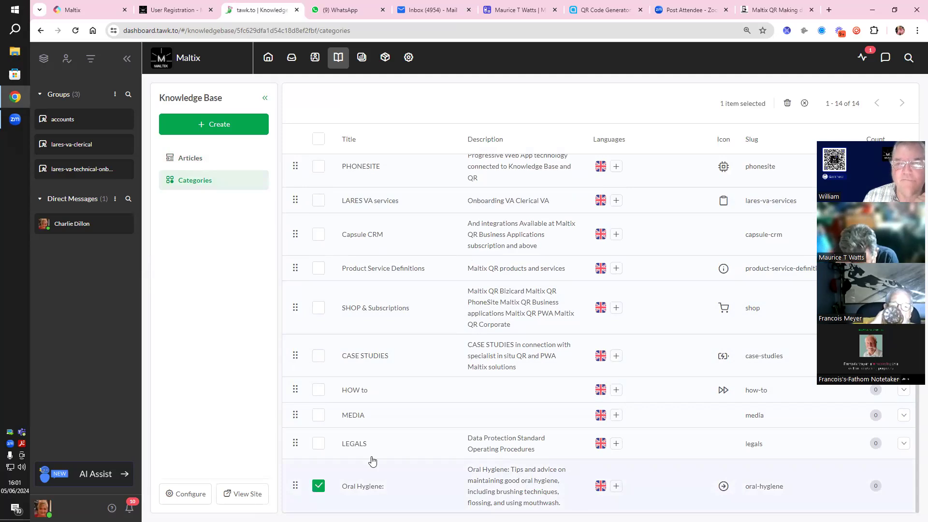
pyautogui.click(787, 103)
pyautogui.click(554, 310)
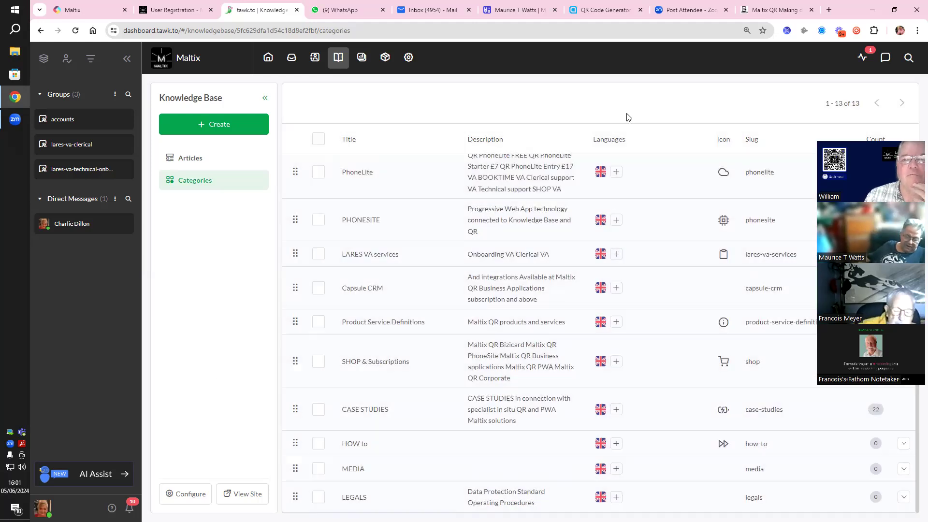
pyautogui.click(354, 14)
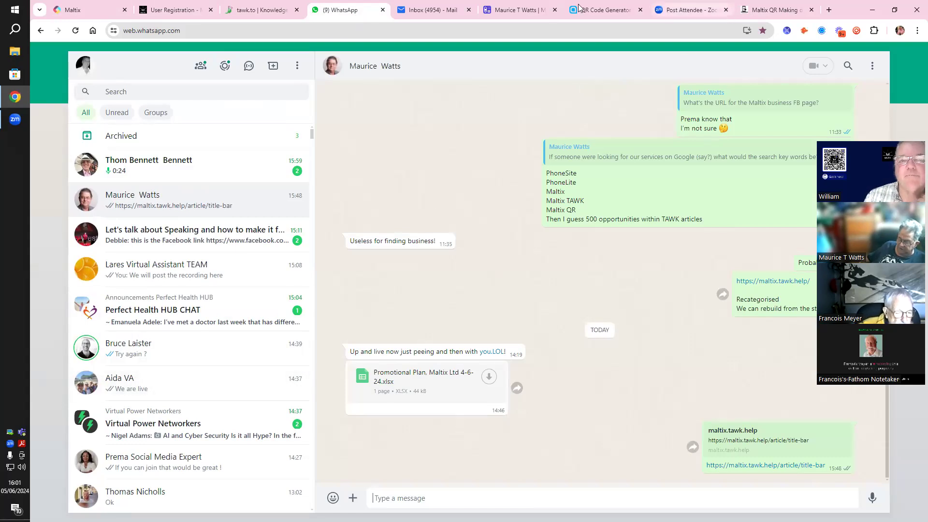
pyautogui.click(429, 11)
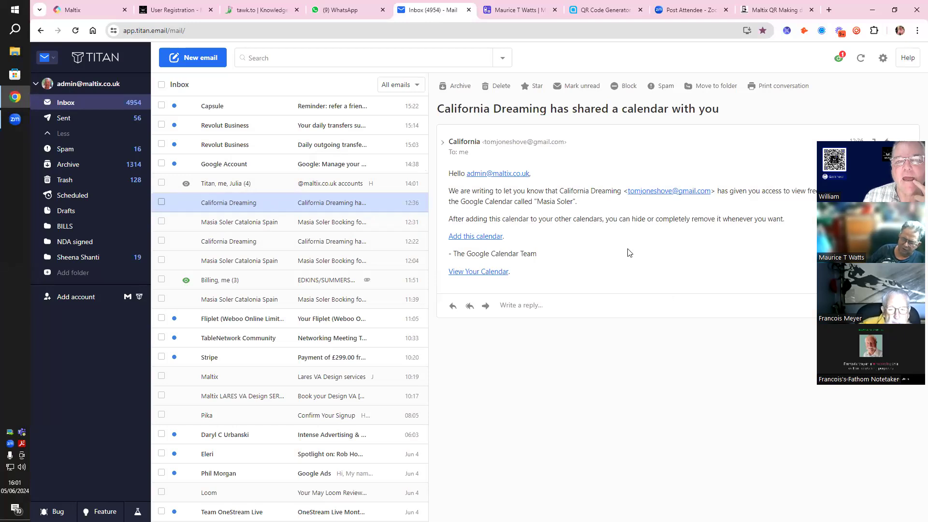
pyautogui.click(261, 10)
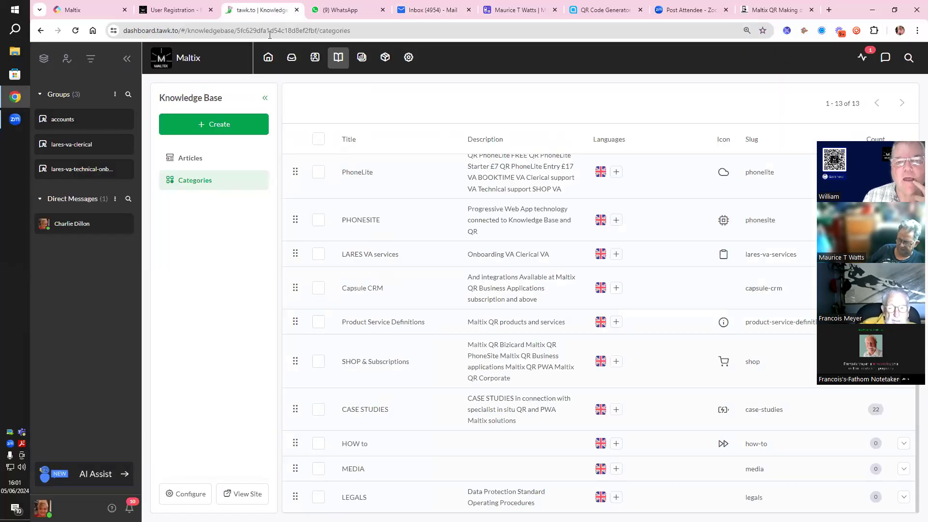
pyautogui.scroll(5, 369, 248)
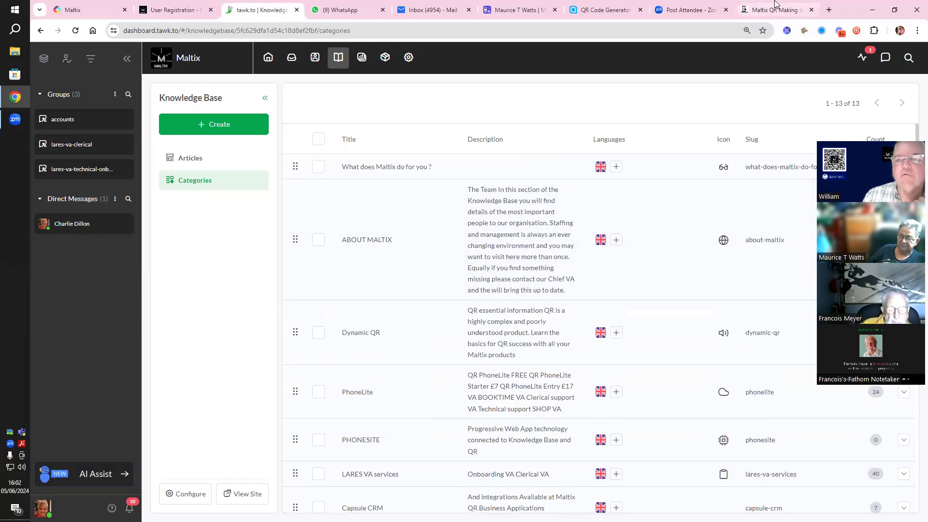
# Step: Search the public Maltix knowledge base for "maltix keywords" and open the "Maltix key words" article
pyautogui.click(775, 9)
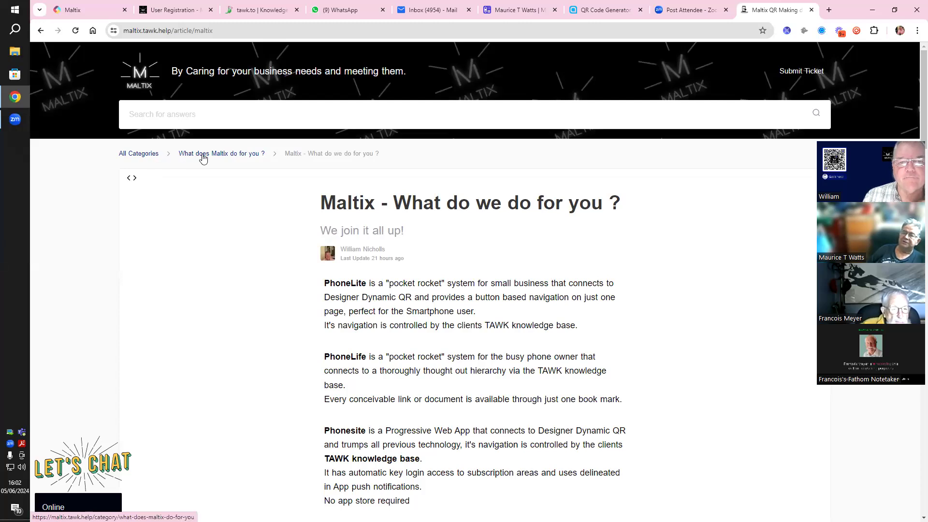
pyautogui.click(193, 120)
pyautogui.click(188, 184)
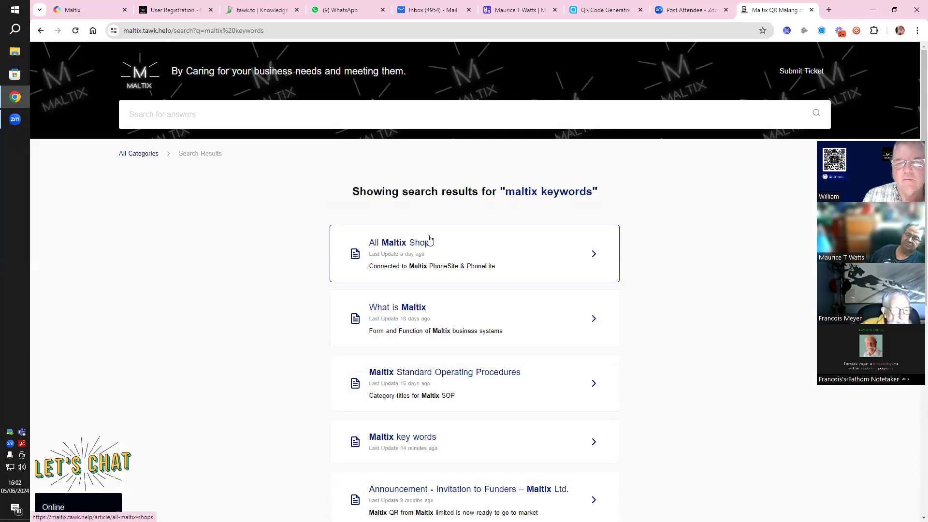
pyautogui.click(431, 442)
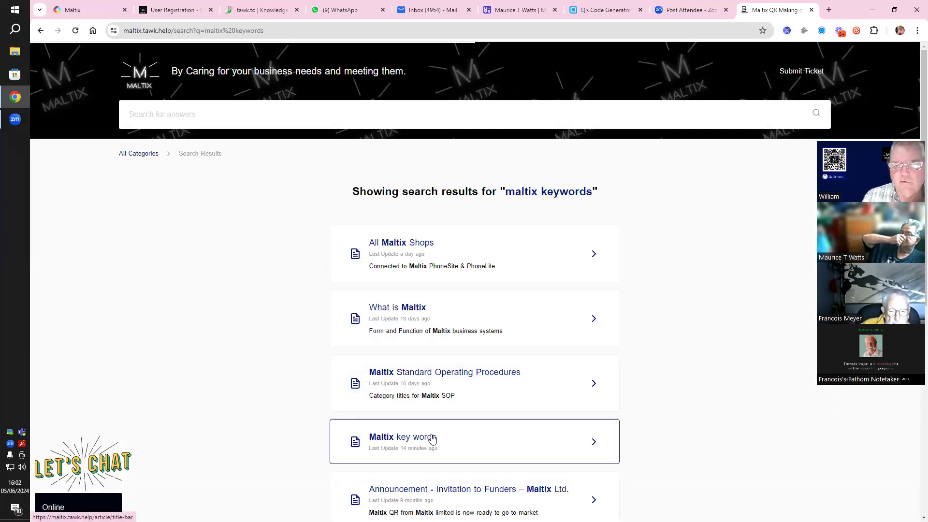
# Step: Highlight the first keyword, "UK SME business services", and read through the ranked keyword lists in the "Maltix key words" article
pyautogui.scroll(-5, 637, 294)
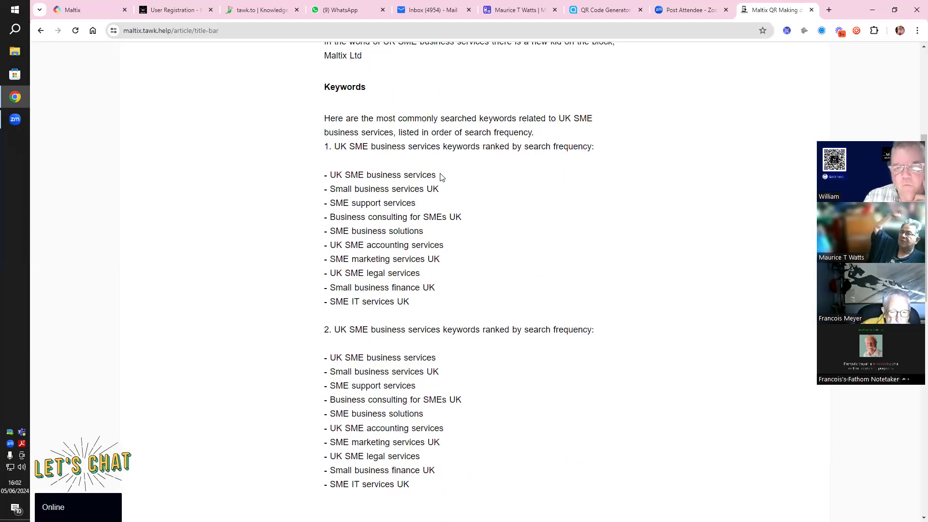
pyautogui.moveTo(441, 180); pyautogui.dragTo(331, 181)
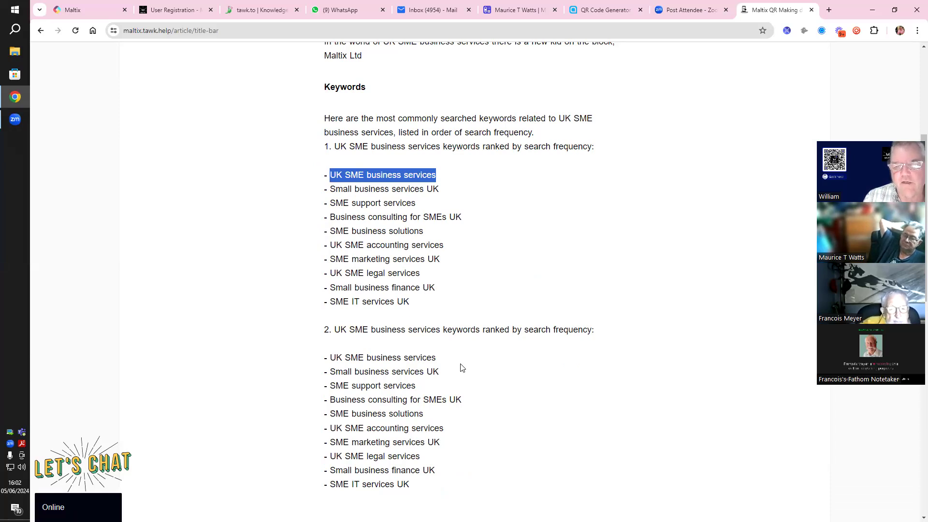
pyautogui.scroll(-4, 463, 363)
pyautogui.scroll(-8, 466, 365)
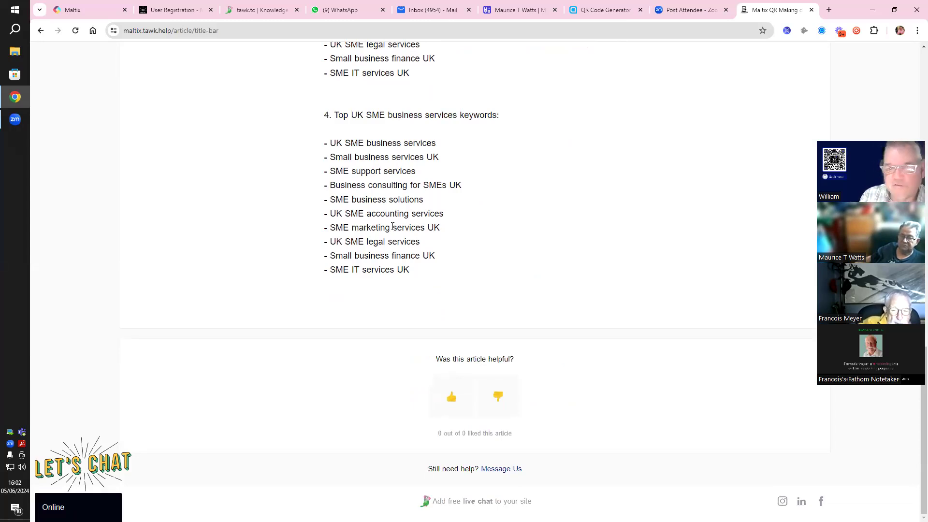
pyautogui.scroll(4, 498, 262)
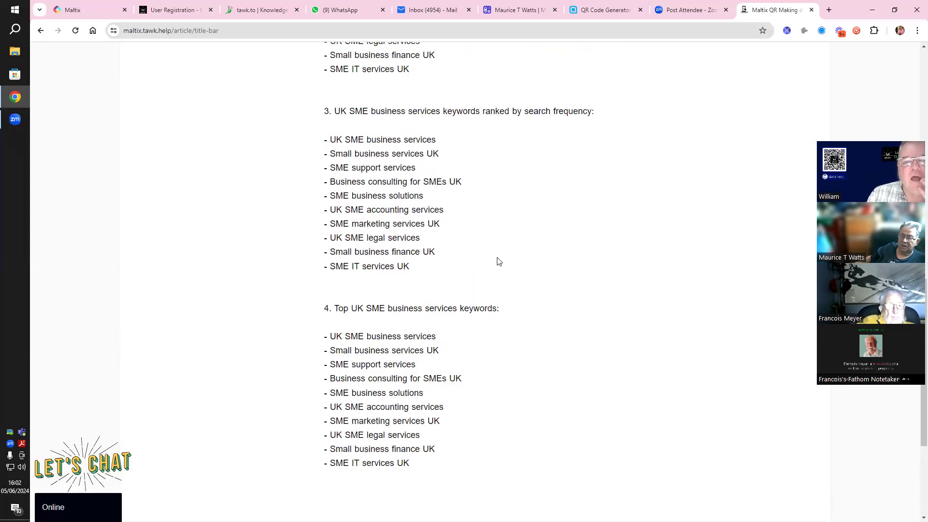
pyautogui.scroll(9, 498, 262)
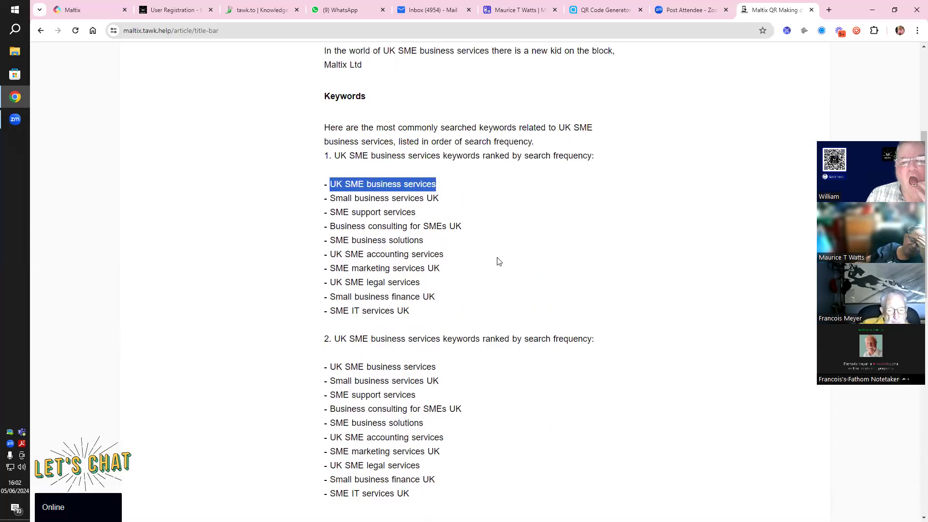
pyautogui.scroll(2, 498, 262)
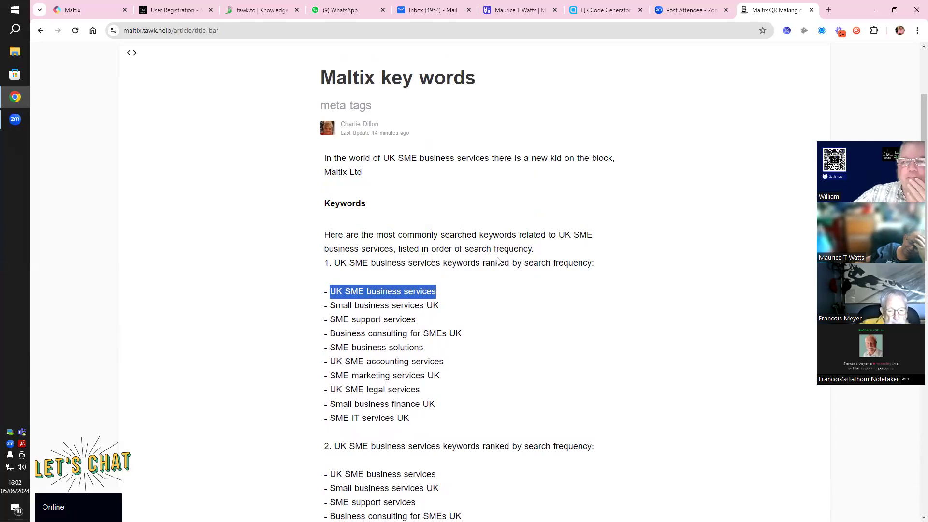